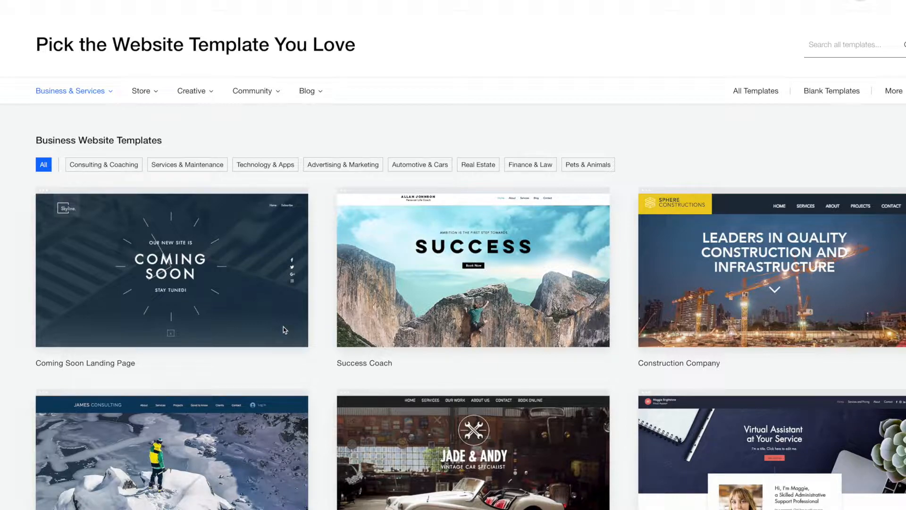
# Scroll through Wix's website template gallery.
pyautogui.scroll(-2, 283, 327)
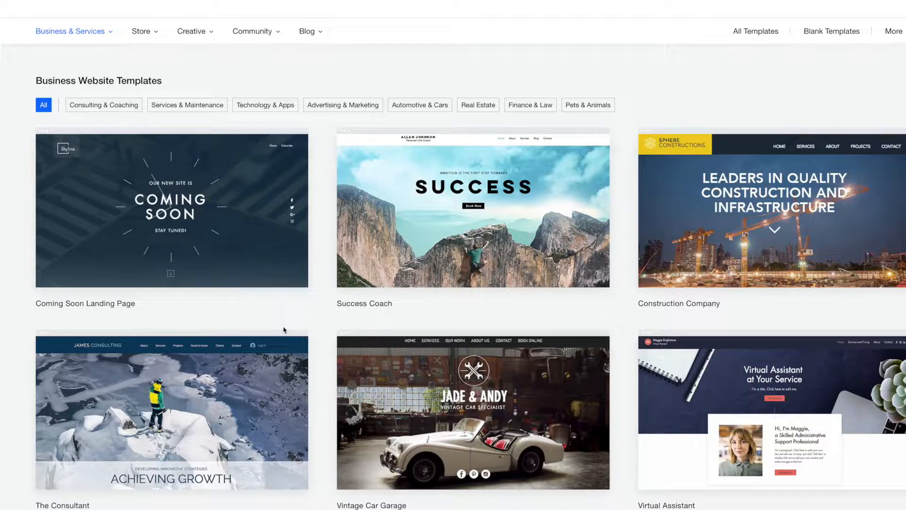
pyautogui.scroll(-4, 283, 330)
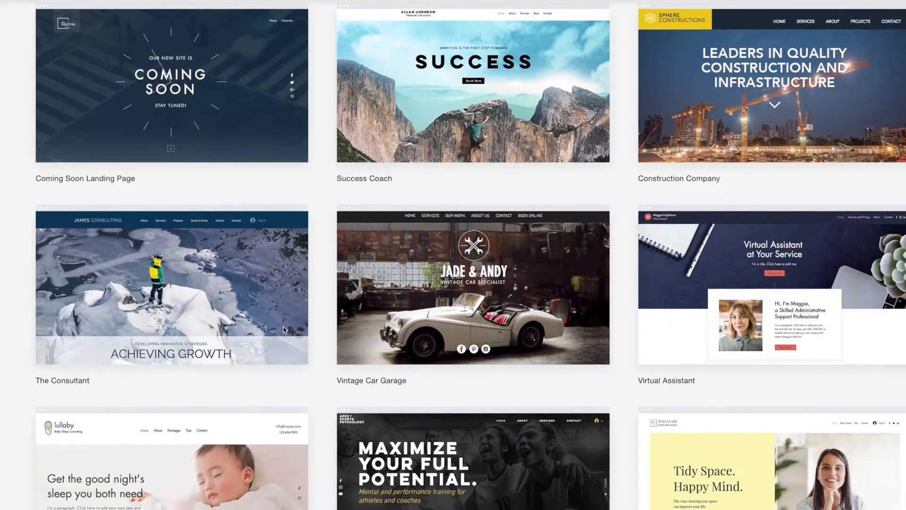
pyautogui.scroll(-3, 284, 329)
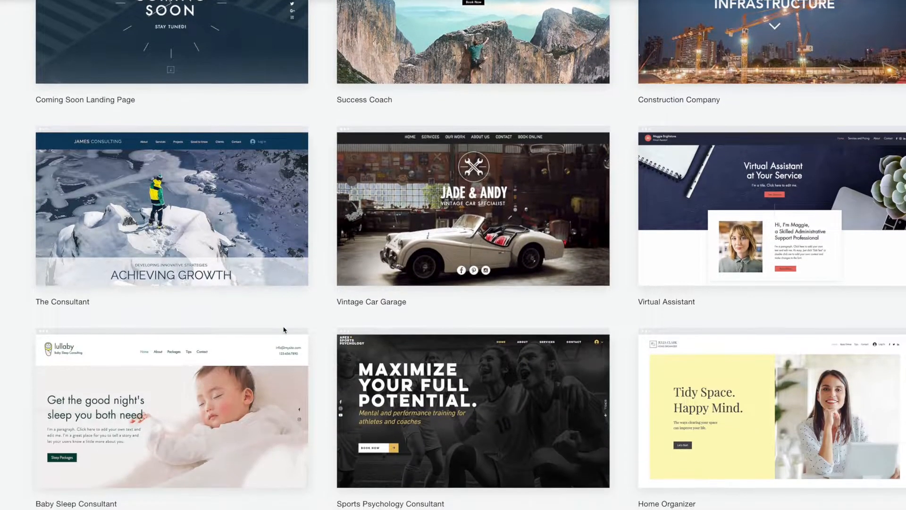
pyautogui.scroll(-10, 284, 329)
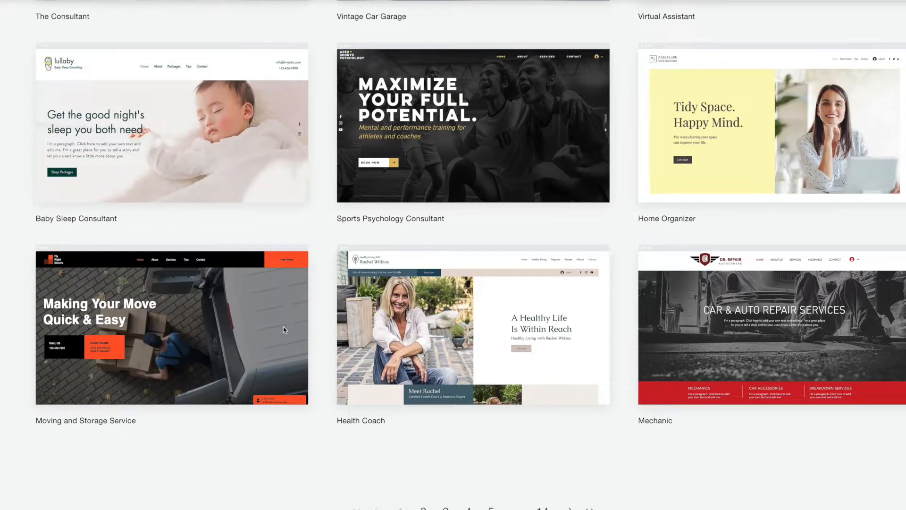
pyautogui.scroll(-2, 284, 329)
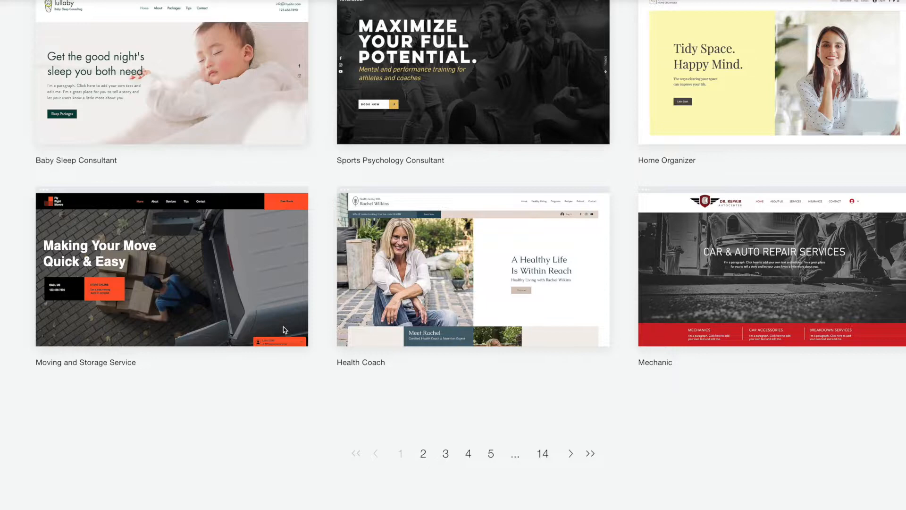
pyautogui.scroll(-4, 283, 329)
pyautogui.scroll(9, 327, 360)
pyautogui.scroll(-20, 326, 360)
pyautogui.scroll(12, 327, 360)
pyautogui.scroll(20, 327, 360)
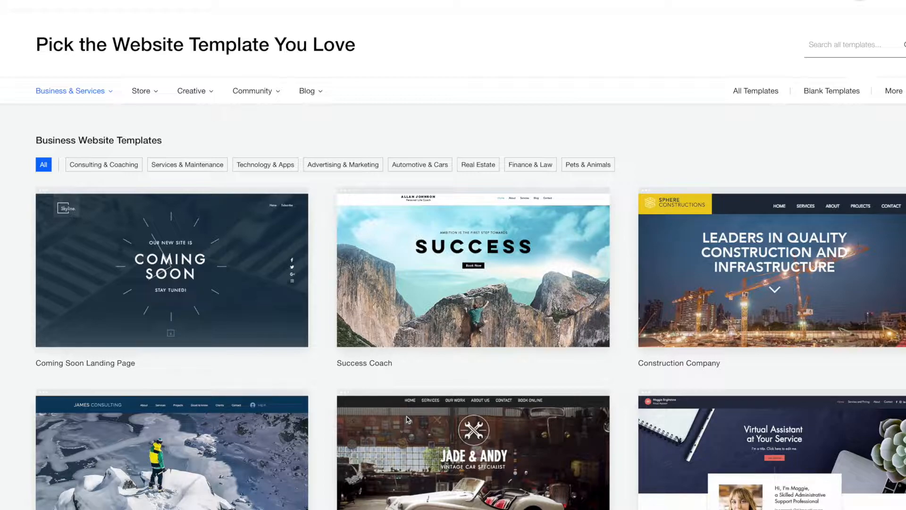
pyautogui.scroll(-3, 408, 419)
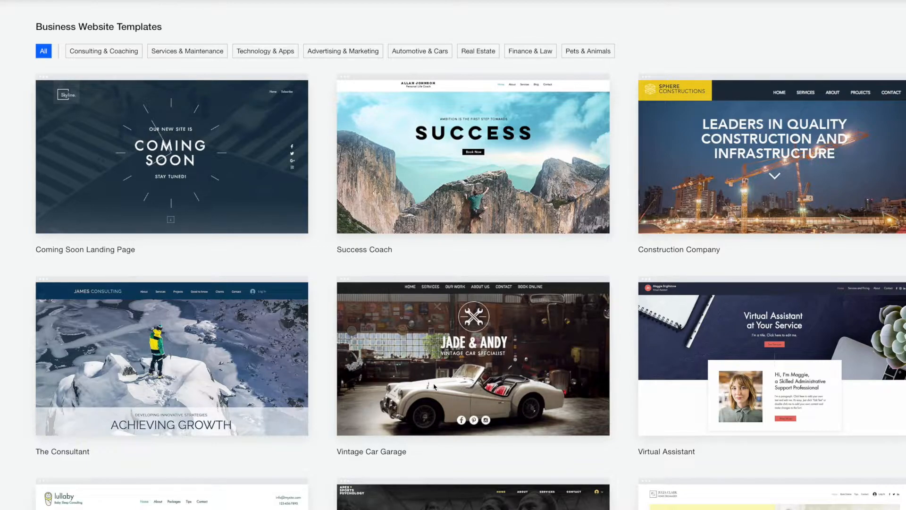
pyautogui.scroll(3, 519, 443)
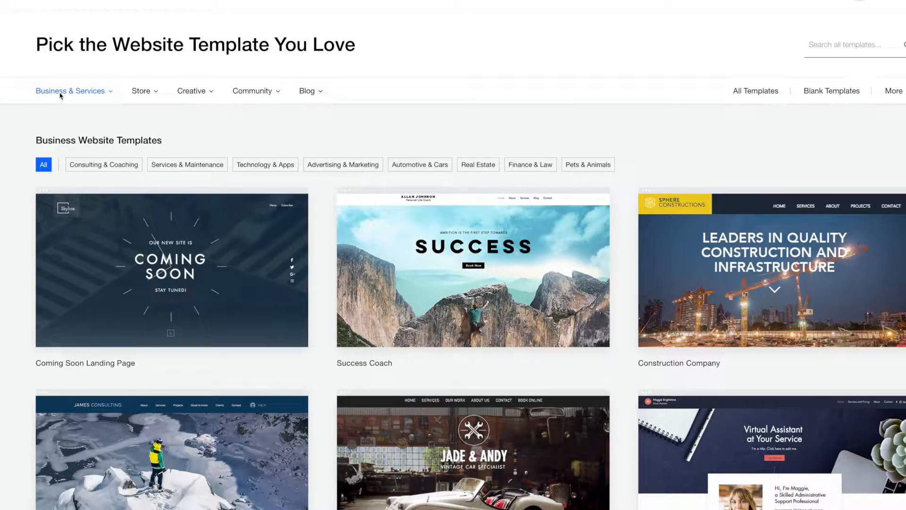
# Filter the gallery to Pets & Animals templates from the Business & Services menu.
pyautogui.moveTo(60, 97)
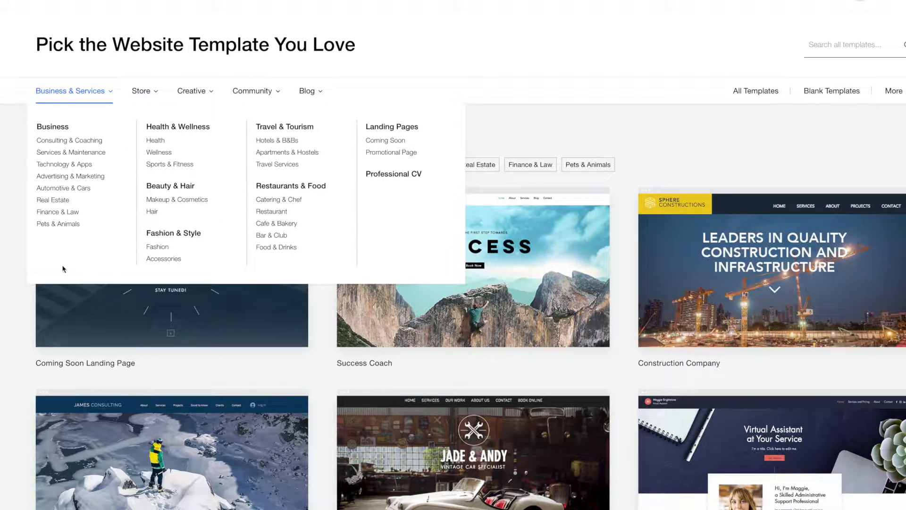
pyautogui.click(59, 224)
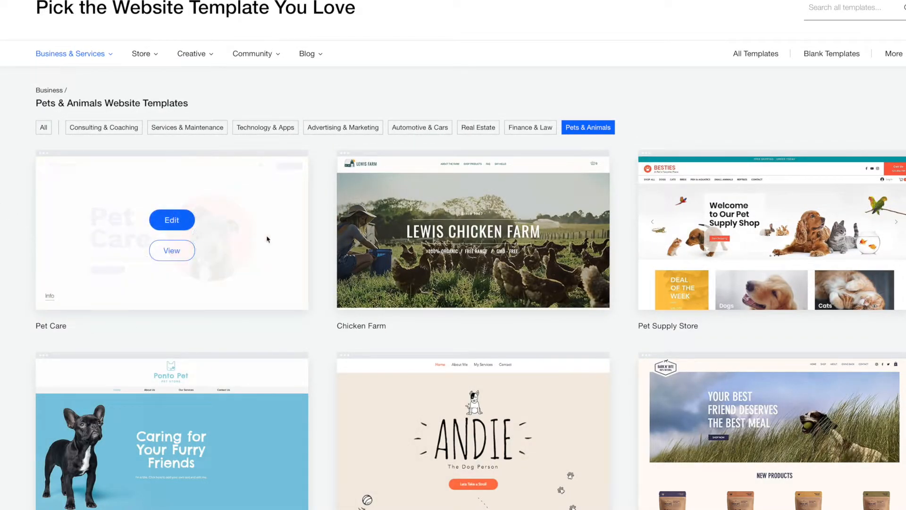
pyautogui.moveTo(462, 237)
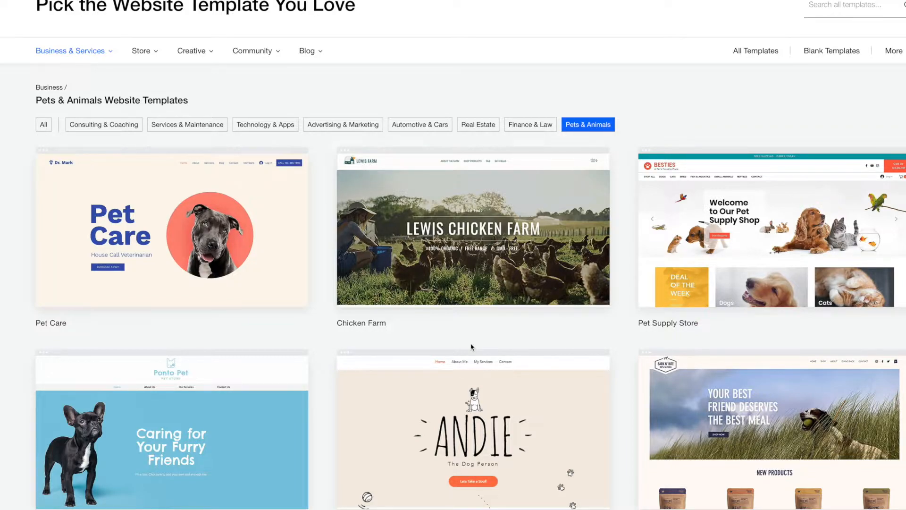
pyautogui.scroll(-2, 471, 347)
pyautogui.scroll(-2, 470, 347)
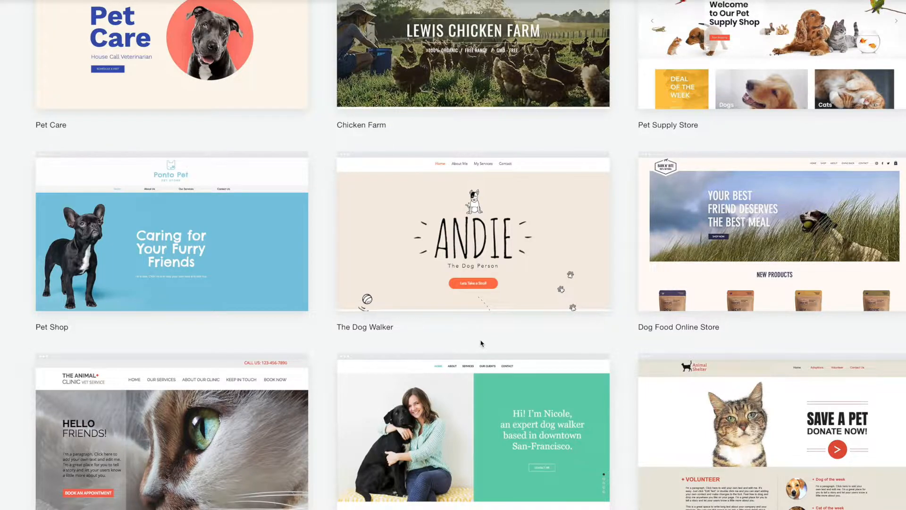
pyautogui.scroll(-4, 481, 343)
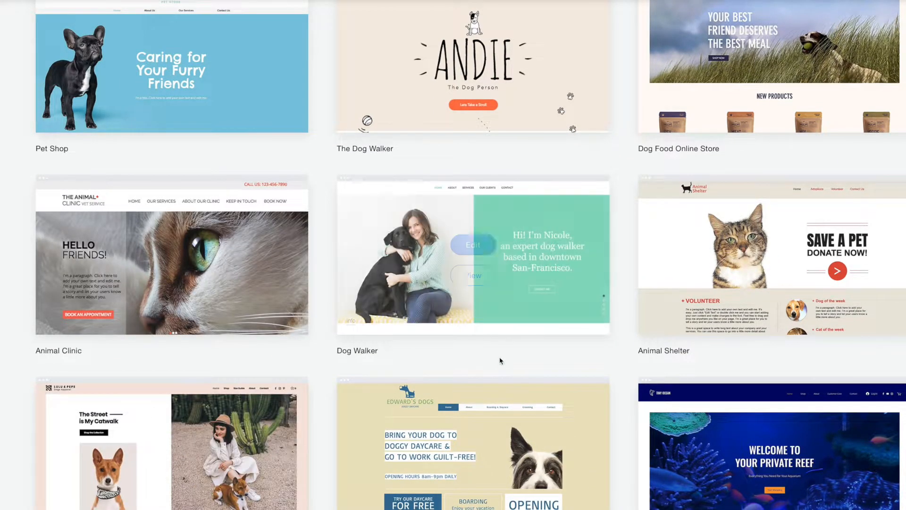
pyautogui.scroll(-1, 499, 361)
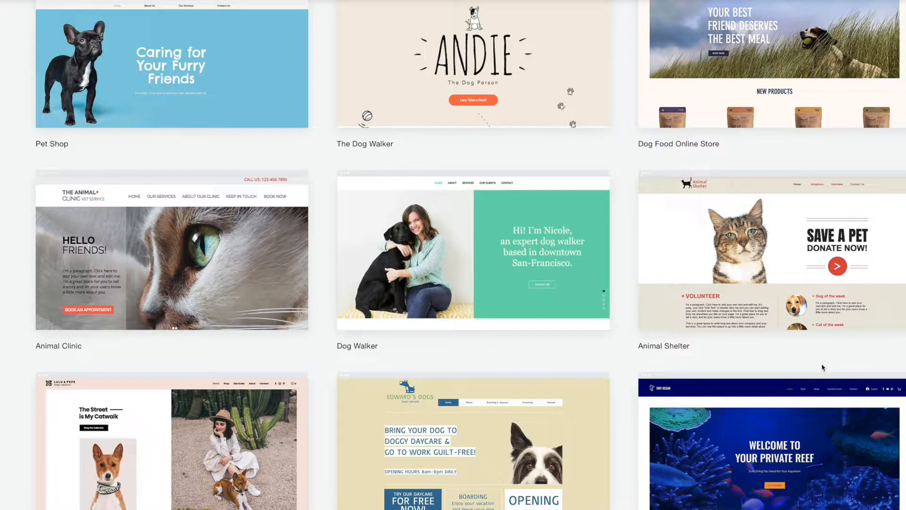
pyautogui.scroll(-3, 822, 368)
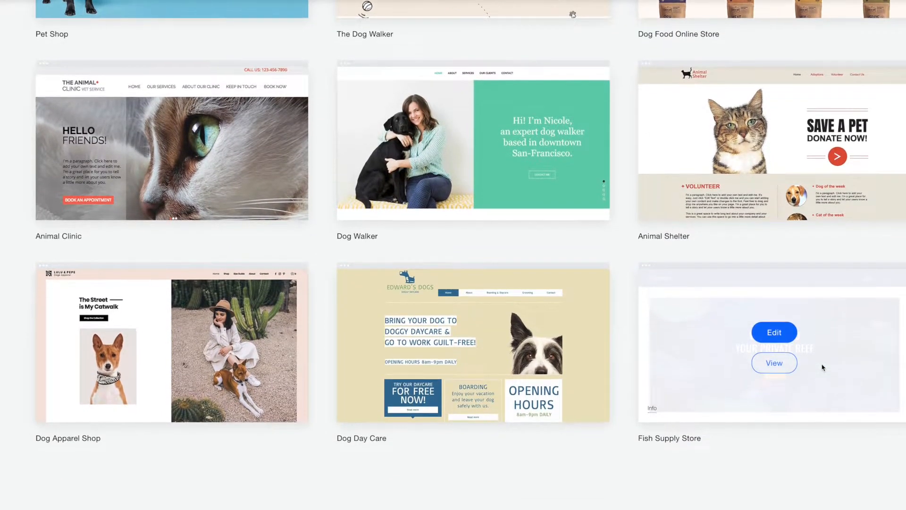
pyautogui.scroll(-1, 822, 367)
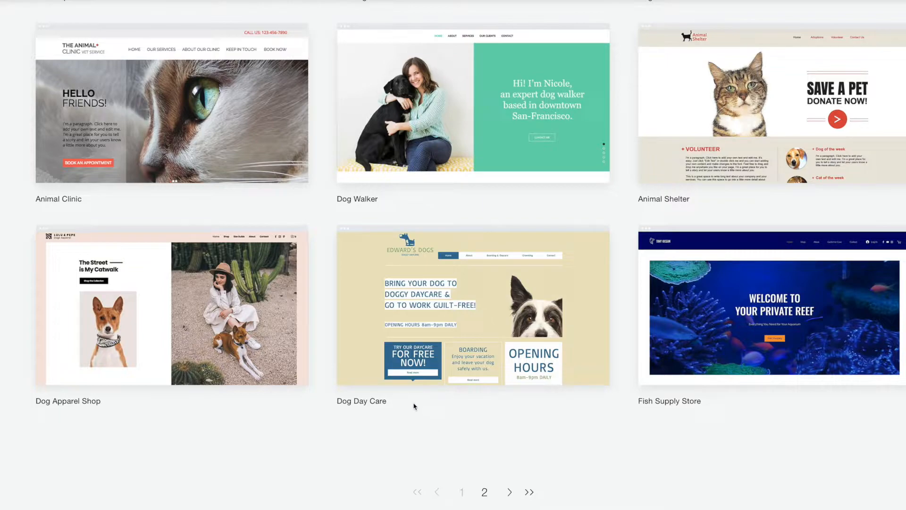
pyautogui.moveTo(480, 339)
pyautogui.click(480, 330)
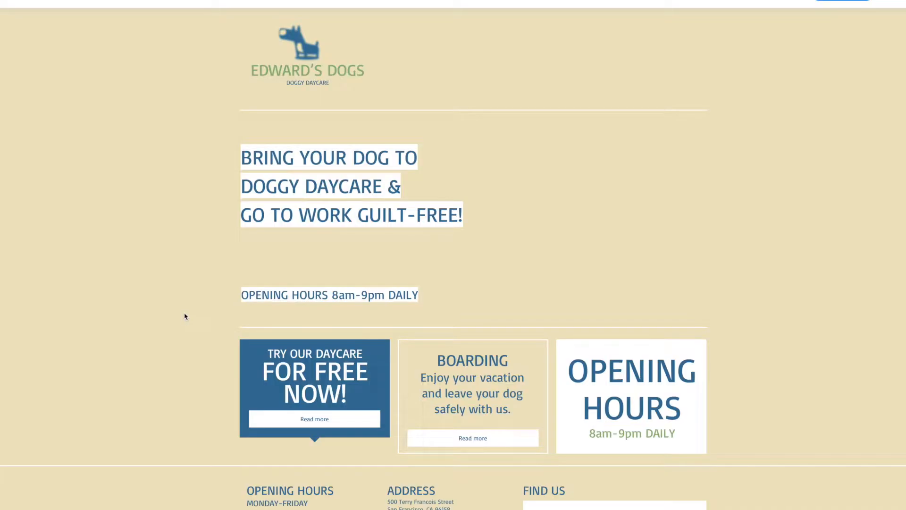
pyautogui.scroll(-1, 185, 316)
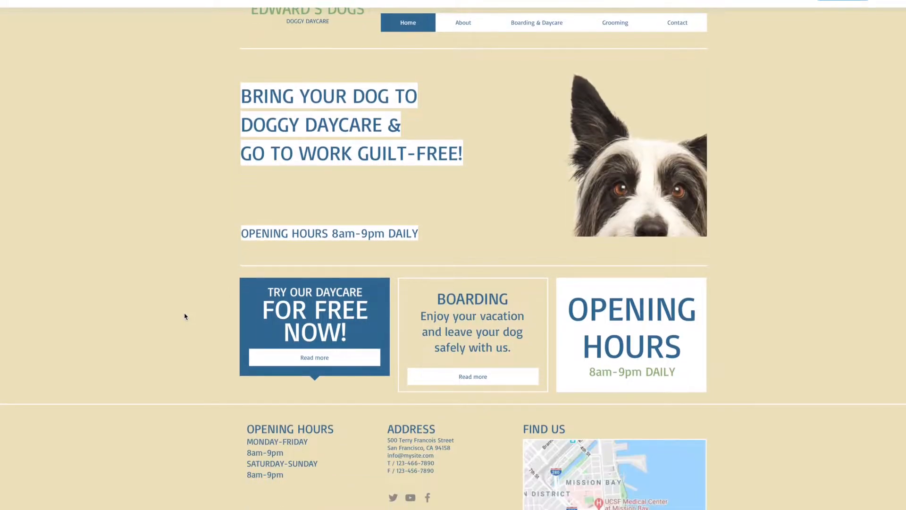
pyautogui.scroll(1, 185, 316)
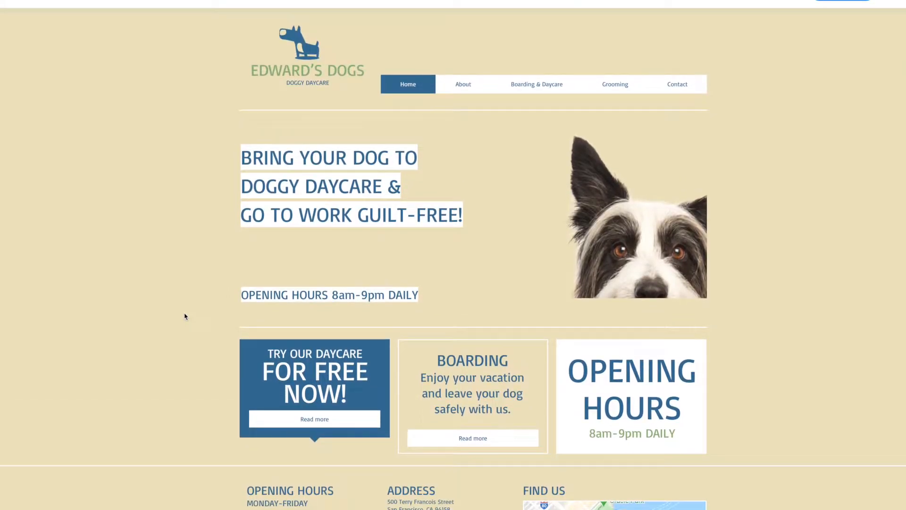
pyautogui.scroll(-1, 185, 316)
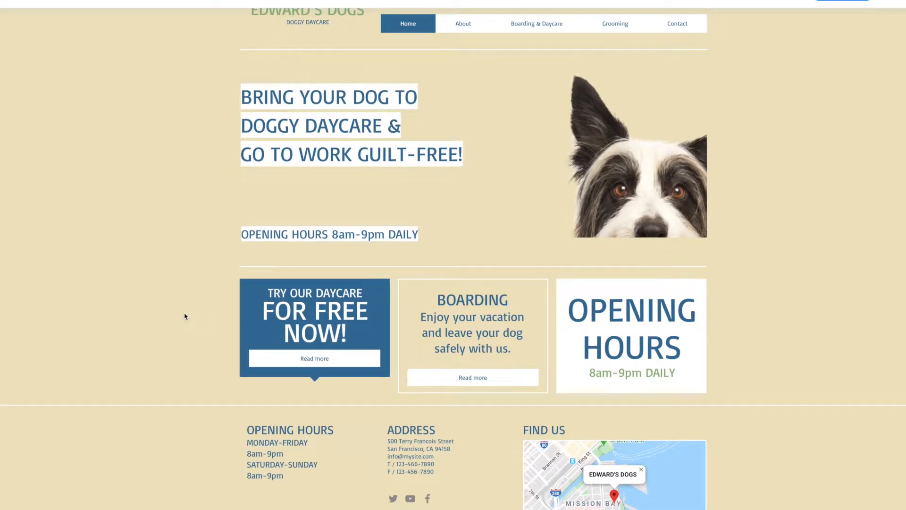
pyautogui.scroll(1, 341, 348)
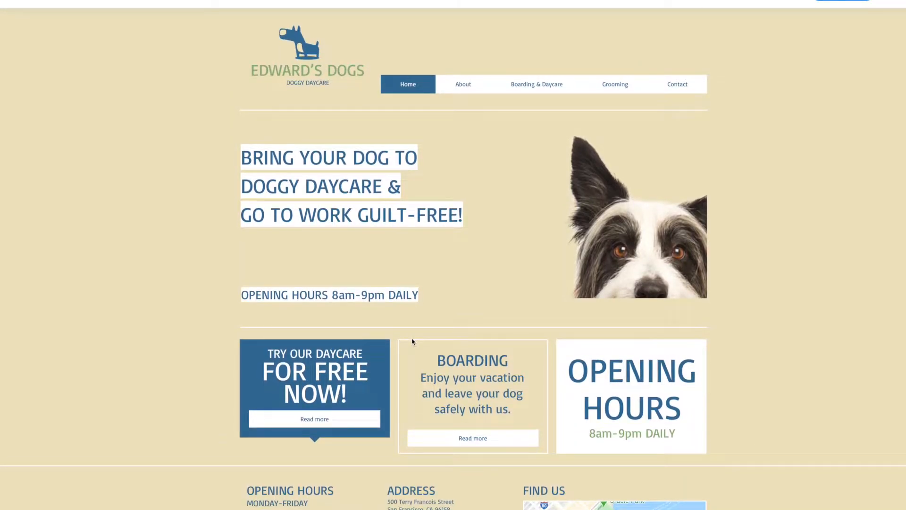
pyautogui.scroll(-1, 398, 352)
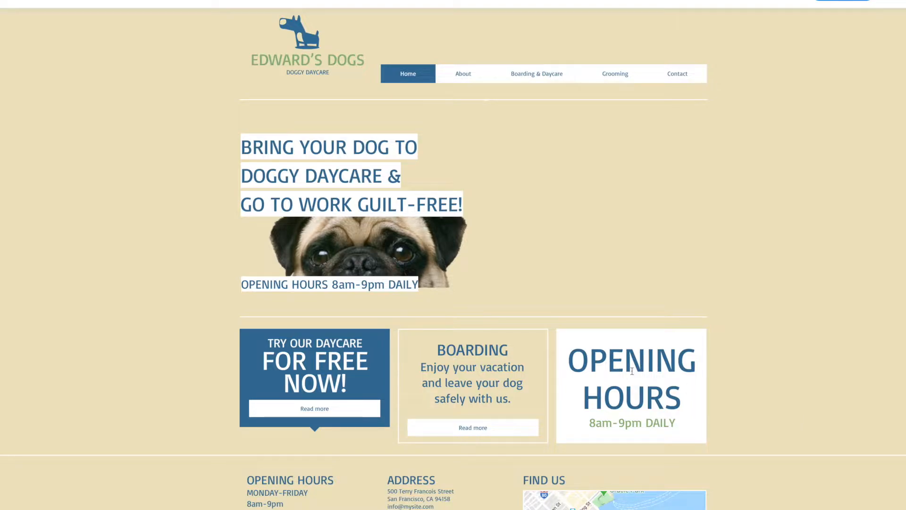
pyautogui.scroll(-1, 560, 309)
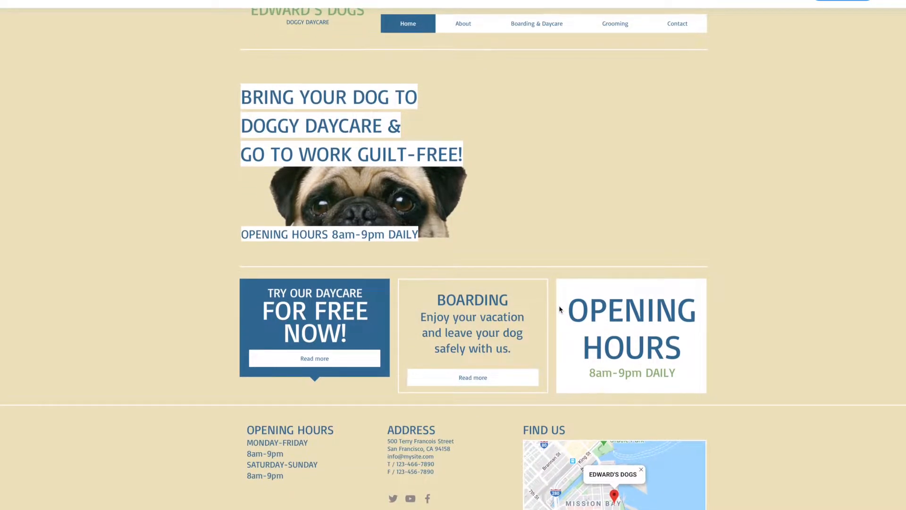
pyautogui.scroll(1, 559, 309)
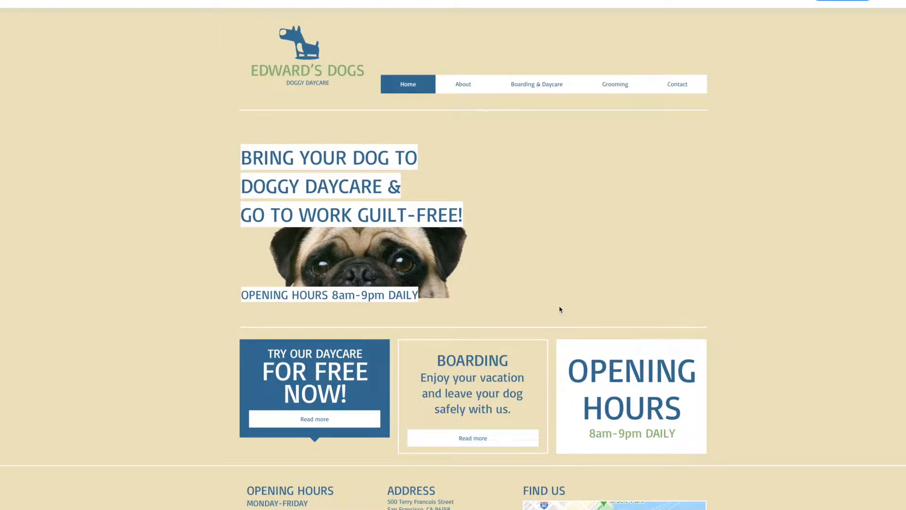
pyautogui.click(472, 85)
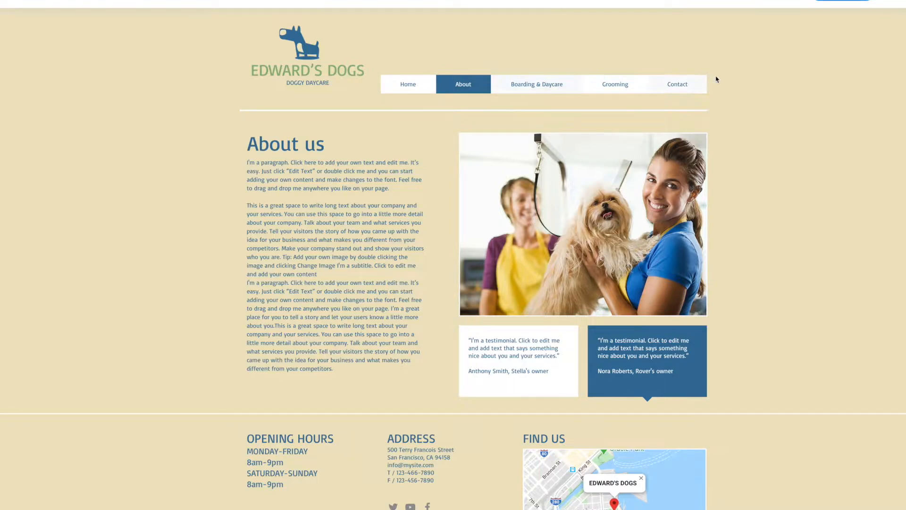
pyautogui.click(695, 94)
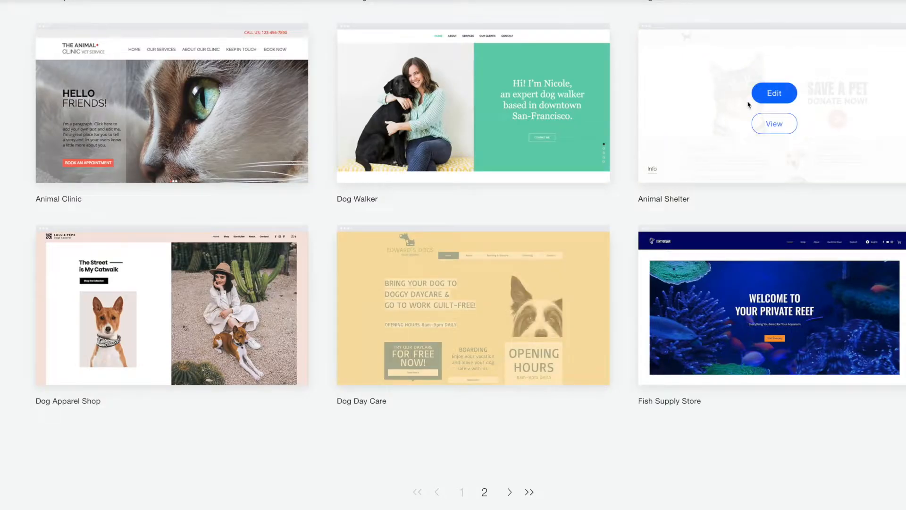
pyautogui.moveTo(531, 143)
pyautogui.click(474, 124)
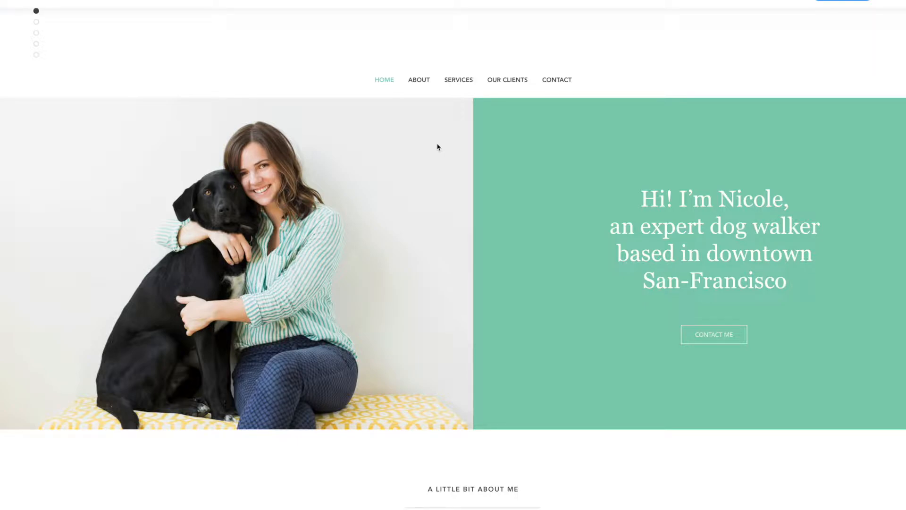
pyautogui.scroll(-10, 438, 148)
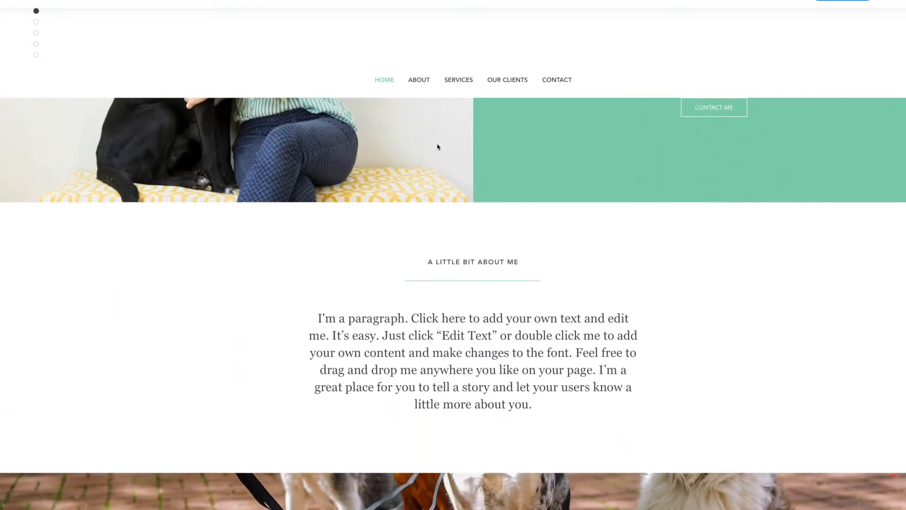
pyautogui.scroll(-2, 437, 147)
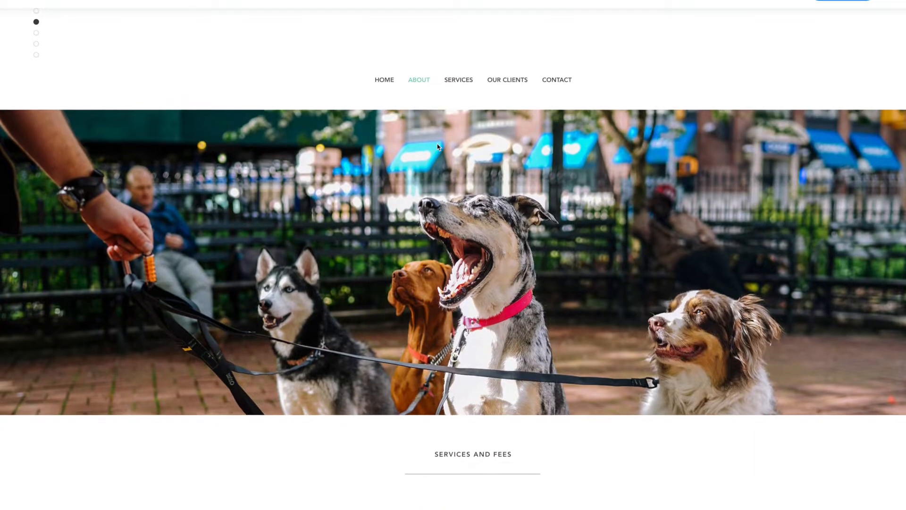
pyautogui.scroll(3, 437, 147)
pyautogui.scroll(-3, 438, 147)
pyautogui.scroll(3, 438, 147)
pyautogui.scroll(-4, 437, 147)
pyautogui.scroll(-1, 438, 145)
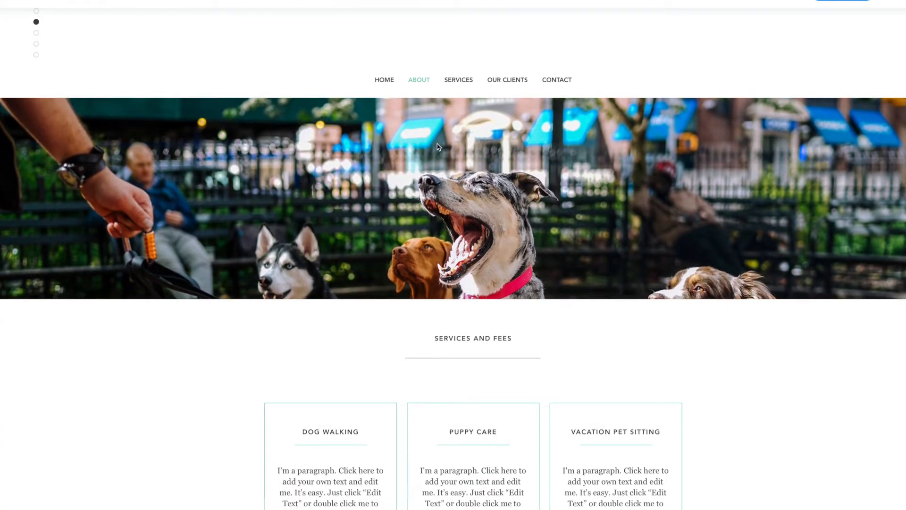
pyautogui.scroll(-7, 437, 147)
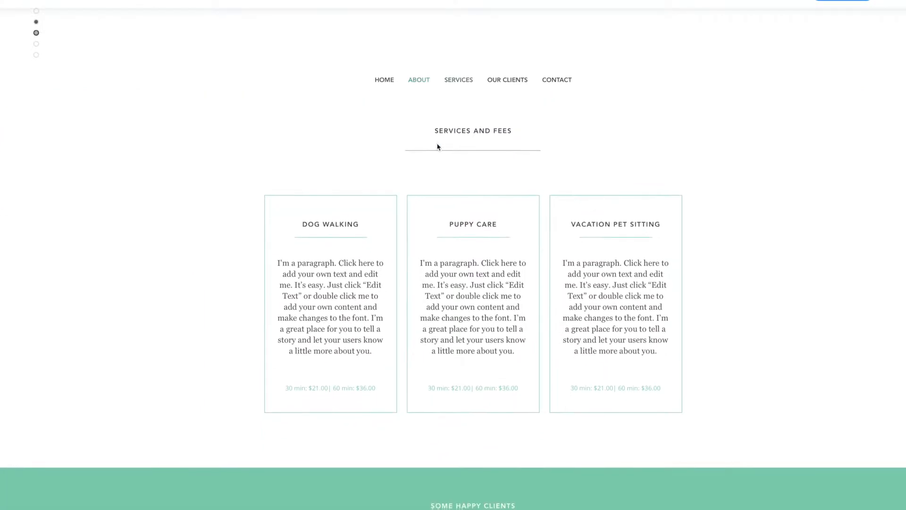
pyautogui.scroll(-3, 434, 147)
pyautogui.scroll(4, 439, 147)
pyautogui.scroll(-1, 442, 150)
pyautogui.scroll(-7, 443, 151)
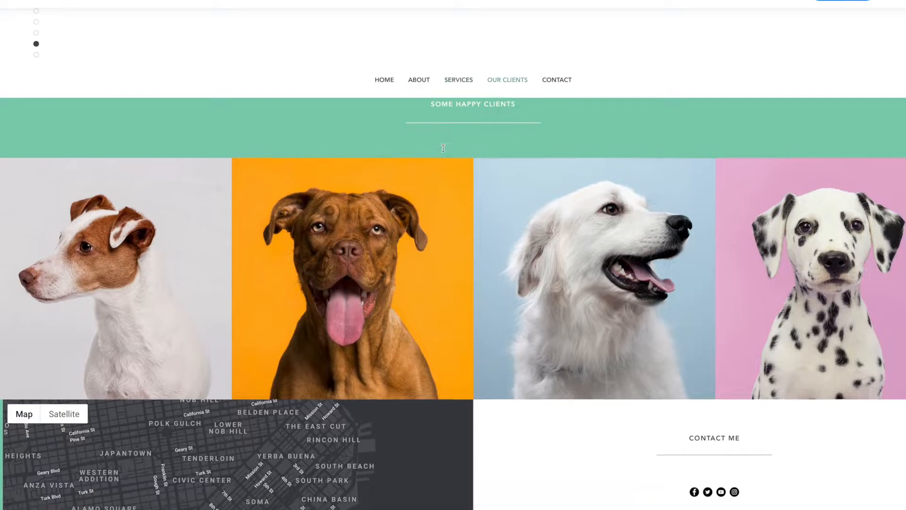
pyautogui.scroll(-4, 443, 150)
pyautogui.scroll(4, 446, 156)
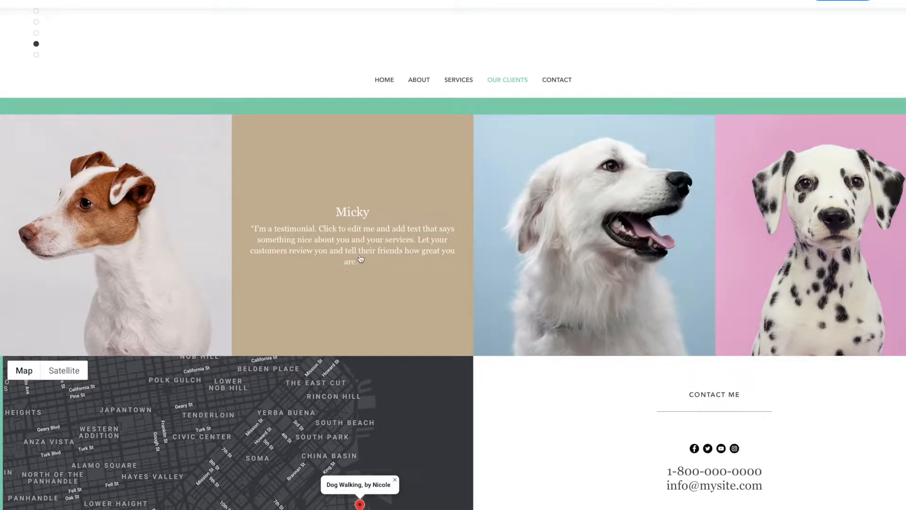
pyautogui.scroll(-2, 364, 265)
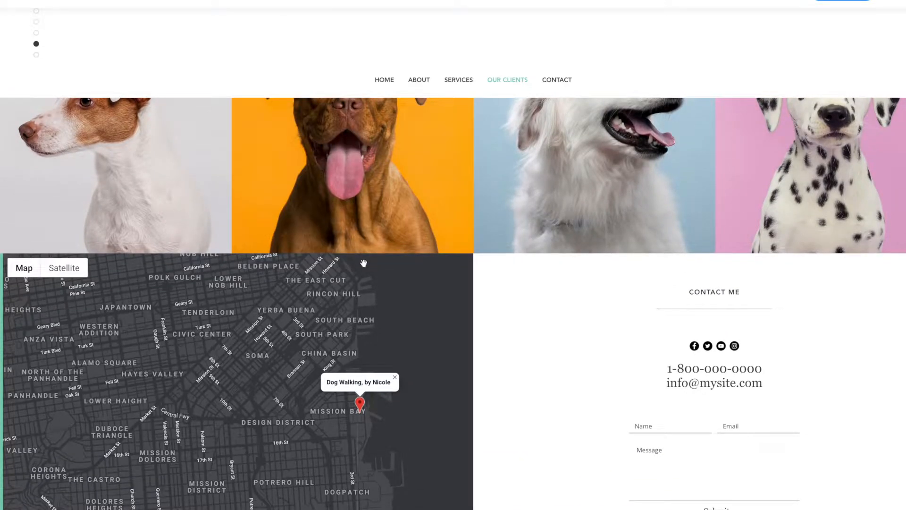
pyautogui.scroll(-1, 365, 264)
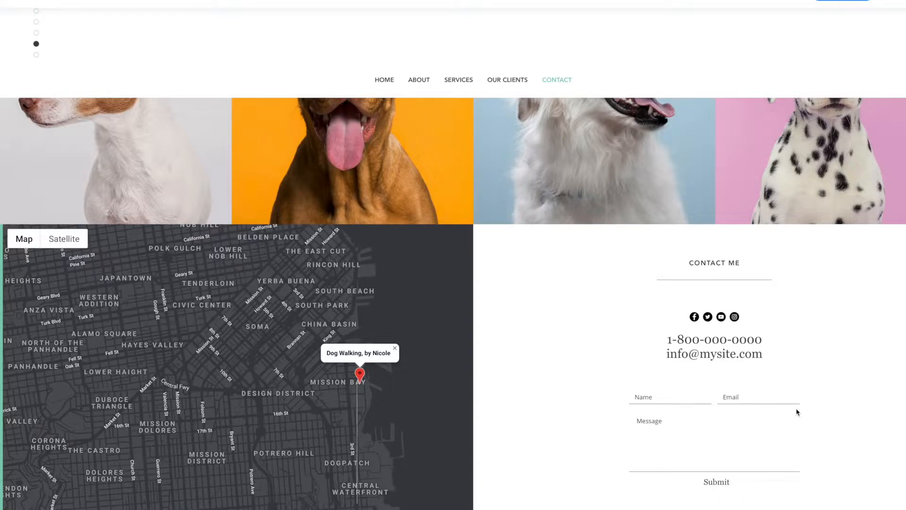
pyautogui.scroll(10, 797, 412)
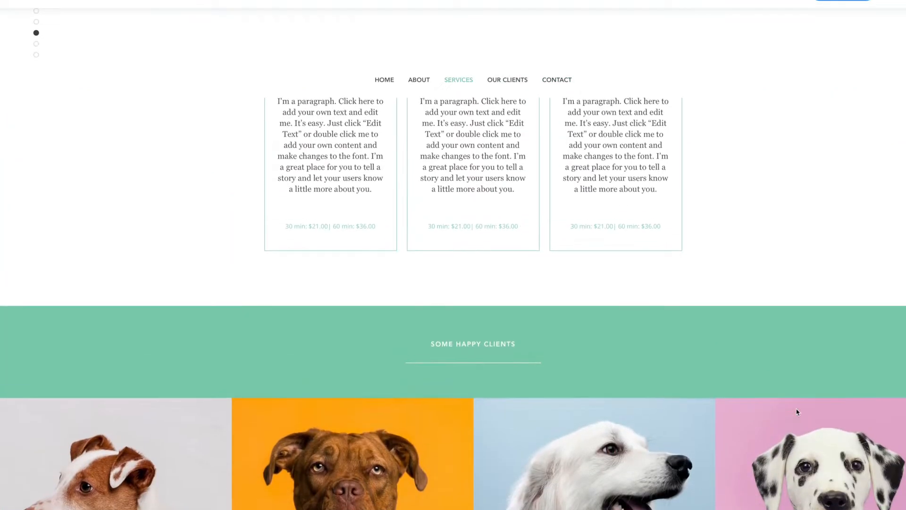
pyautogui.scroll(10, 796, 412)
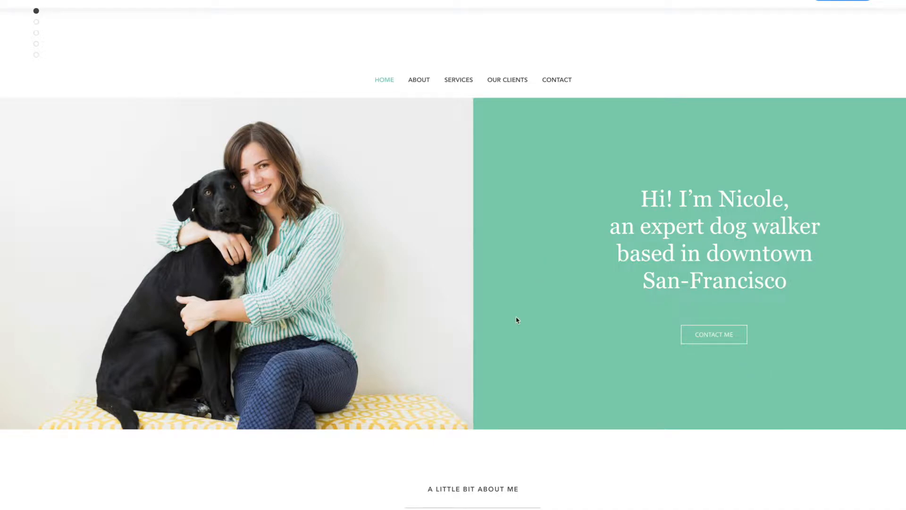
pyautogui.click(415, 83)
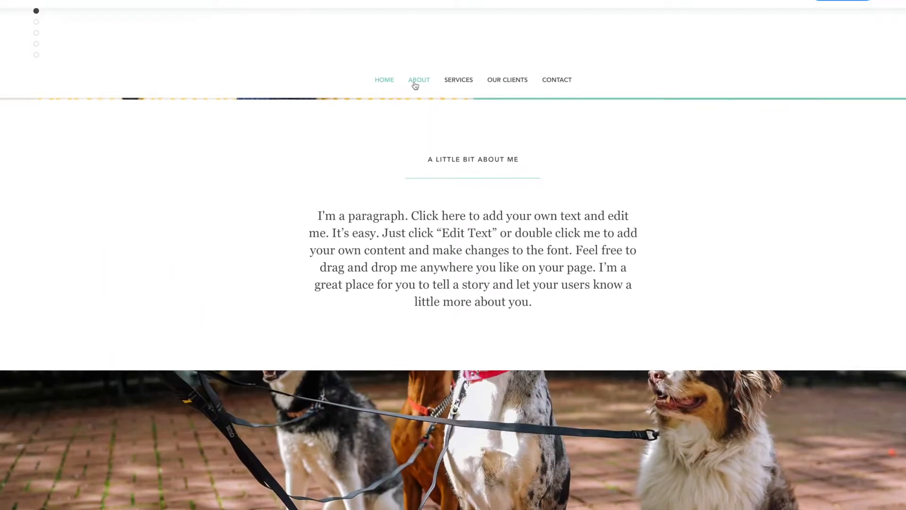
pyautogui.click(464, 84)
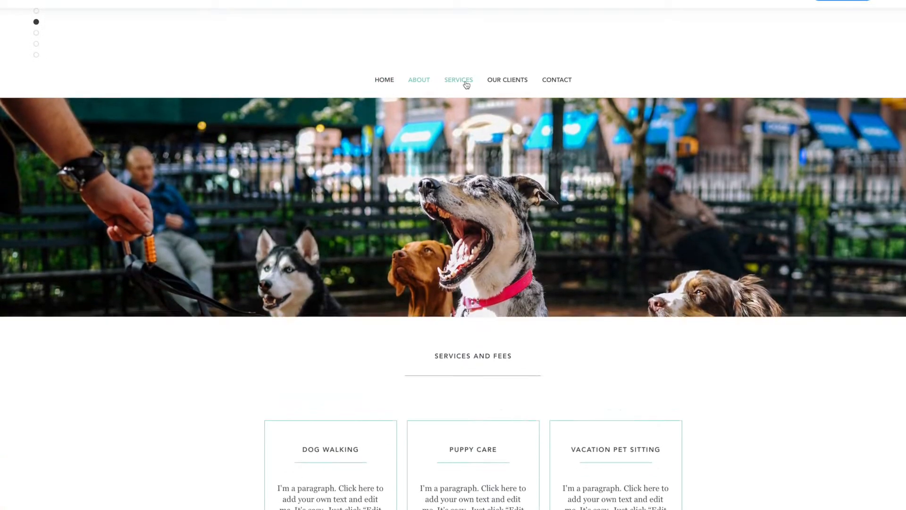
pyautogui.click(505, 82)
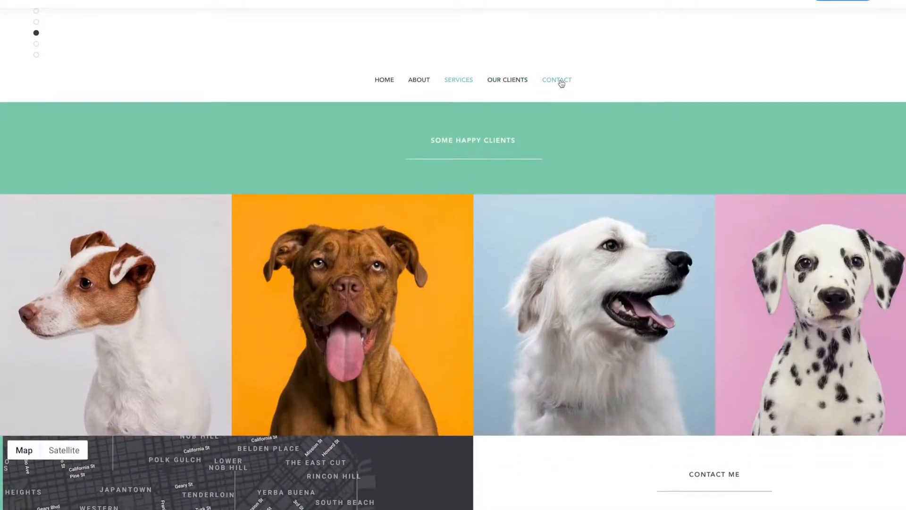
pyautogui.click(561, 84)
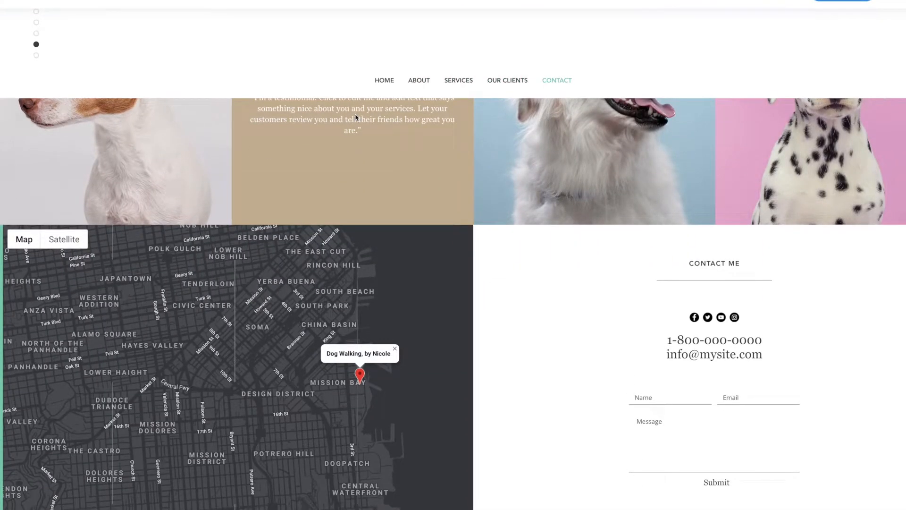
pyautogui.scroll(5, 356, 118)
pyautogui.scroll(5, 360, 106)
pyautogui.click(384, 81)
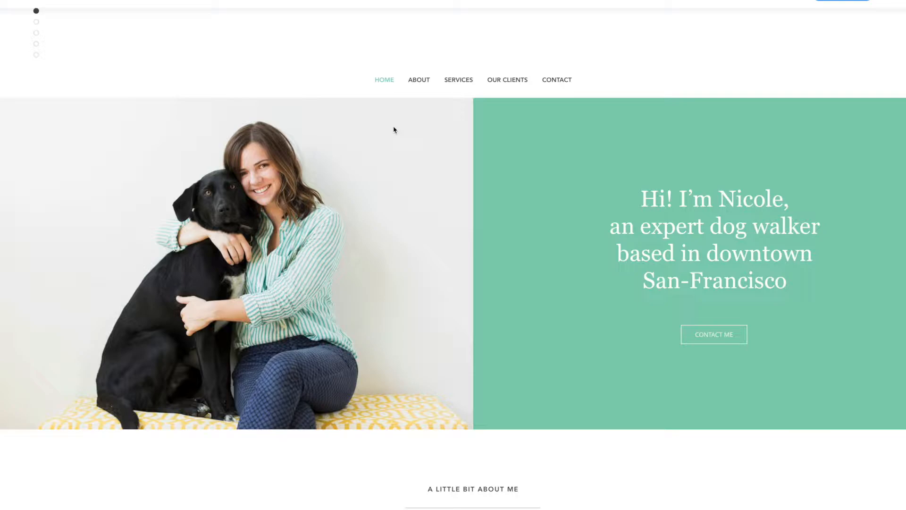
pyautogui.scroll(-5, 395, 129)
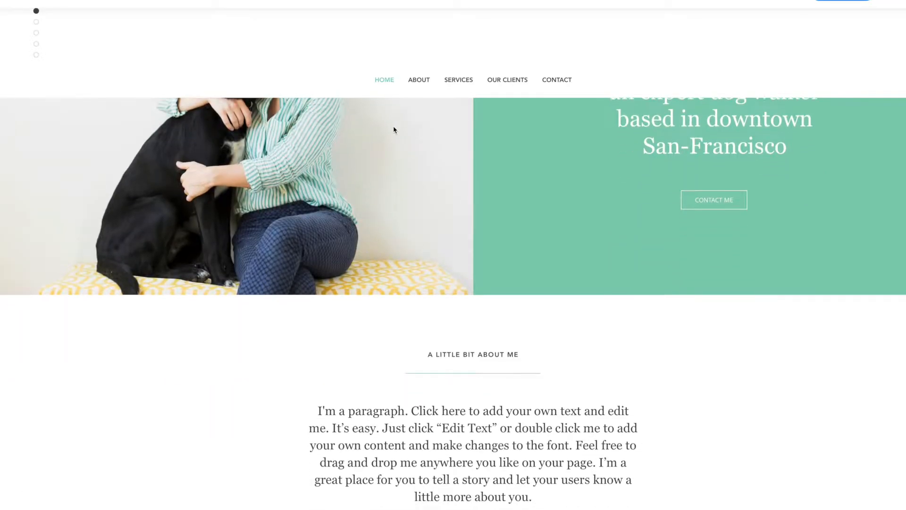
pyautogui.scroll(-5, 393, 130)
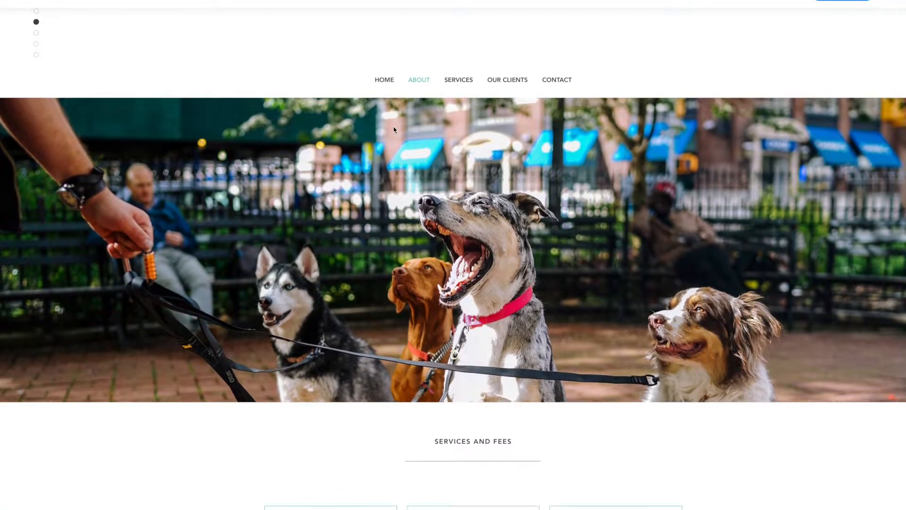
pyautogui.scroll(-5, 393, 128)
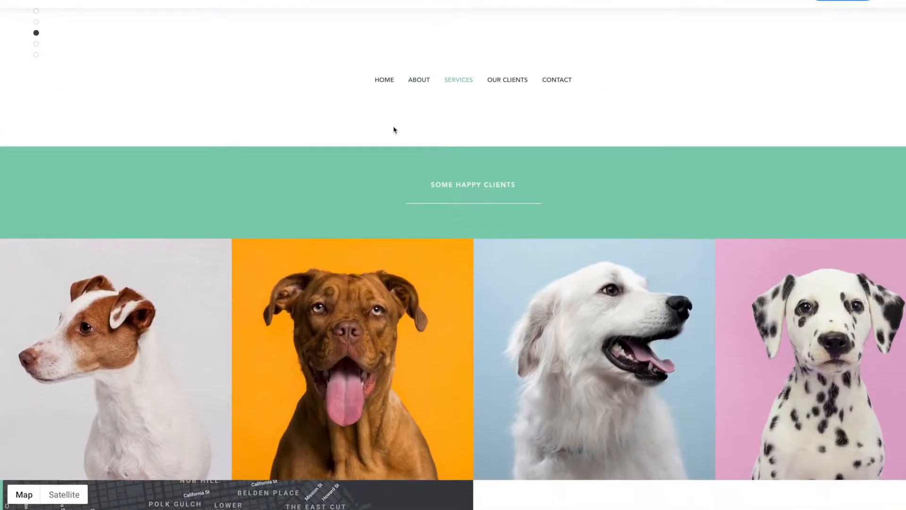
pyautogui.scroll(5, 394, 130)
pyautogui.scroll(10, 394, 130)
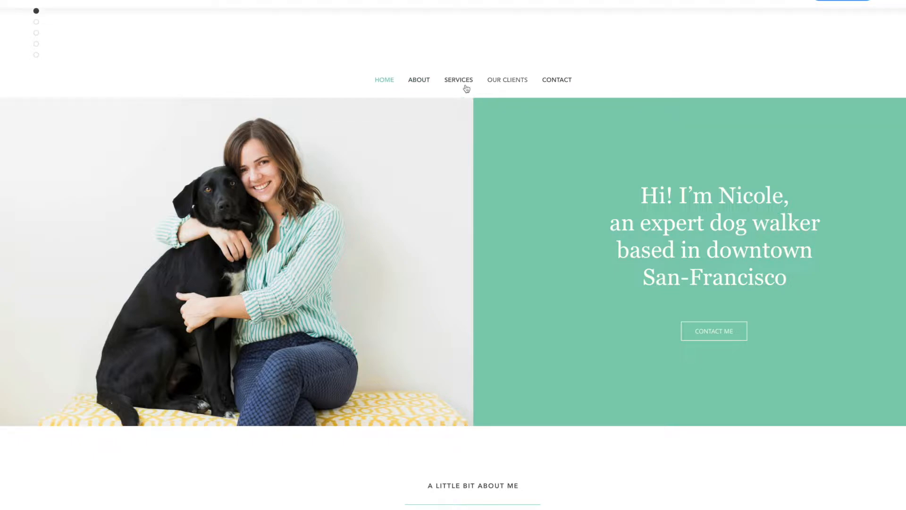
pyautogui.scroll(-10, 440, 195)
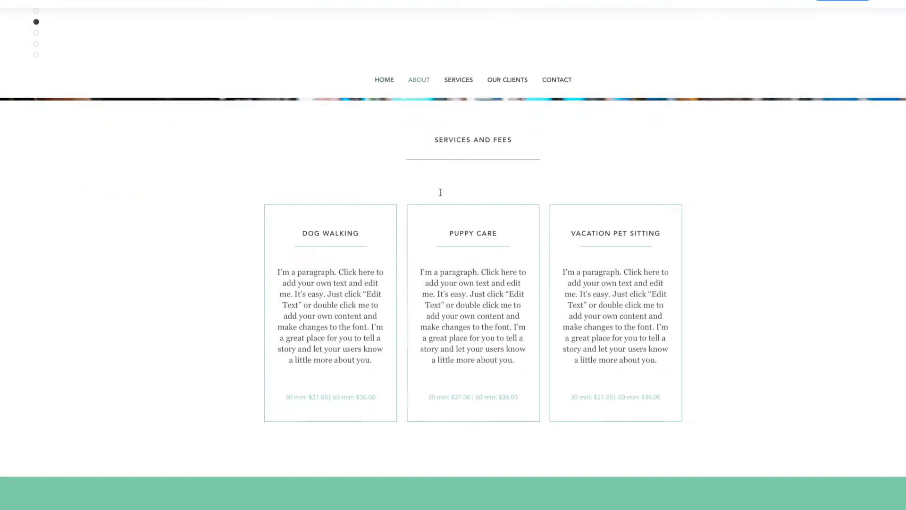
pyautogui.scroll(10, 440, 196)
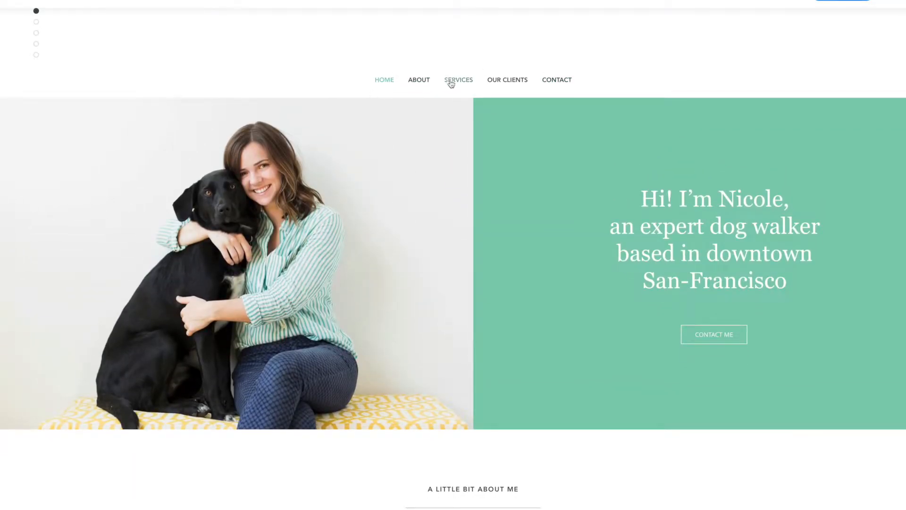
pyautogui.click(516, 87)
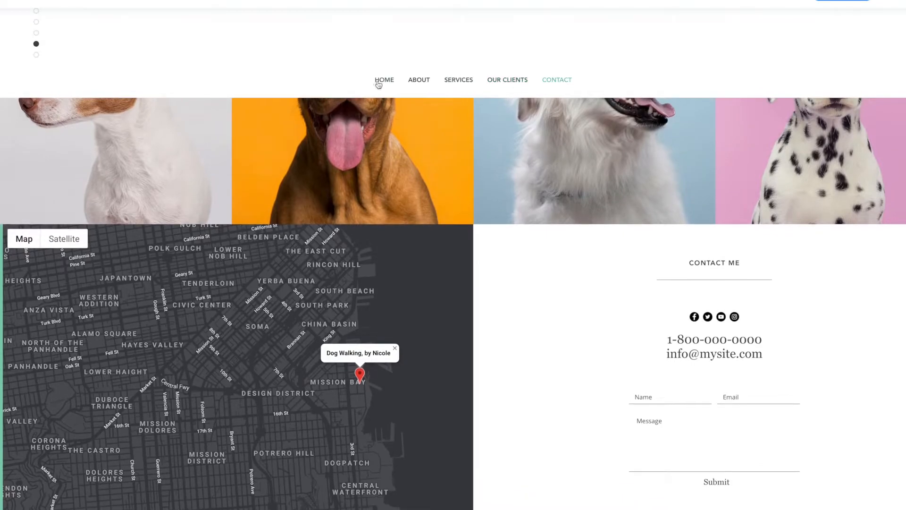
pyautogui.click(377, 84)
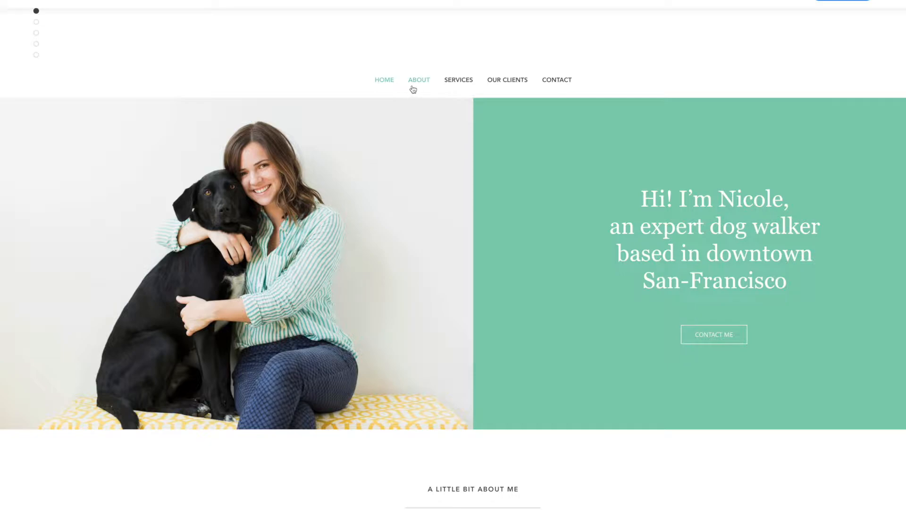
pyautogui.scroll(-1, 389, 86)
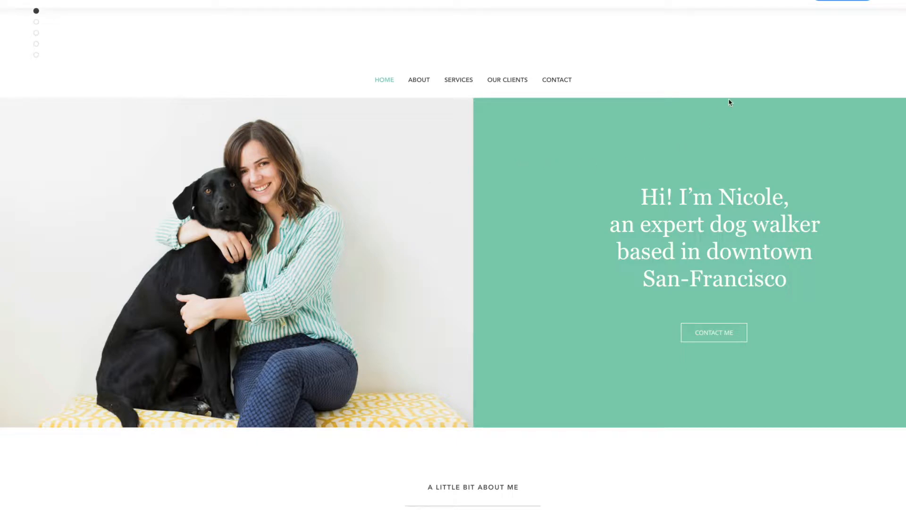
# Open the Dog Walker template in the Wix Editor and scroll through its page.
pyautogui.click(834, 2)
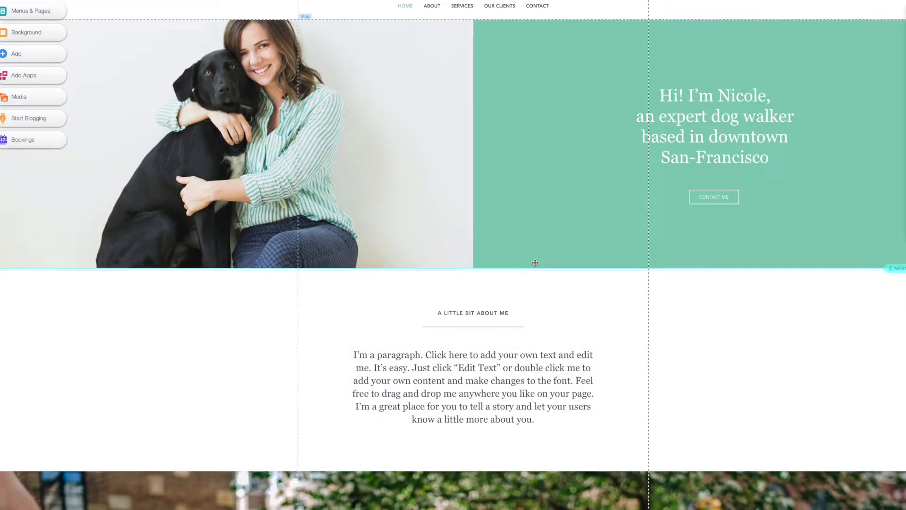
pyautogui.scroll(-6, 535, 263)
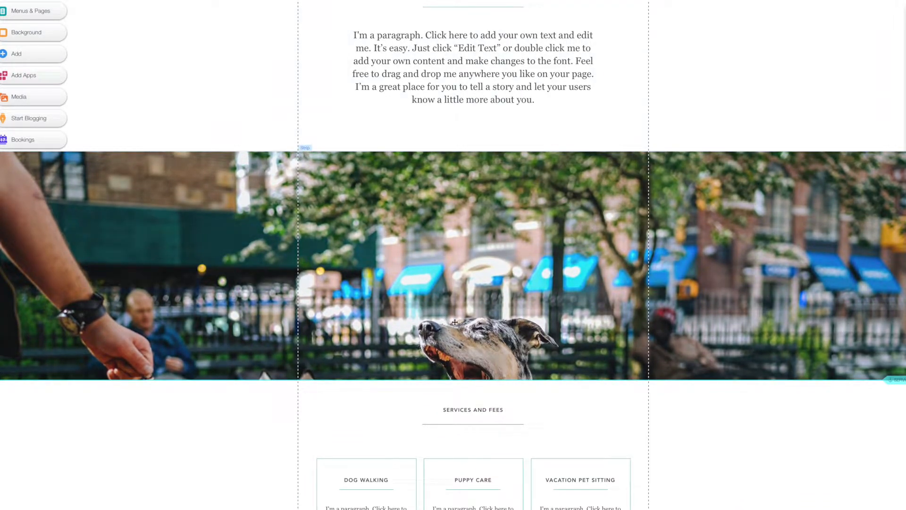
pyautogui.scroll(-7, 454, 322)
pyautogui.scroll(-7, 455, 322)
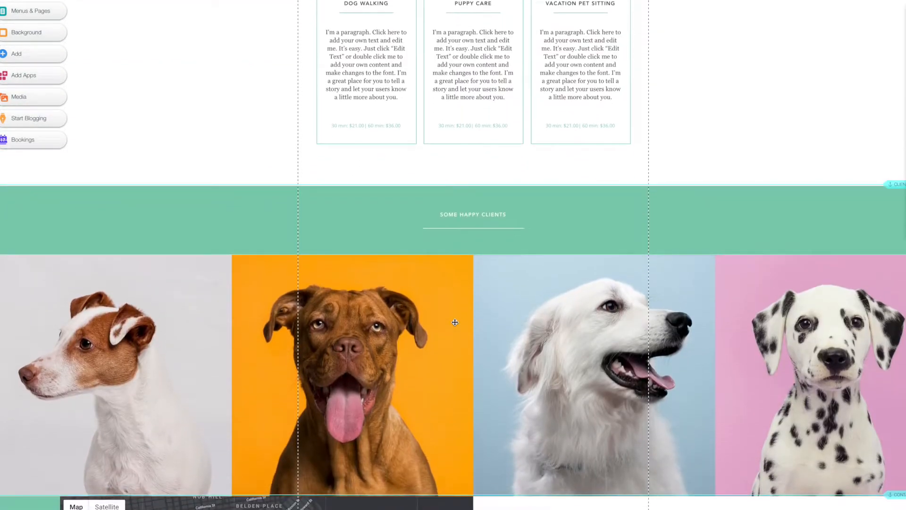
pyautogui.scroll(20, 455, 322)
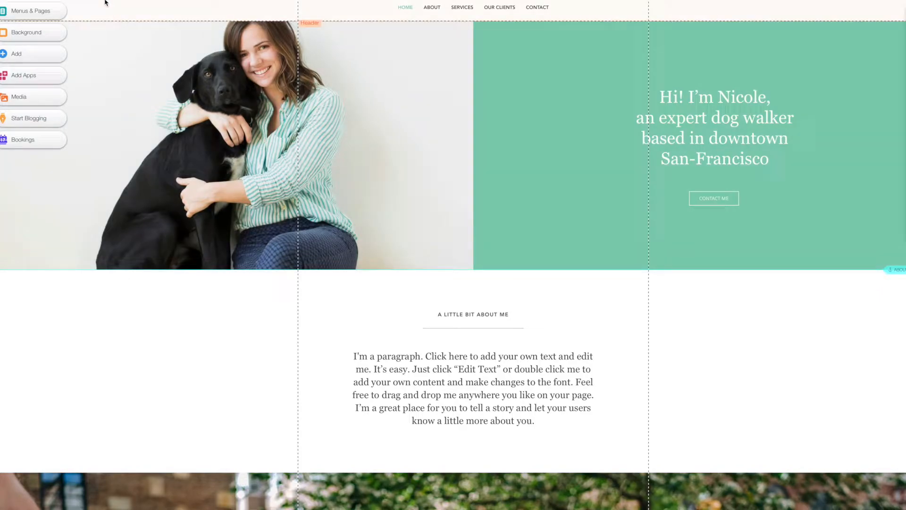
pyautogui.scroll(1, 105, 5)
# Browse the Add panel's Gallery layouts, then show the Interactive slideshows and lightboxes.
pyautogui.click(35, 38)
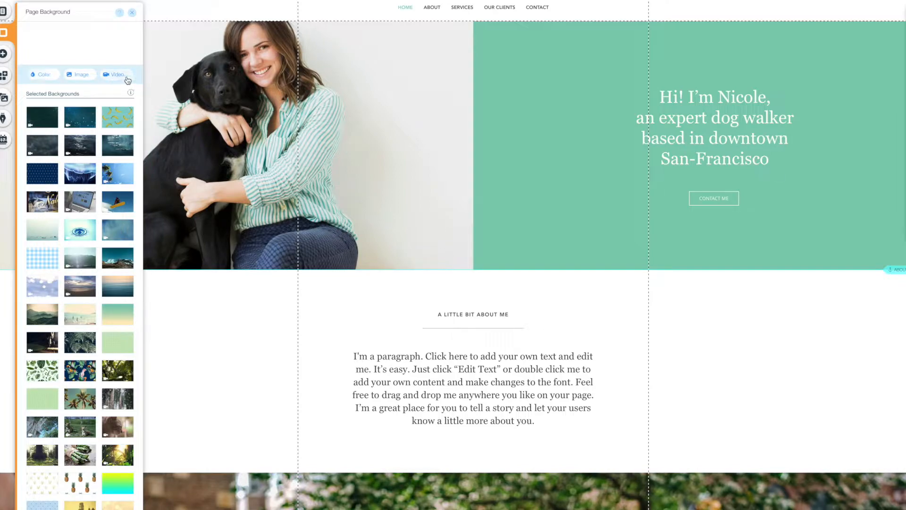
pyautogui.click(4, 56)
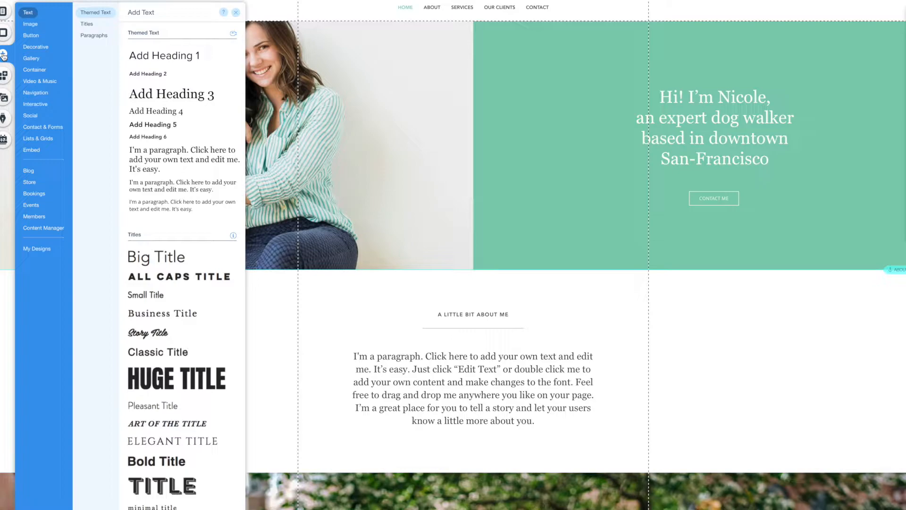
pyautogui.moveTo(33, 30)
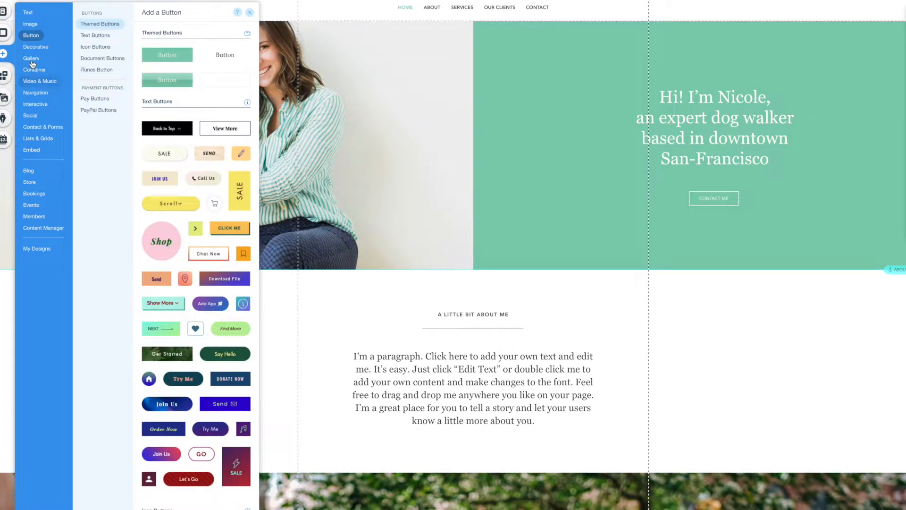
pyautogui.moveTo(33, 60)
pyautogui.scroll(-20, 637, 220)
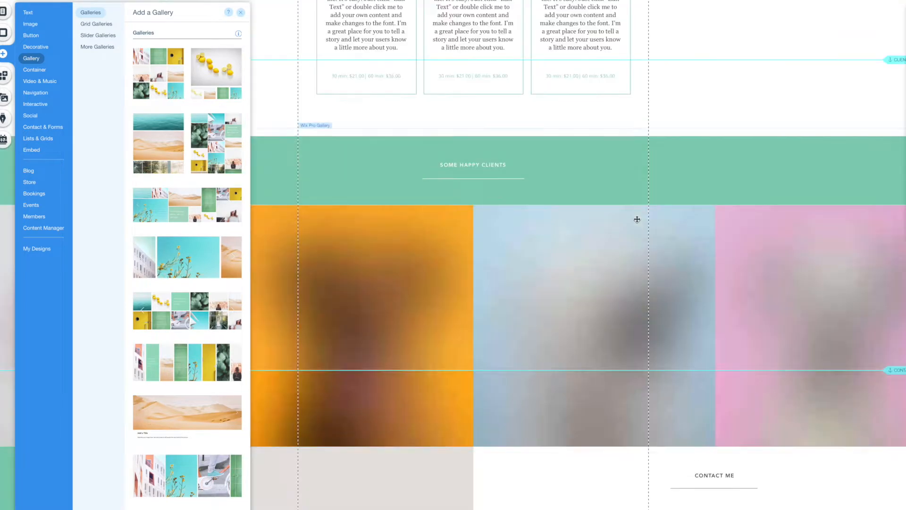
pyautogui.scroll(-3, 637, 219)
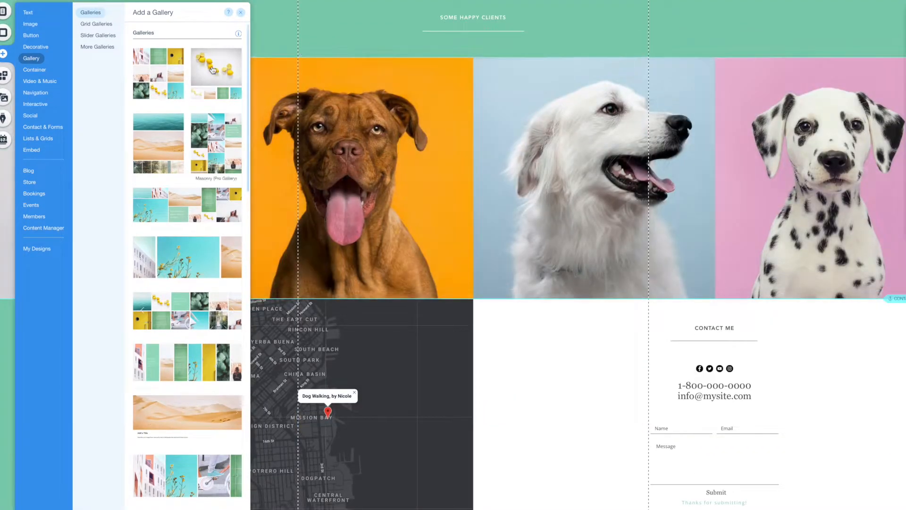
pyautogui.scroll(-1, 176, 364)
pyautogui.scroll(-8, 176, 364)
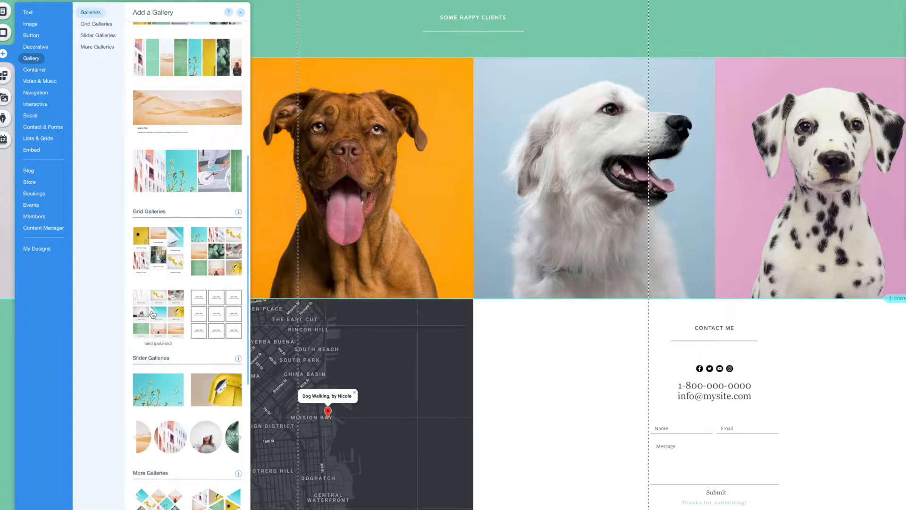
pyautogui.scroll(-12, 151, 309)
pyautogui.scroll(3, 152, 313)
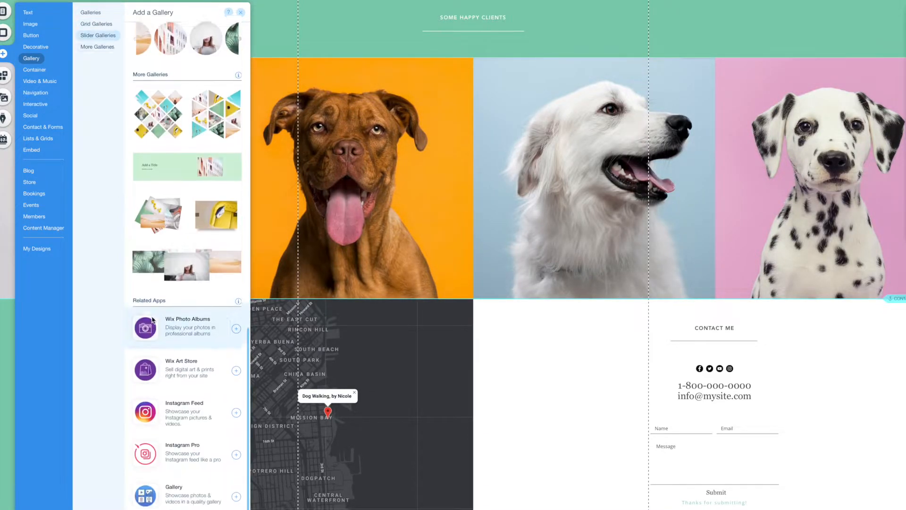
pyautogui.scroll(-1, 151, 312)
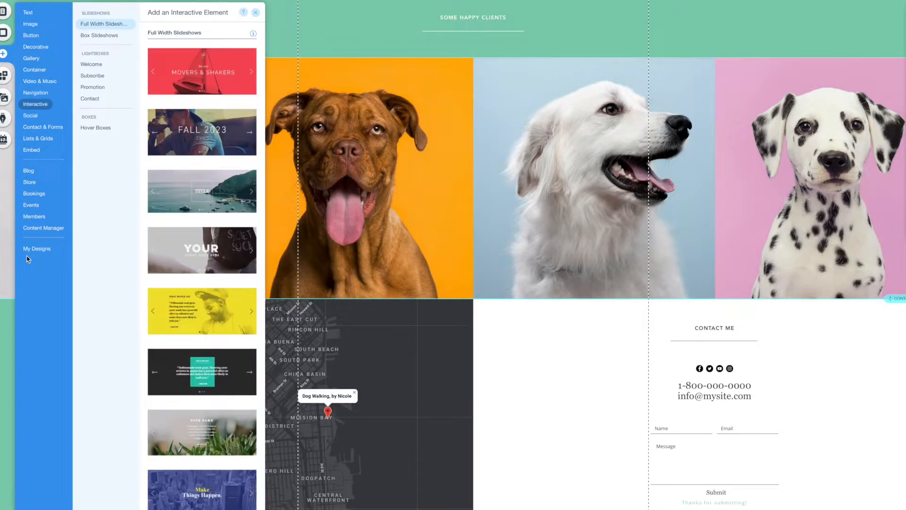
# Browse the App Market's Forms category, then close the market without adding an app.
pyautogui.click(3, 80)
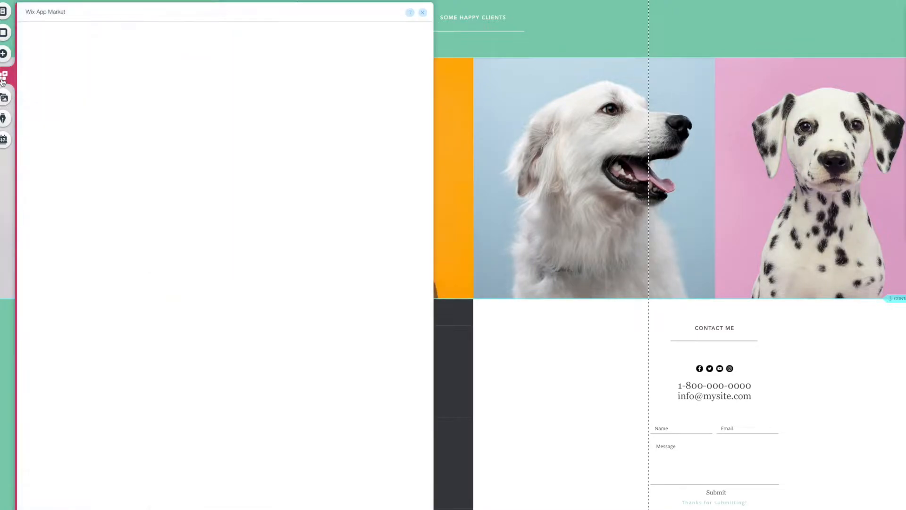
pyautogui.scroll(-5, 216, 156)
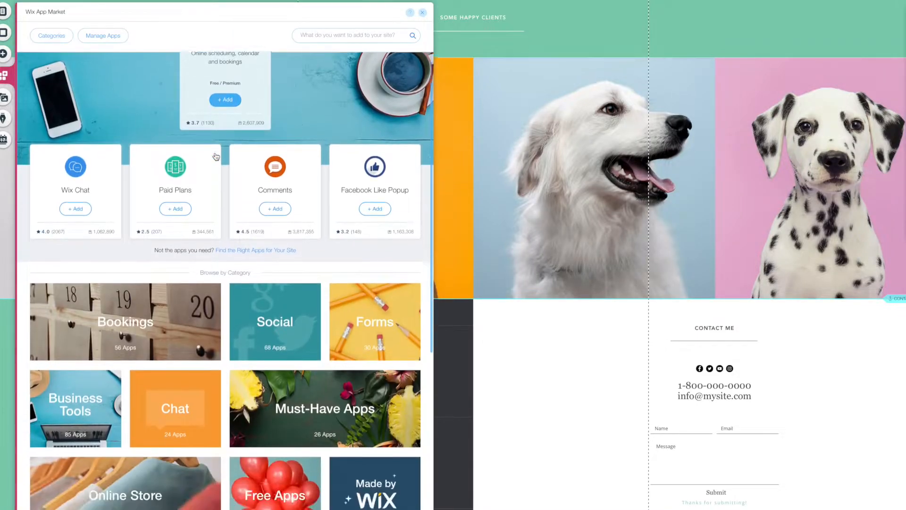
pyautogui.scroll(-1, 216, 156)
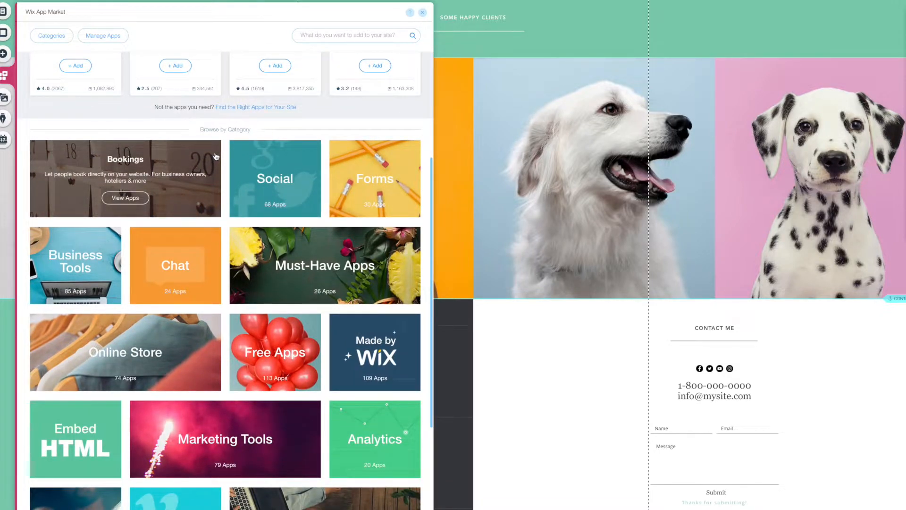
pyautogui.scroll(-5, 215, 156)
pyautogui.scroll(4, 354, 162)
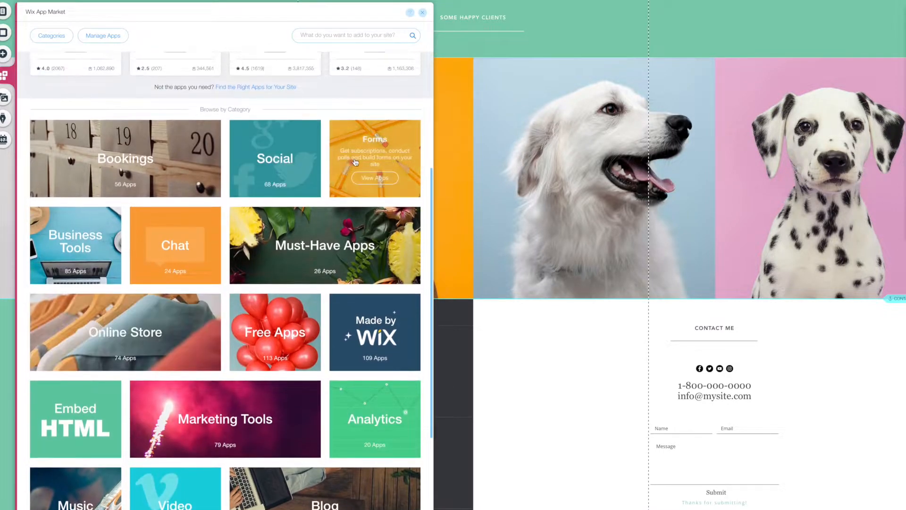
pyautogui.click(372, 163)
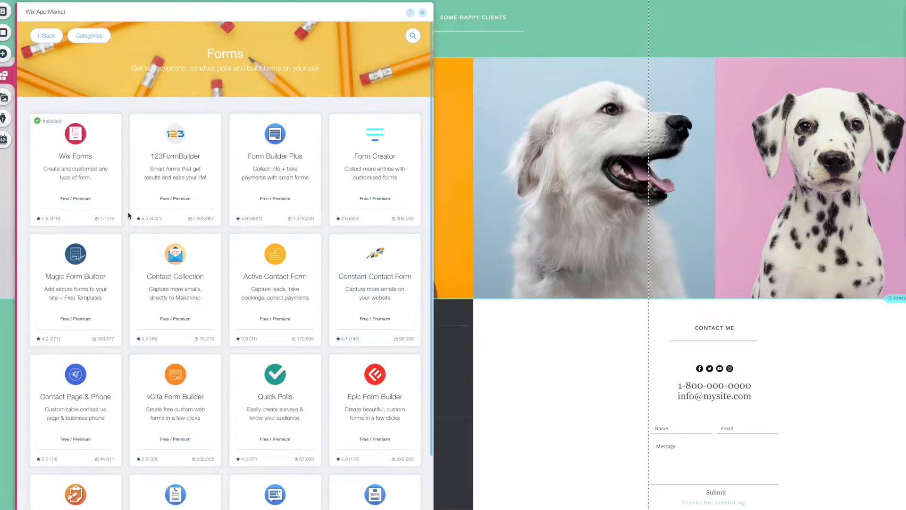
pyautogui.moveTo(202, 286)
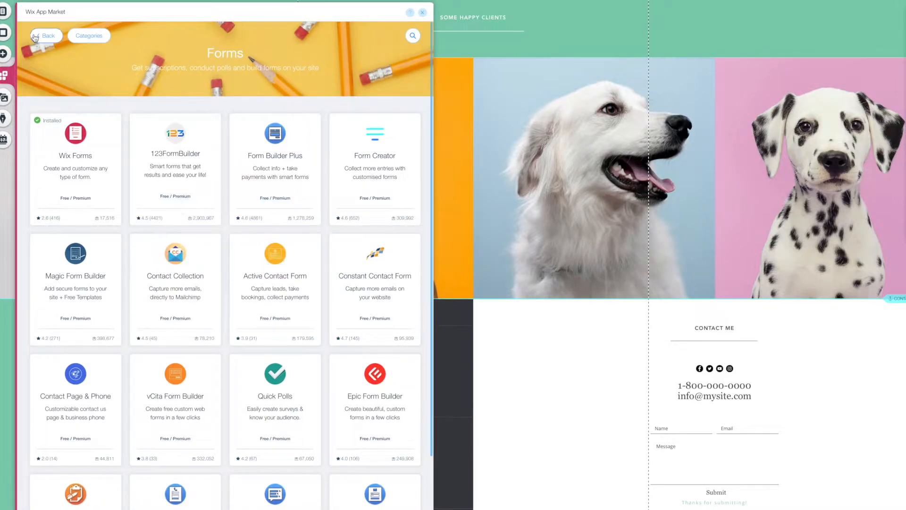
pyautogui.click(423, 15)
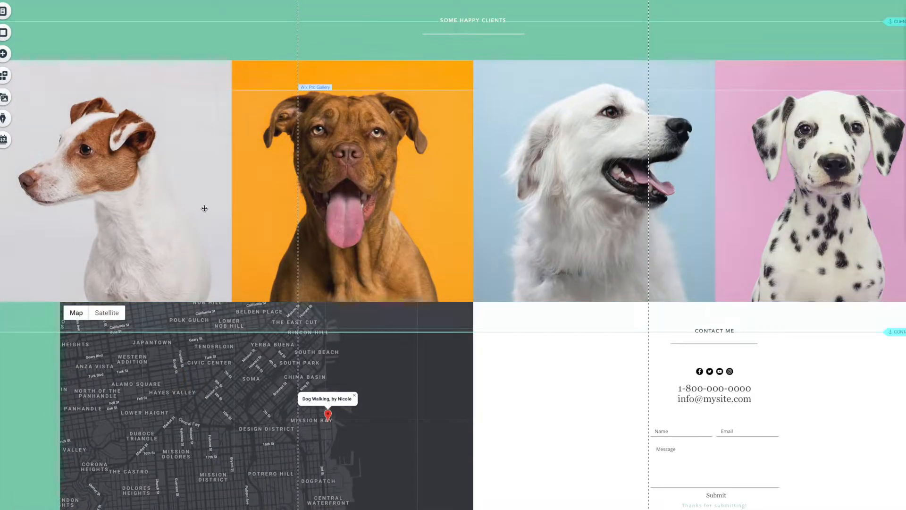
pyautogui.scroll(20, 204, 208)
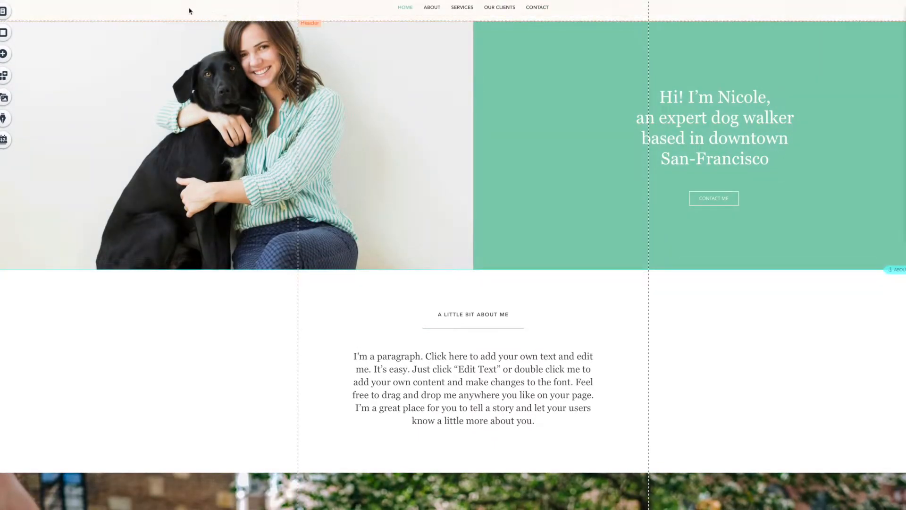
# Add a Heading 3 text and attach it to the header at the page's top-left.
pyautogui.click(4, 55)
pyautogui.click(28, 13)
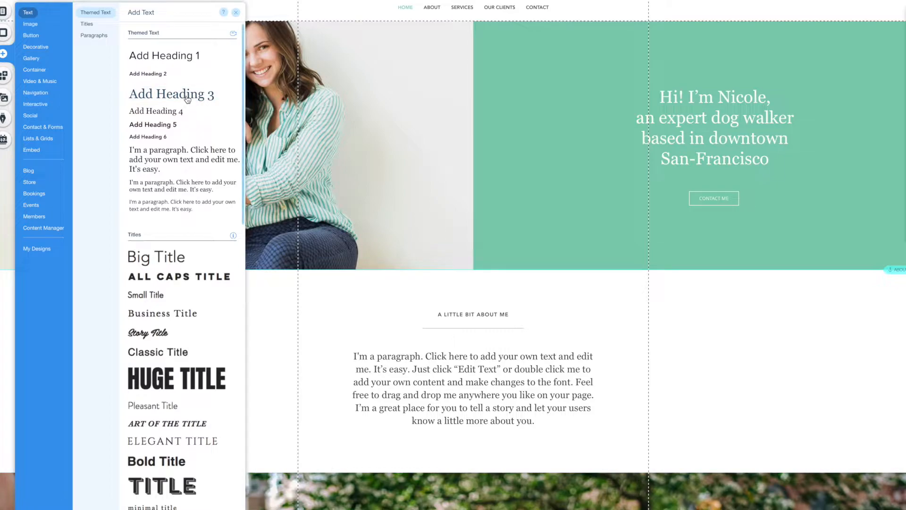
pyautogui.moveTo(187, 99); pyautogui.dragTo(471, 282)
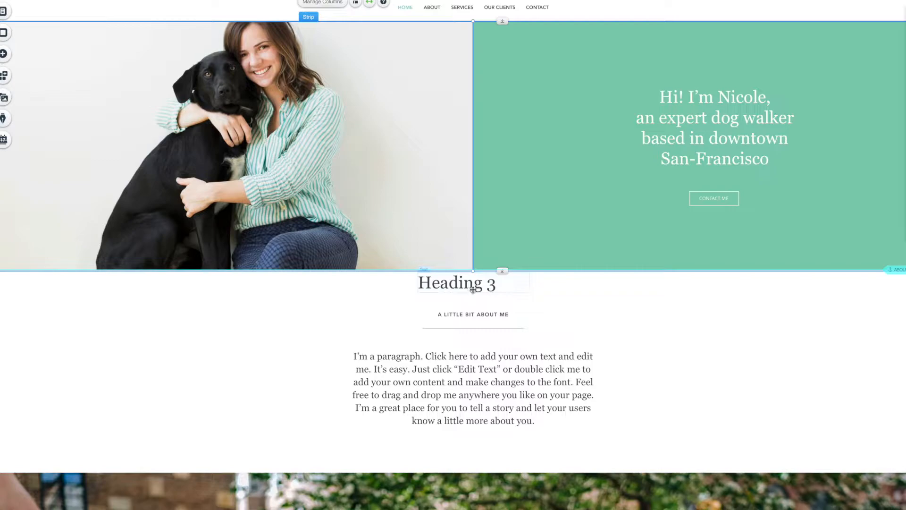
pyautogui.moveTo(472, 289); pyautogui.dragTo(243, 73)
pyautogui.click(242, 16)
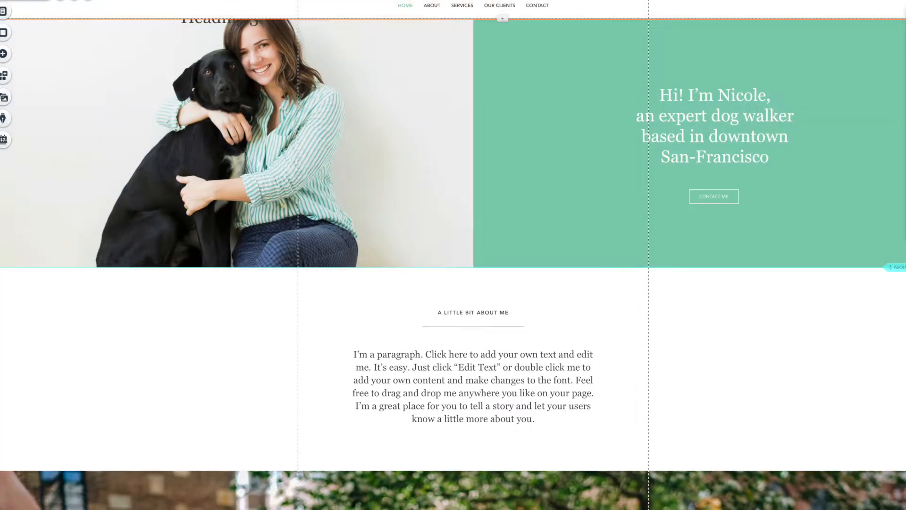
pyautogui.moveTo(227, 22); pyautogui.dragTo(208, 10)
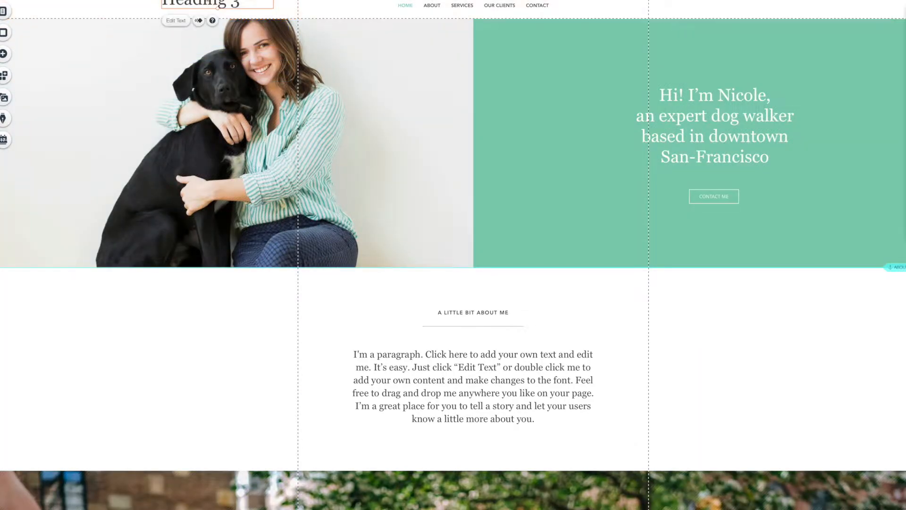
# Set the Heading 3 title's font to Patrick Hand in Text Settings.
pyautogui.click(179, 24)
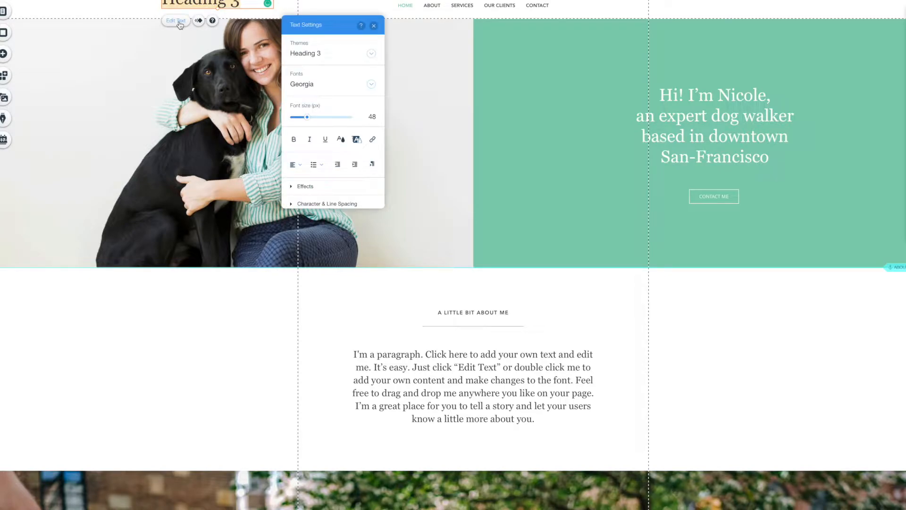
pyautogui.click(302, 85)
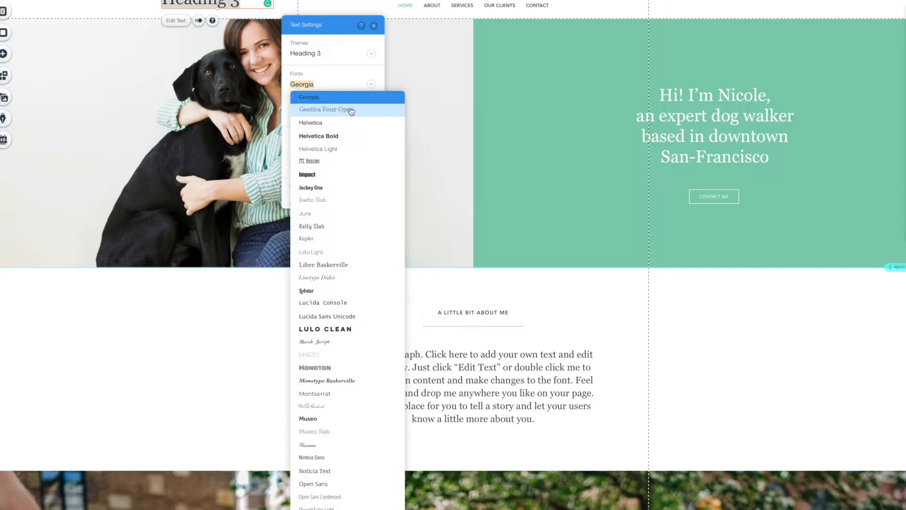
pyautogui.write('pa')
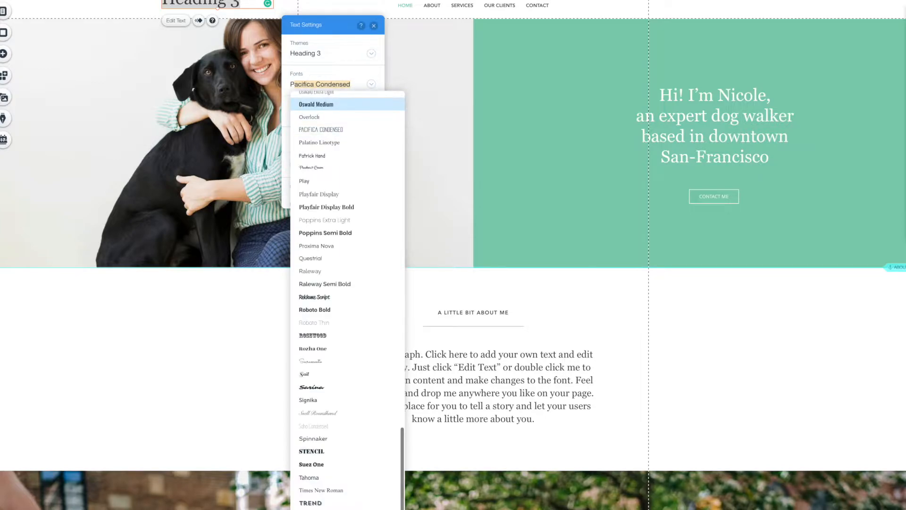
pyautogui.write('trick Hand')
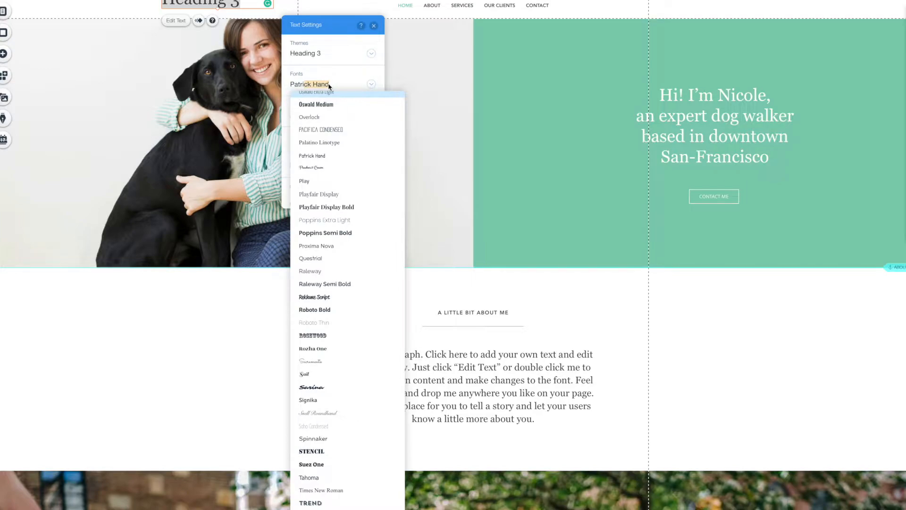
pyautogui.click(319, 156)
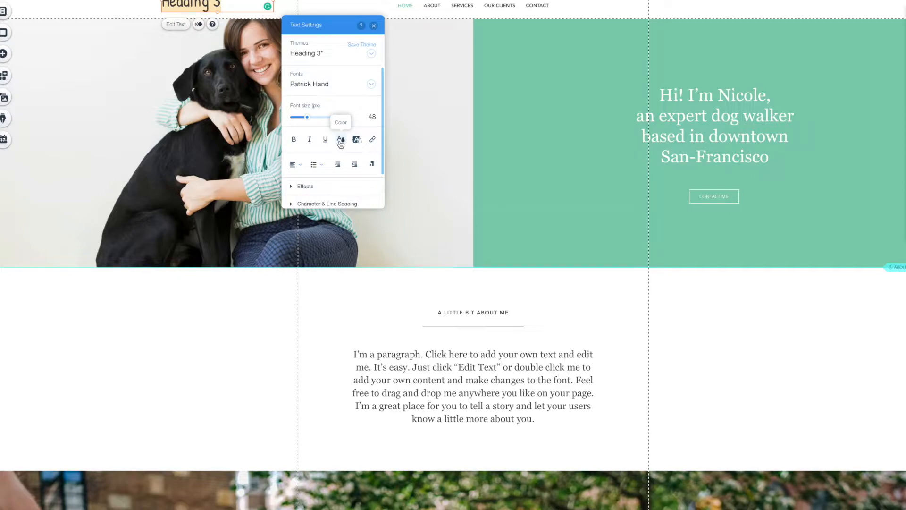
# Color the heading custom orange #F96807 and enlarge its font from 48 to 77.
pyautogui.click(340, 140)
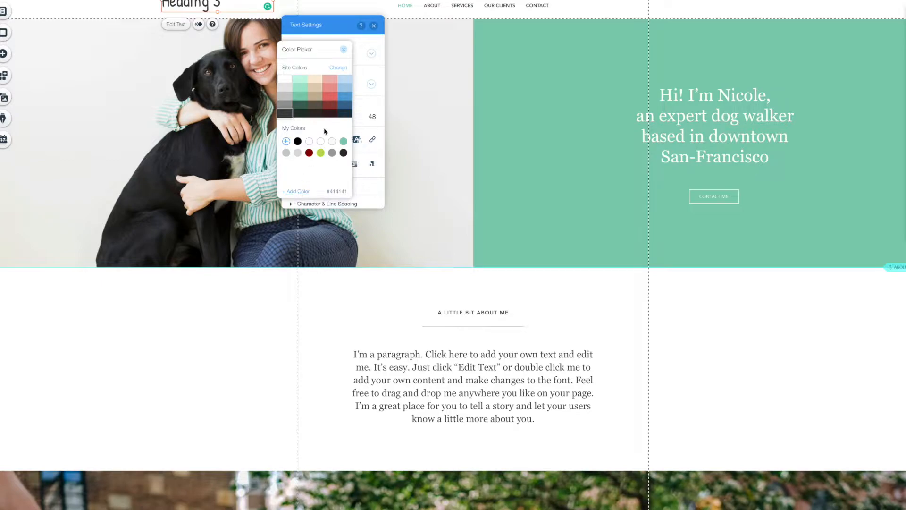
pyautogui.click(302, 192)
pyautogui.click(36, 81)
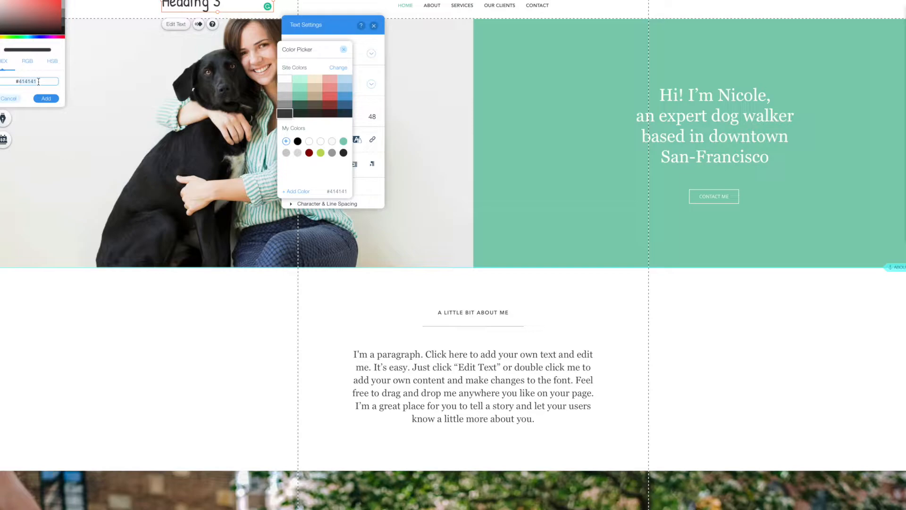
pyautogui.write('#f')
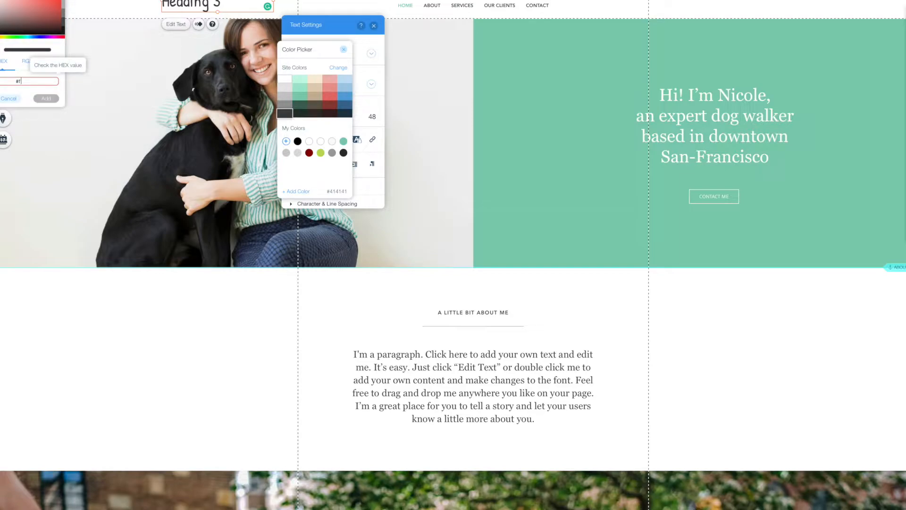
pyautogui.write('96807')
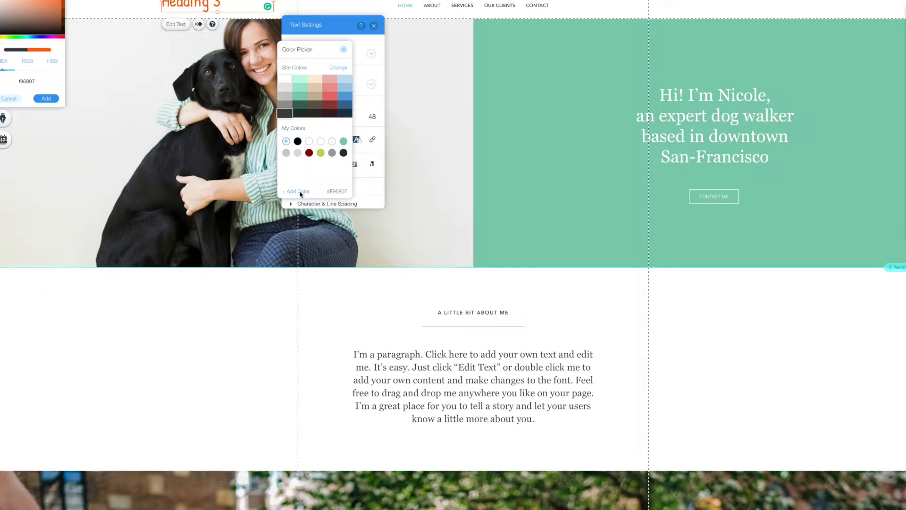
pyautogui.click(46, 99)
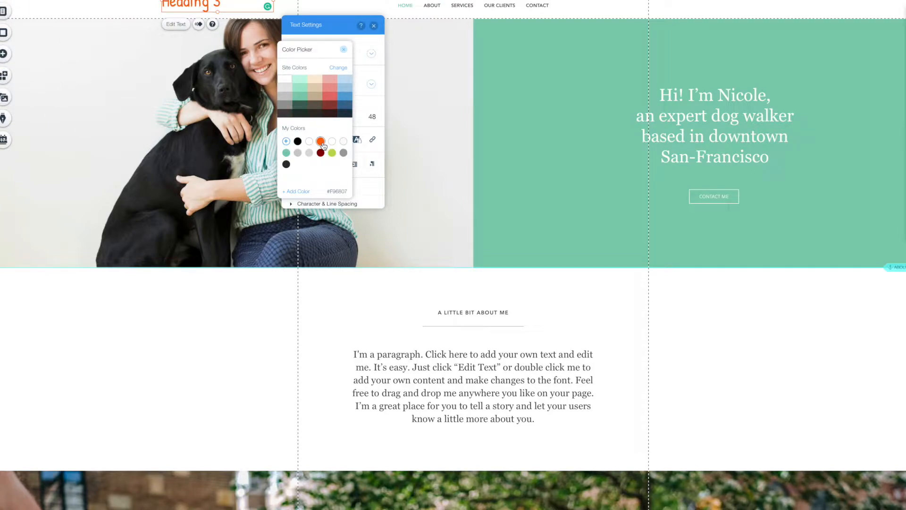
pyautogui.click(343, 49)
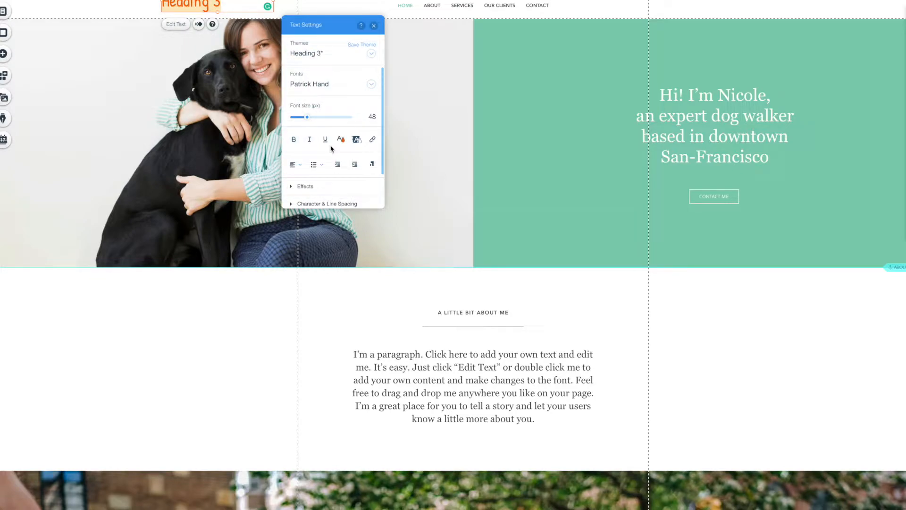
pyautogui.moveTo(306, 117); pyautogui.dragTo(314, 118)
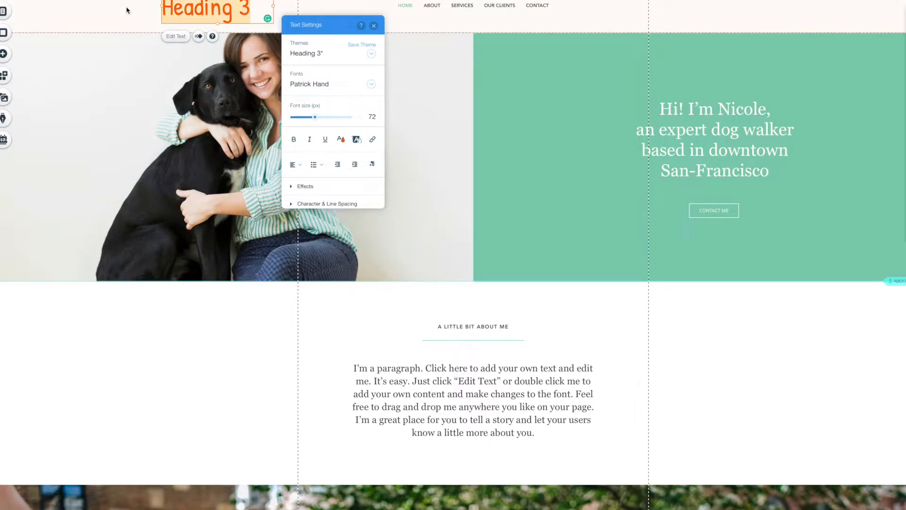
# Retitle the heading 'LuLu & Friends' and widen it onto one line.
pyautogui.write('Lul')
pyautogui.press('BackSpace')
pyautogui.write('Lu & Frien')
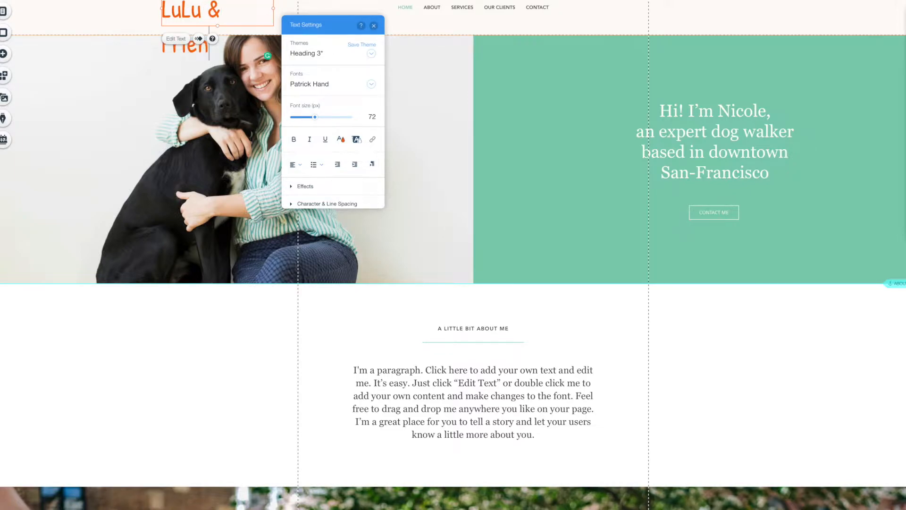
pyautogui.write('ds')
pyautogui.click(374, 25)
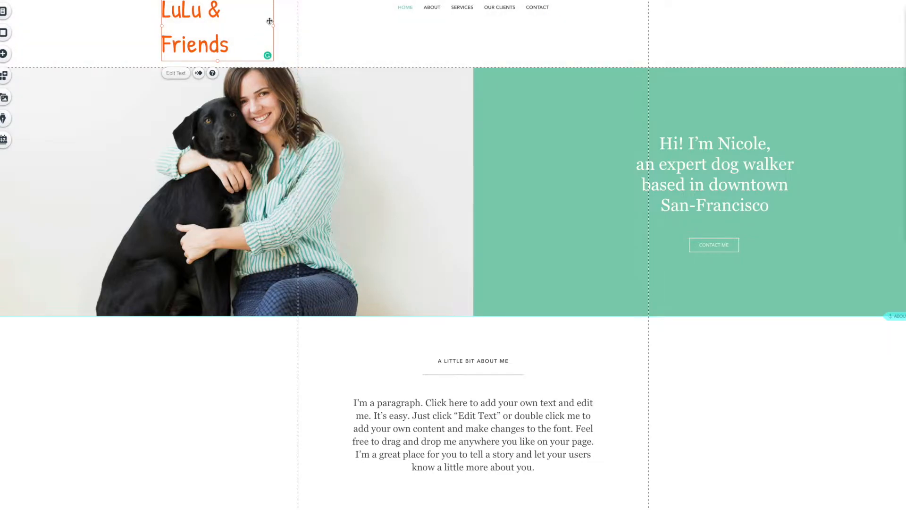
pyautogui.moveTo(274, 26); pyautogui.dragTo(326, 27)
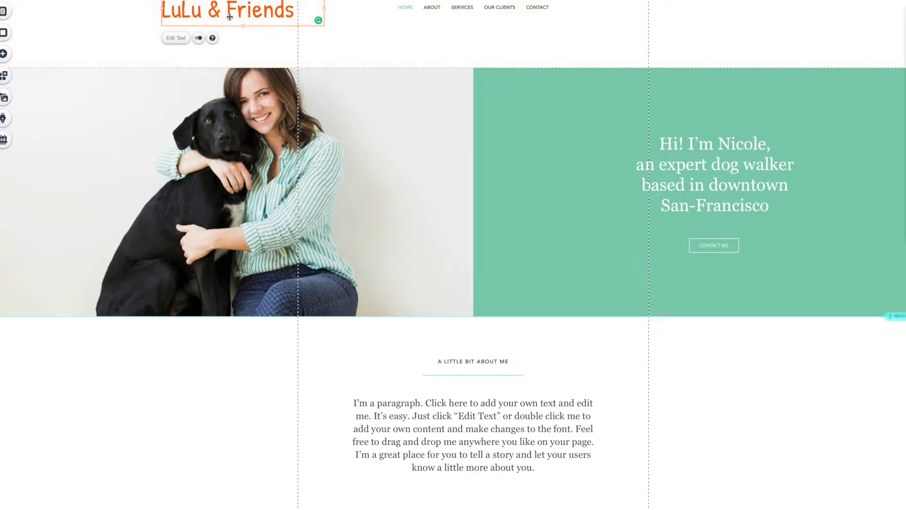
# Add a Heading 1 text box and move it beneath LuLu & Friends.
pyautogui.click(9, 54)
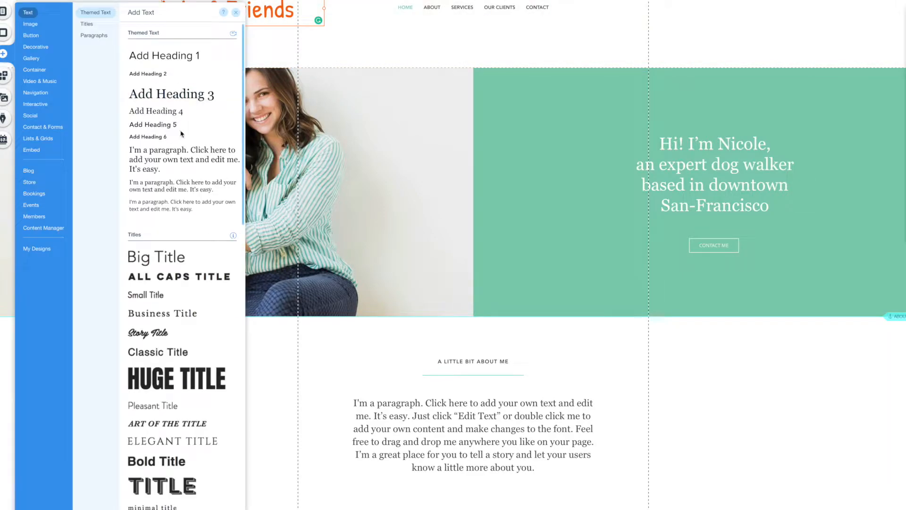
pyautogui.click(168, 61)
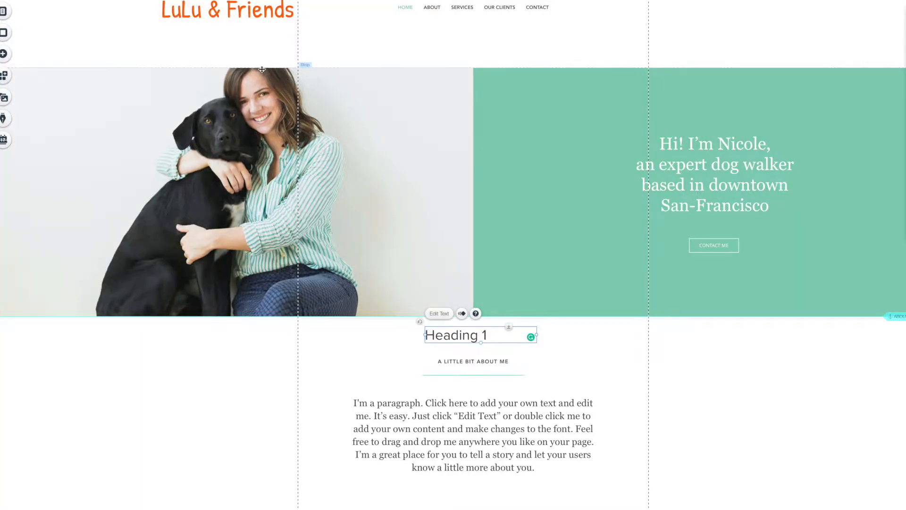
pyautogui.moveTo(457, 336); pyautogui.dragTo(198, 39)
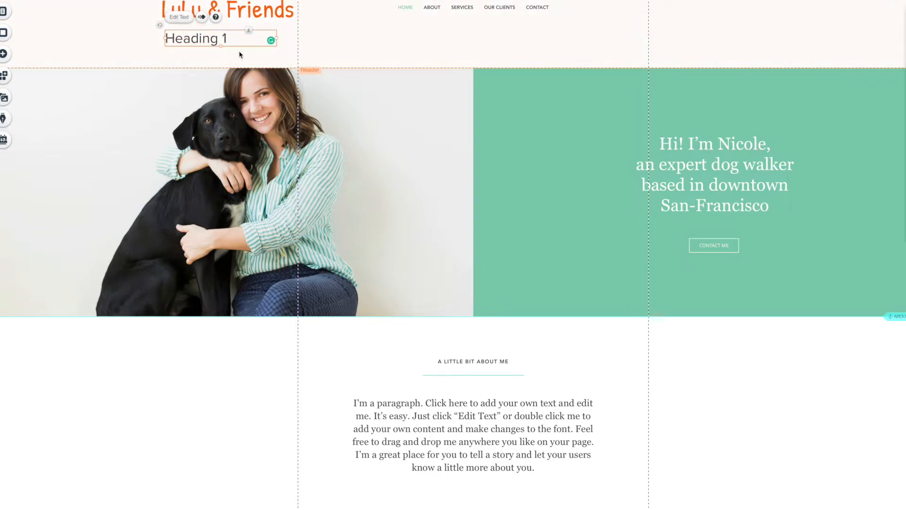
# Style the new heading in Josefin Slab and reduce its size from 40 to 34.
pyautogui.click(177, 18)
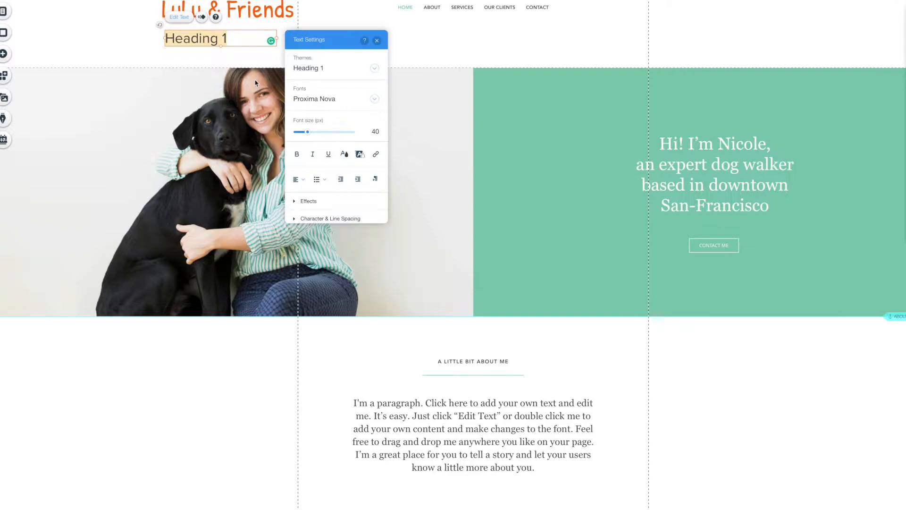
pyautogui.click(324, 100)
pyautogui.write('Josefin Slab')
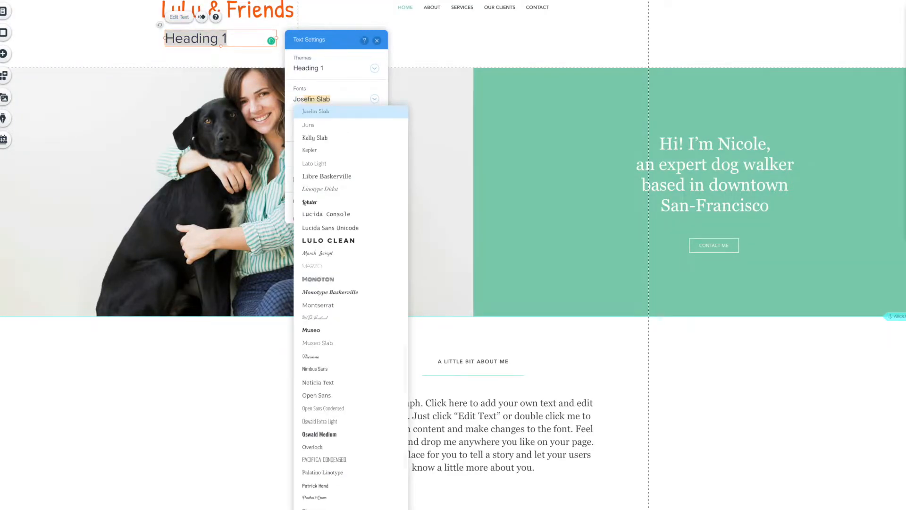
pyautogui.click(322, 116)
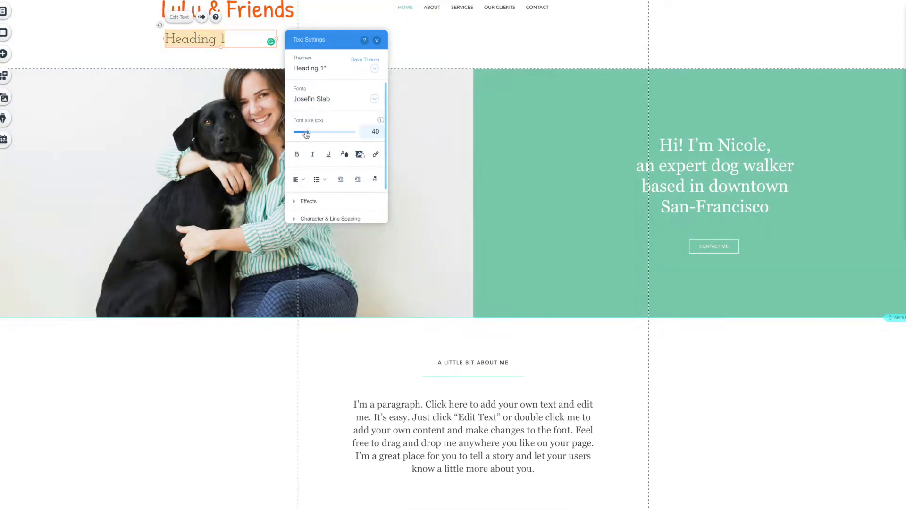
pyautogui.moveTo(307, 133); pyautogui.dragTo(306, 133)
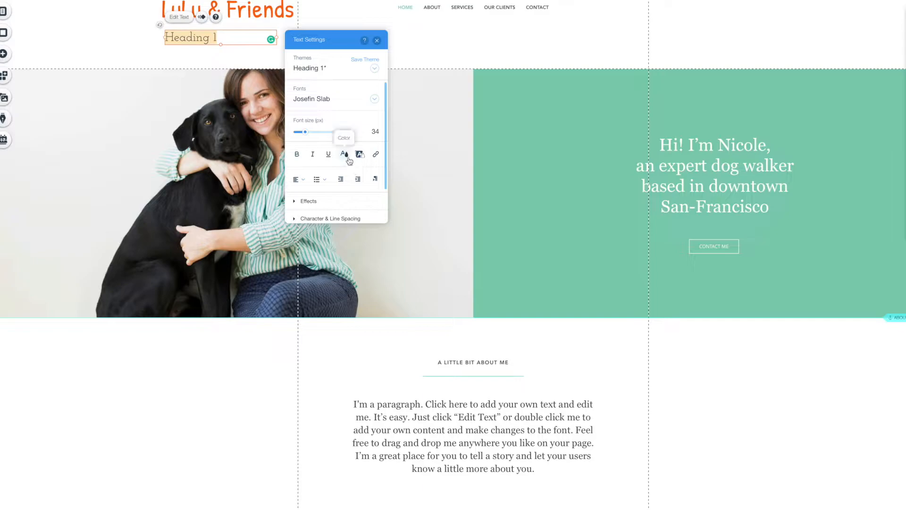
pyautogui.click(376, 40)
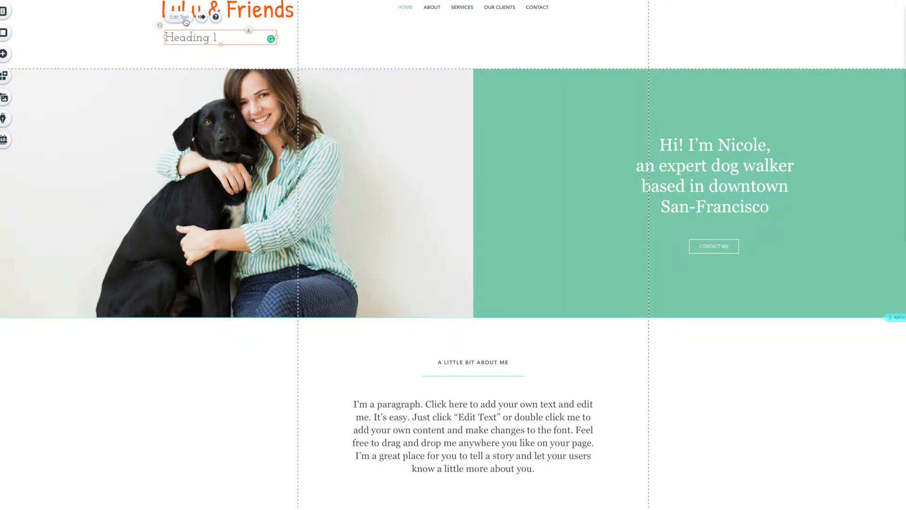
# Replace the heading text with 'Doggie Day Care' and space out the letters of Doggie.
pyautogui.doubleClick(197, 39)
pyautogui.write('Doggie Da')
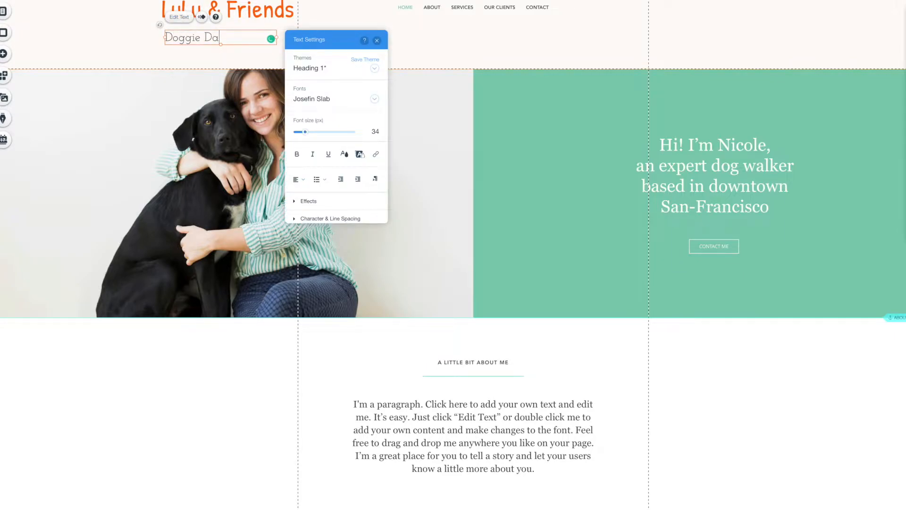
pyautogui.write('y Care')
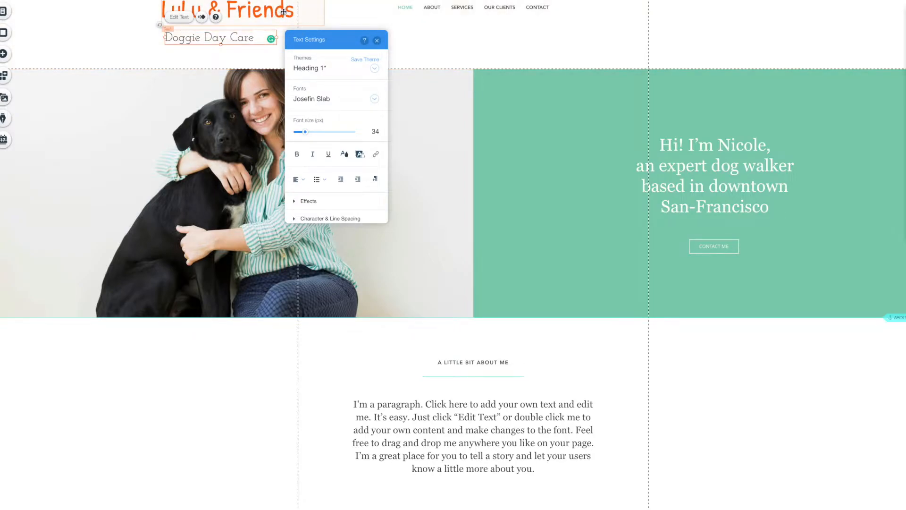
pyautogui.click(173, 36)
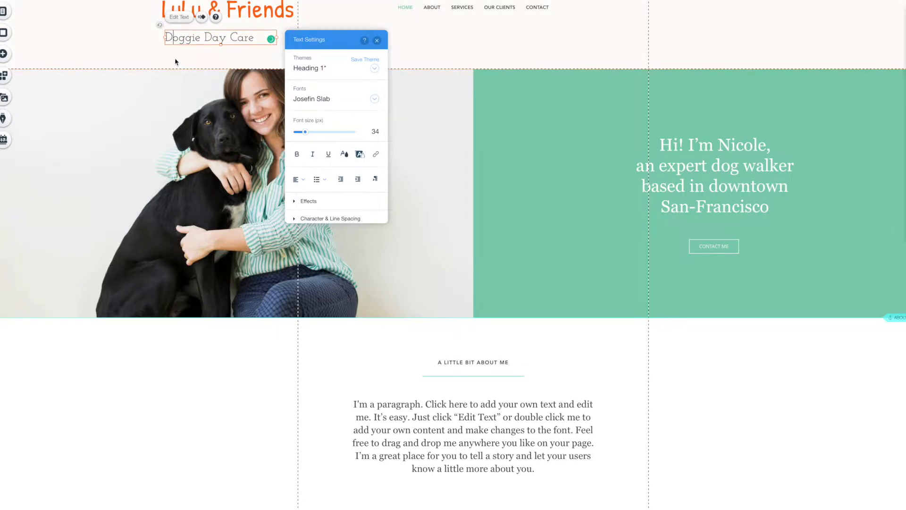
pyautogui.moveTo(185, 40)
pyautogui.click(194, 39)
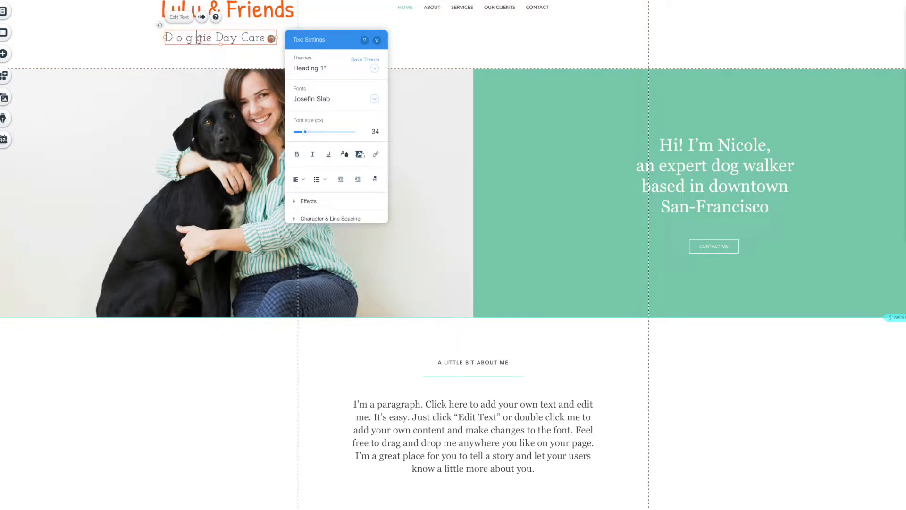
pyautogui.click(202, 39)
pyautogui.click(210, 38)
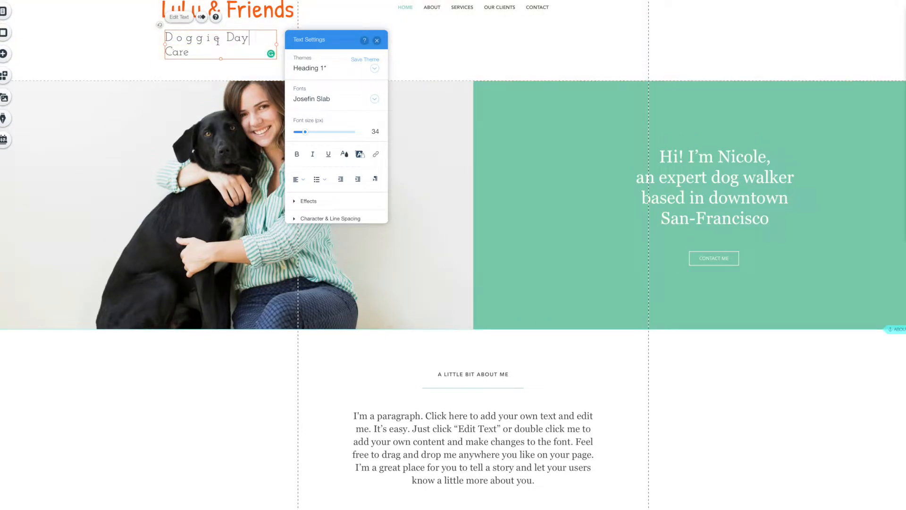
# Space out the letters of Day and Care, then widen the tagline onto one line.
pyautogui.click(234, 39)
pyautogui.click(245, 39)
pyautogui.click(174, 52)
pyautogui.click(171, 54)
pyautogui.click(178, 53)
pyautogui.click(377, 40)
pyautogui.moveTo(278, 43); pyautogui.dragTo(315, 42)
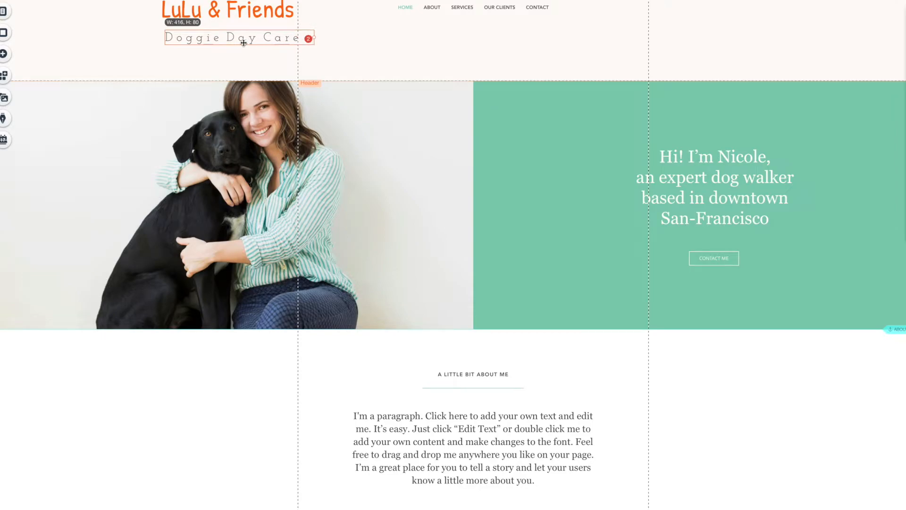
# Nudge the Doggie Day Care tagline and readjust its font size so it fits one line.
pyautogui.moveTo(215, 40); pyautogui.dragTo(212, 39)
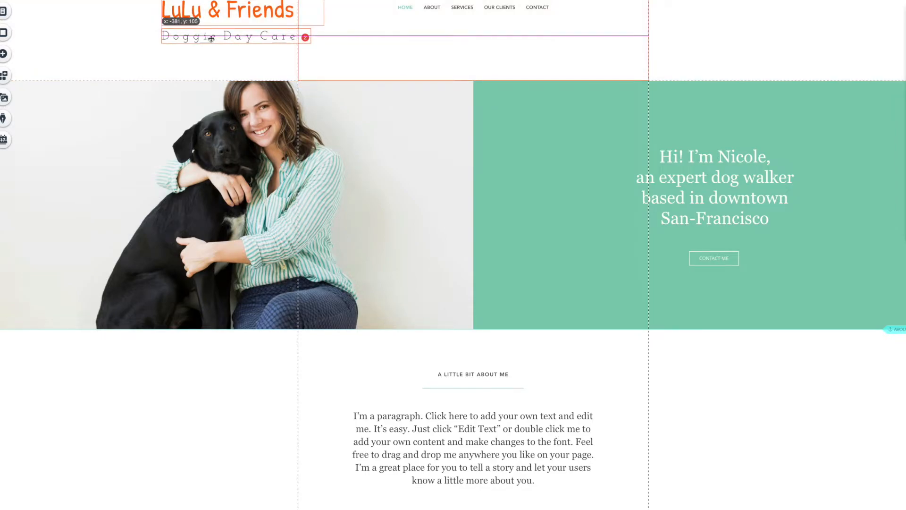
pyautogui.click(182, 19)
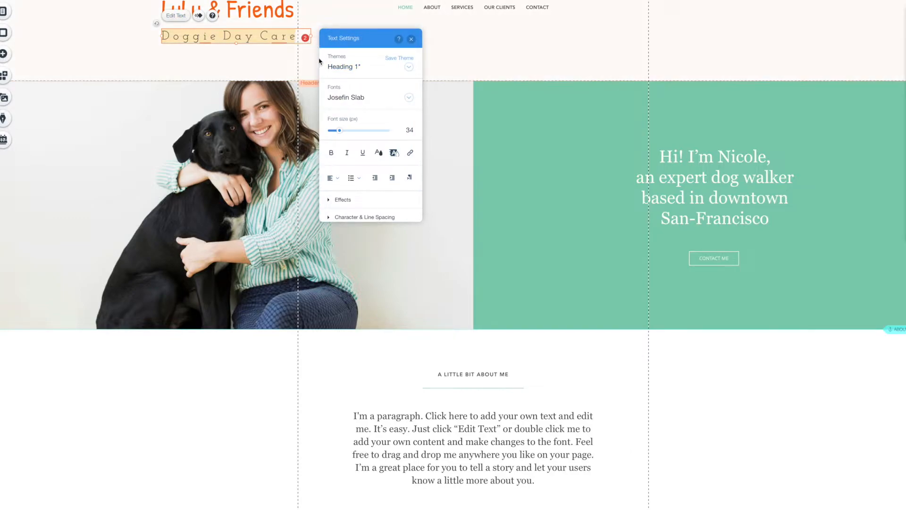
pyautogui.moveTo(339, 130); pyautogui.dragTo(337, 130)
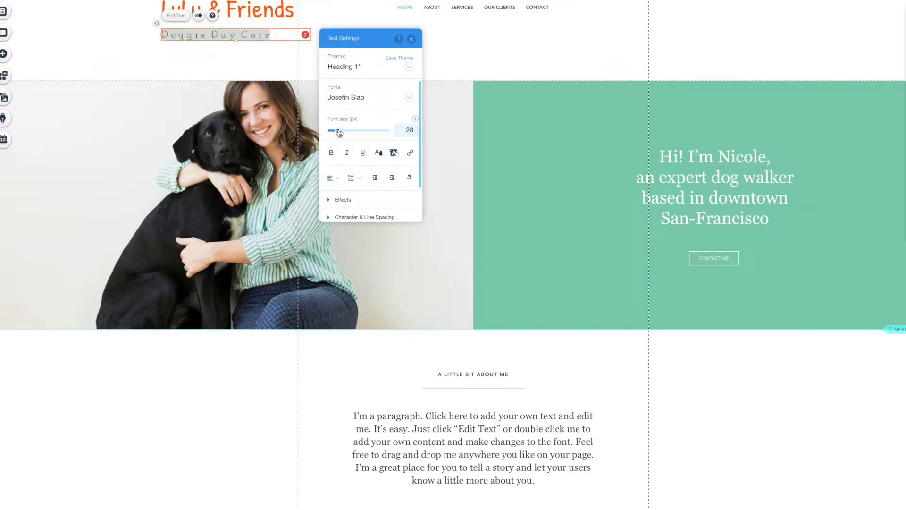
pyautogui.click(347, 131)
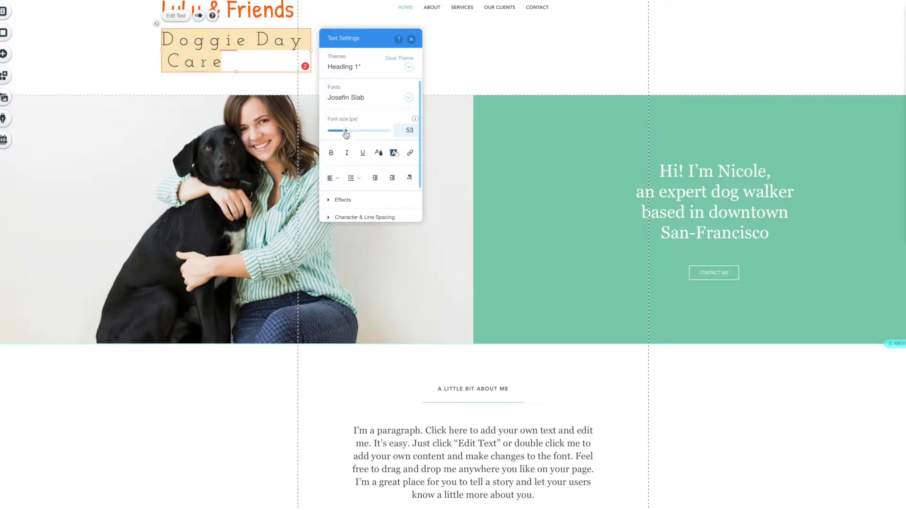
pyautogui.moveTo(346, 131); pyautogui.dragTo(340, 132)
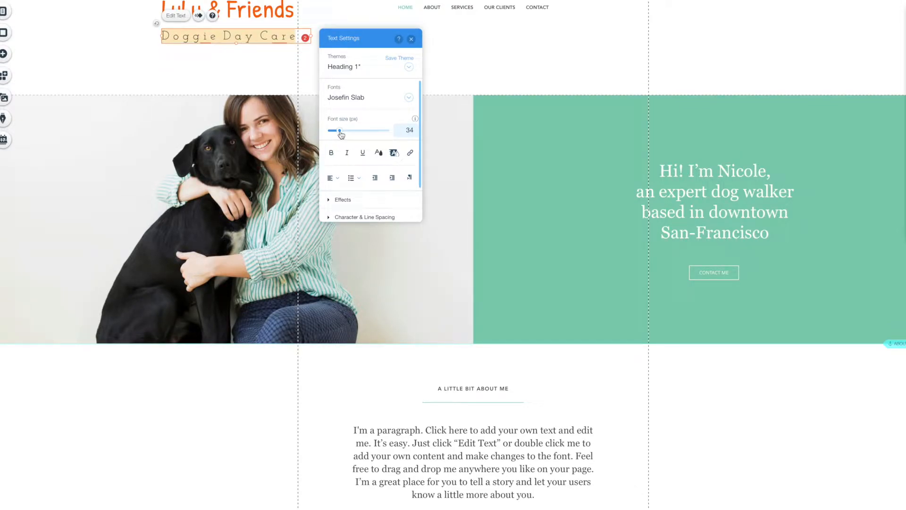
pyautogui.click(411, 38)
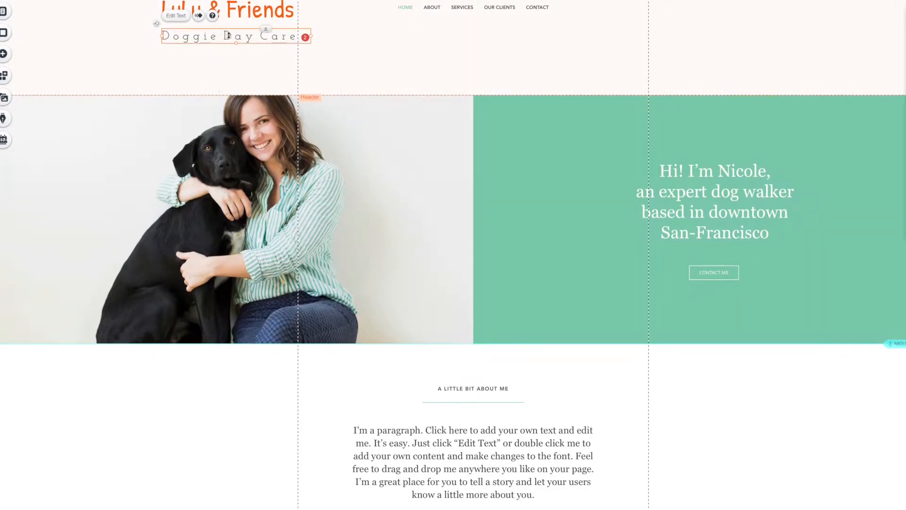
# Narrow the LuLu & Friends title and align its left edge with the tagline.
pyautogui.click(217, 12)
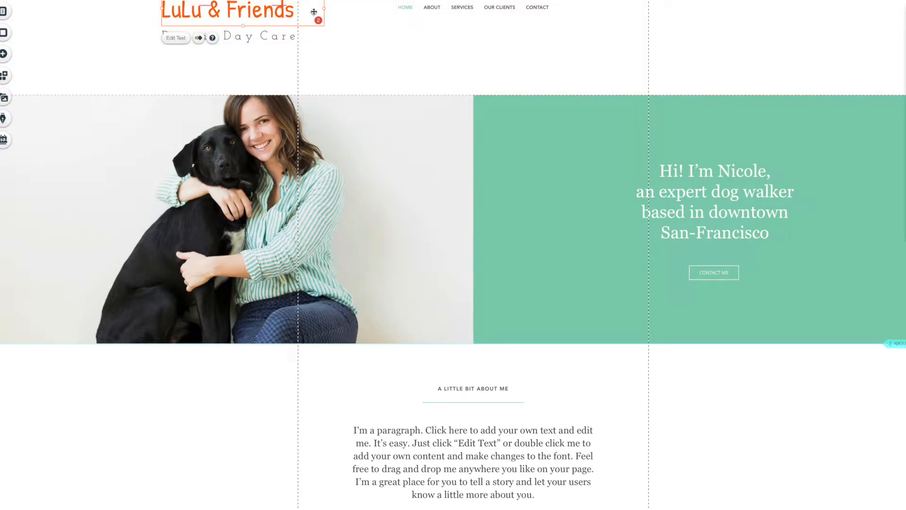
pyautogui.moveTo(317, 9); pyautogui.dragTo(292, 10)
pyautogui.click(235, 11)
pyautogui.moveTo(235, 10); pyautogui.dragTo(211, 11)
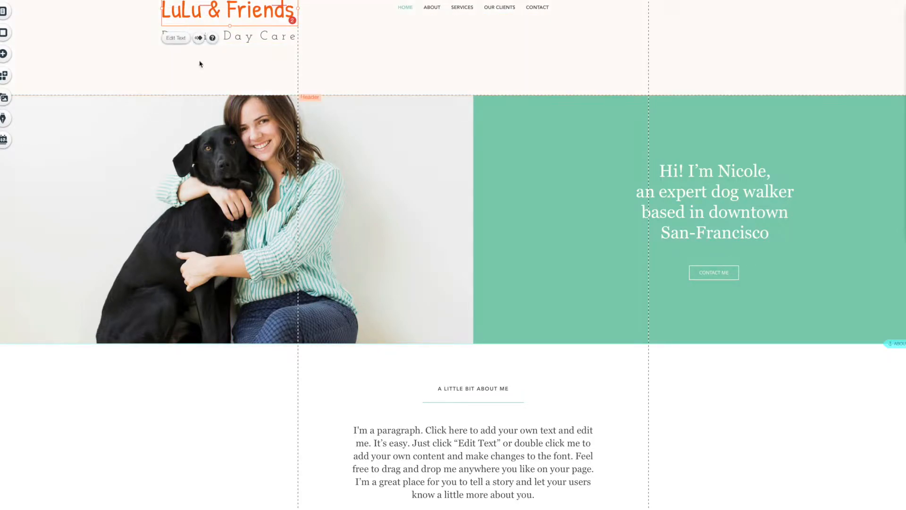
pyautogui.click(291, 61)
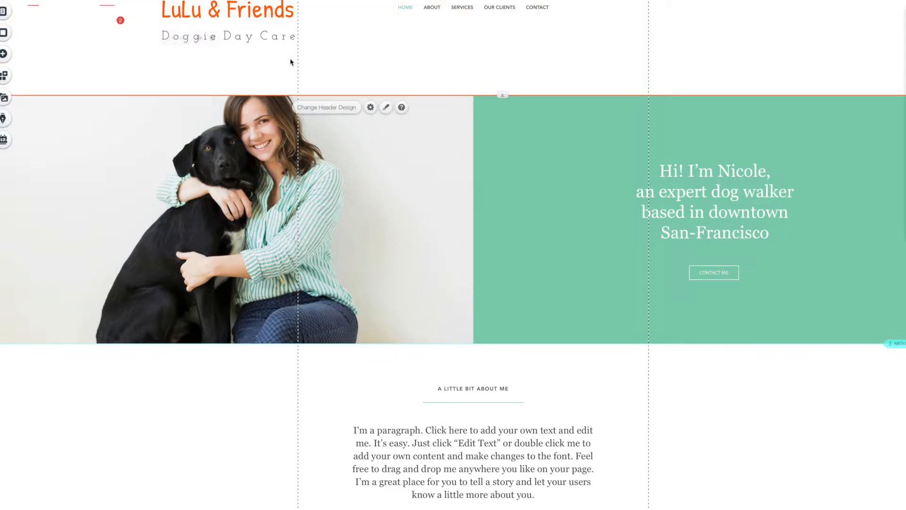
pyautogui.click(196, 6)
# Widen the LuLu & Friends title box so the name fits on one line, and move it to the top left.
pyautogui.click(176, 38)
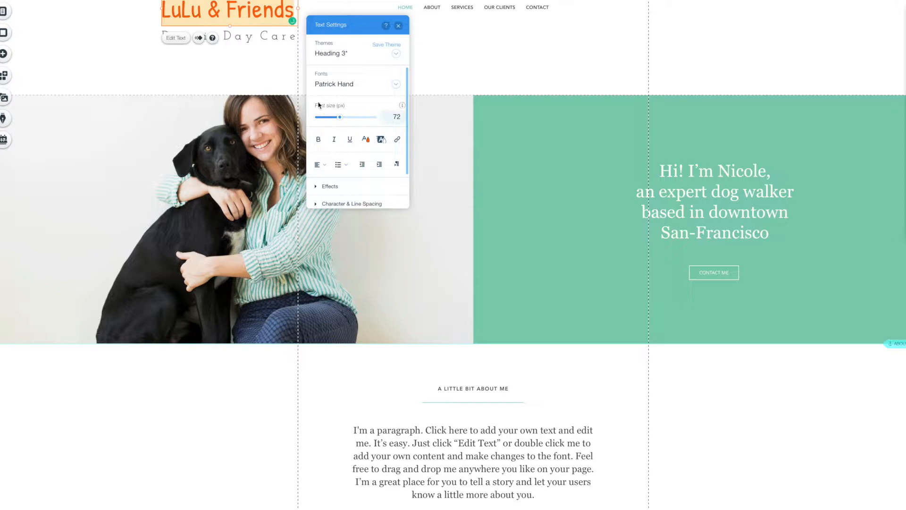
pyautogui.moveTo(368, 28); pyautogui.dragTo(428, 24)
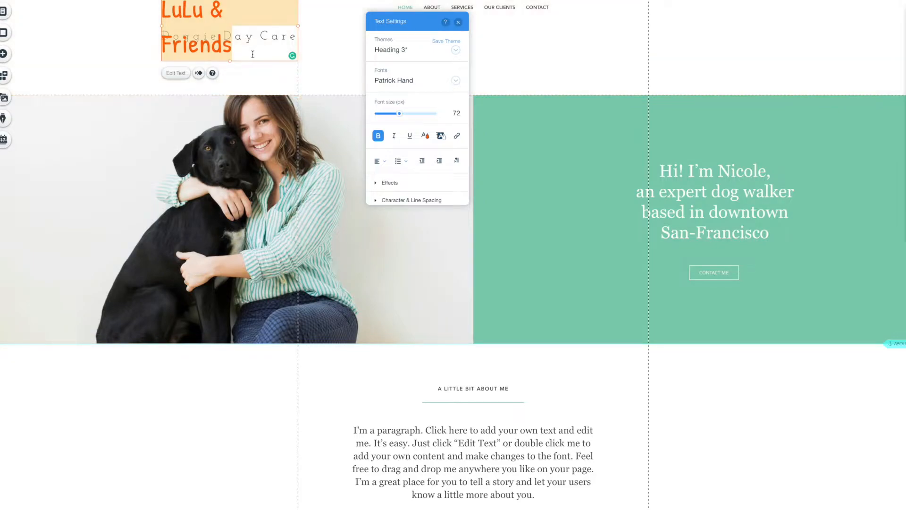
pyautogui.moveTo(298, 25); pyautogui.dragTo(344, 26)
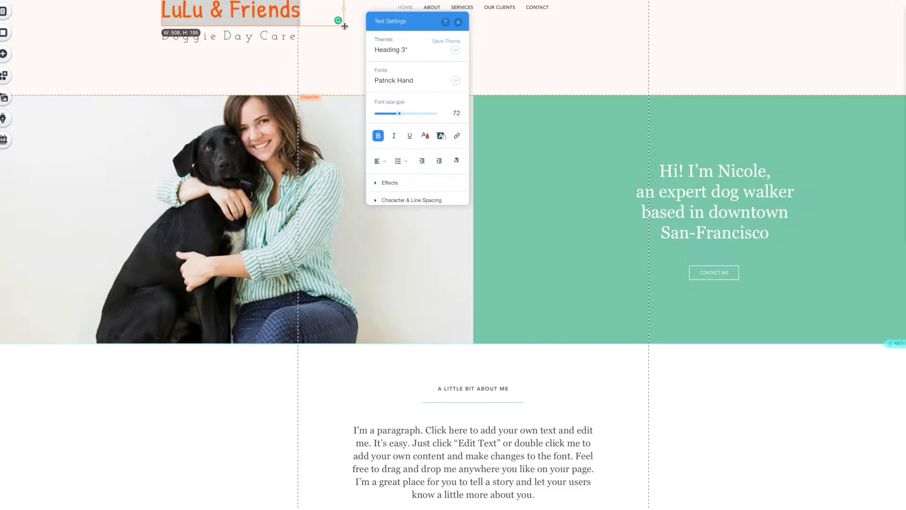
pyautogui.moveTo(260, 16); pyautogui.dragTo(254, 14)
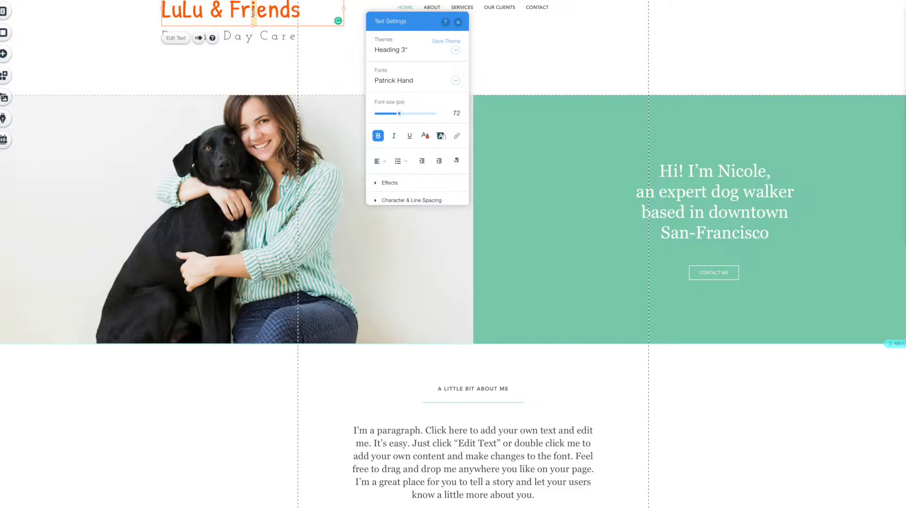
pyautogui.click(344, 78)
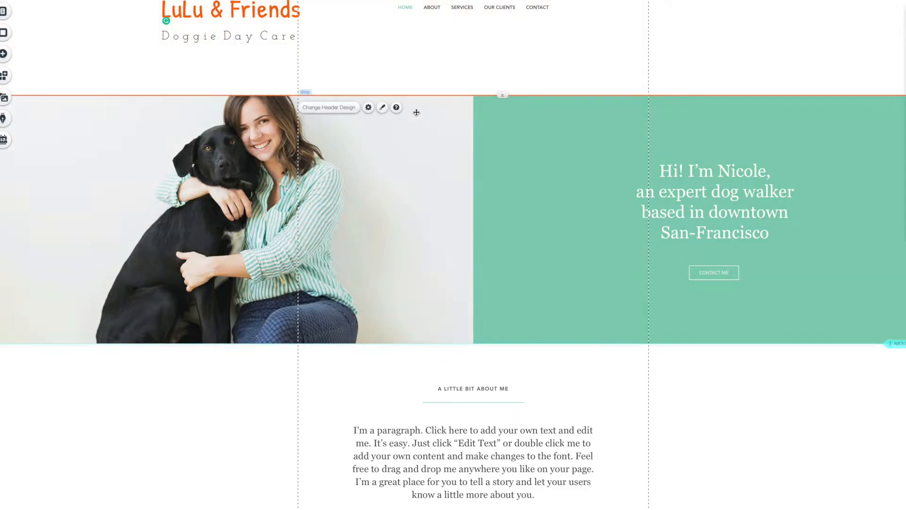
pyautogui.moveTo(228, 19); pyautogui.dragTo(225, 19)
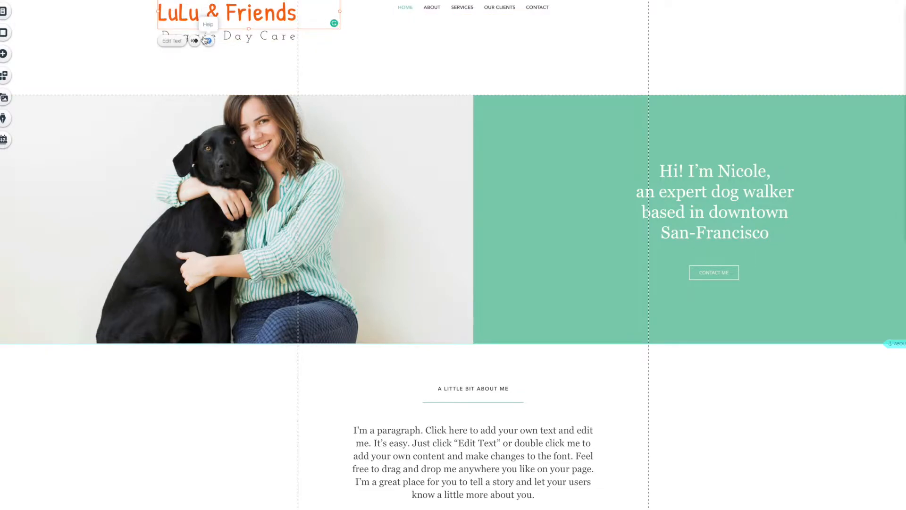
# Try the Bounce-In, Glide-In, Fade-In, Float-In, Expand-In, Spin-In and Fly-In entrance animations on the title.
pyautogui.click(205, 40)
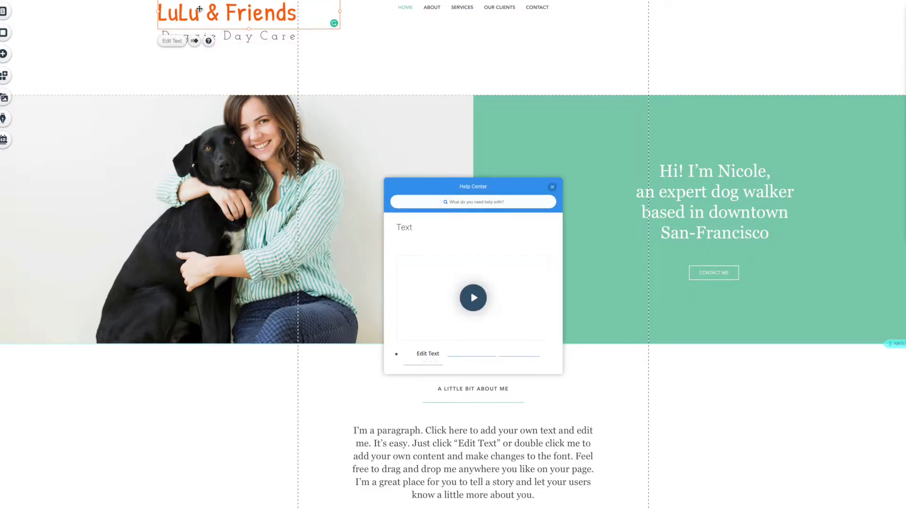
pyautogui.click(197, 45)
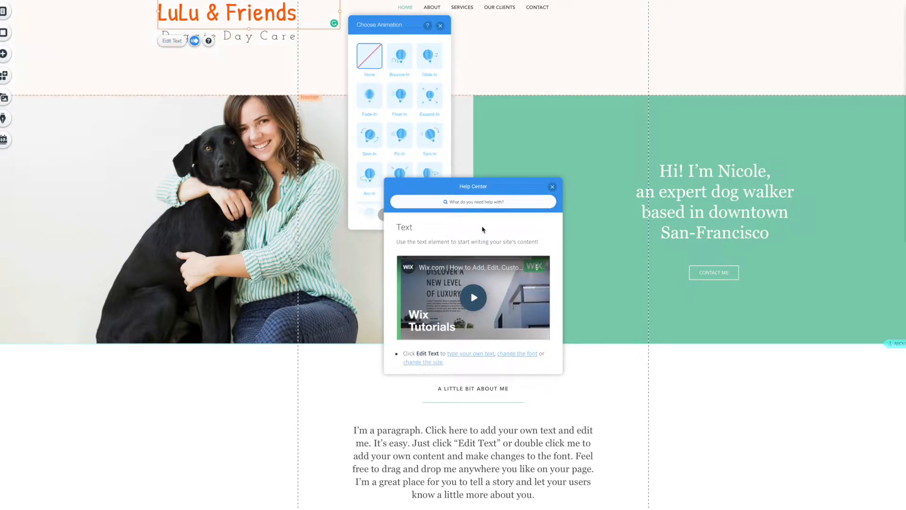
pyautogui.click(552, 187)
pyautogui.click(400, 65)
pyautogui.click(419, 62)
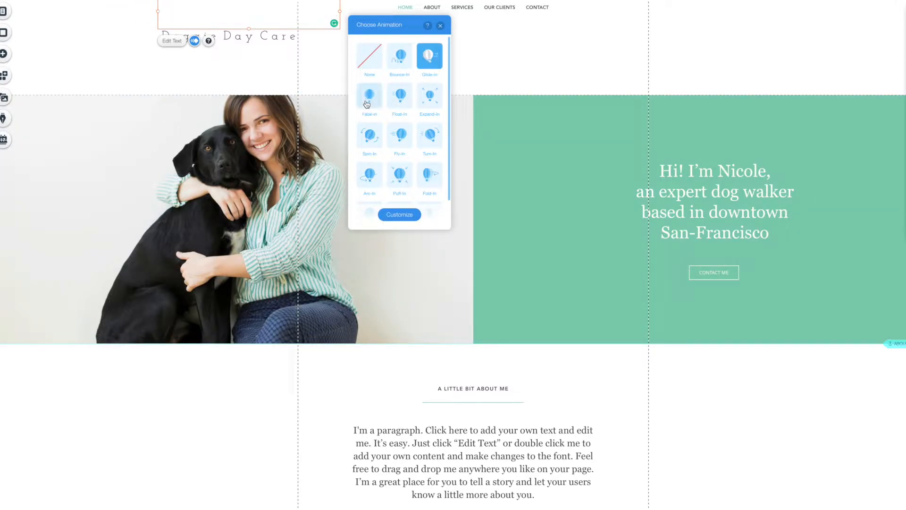
pyautogui.click(367, 103)
pyautogui.click(401, 102)
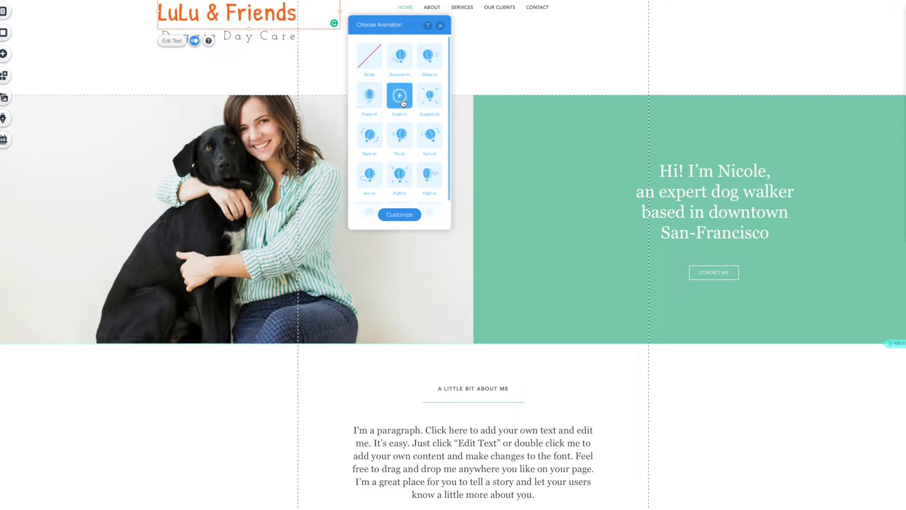
pyautogui.click(434, 101)
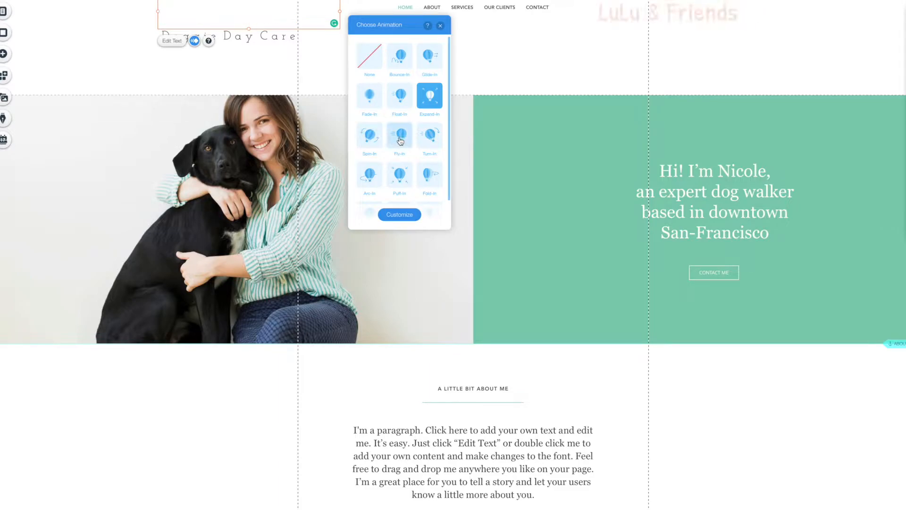
pyautogui.click(373, 139)
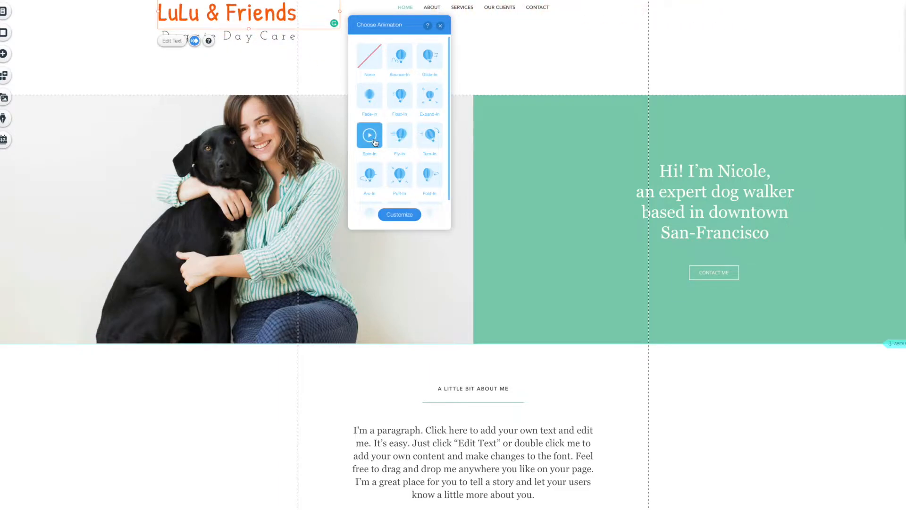
pyautogui.click(401, 142)
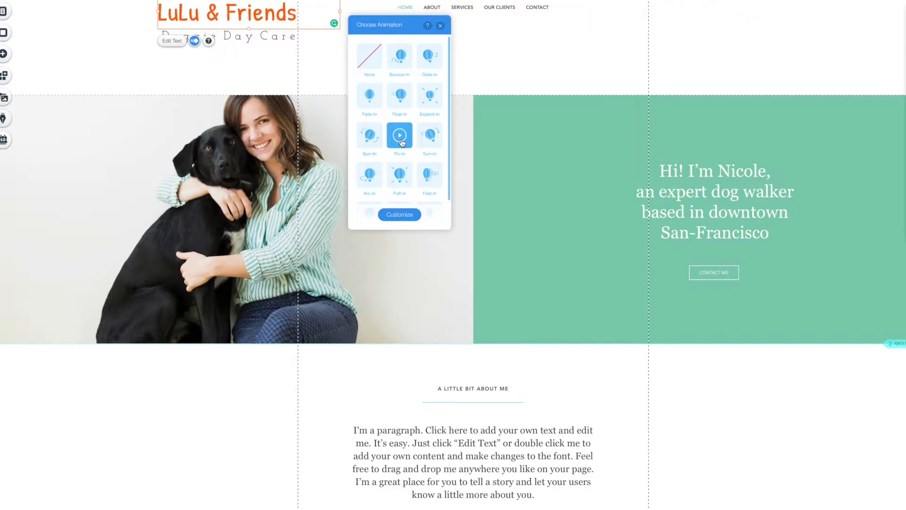
# Compare Turn-In, Arc-In, Puff-In and Fold-In, apply Turn-In to the title, and preview the site.
pyautogui.click(424, 142)
pyautogui.click(435, 141)
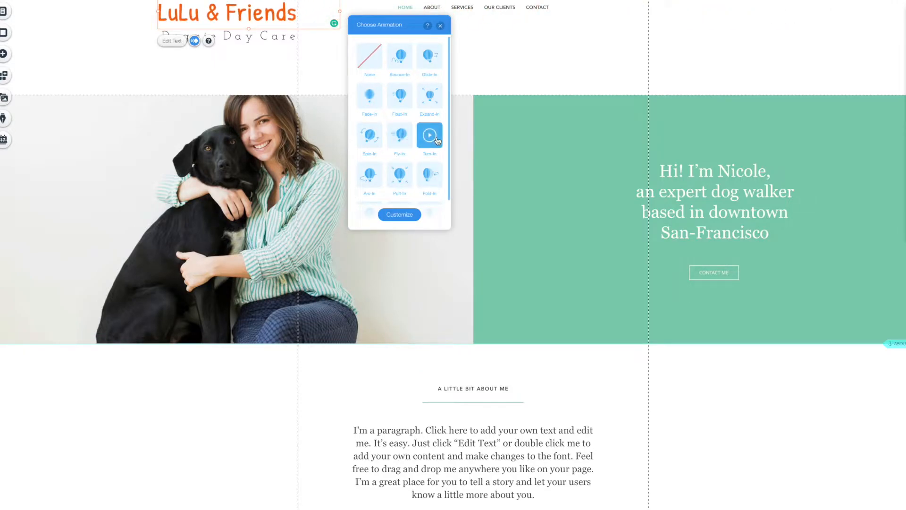
pyautogui.click(369, 175)
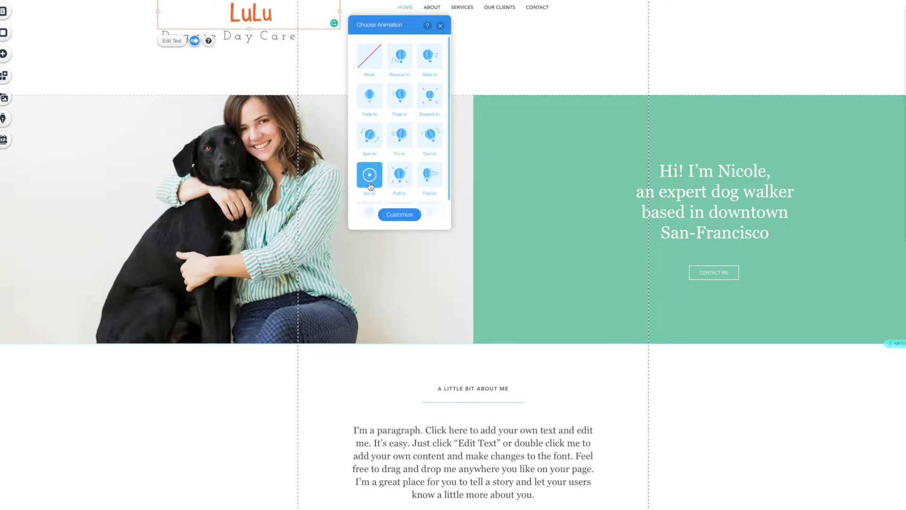
pyautogui.click(409, 183)
pyautogui.click(431, 180)
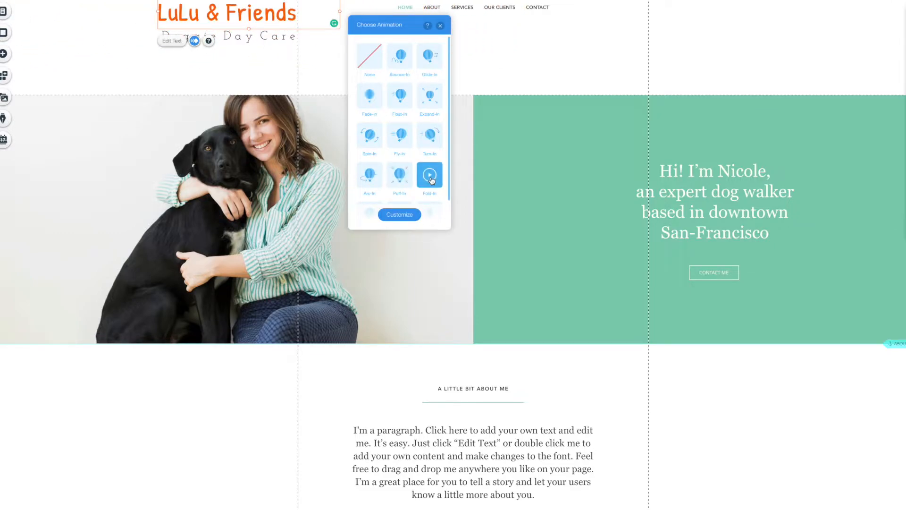
pyautogui.click(430, 139)
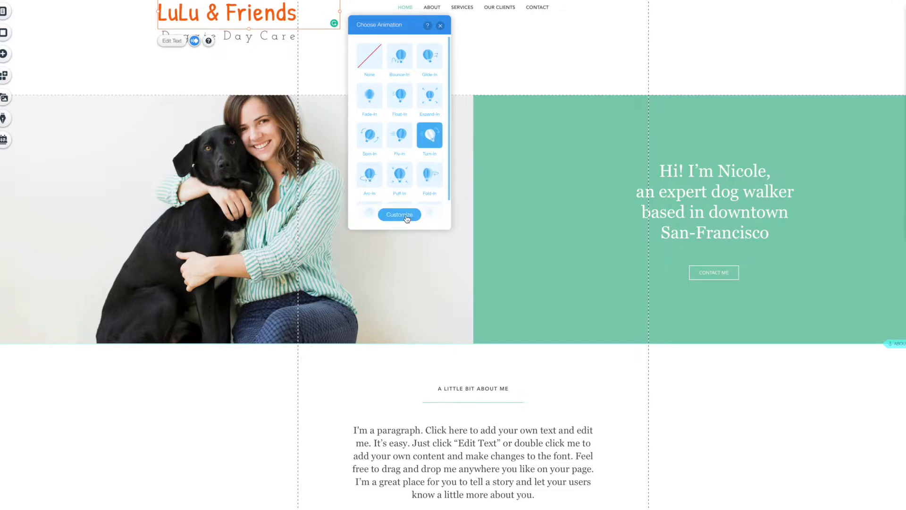
pyautogui.click(440, 26)
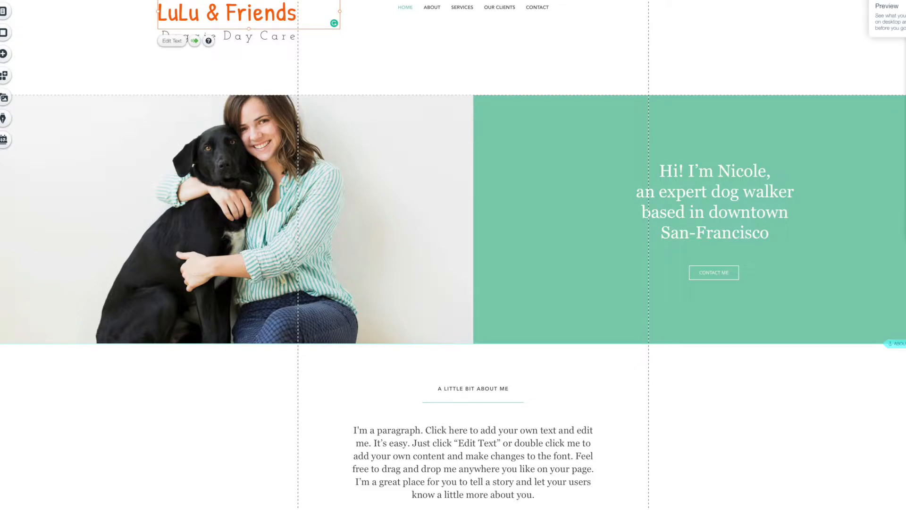
pyautogui.click(904, 0)
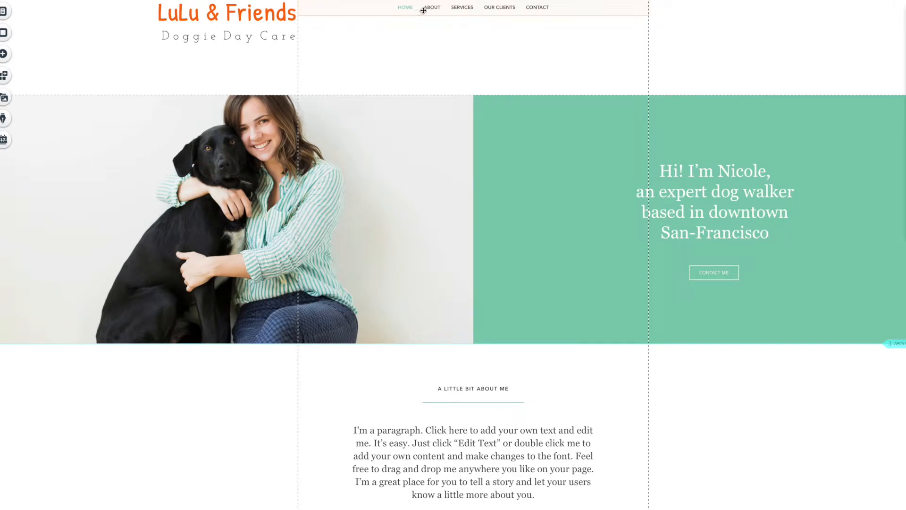
# Delete the About, Services, Our Clients and Contact pages from the site menu, then add a new page.
pyautogui.click(388, 8)
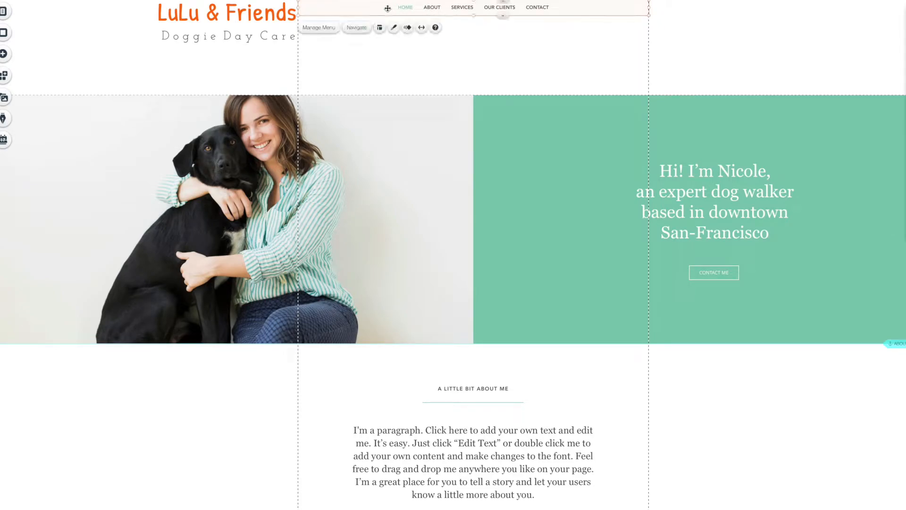
pyautogui.click(320, 28)
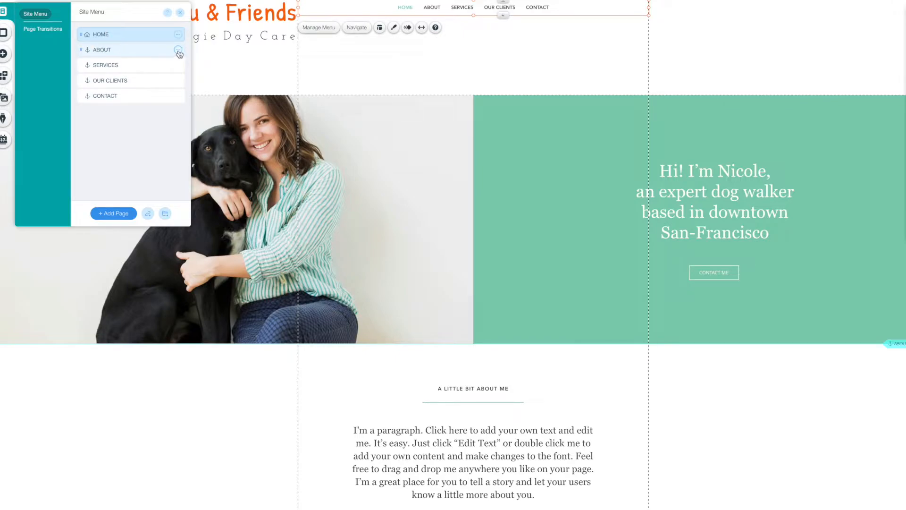
pyautogui.click(177, 50)
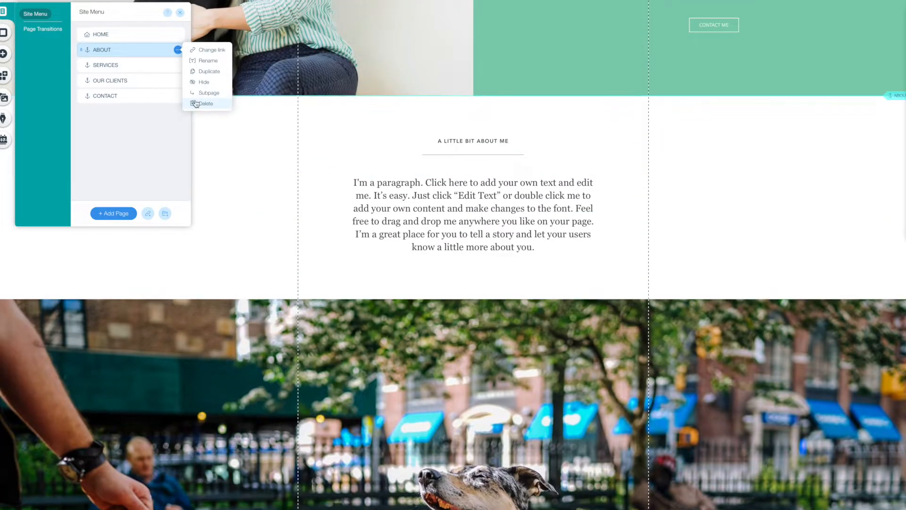
pyautogui.click(191, 100)
pyautogui.click(177, 50)
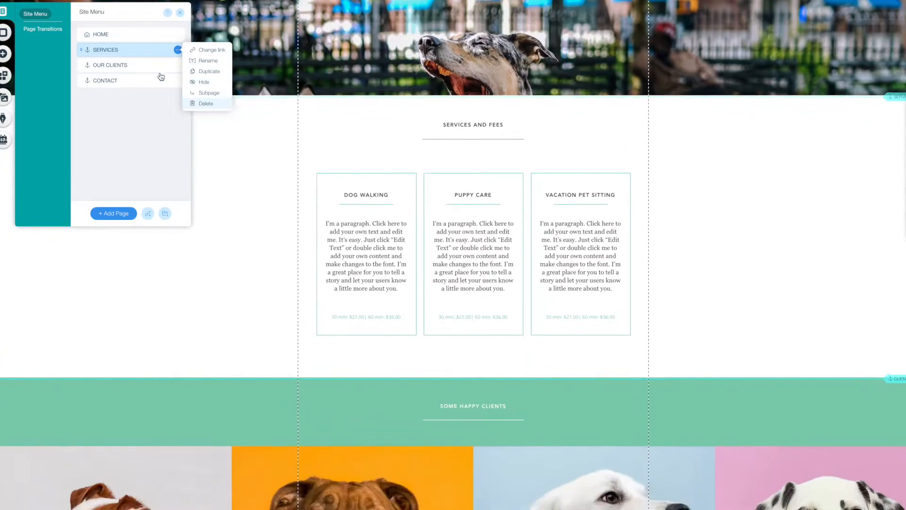
pyautogui.click(199, 104)
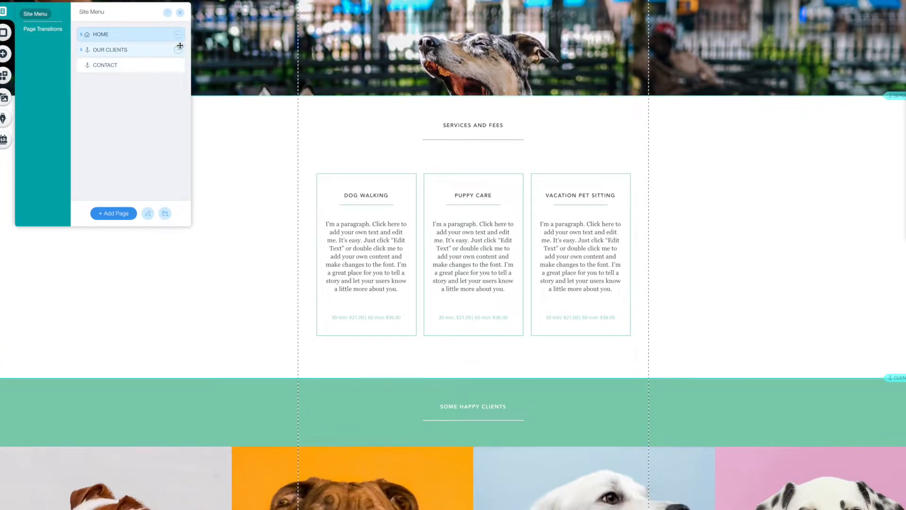
pyautogui.click(178, 50)
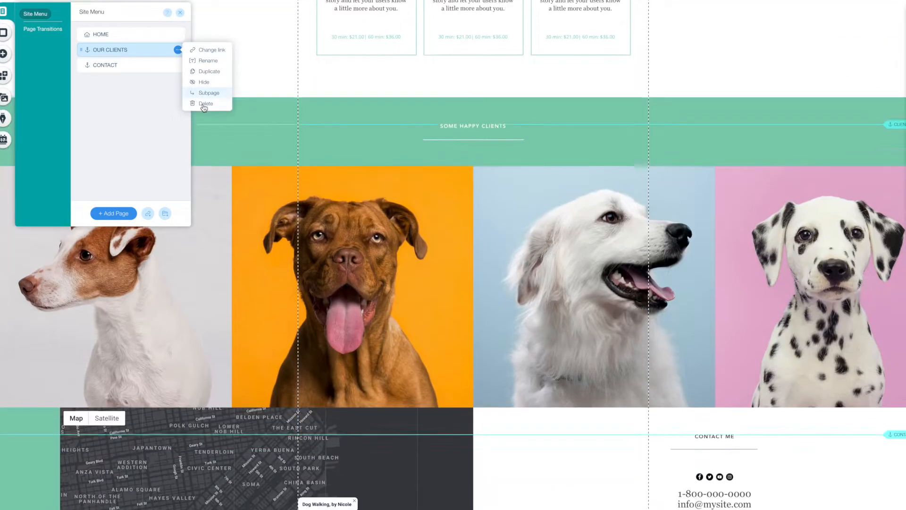
pyautogui.click(198, 105)
pyautogui.click(178, 49)
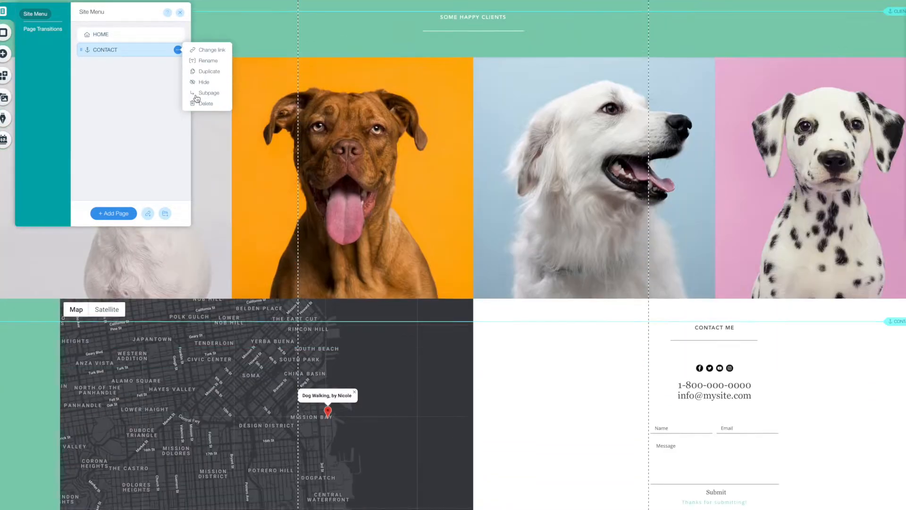
pyautogui.click(200, 103)
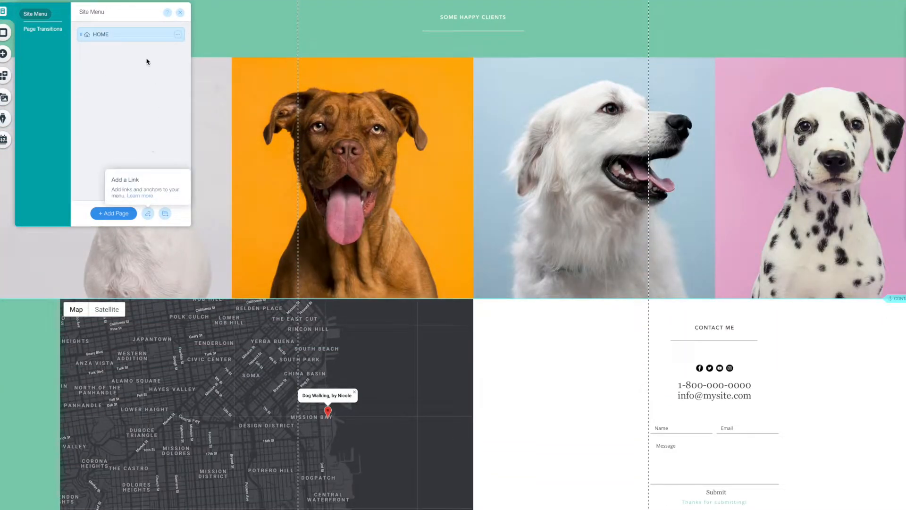
pyautogui.click(115, 213)
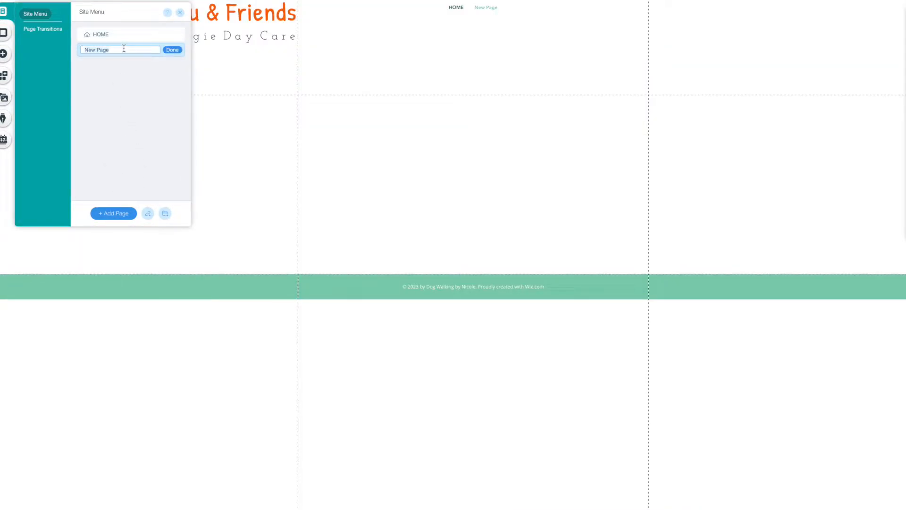
# Name the new pages ABOUT, PRICING, BLOG and CONTACT, then close the pages list.
pyautogui.write('ABOUT')
pyautogui.click(121, 213)
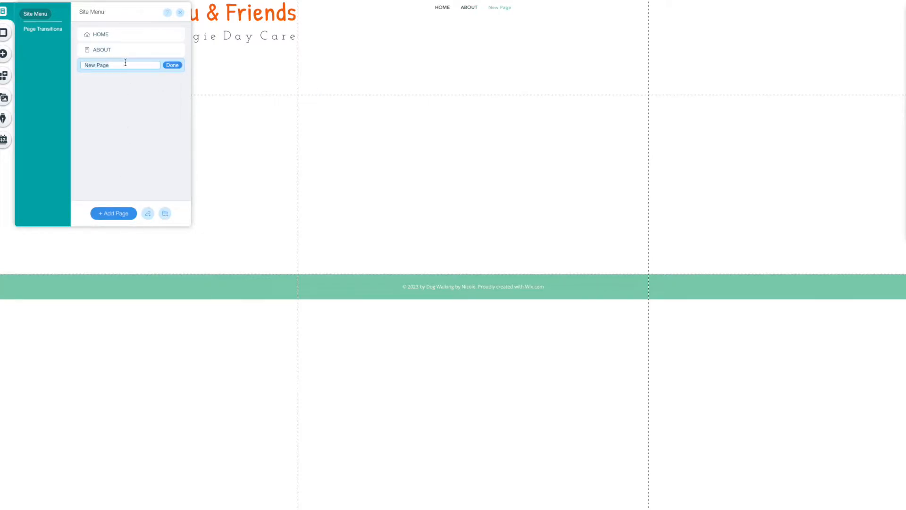
pyautogui.write('PRICING')
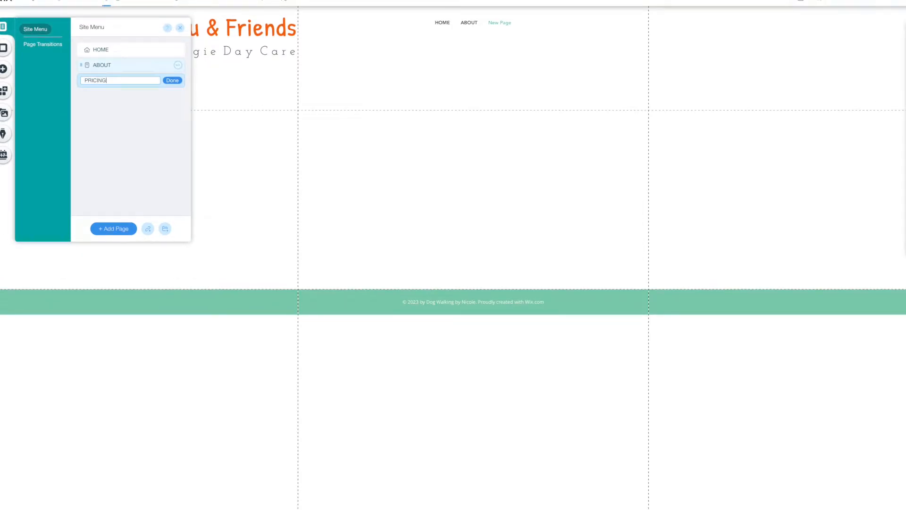
pyautogui.click(111, 230)
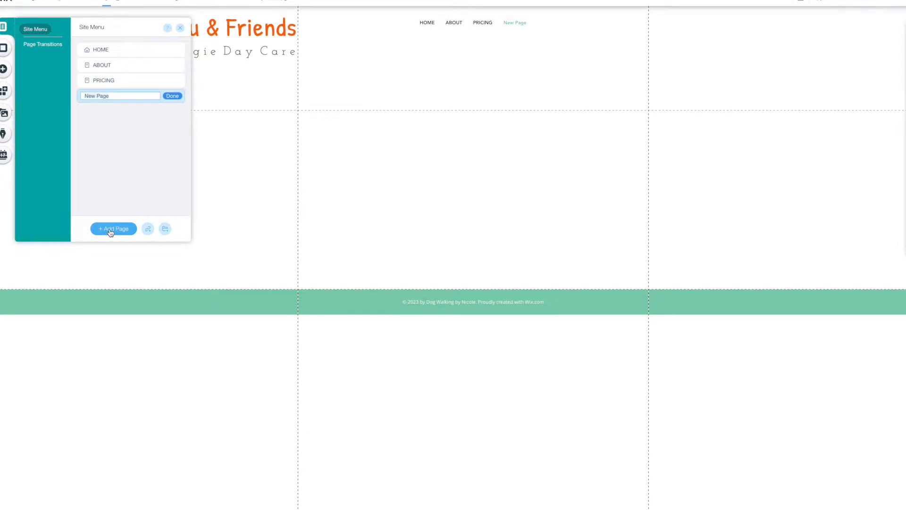
pyautogui.write('BlOG')
pyautogui.click(117, 232)
pyautogui.write('CONTACT')
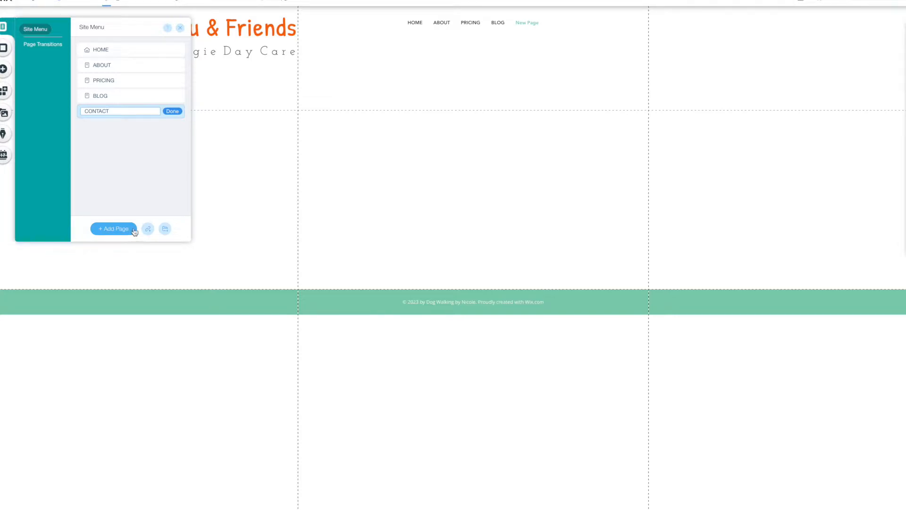
pyautogui.click(174, 113)
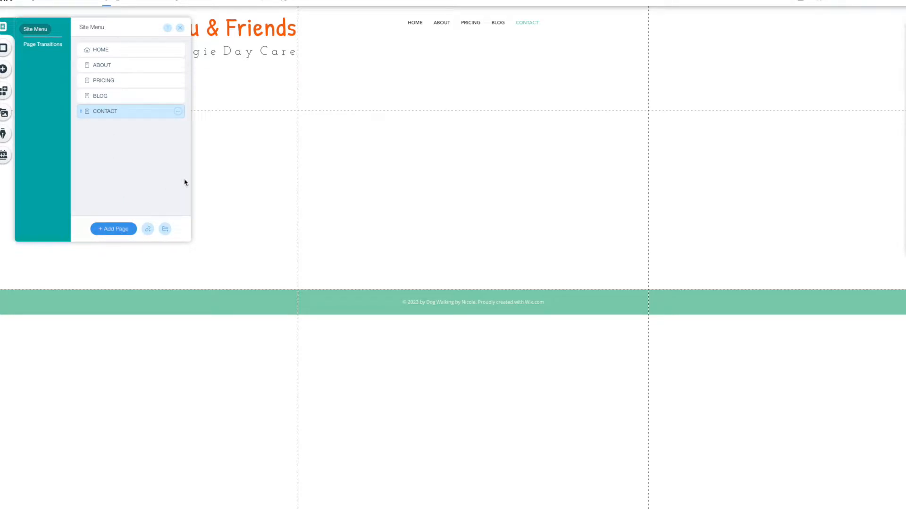
pyautogui.click(390, 65)
# Style the navigation menu text as bold Josefin Slab at 19px.
pyautogui.click(417, 23)
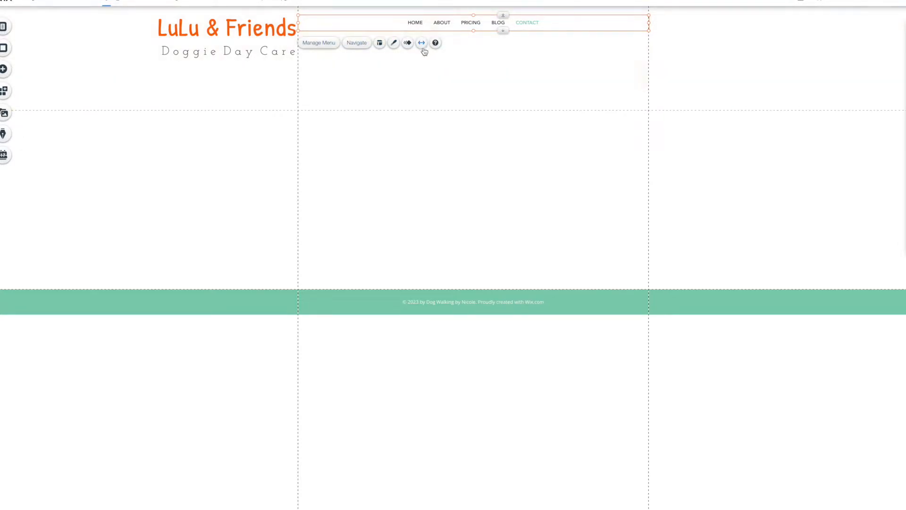
pyautogui.click(394, 46)
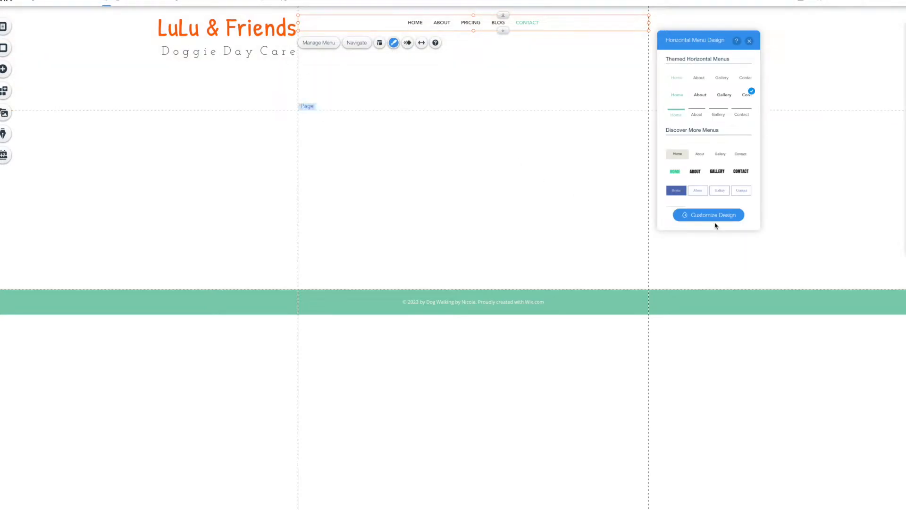
pyautogui.click(717, 216)
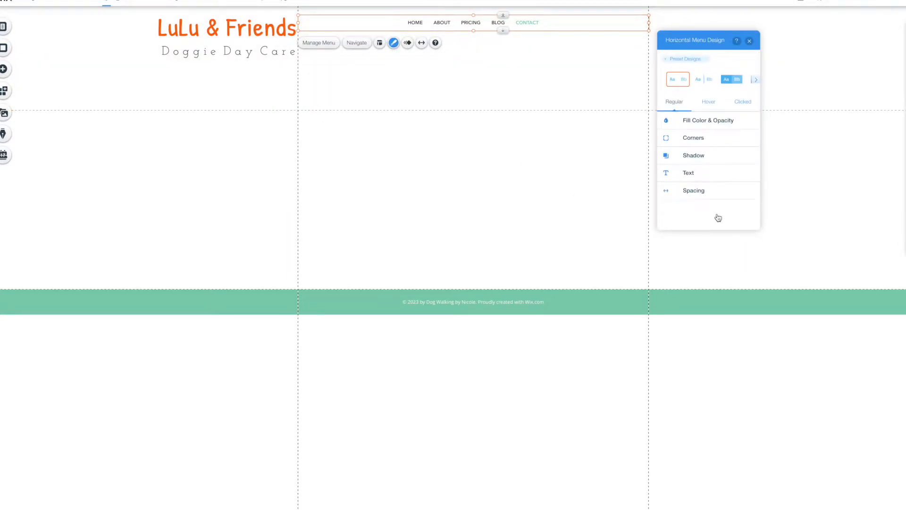
pyautogui.click(688, 175)
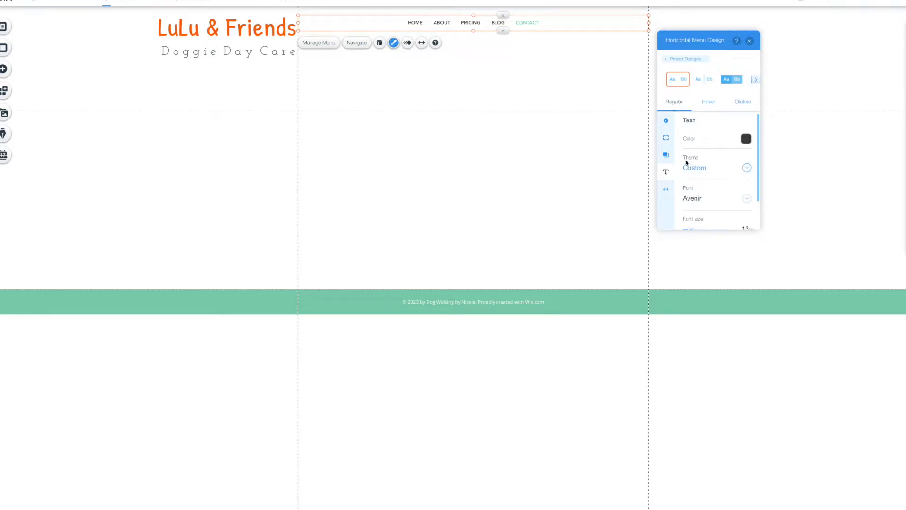
pyautogui.click(698, 202)
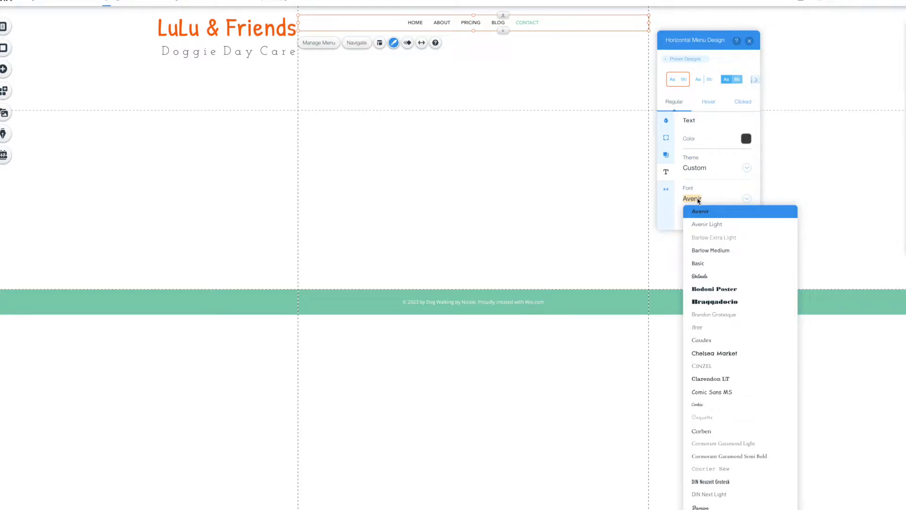
pyautogui.write('Josefin Slab')
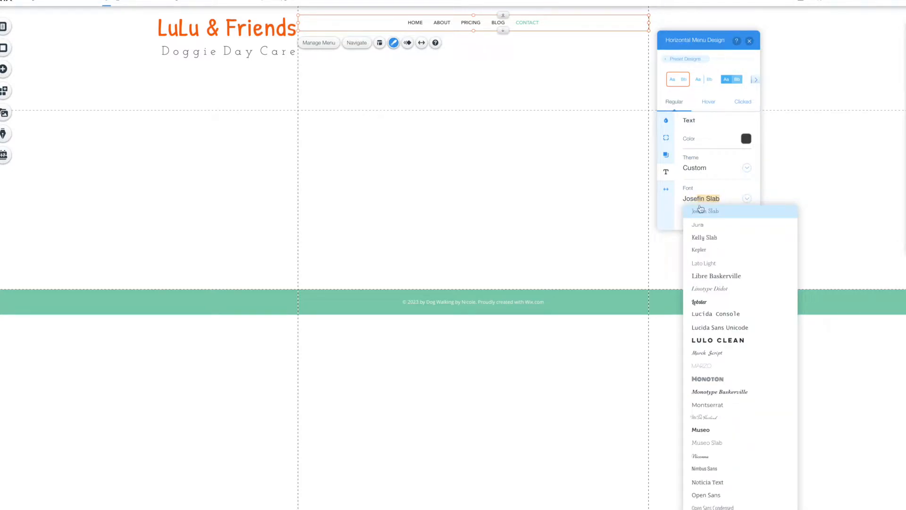
pyautogui.click(706, 215)
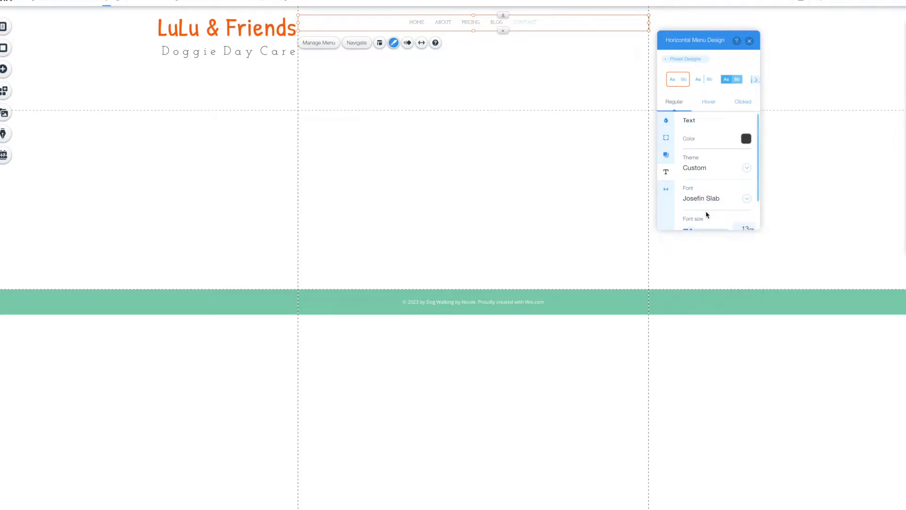
pyautogui.scroll(-2, 757, 194)
pyautogui.click(688, 218)
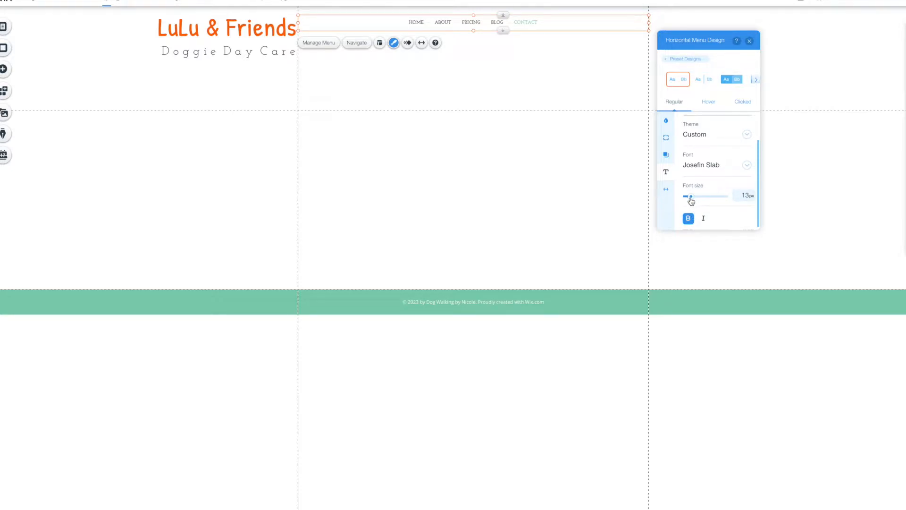
pyautogui.moveTo(692, 199); pyautogui.dragTo(695, 199)
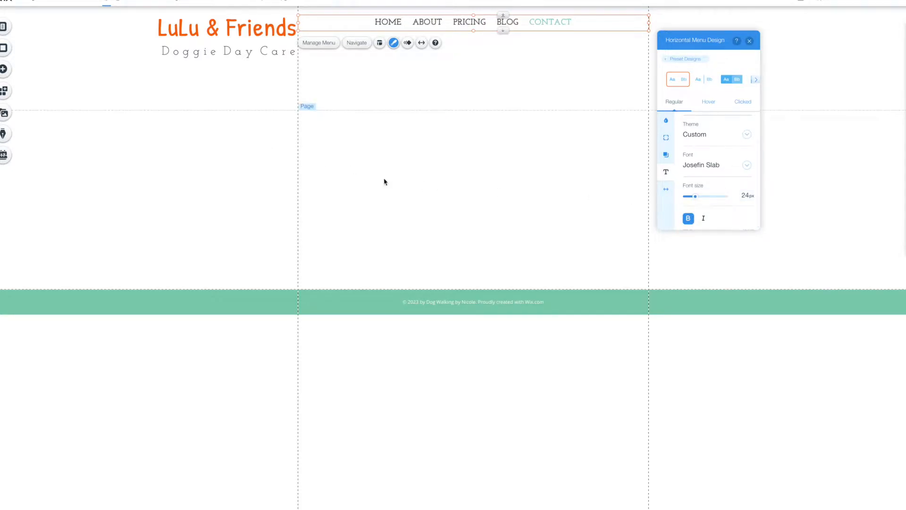
pyautogui.moveTo(695, 200); pyautogui.dragTo(693, 202)
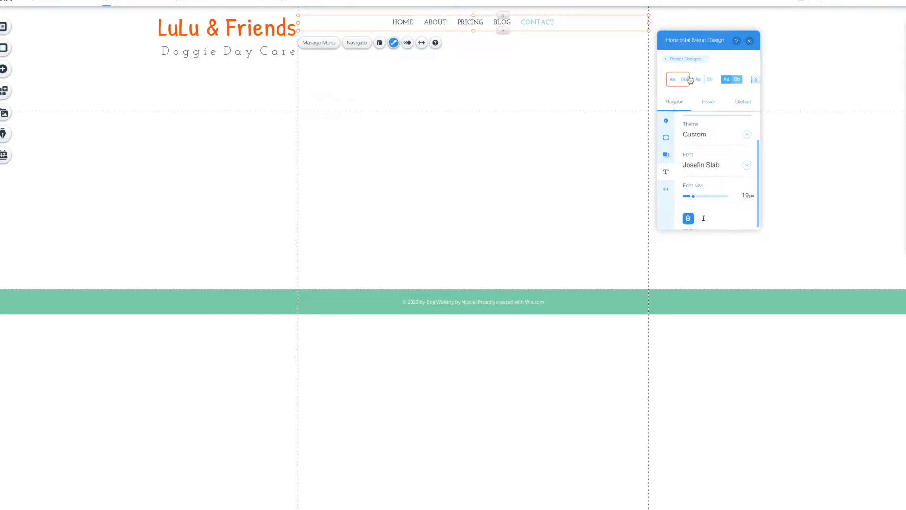
pyautogui.click(707, 102)
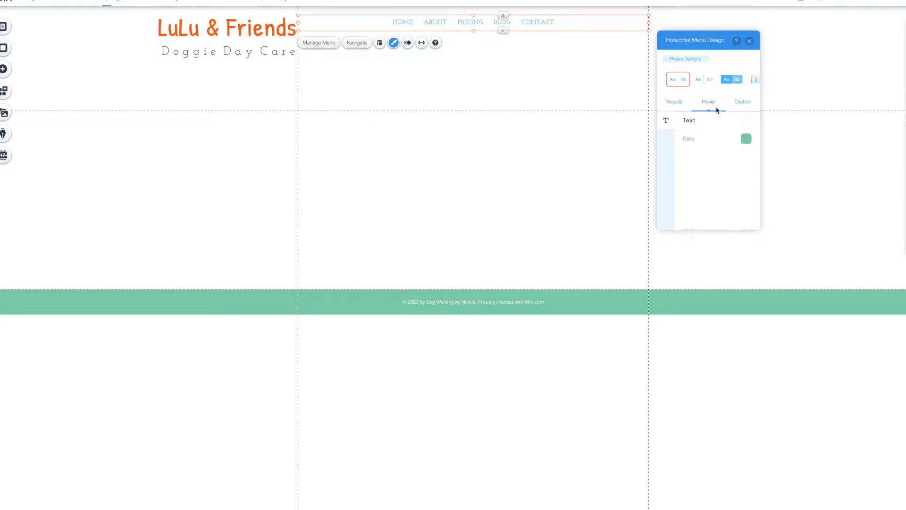
# Set the menu text colour to orange for both the Hover and Clicked states.
pyautogui.click(745, 139)
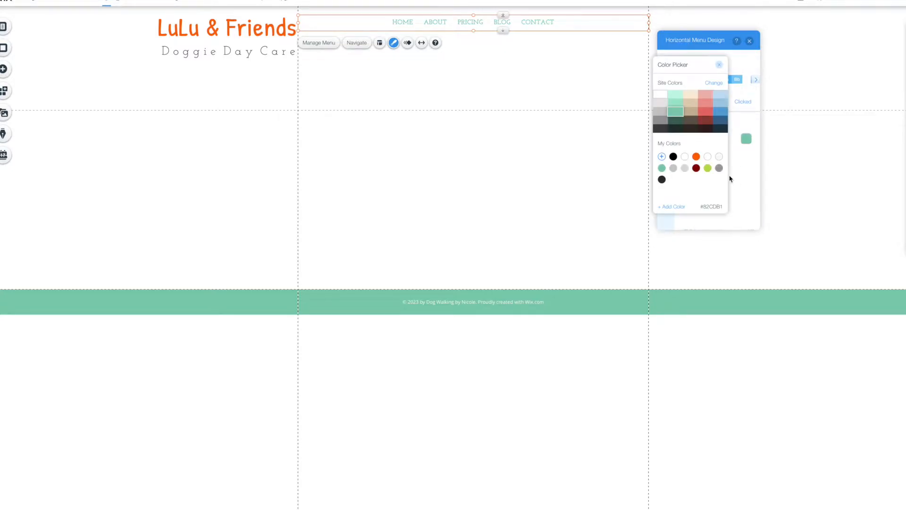
pyautogui.click(696, 157)
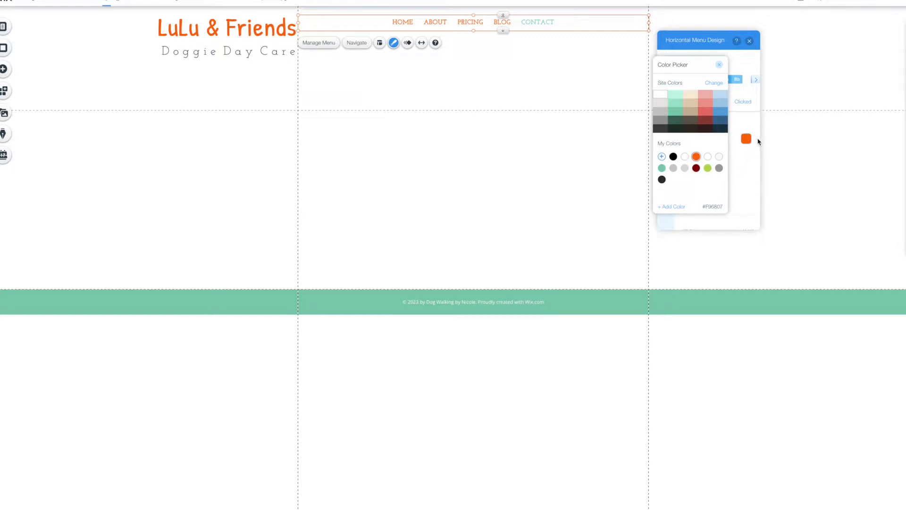
pyautogui.click(718, 62)
pyautogui.click(743, 104)
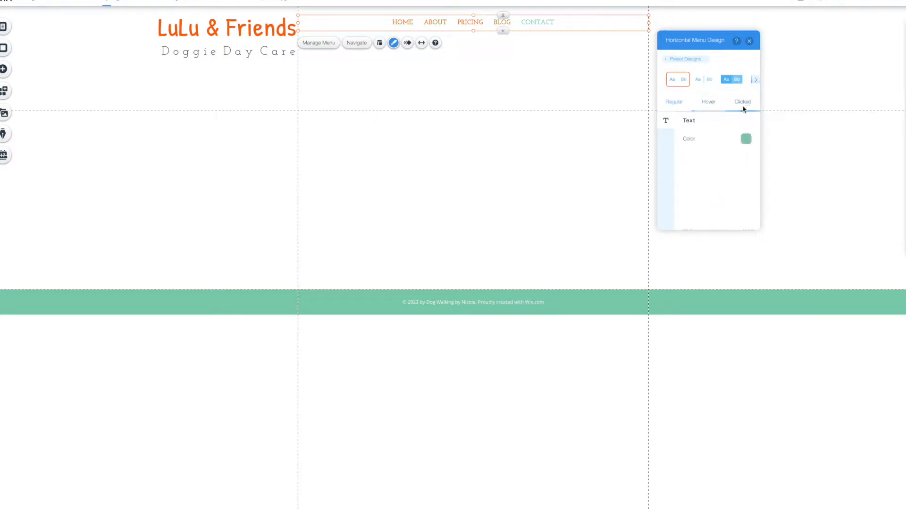
pyautogui.click(745, 138)
pyautogui.click(693, 156)
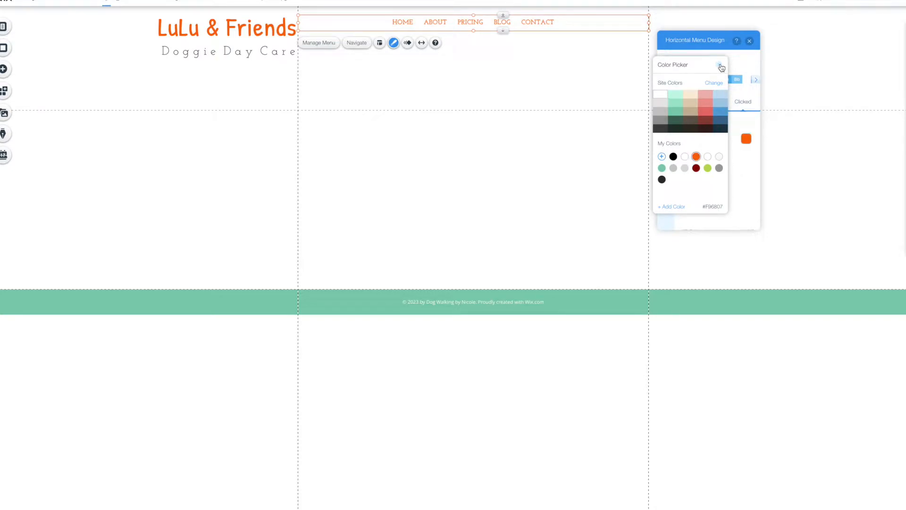
pyautogui.click(718, 64)
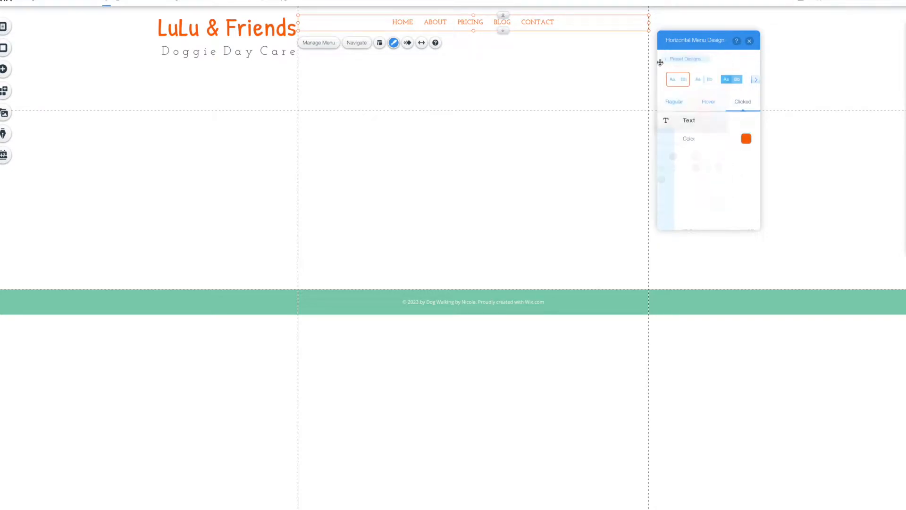
# Set the Regular menu text colour to black and close the menu design settings.
pyautogui.click(674, 103)
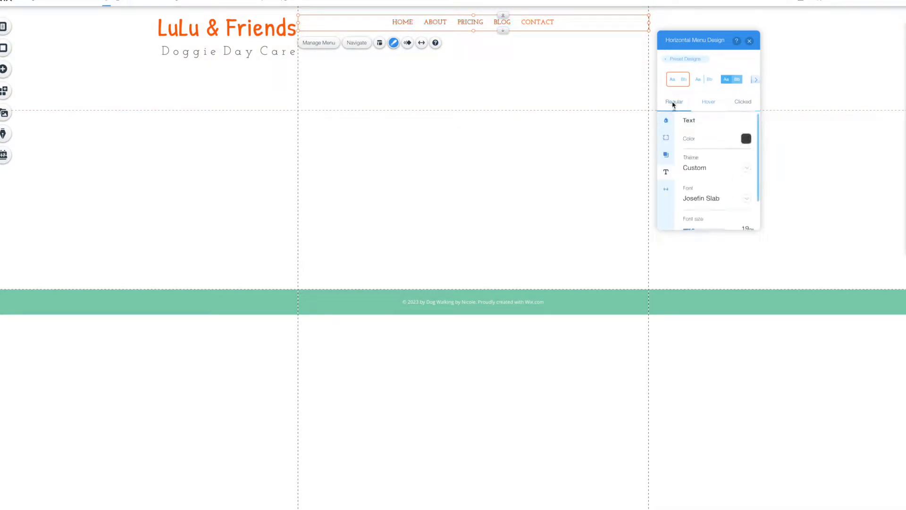
pyautogui.click(746, 139)
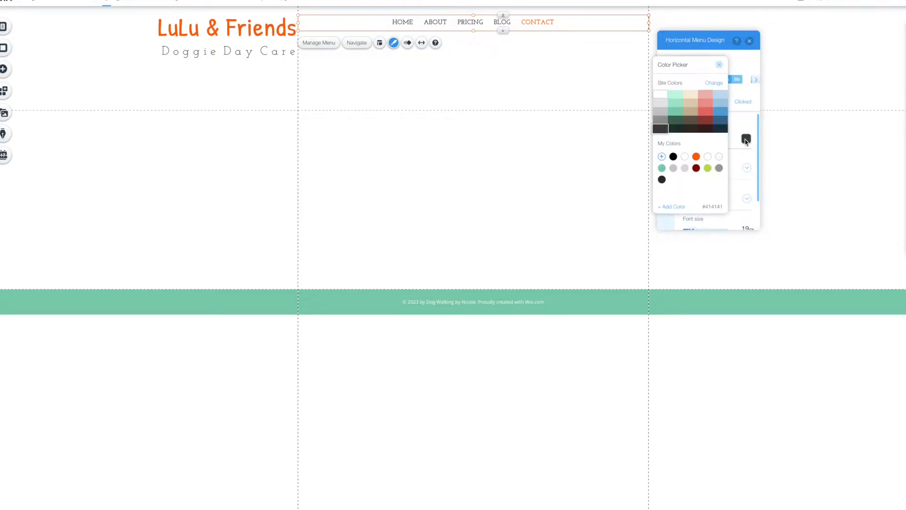
pyautogui.click(673, 156)
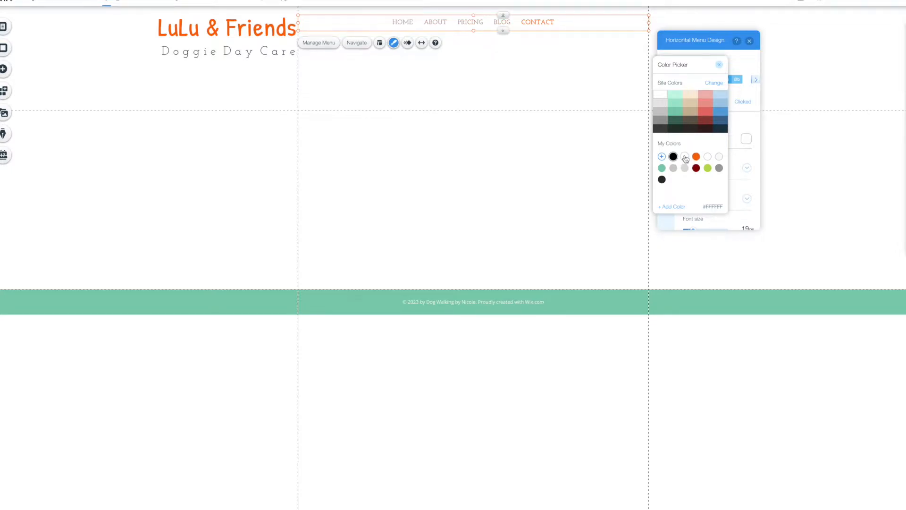
pyautogui.click(721, 66)
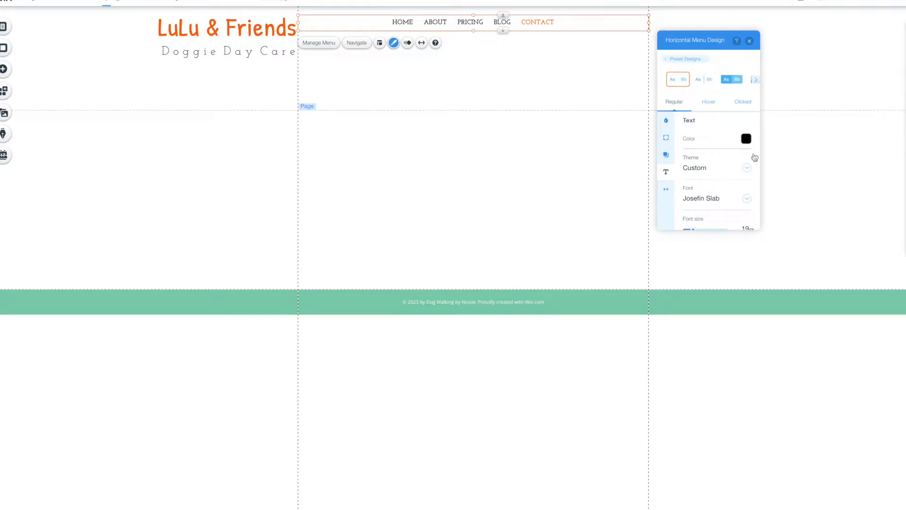
pyautogui.click(749, 41)
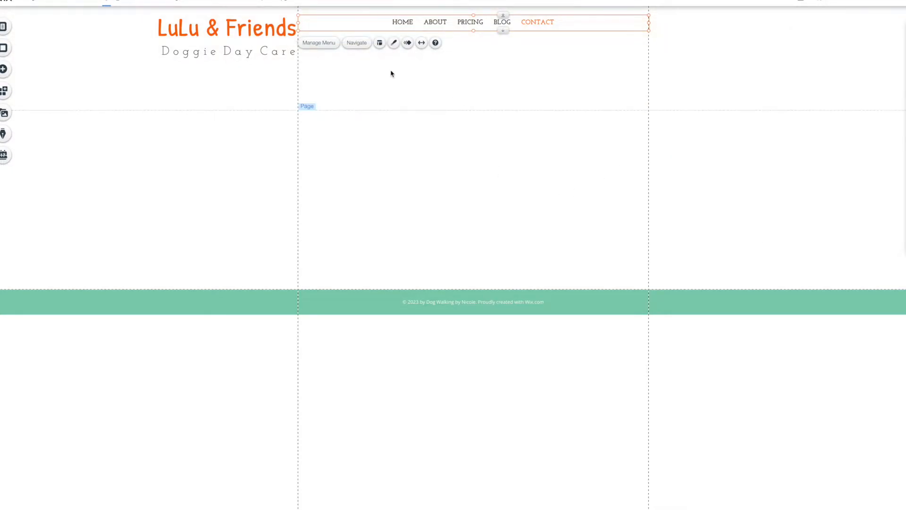
# Move the navigation menu down and right in the header, beside the Doggie Day Care tagline.
pyautogui.moveTo(530, 23); pyautogui.dragTo(606, 51)
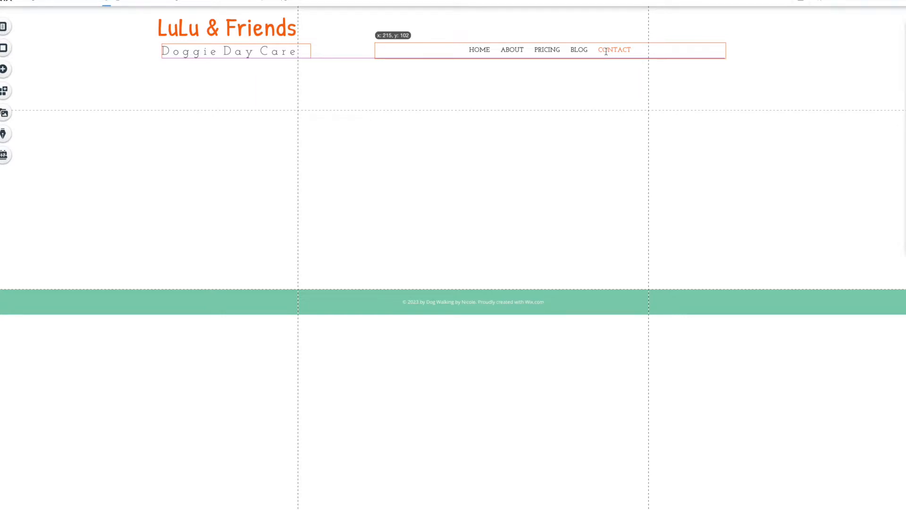
pyautogui.moveTo(606, 52); pyautogui.dragTo(605, 52)
pyautogui.click(745, 37)
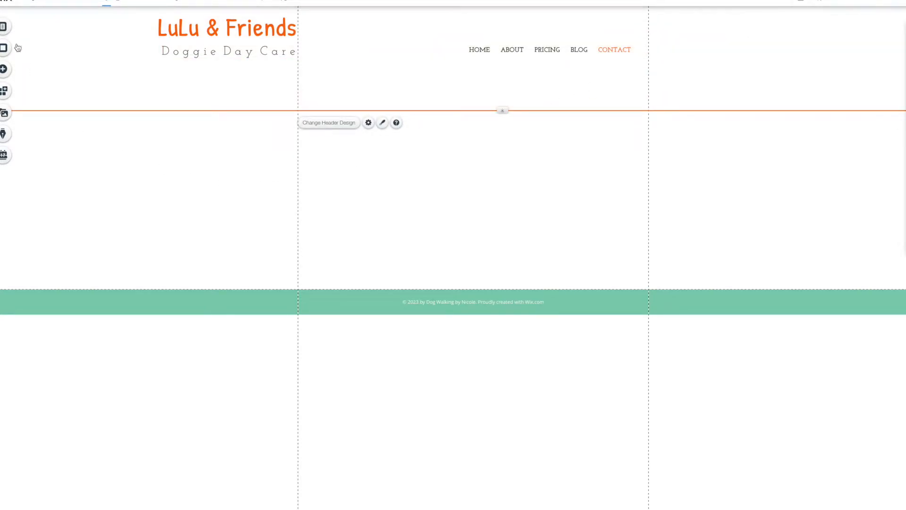
# Add a Heading 4 text element and place it at the header's top right.
pyautogui.click(6, 74)
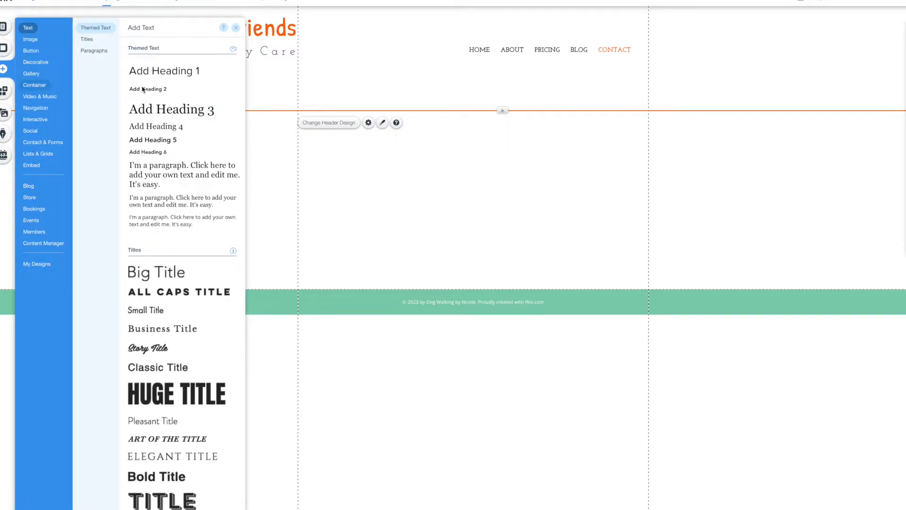
pyautogui.click(37, 85)
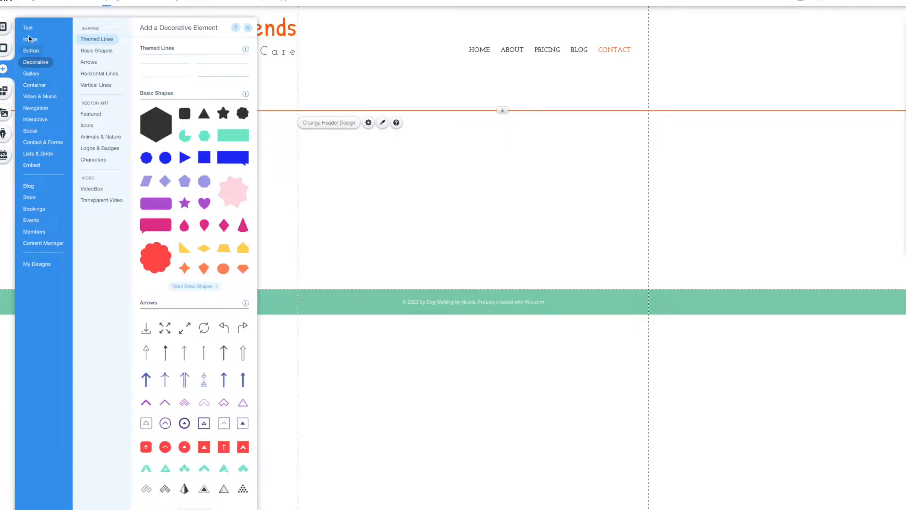
pyautogui.moveTo(31, 27)
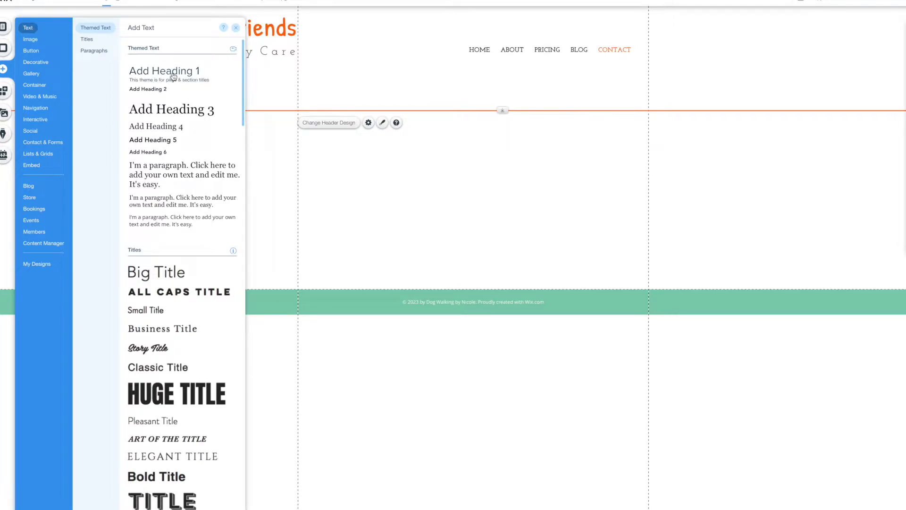
pyautogui.click(172, 131)
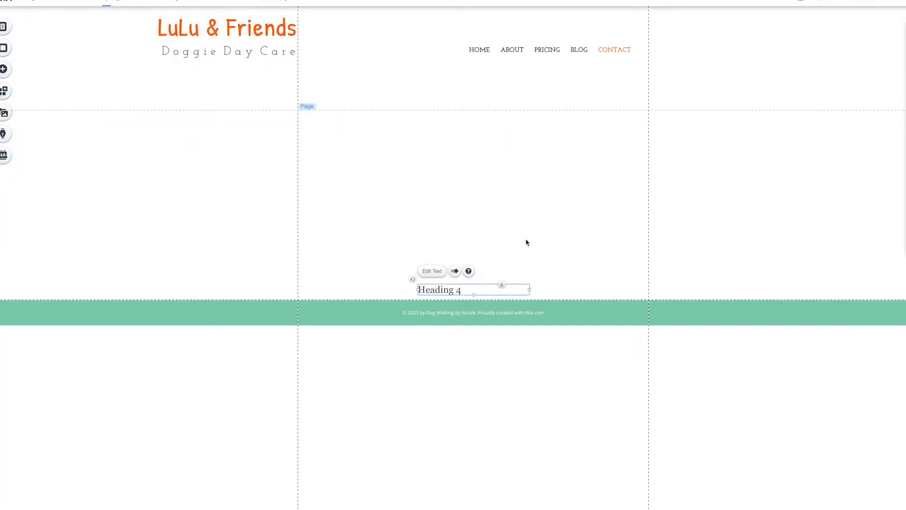
pyautogui.moveTo(749, 80); pyautogui.dragTo(733, 27)
# Set the Heading 4 text's font to Josefin Slab.
pyautogui.click(686, 44)
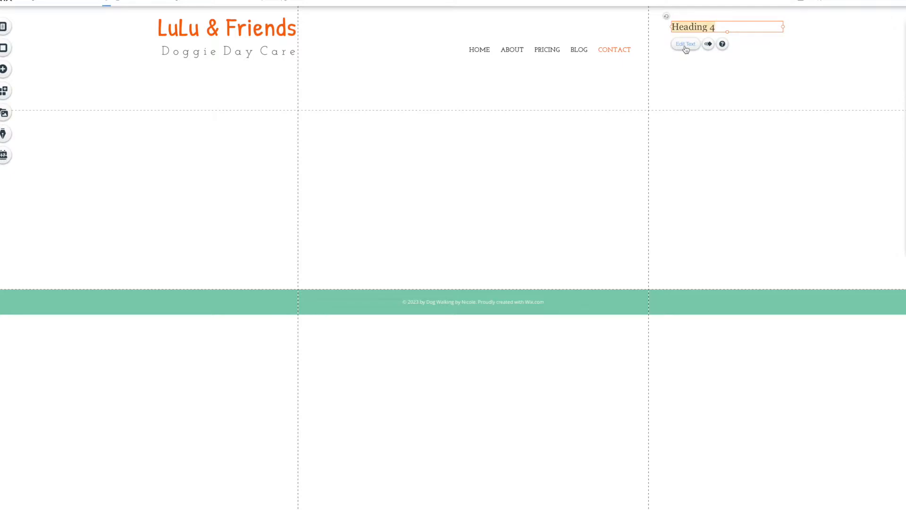
pyautogui.click(813, 100)
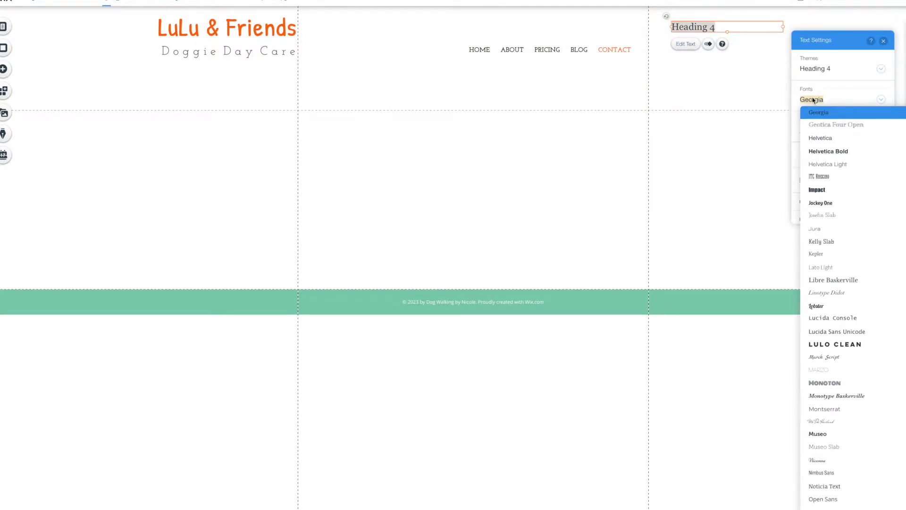
pyautogui.write('Josefin Slab')
pyautogui.click(823, 114)
# Make the heading bold and replace the Heading 4 placeholder with the two-line street address.
pyautogui.click(803, 155)
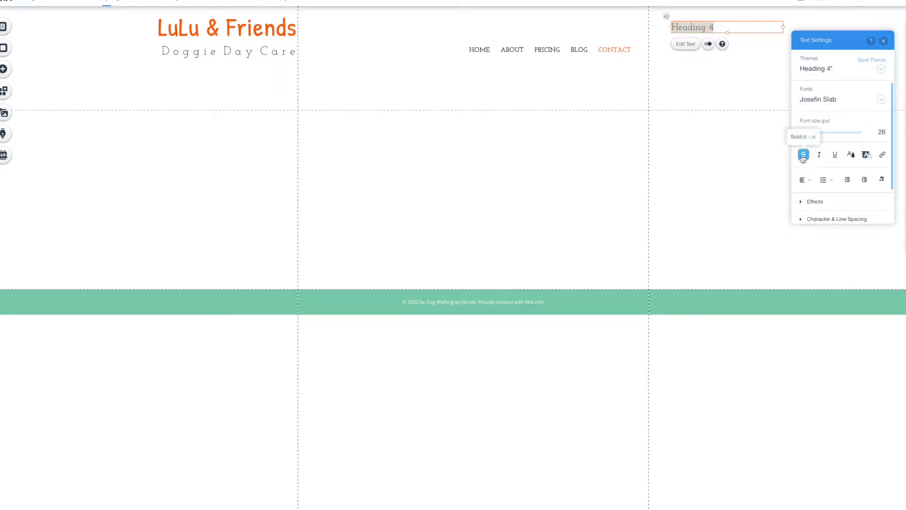
pyautogui.click(720, 27)
pyautogui.press('BackSpace')
pyautogui.press('BackSpace')
pyautogui.press('BackSpace')
pyautogui.press('BackSpace')
pyautogui.press('BackSpace')
pyautogui.press('BackSpace')
pyautogui.press('BackSpace')
pyautogui.press('BackSpace')
pyautogui.press('BackSpace')
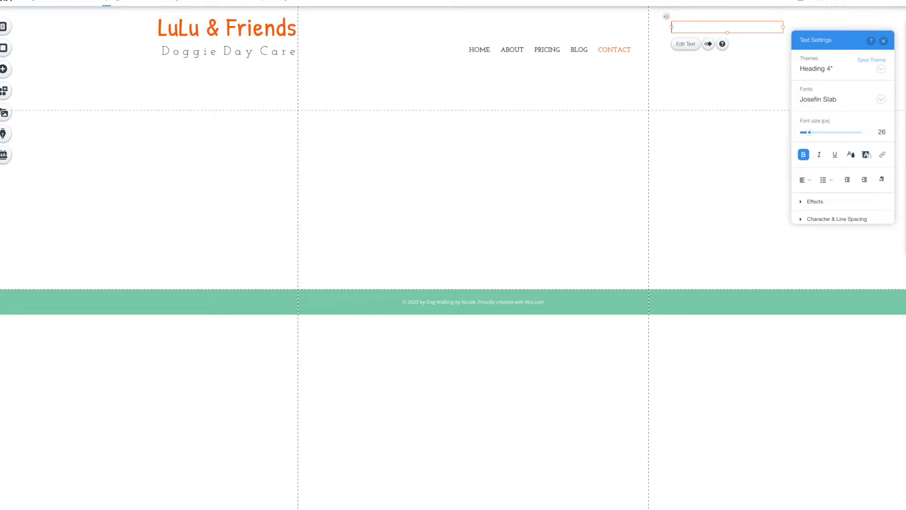
pyautogui.write('1001 DAL')
pyautogui.press('BackSpace')
pyautogui.write('almatian L')
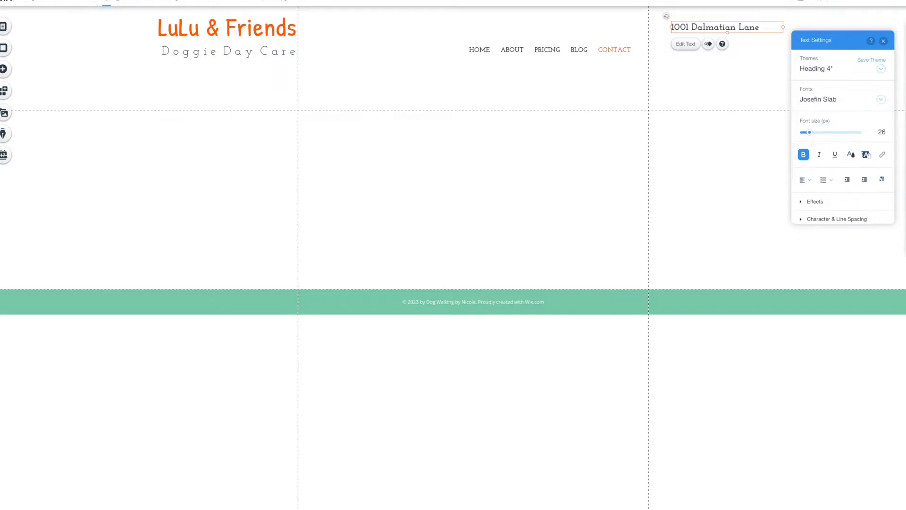
pyautogui.write('ane')
pyautogui.press('Return')
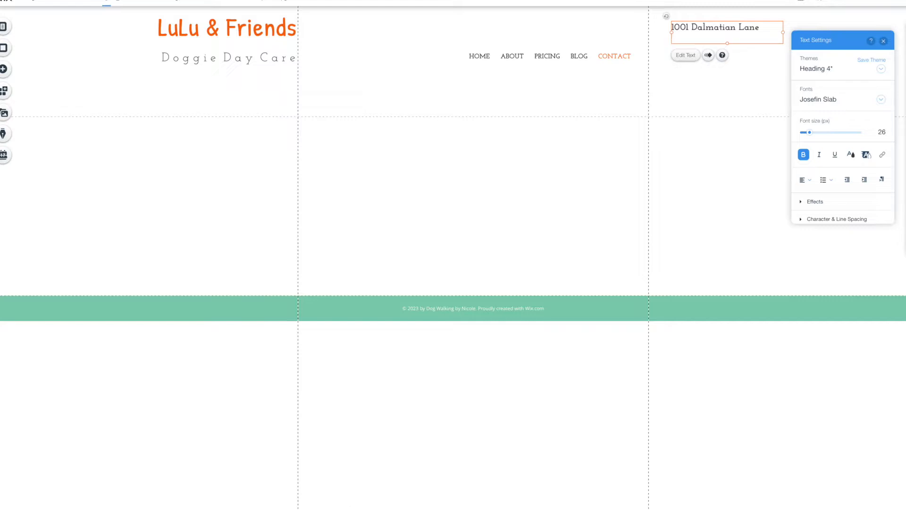
pyautogui.write('Bow Wow Lane, USA')
# Add the business phone number and e-mail address on their own lines below the address.
pyautogui.press('Return')
pyautogui.press('Return')
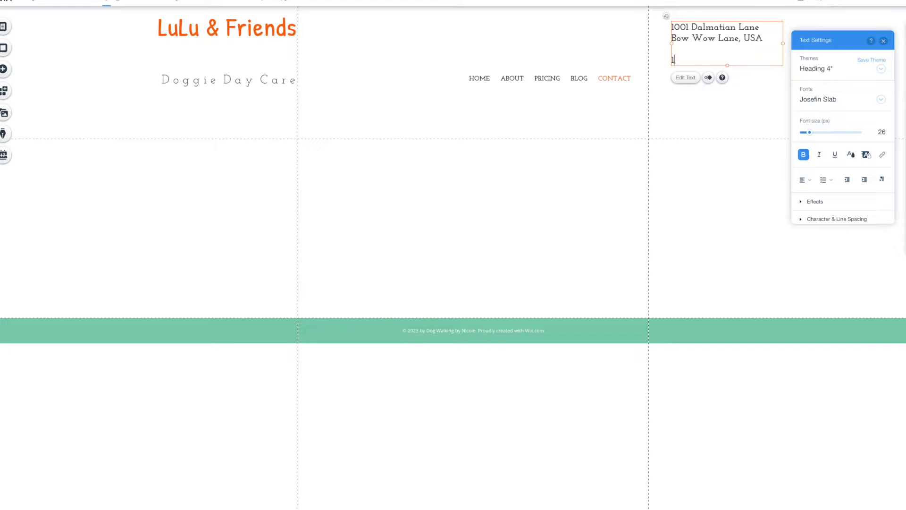
pyautogui.write('1-800-000-000')
pyautogui.press('Return')
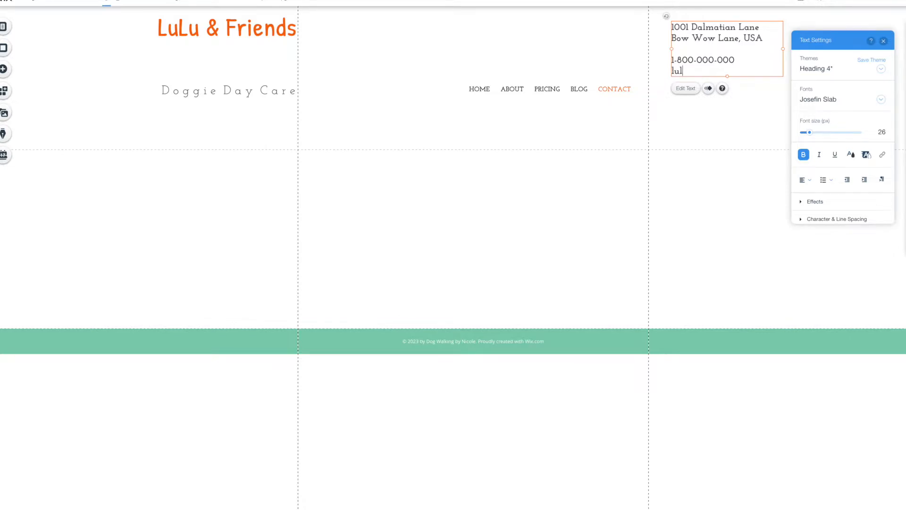
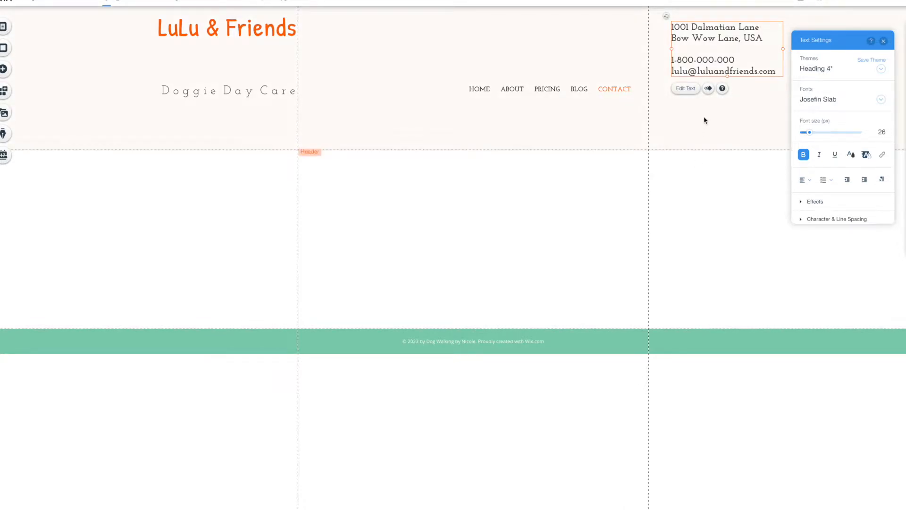
pyautogui.click(884, 40)
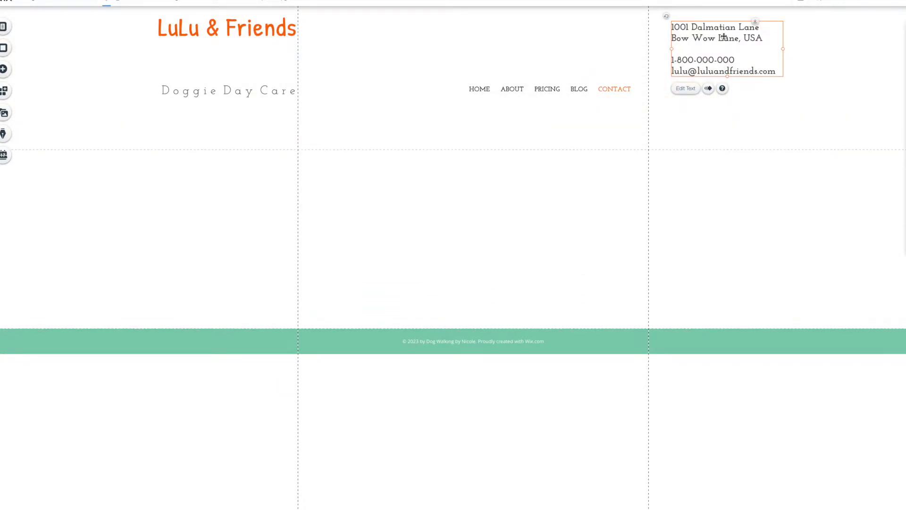
pyautogui.click(692, 88)
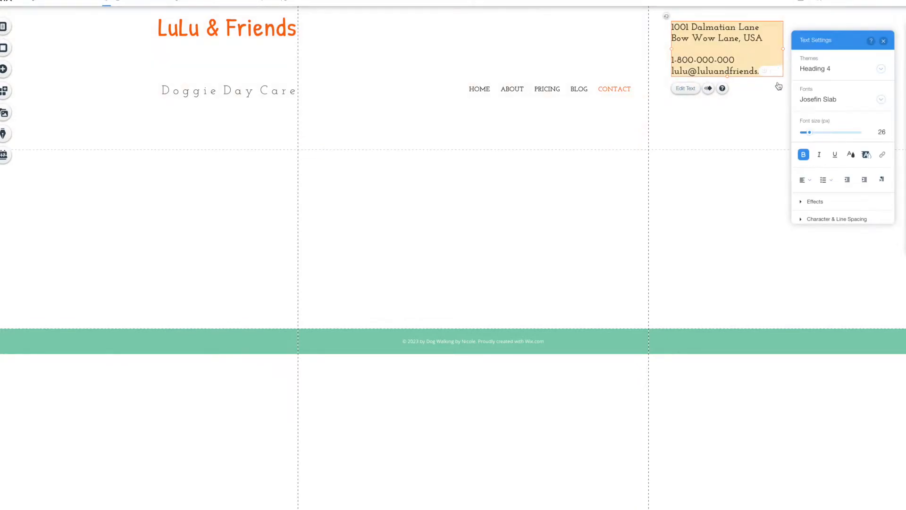
# Shrink the contact text to 20 px and enlarge the phone number to 31 px.
pyautogui.moveTo(810, 134); pyautogui.dragTo(809, 136)
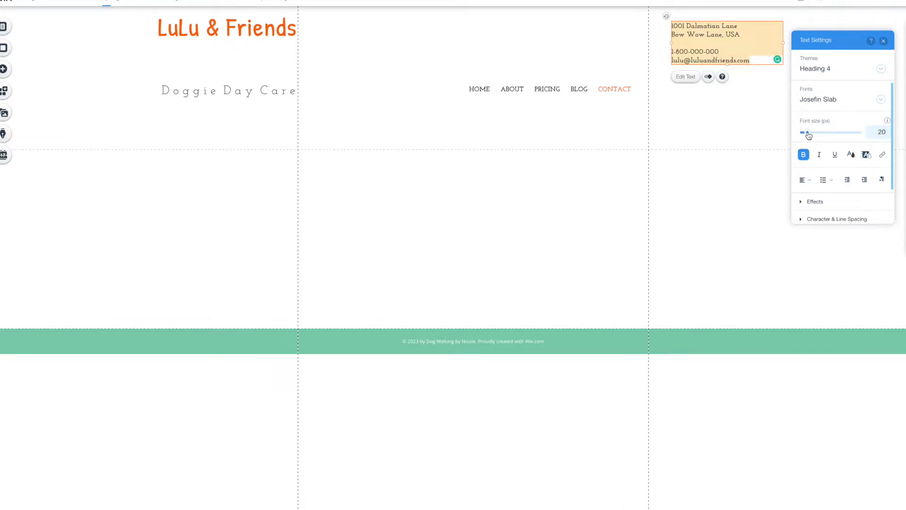
pyautogui.click(711, 53)
pyautogui.moveTo(725, 50); pyautogui.dragTo(669, 52)
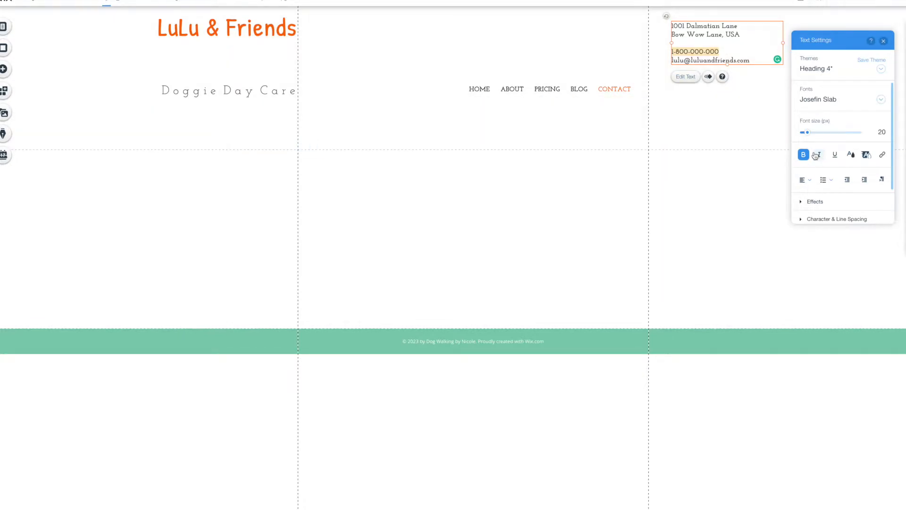
pyautogui.moveTo(809, 135); pyautogui.dragTo(813, 136)
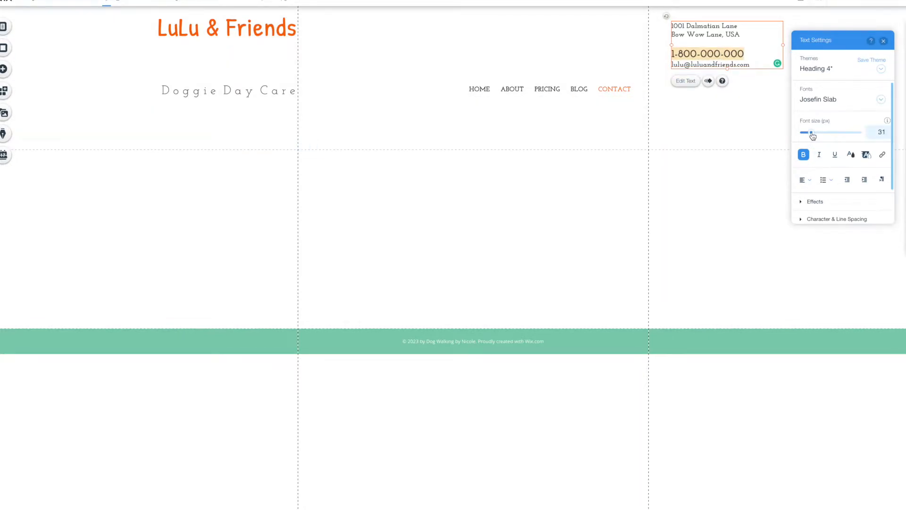
pyautogui.click(883, 41)
# Nudge the contact box, raise the tagline and menu beside the logo, then go to the Home page.
pyautogui.click(543, 254)
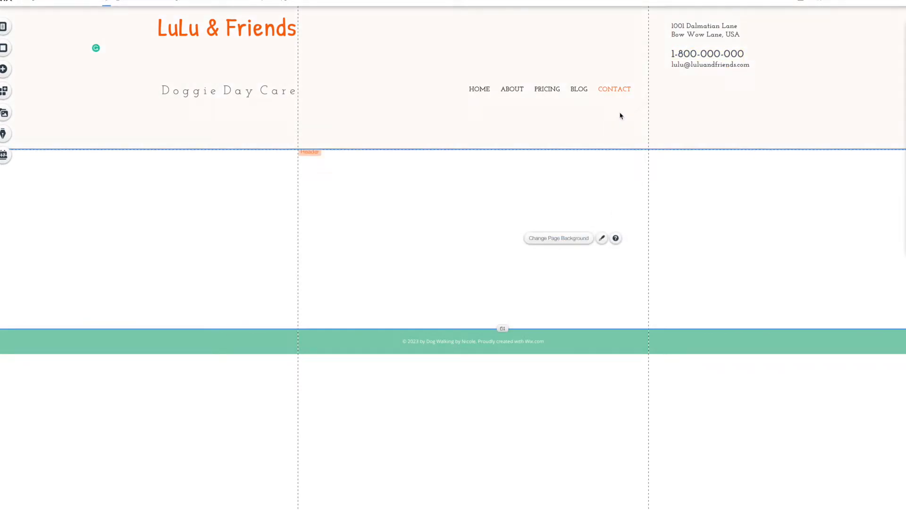
pyautogui.click(703, 49)
pyautogui.moveTo(703, 48); pyautogui.dragTo(707, 63)
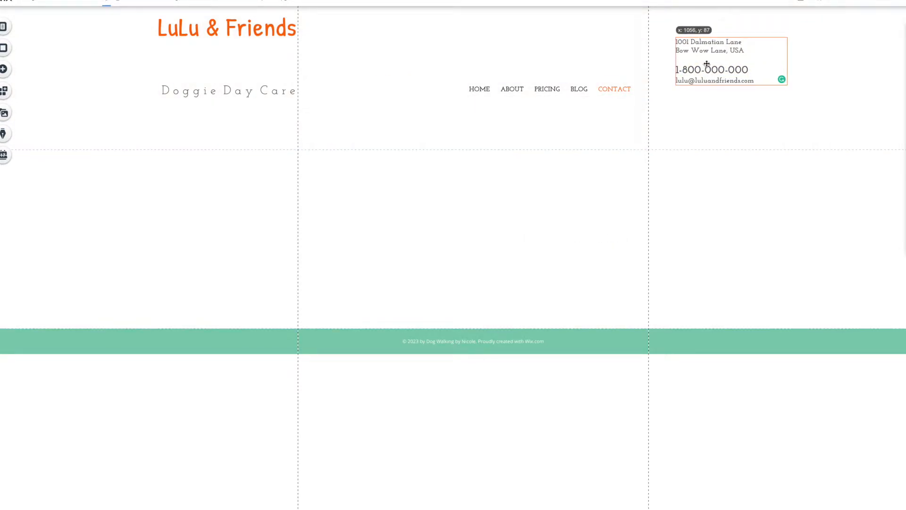
pyautogui.moveTo(219, 90); pyautogui.dragTo(214, 54)
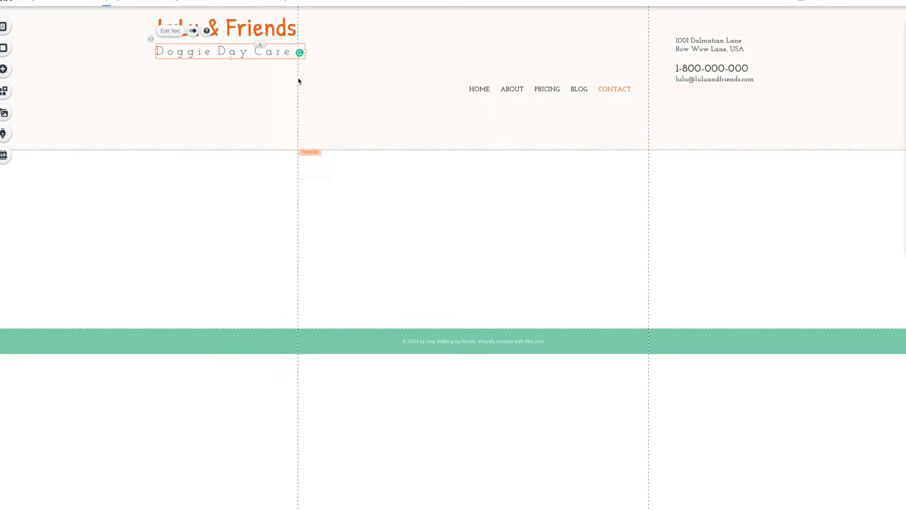
pyautogui.click(682, 70)
pyautogui.moveTo(564, 93); pyautogui.dragTo(552, 56)
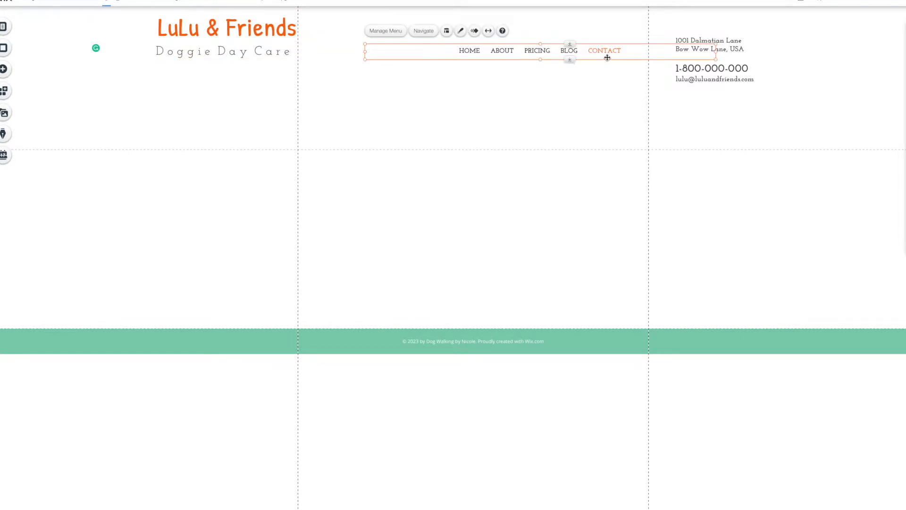
pyautogui.moveTo(408, 48); pyautogui.dragTo(408, 52)
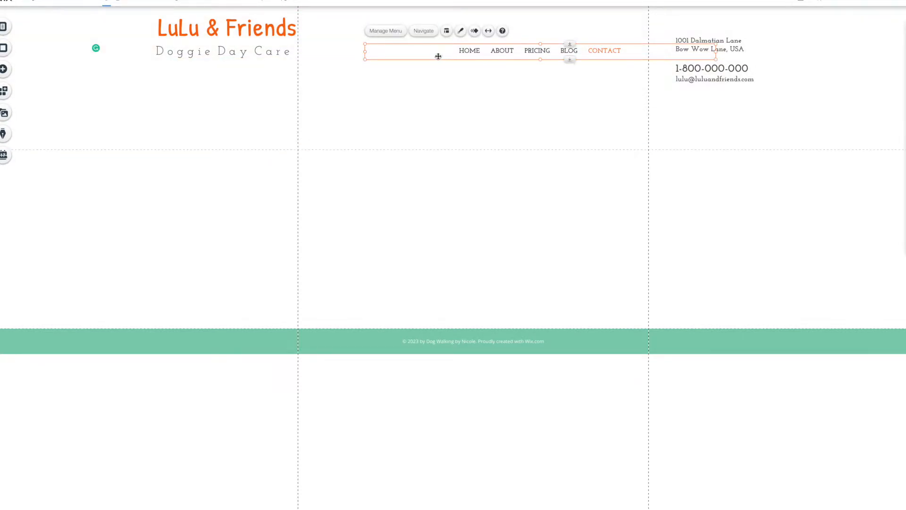
pyautogui.click(4, 27)
pyautogui.click(108, 50)
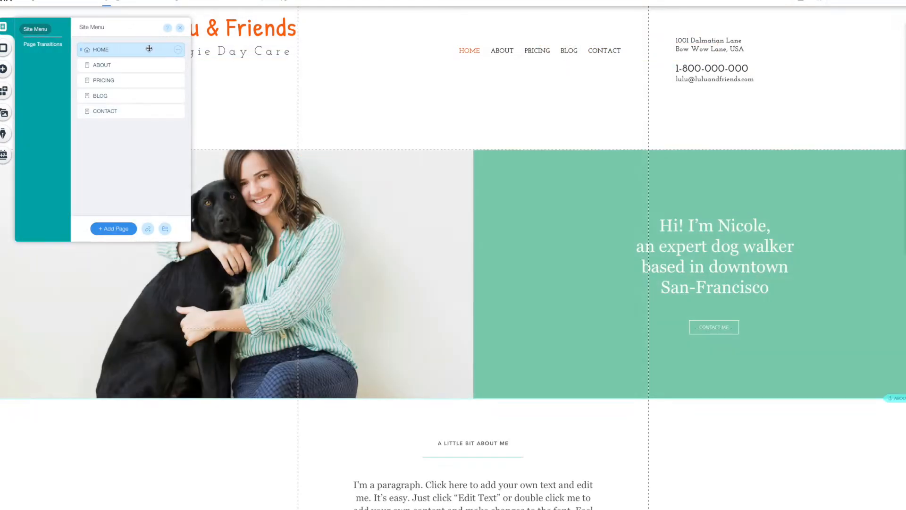
# Nudge the contact details toward the header's top right and shift the navigation menu slightly right.
pyautogui.click(681, 51)
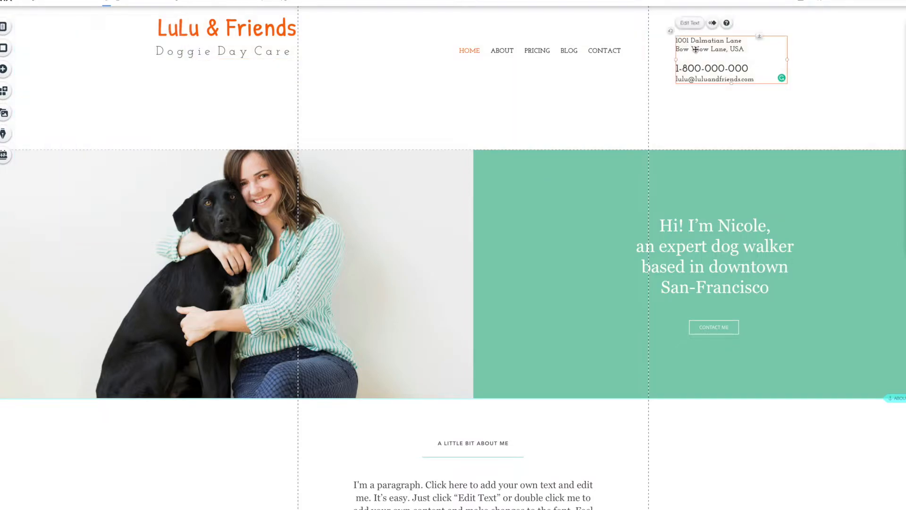
pyautogui.moveTo(693, 47); pyautogui.dragTo(722, 29)
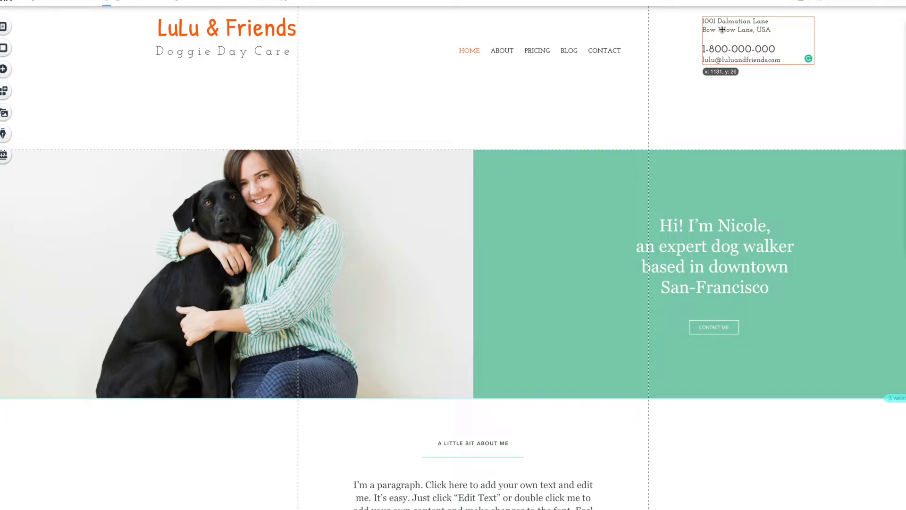
pyautogui.click(608, 54)
pyautogui.moveTo(618, 52); pyautogui.dragTo(629, 50)
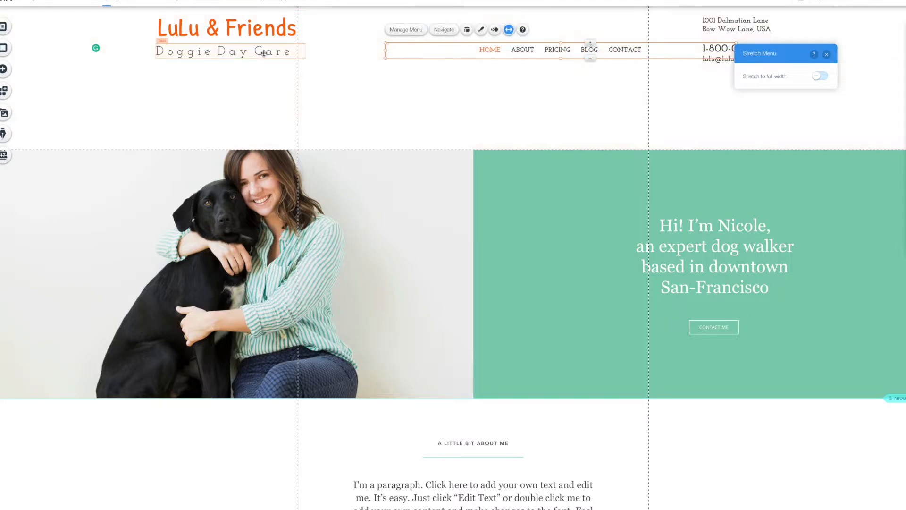
pyautogui.moveTo(720, 28); pyautogui.dragTo(718, 39)
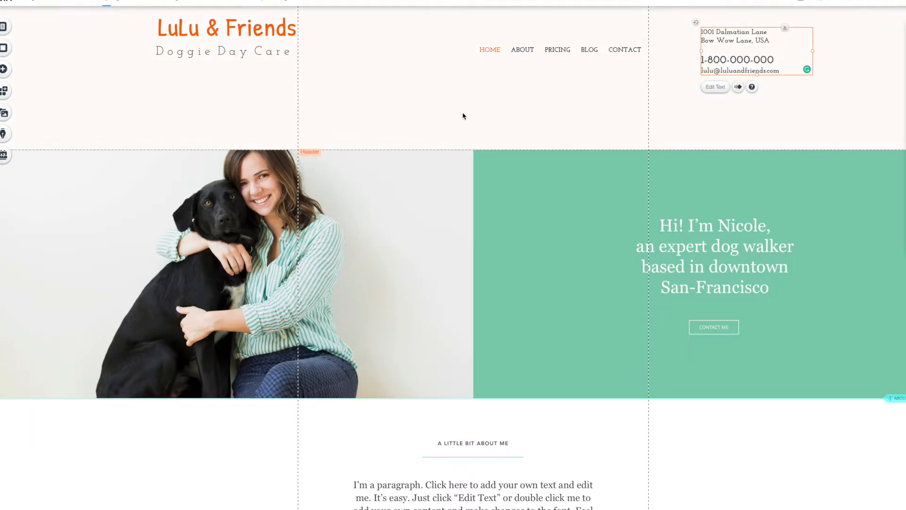
pyautogui.click(532, 195)
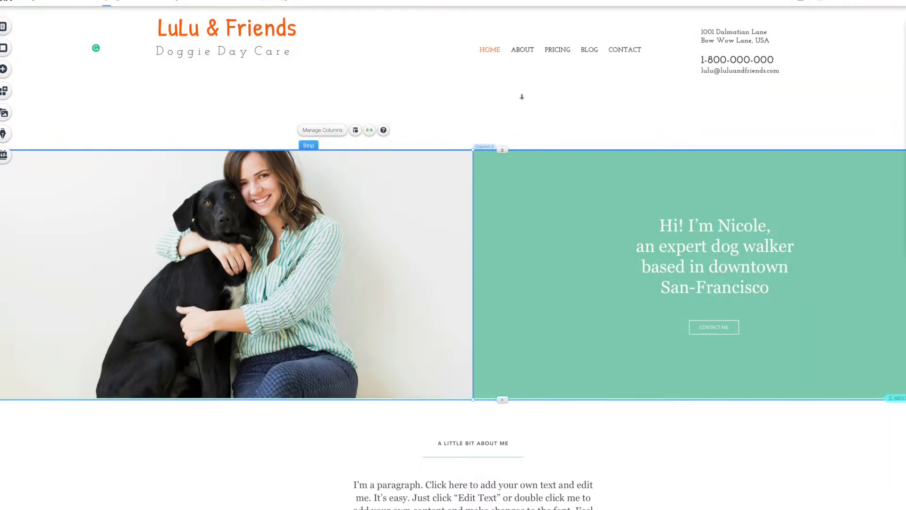
# Shorten the header to about 225 px high and preview the site.
pyautogui.click(502, 148)
pyautogui.moveTo(505, 150); pyautogui.dragTo(508, 65)
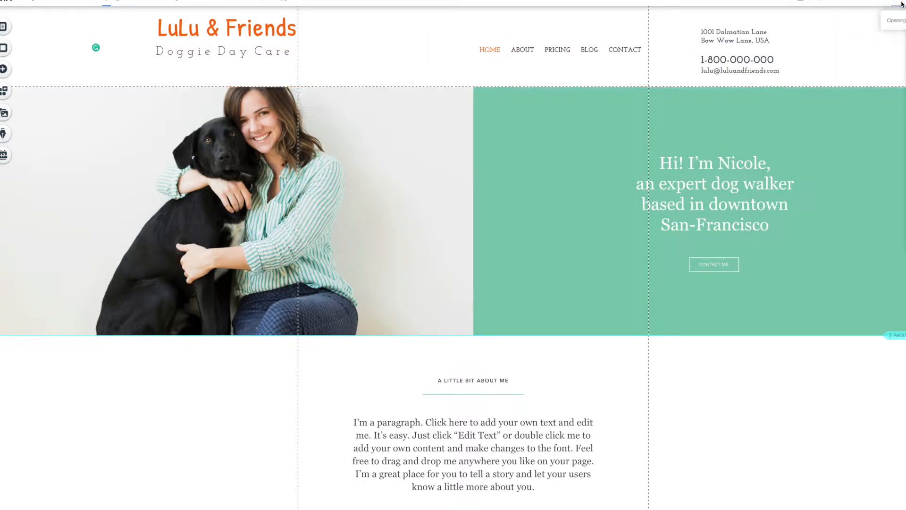
pyautogui.click(900, 4)
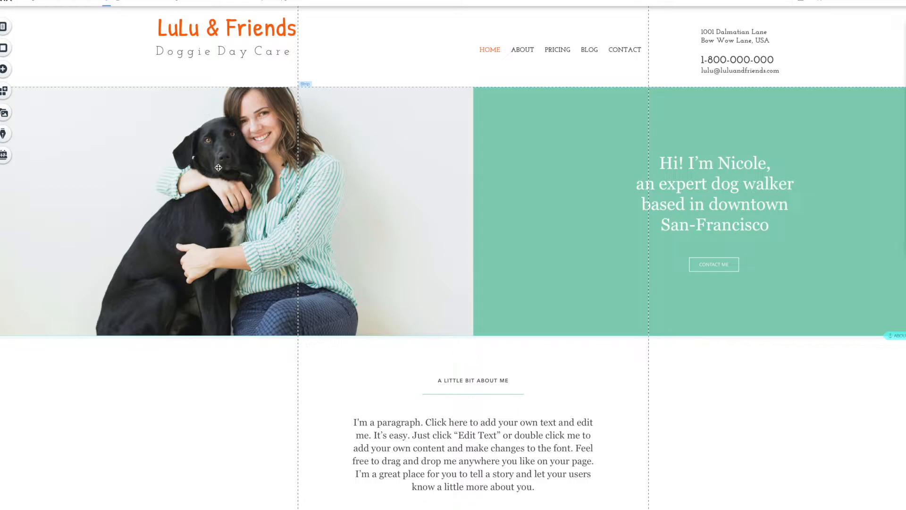
pyautogui.click(390, 211)
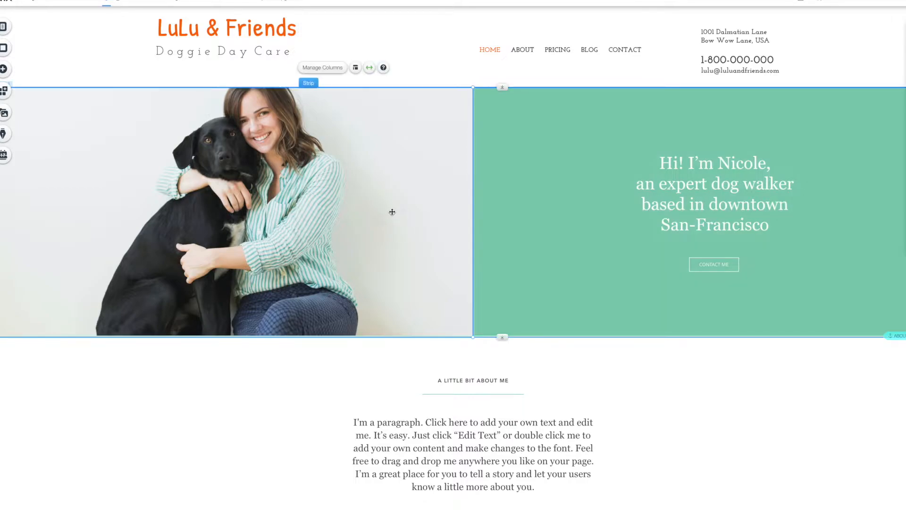
# Dismiss the columns tip and open Column 1's background image chooser.
pyautogui.moveTo(128, 130); pyautogui.dragTo(128, 130)
pyautogui.click(200, 142)
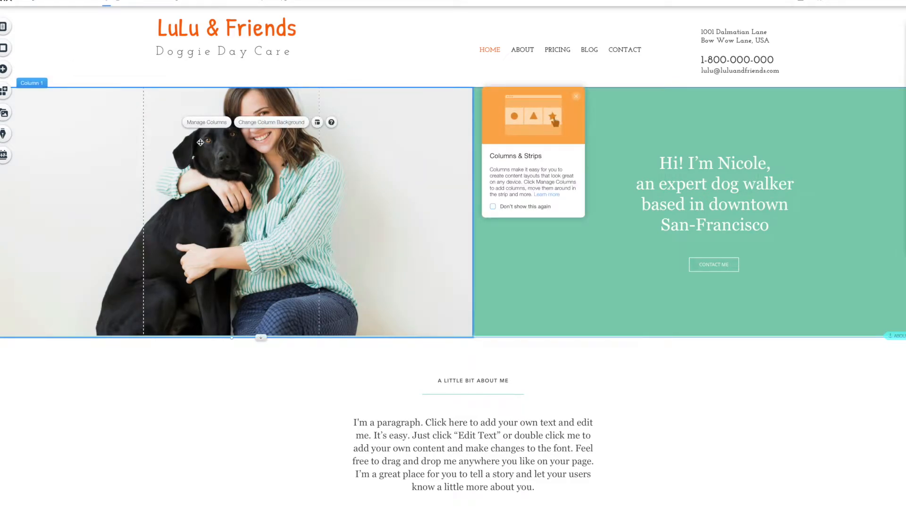
pyautogui.click(576, 96)
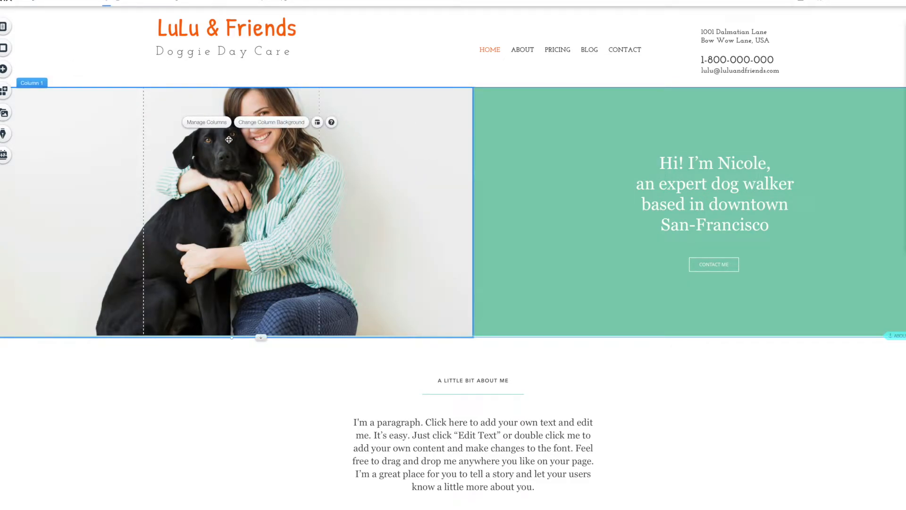
pyautogui.click(271, 123)
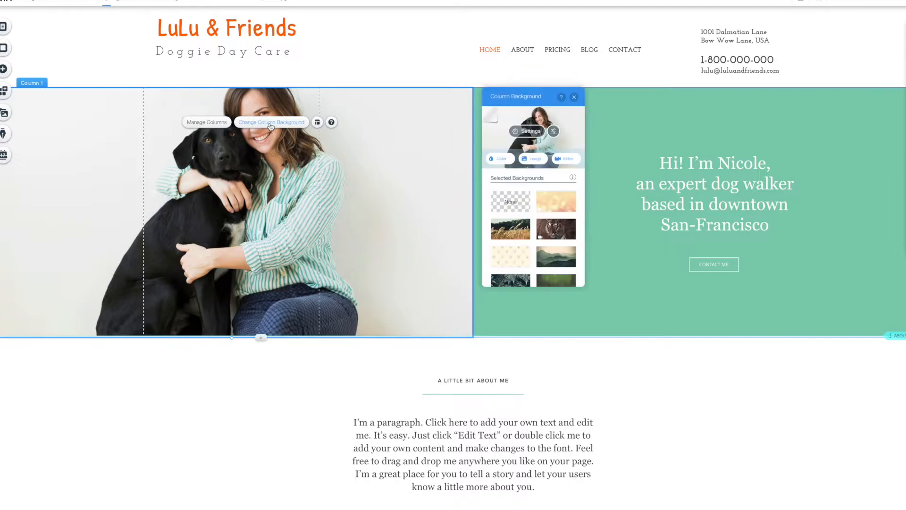
pyautogui.click(535, 159)
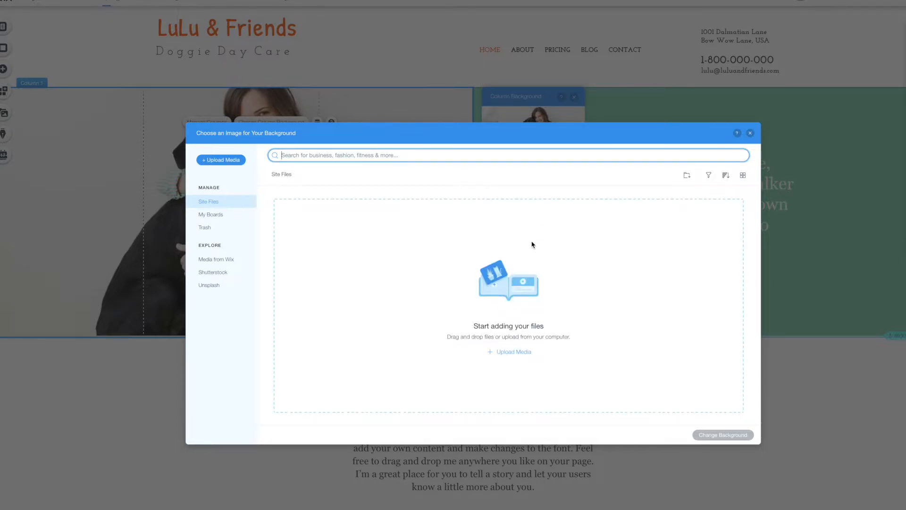
# Upload the twelve dog photos and the logo image from Finder into Site Files.
pyautogui.click(491, 136)
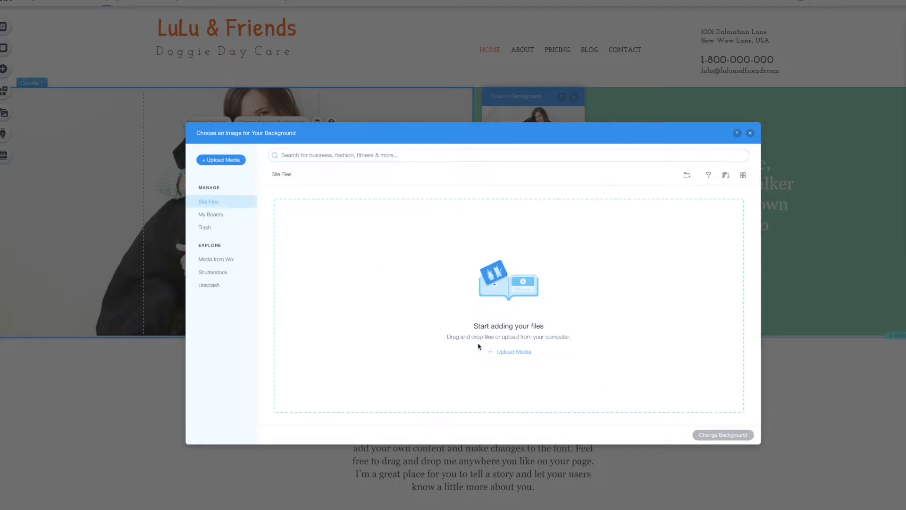
pyautogui.click(212, 160)
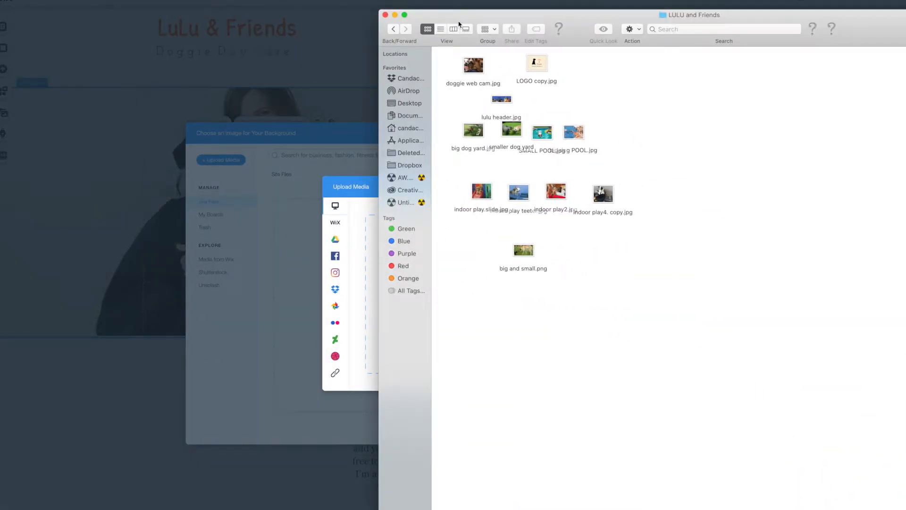
pyautogui.moveTo(458, 24); pyautogui.dragTo(896, 271)
pyautogui.moveTo(811, 164); pyautogui.dragTo(471, 312)
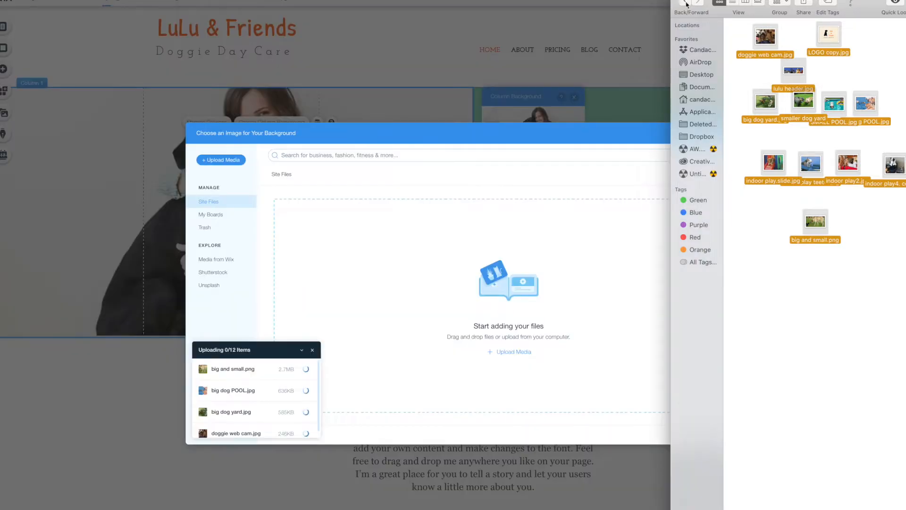
pyautogui.press('super+m')
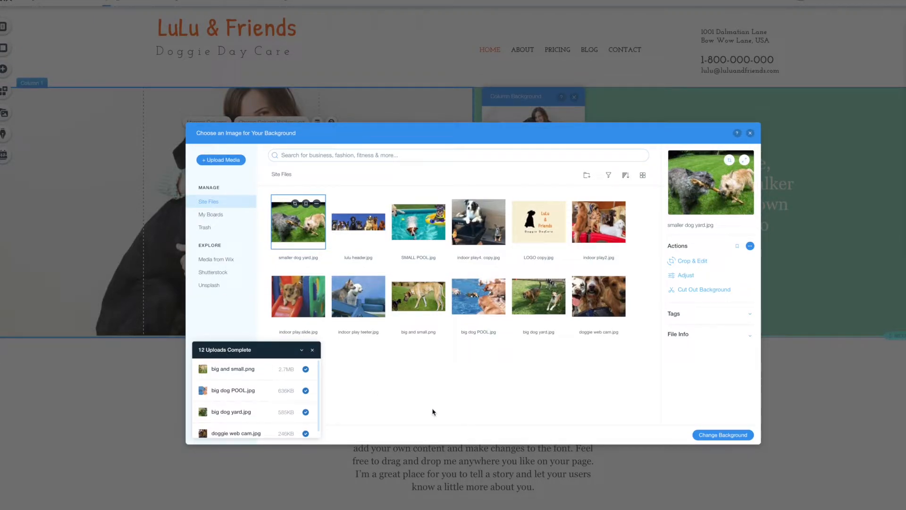
# Set doggie web cam.jpg as the left column's background.
pyautogui.click(312, 349)
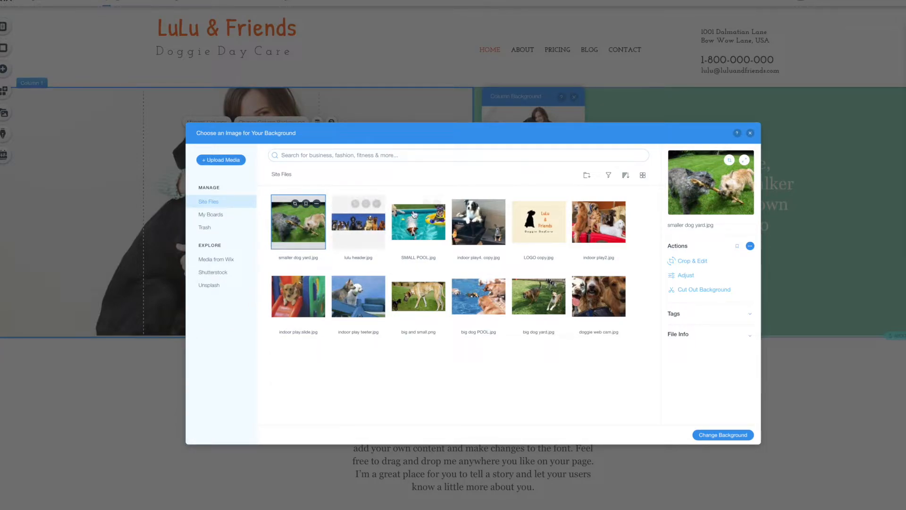
pyautogui.click(601, 298)
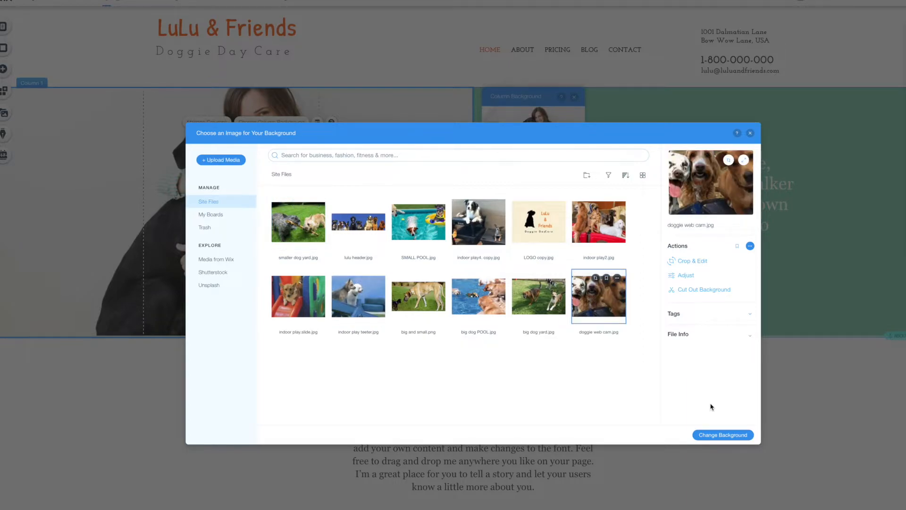
pyautogui.click(721, 437)
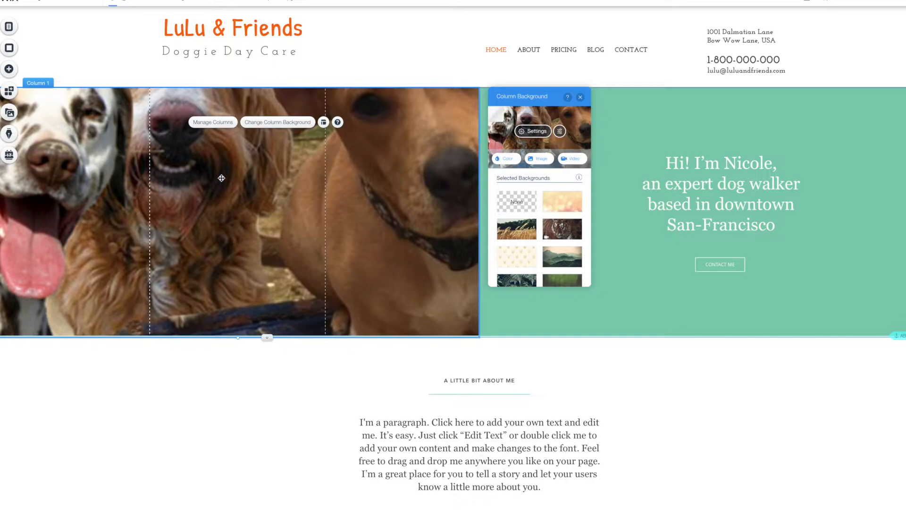
# Reopen the left column's background image chooser.
pyautogui.click(293, 123)
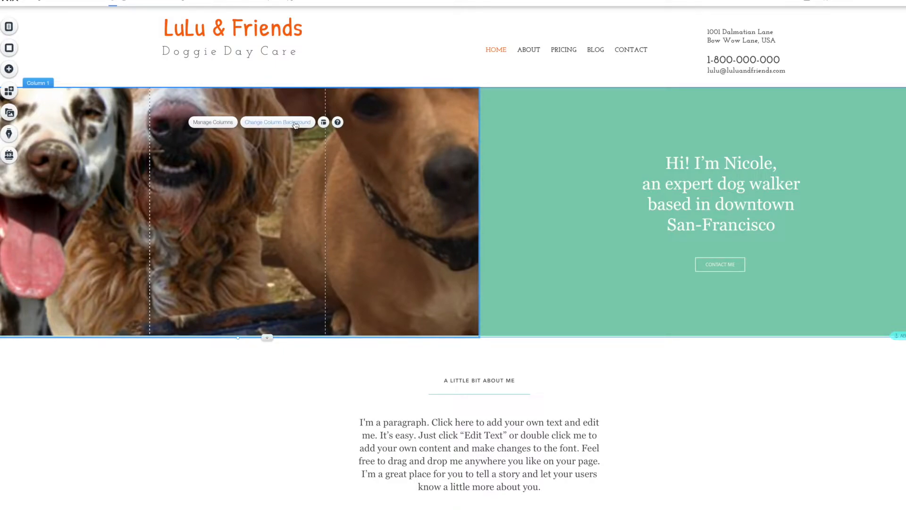
pyautogui.click(295, 124)
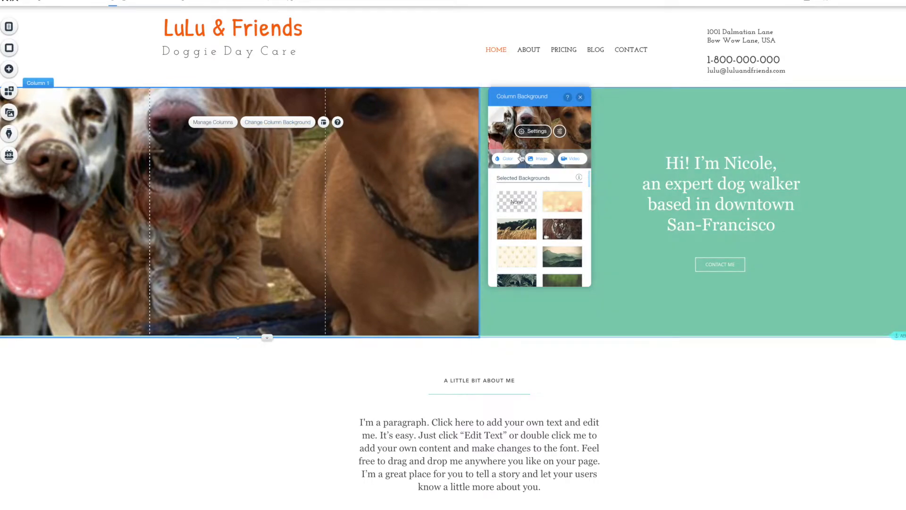
pyautogui.click(539, 161)
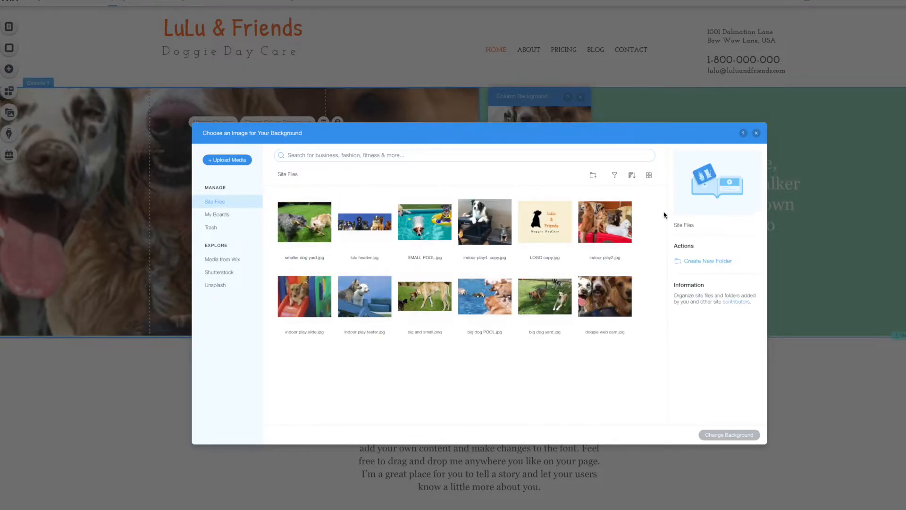
# Crop the bottom off doggie web cam.jpg, apply it as the left column background, and preview.
pyautogui.click(605, 297)
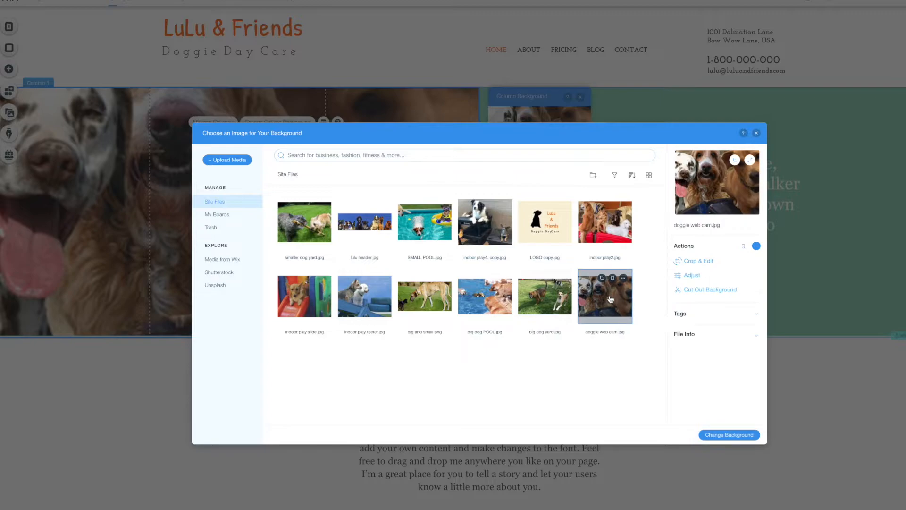
pyautogui.click(694, 260)
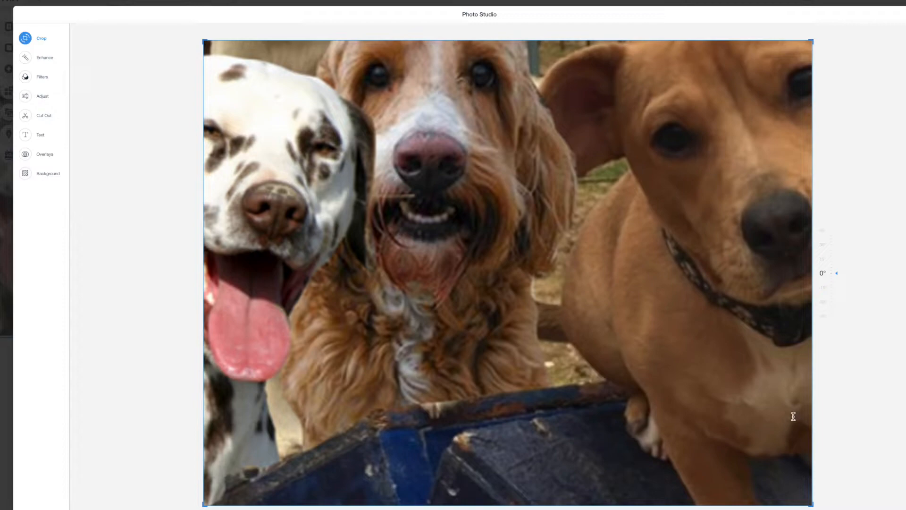
pyautogui.moveTo(810, 503); pyautogui.dragTo(822, 343)
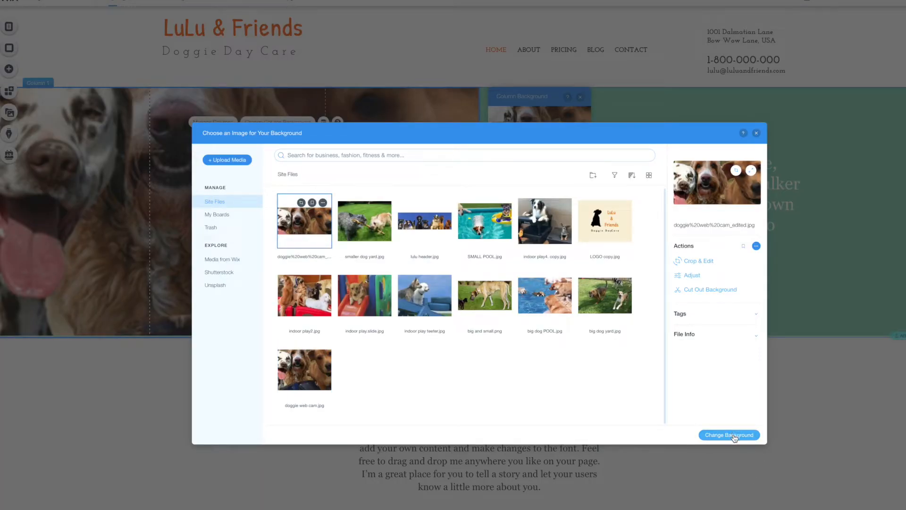
pyautogui.click(734, 438)
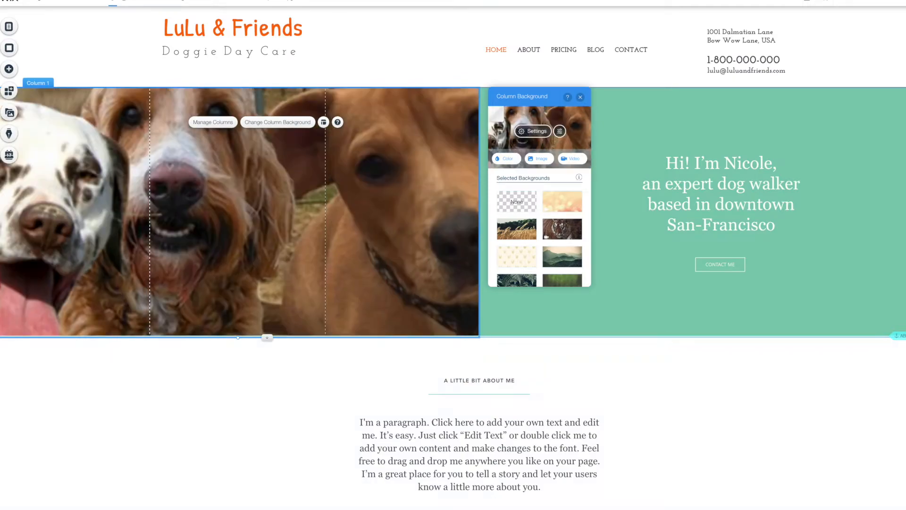
pyautogui.scroll(-1, 416, 230)
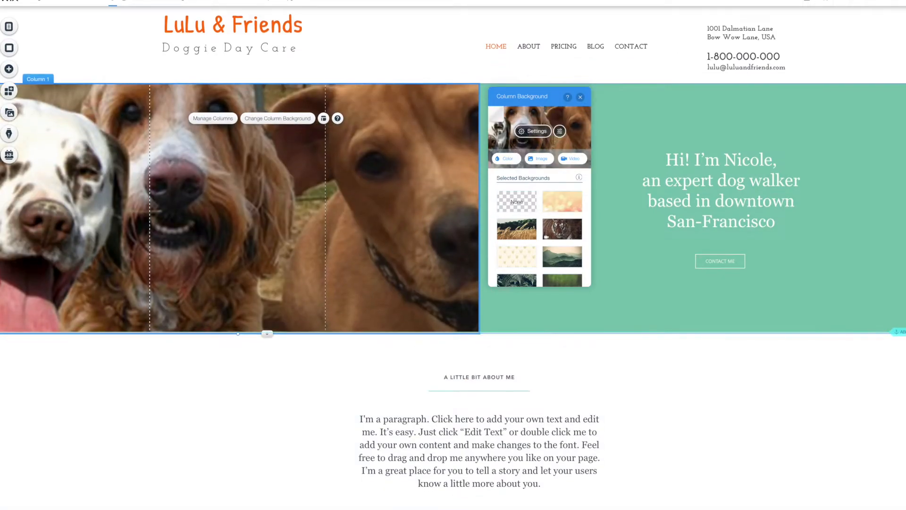
pyautogui.click(903, 1)
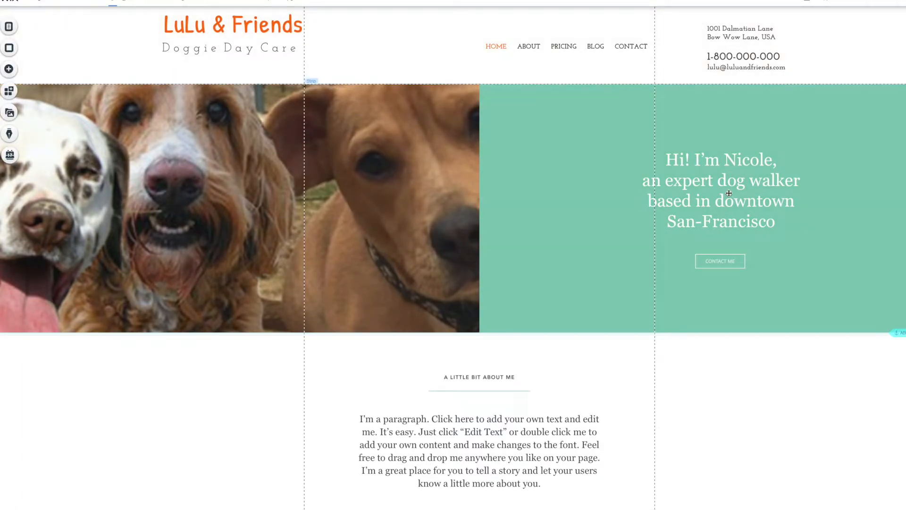
pyautogui.click(729, 192)
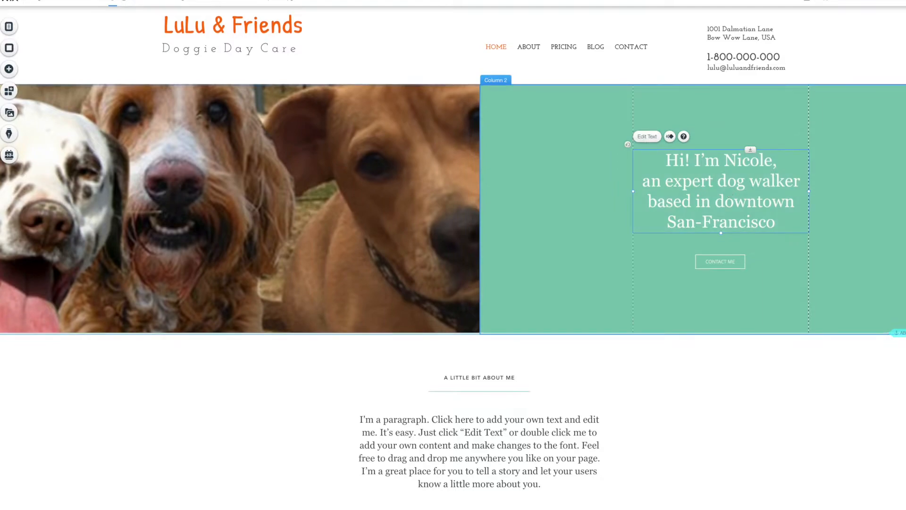
# Delete the 'Hi! I'm Nicole' headline and the Contact Me button from the right column.
pyautogui.press('Delete')
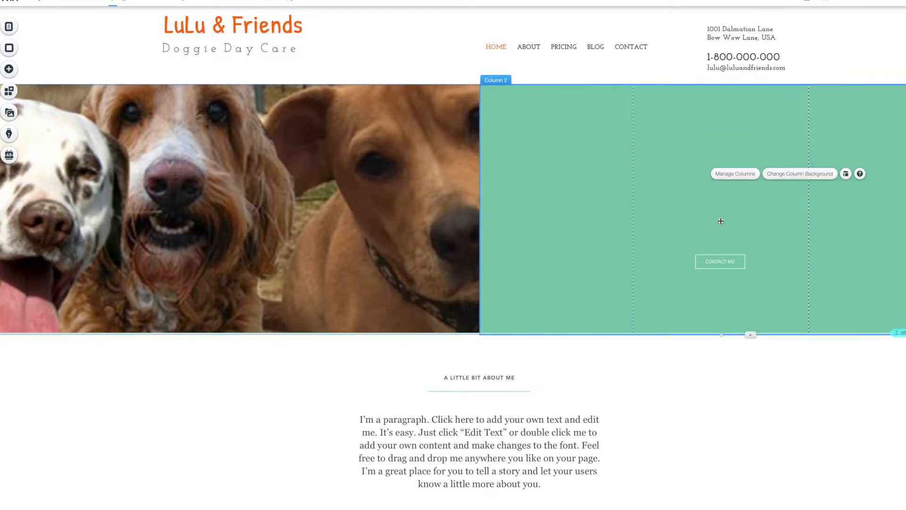
pyautogui.click(716, 261)
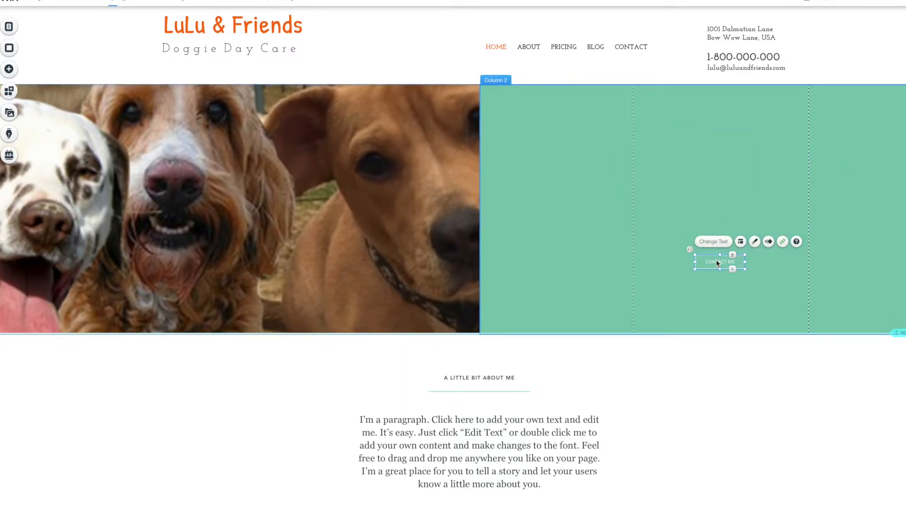
pyautogui.press('Delete')
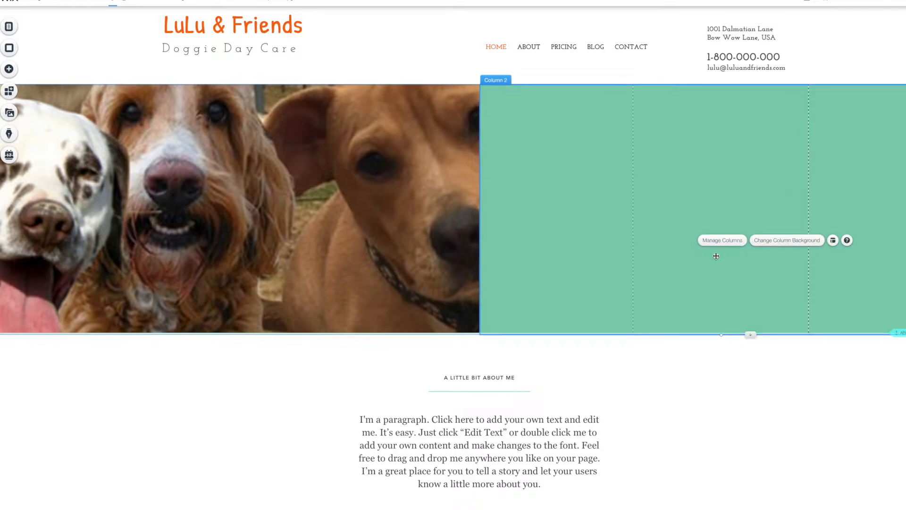
# Make LOGO copy.jpg the right column's background and preview the result.
pyautogui.click(783, 242)
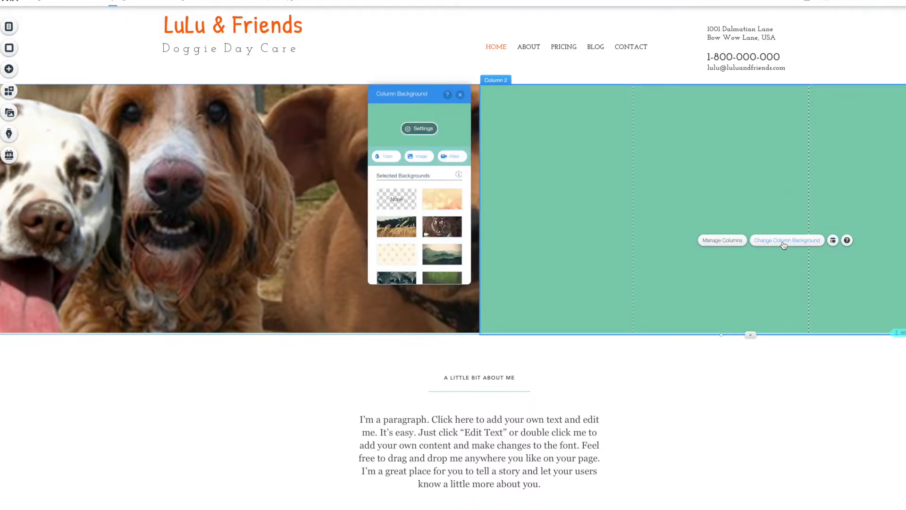
pyautogui.click(419, 156)
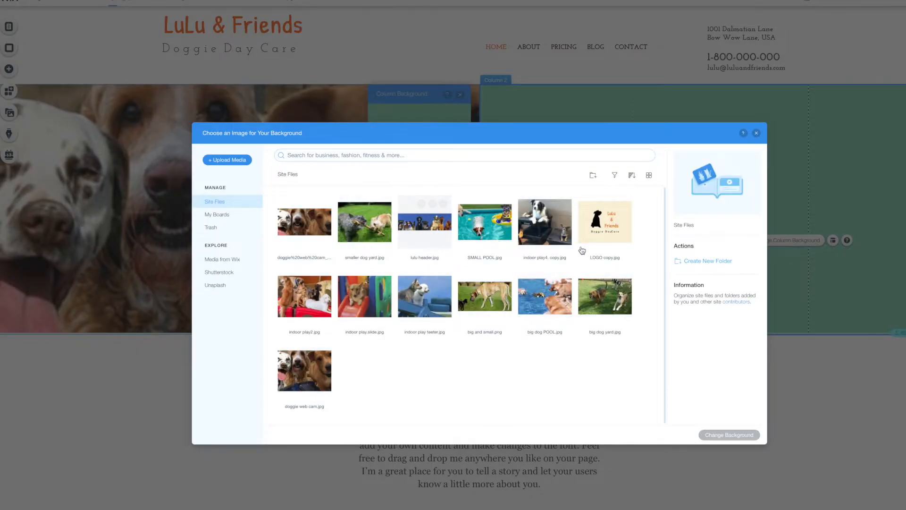
pyautogui.click(611, 235)
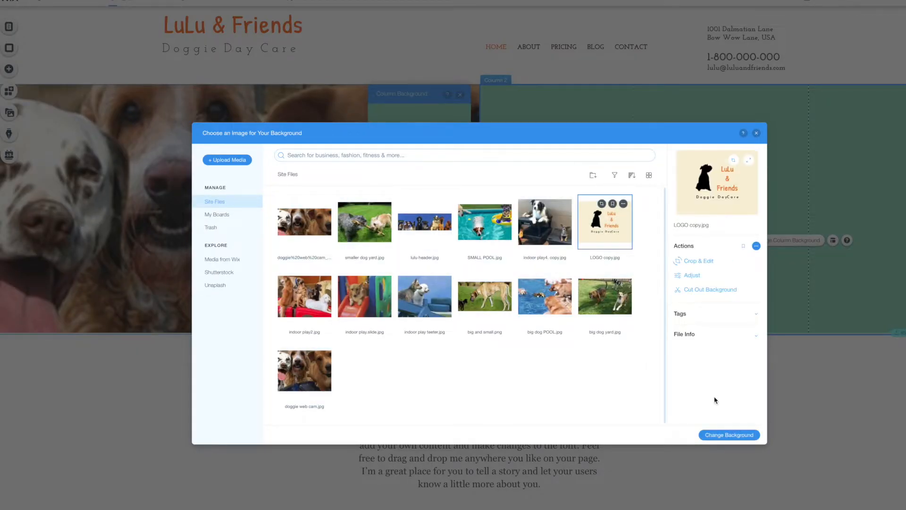
pyautogui.click(734, 435)
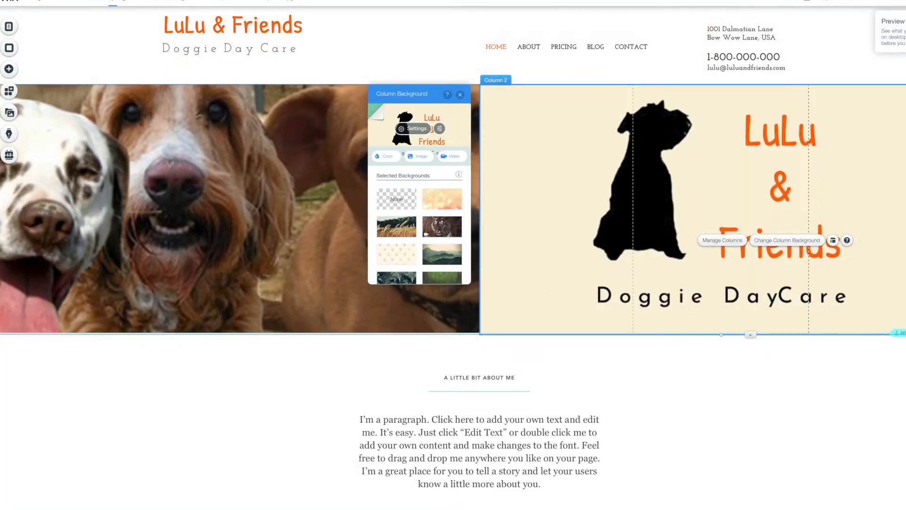
pyautogui.click(899, 8)
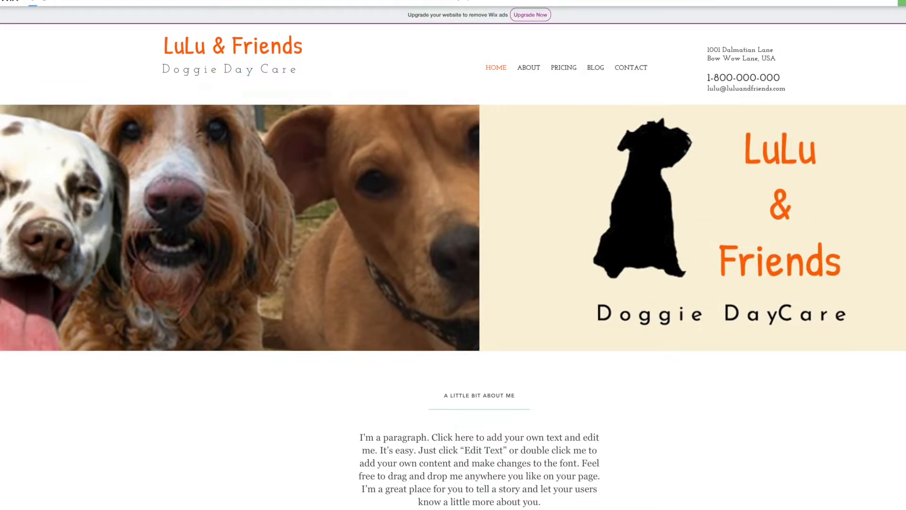
pyautogui.click(902, 2)
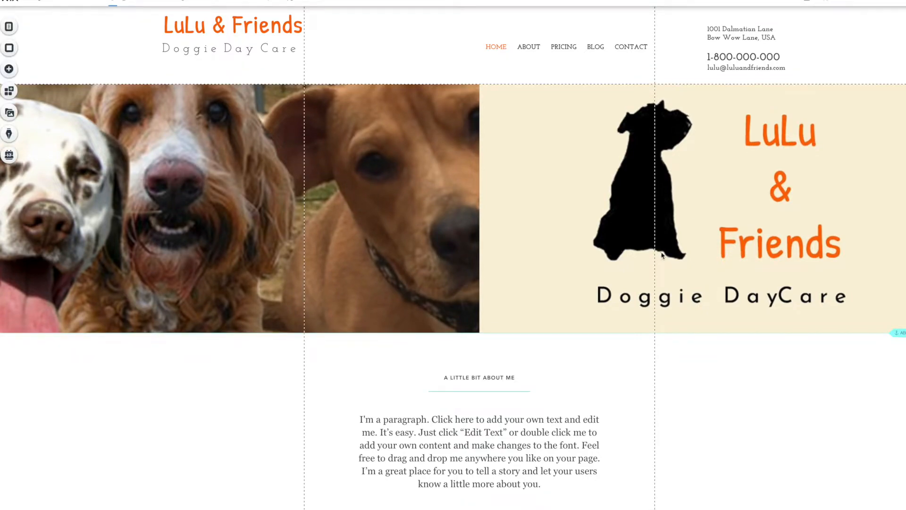
# Delete the A LITTLE BIT ABOUT ME heading, its divider line and the placeholder paragraph.
pyautogui.scroll(-4, 530, 329)
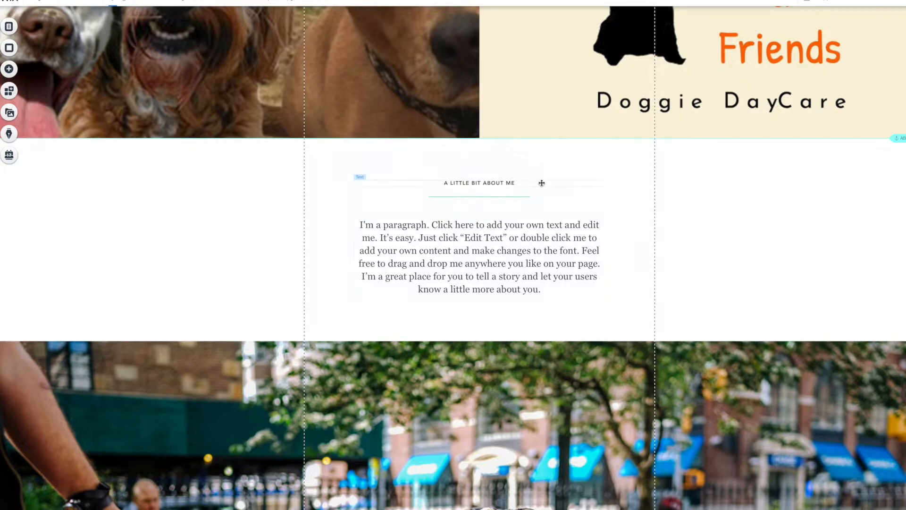
pyautogui.click(488, 184)
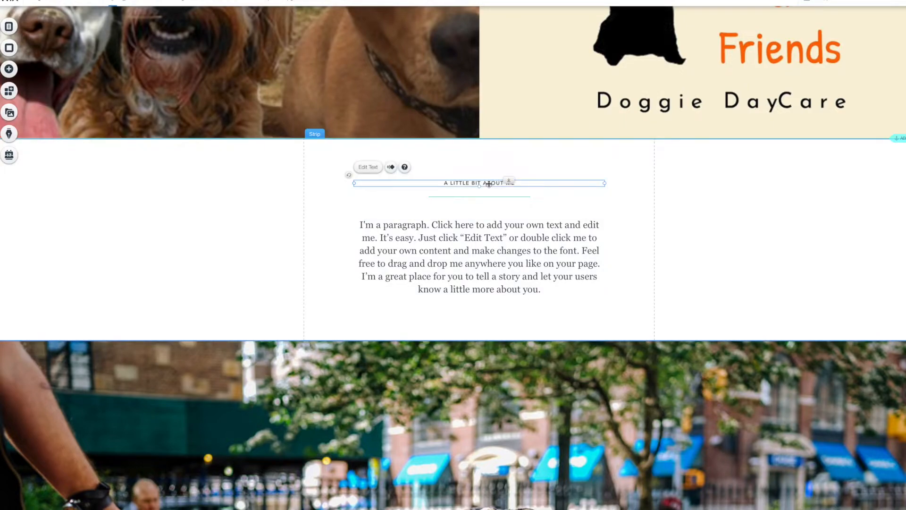
pyautogui.press('Delete')
pyautogui.click(486, 197)
pyautogui.press('Delete')
pyautogui.click(493, 251)
pyautogui.press('Delete')
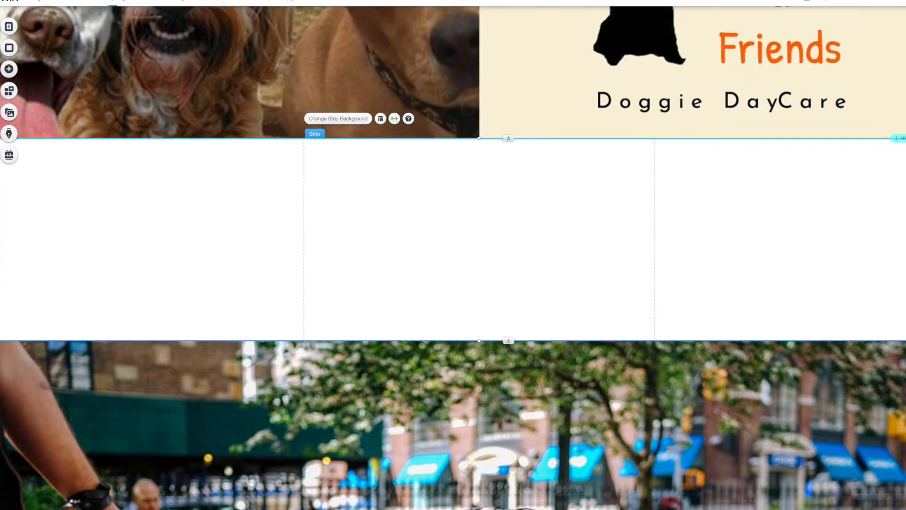
# View the reference screenshot of the design, then return to the editor.
pyautogui.click(742, 509)
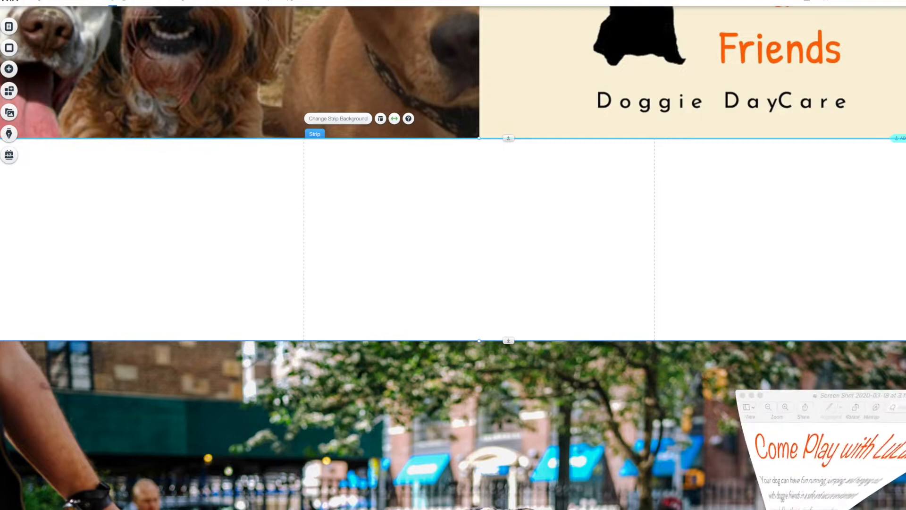
pyautogui.moveTo(793, 387); pyautogui.dragTo(700, 351)
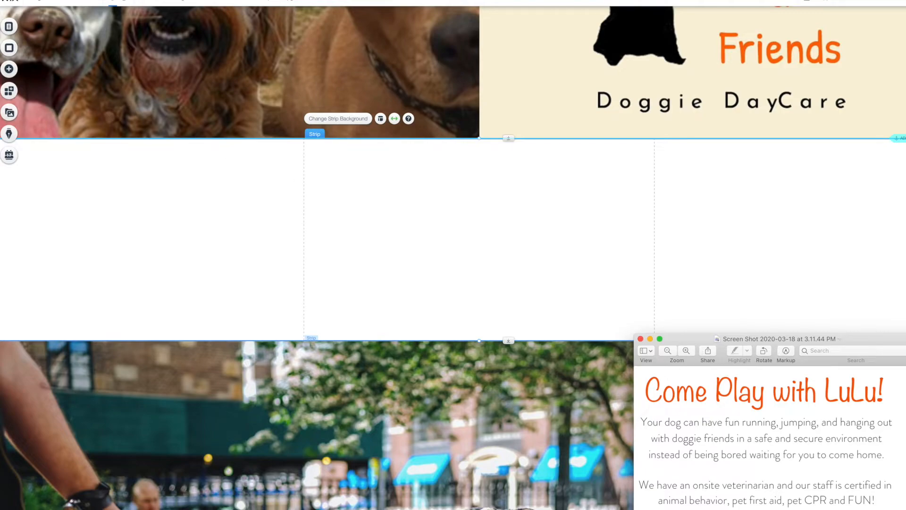
pyautogui.click(15, 70)
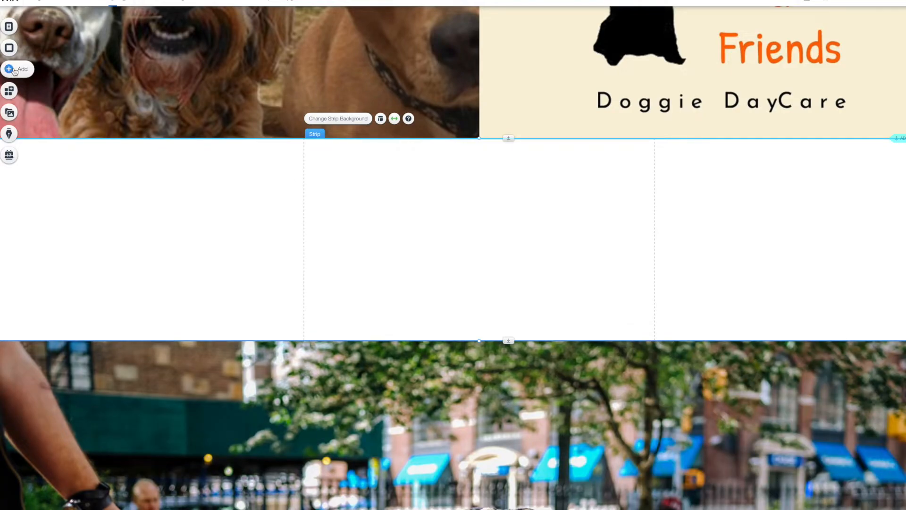
# Drop an 'Add Heading 3' text onto the blank strip and widen it to 864 px.
pyautogui.click(15, 70)
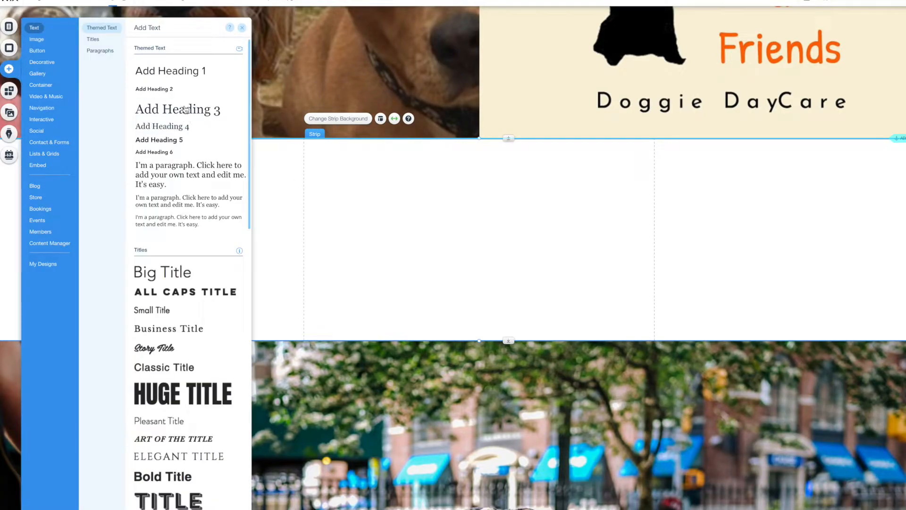
pyautogui.moveTo(188, 111); pyautogui.dragTo(451, 211)
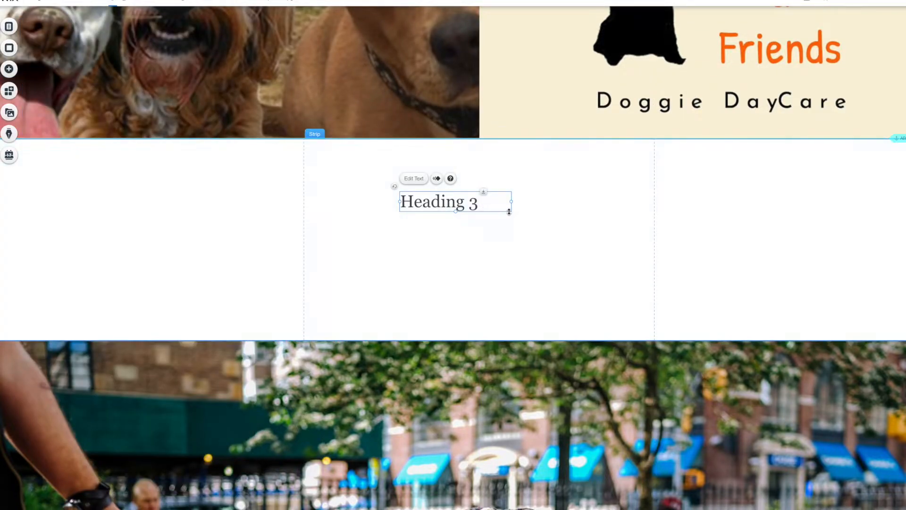
pyautogui.moveTo(612, 196); pyautogui.dragTo(632, 201)
pyautogui.moveTo(398, 202); pyautogui.dragTo(319, 171)
pyautogui.moveTo(544, 183); pyautogui.dragTo(621, 183)
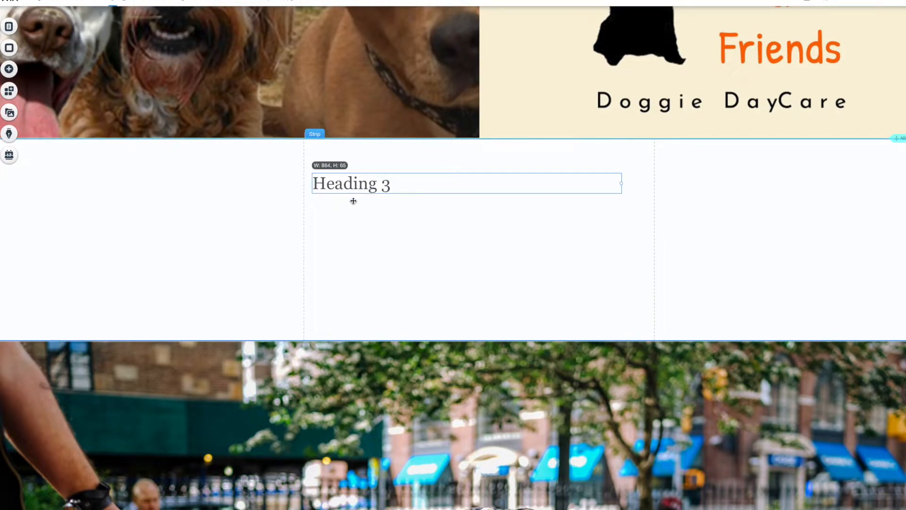
pyautogui.click(333, 162)
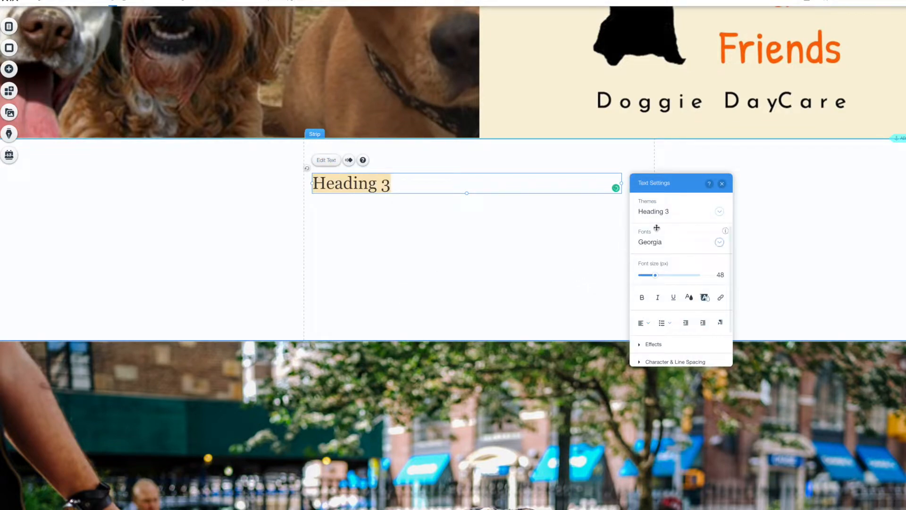
# Set the heading to Patrick Hand font, orange #F96807, at 93 px.
pyautogui.click(653, 242)
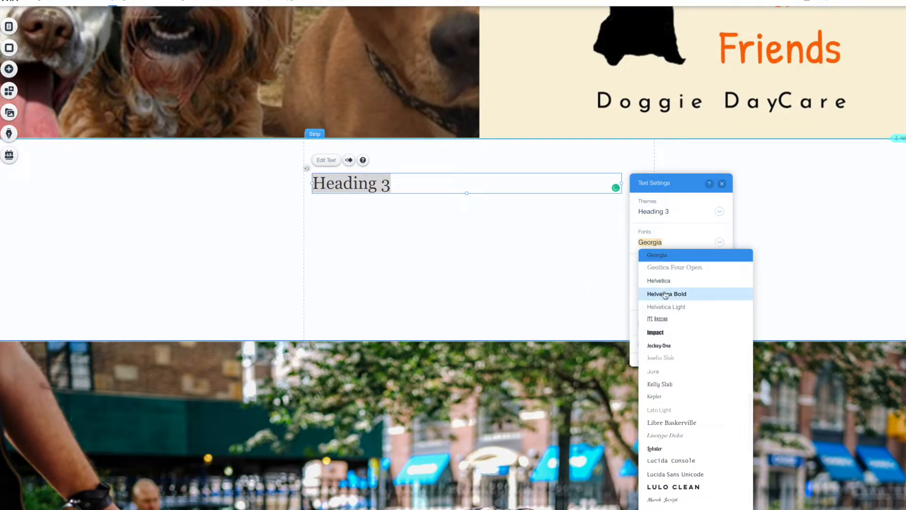
pyautogui.write('Patrick Hand')
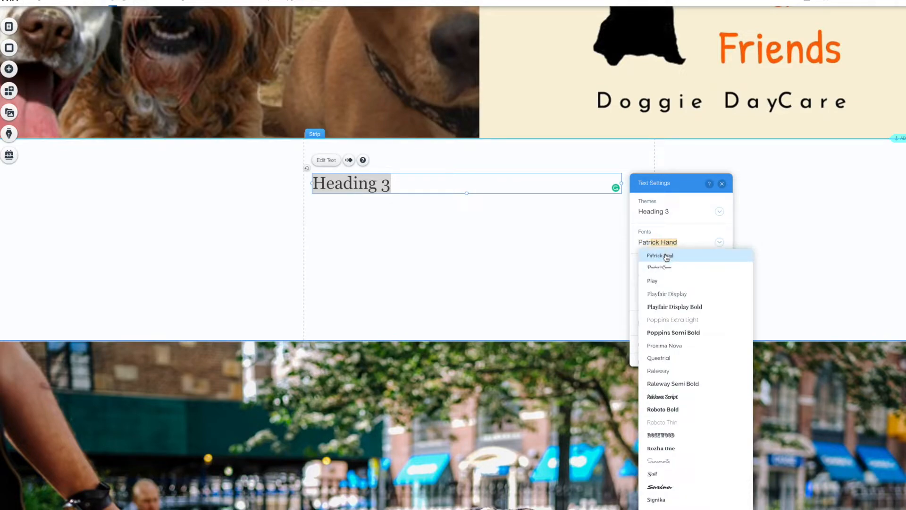
pyautogui.click(666, 256)
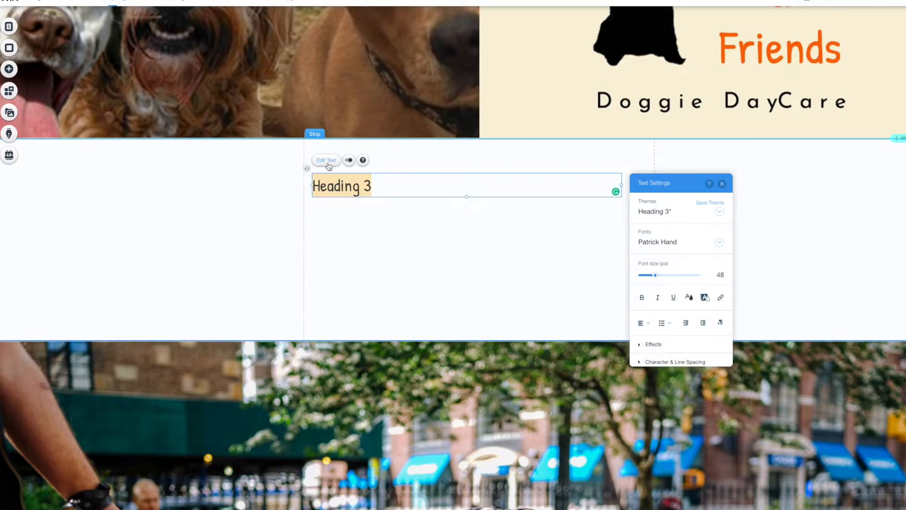
pyautogui.click(690, 298)
pyautogui.click(668, 299)
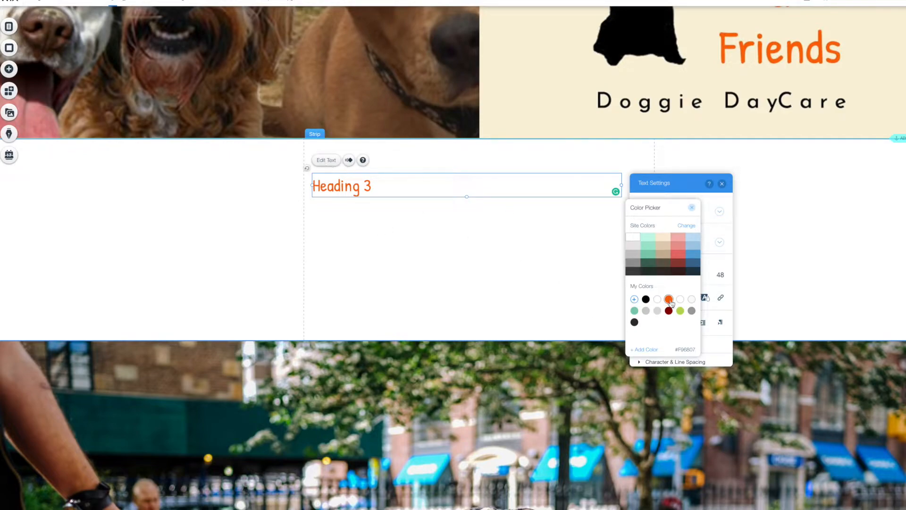
pyautogui.click(692, 209)
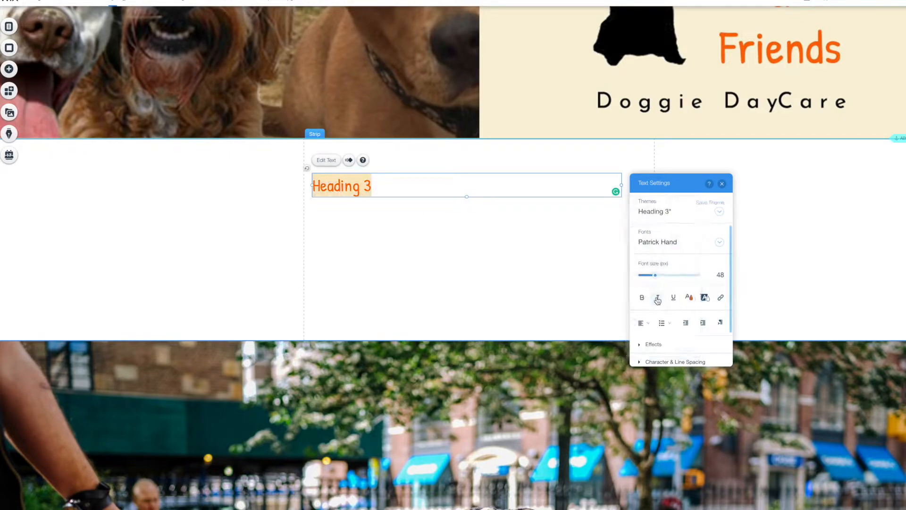
pyautogui.moveTo(668, 278); pyautogui.dragTo(670, 274)
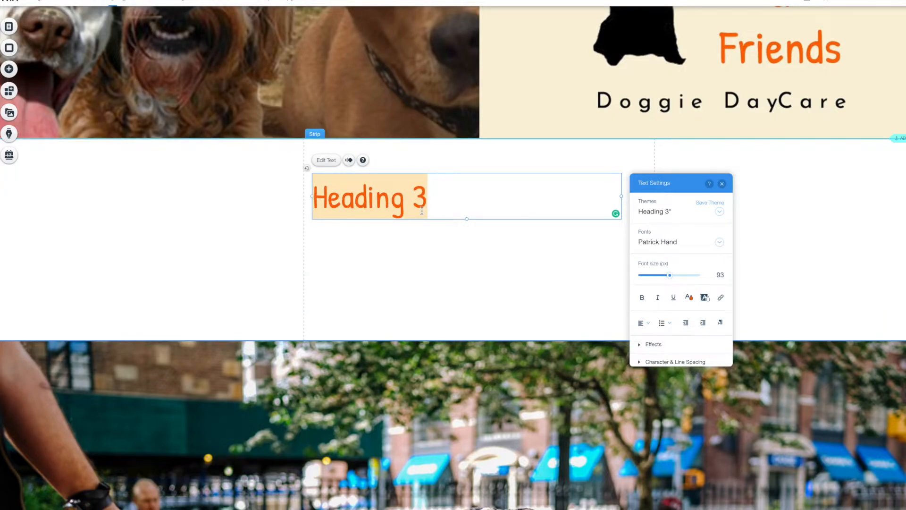
# Replace the heading text with 'Come Play with LuLu', correcting the typos.
pyautogui.write('L')
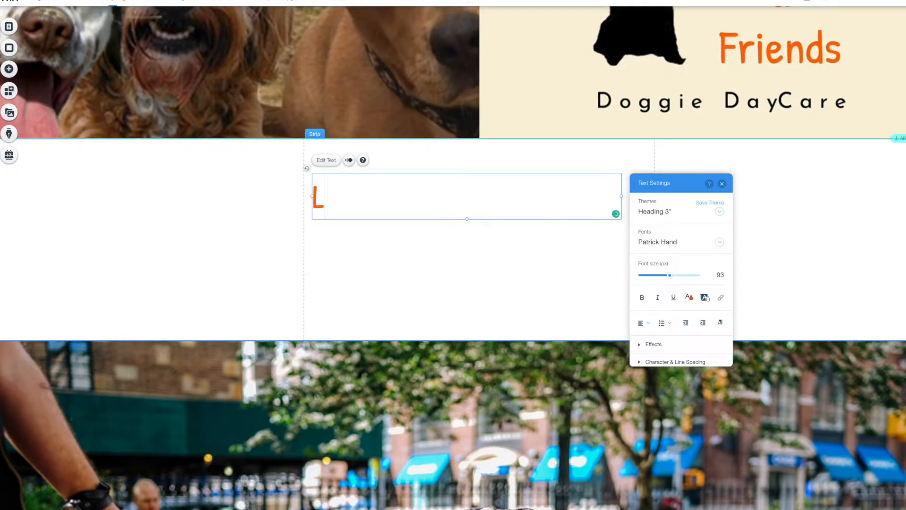
pyautogui.press('BackSpace')
pyautogui.write('Co')
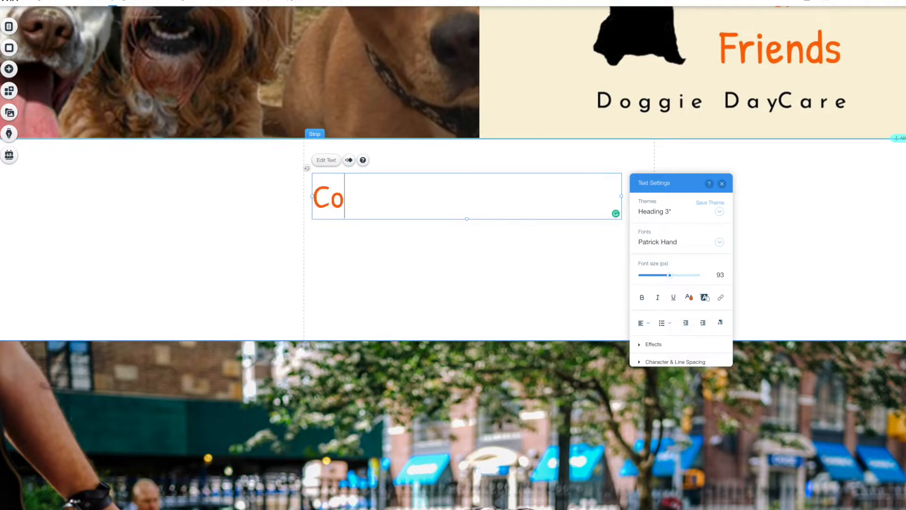
pyautogui.write('me P')
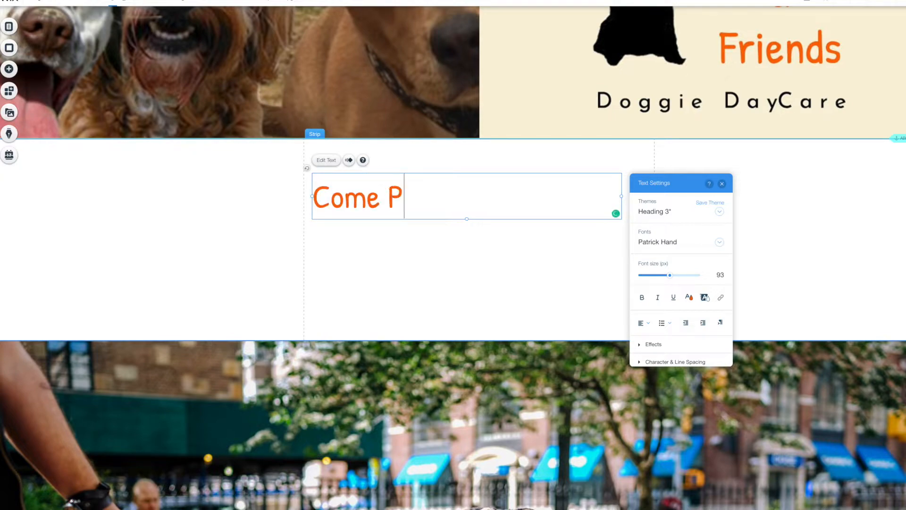
pyautogui.write('lay woith')
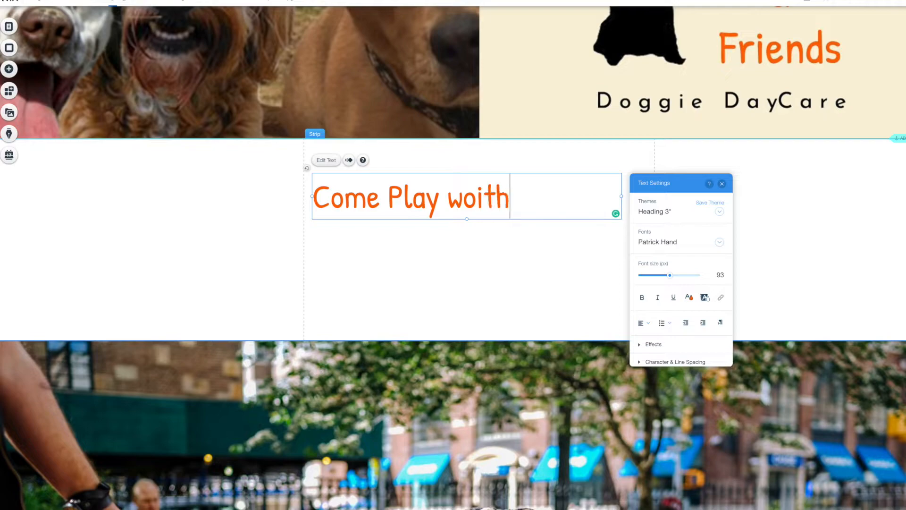
pyautogui.press('BackSpace')
pyautogui.press('BackSpace')
pyautogui.press('BackSpace')
pyautogui.press('BackSpace')
pyautogui.write('ith ')
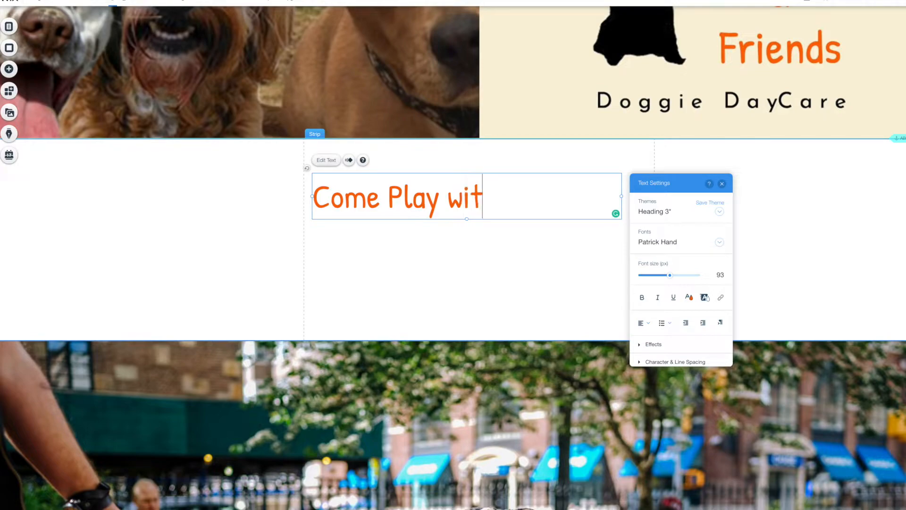
pyautogui.write('LuLu')
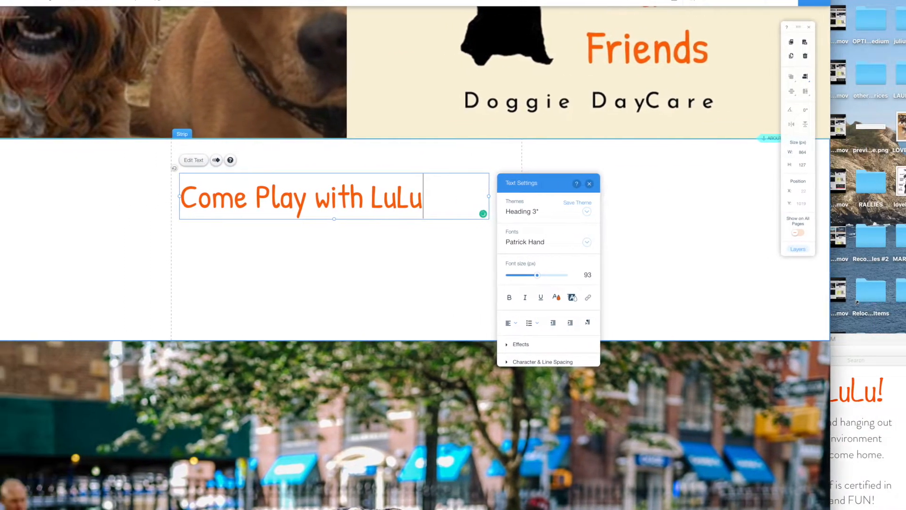
# Enlarge the heading text to 108 px and append ' !' so it reads 'Come Play with LuLu !'.
pyautogui.moveTo(901, 289); pyautogui.dragTo(905, 0)
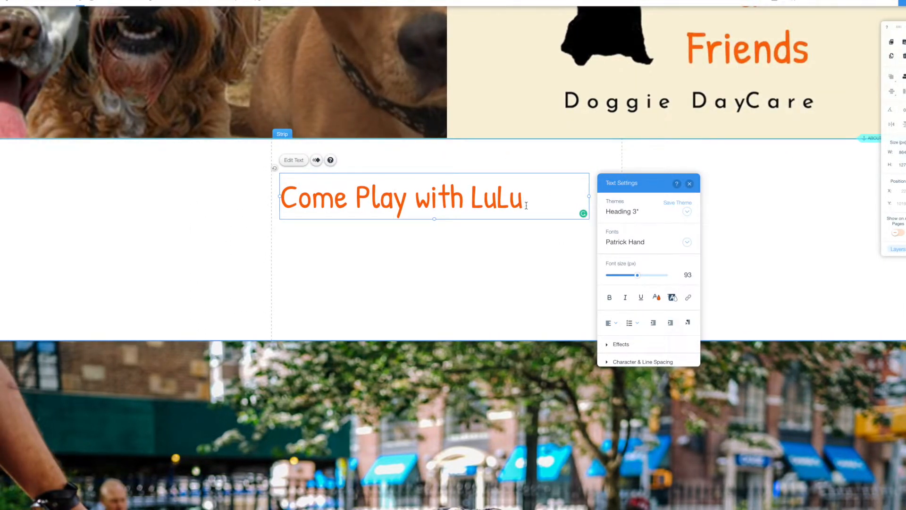
pyautogui.moveTo(643, 278); pyautogui.dragTo(648, 275)
pyautogui.moveTo(525, 197); pyautogui.dragTo(202, 199)
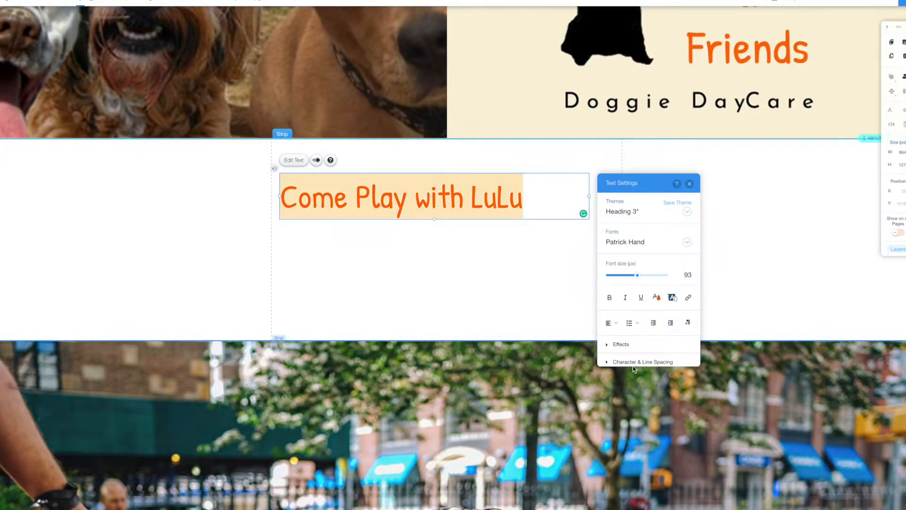
pyautogui.moveTo(643, 278); pyautogui.dragTo(642, 275)
pyautogui.click(566, 210)
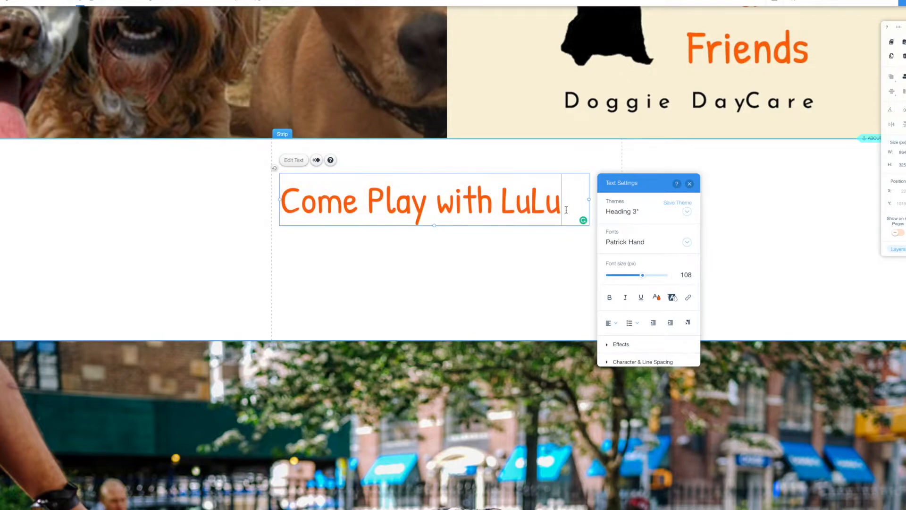
pyautogui.write('!')
pyautogui.click(429, 208)
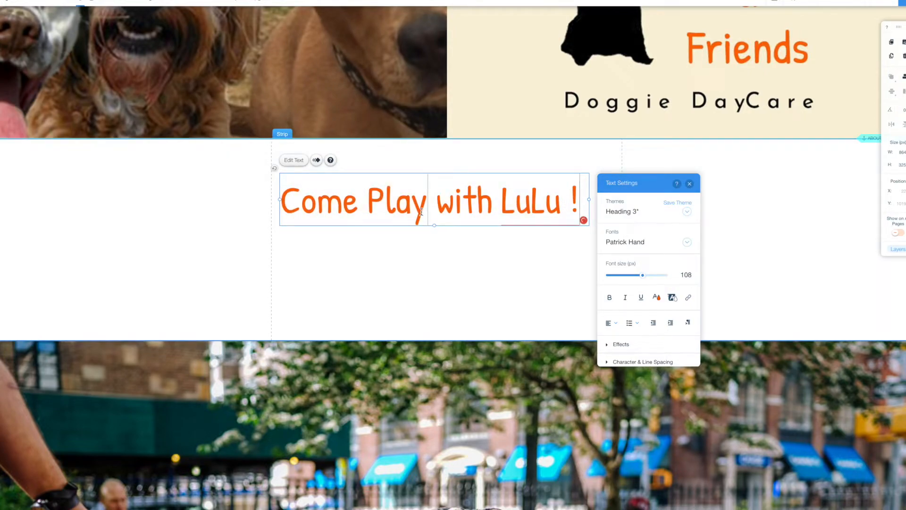
# Close Text Settings and raise the heading box slightly within the section.
pyautogui.click(689, 183)
pyautogui.moveTo(493, 201); pyautogui.dragTo(505, 184)
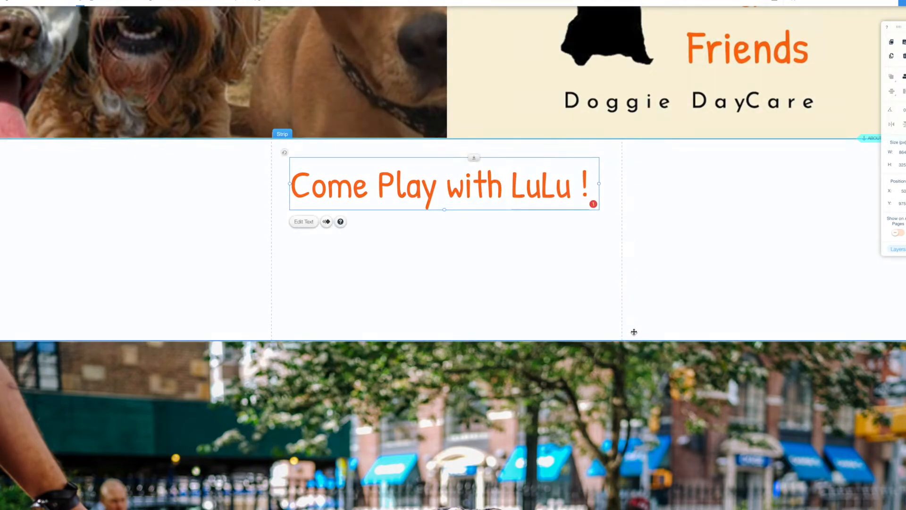
pyautogui.click(225, 170)
pyautogui.doubleClick(441, 189)
pyautogui.moveTo(440, 189); pyautogui.dragTo(441, 184)
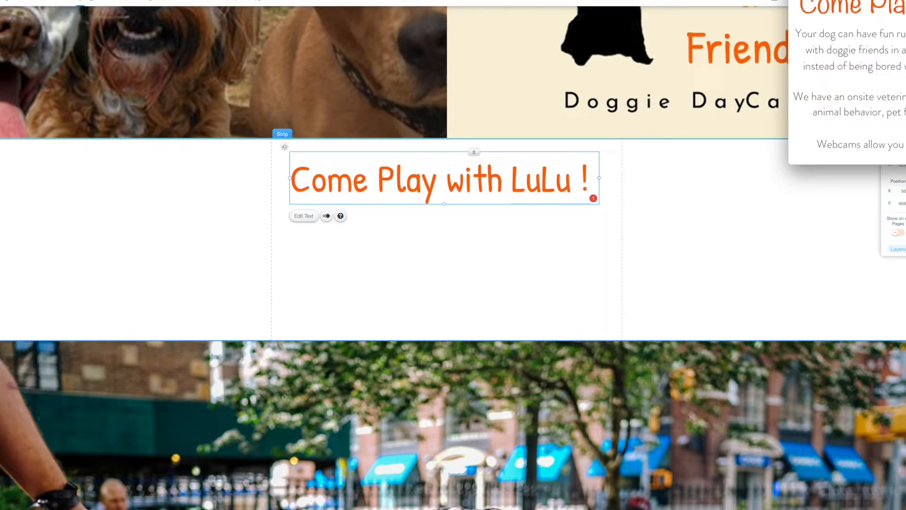
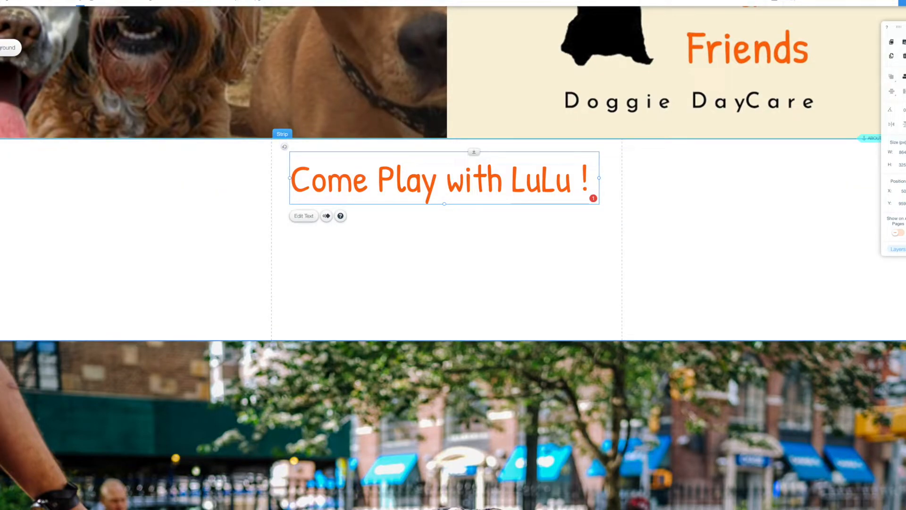
# Add a paragraph text box below the 'Come Play with LuLu !' heading.
pyautogui.click(1, 69)
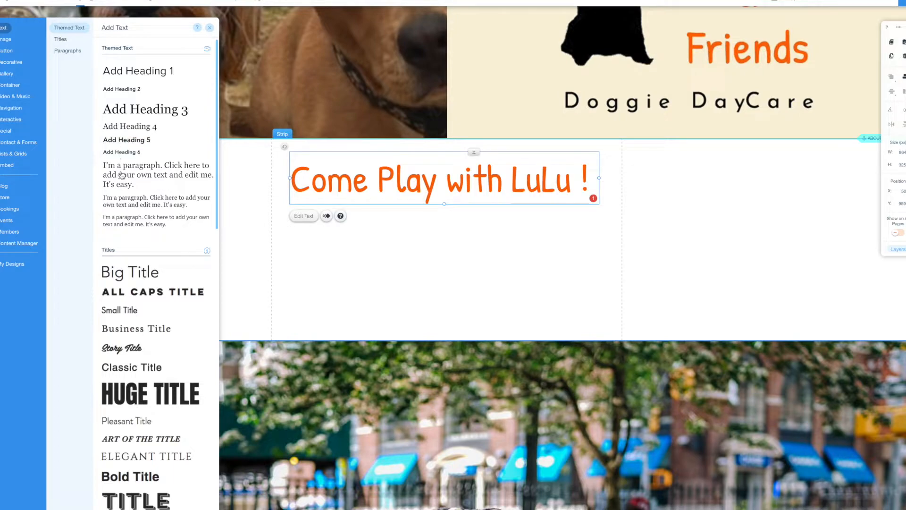
pyautogui.moveTo(121, 175); pyautogui.dragTo(359, 217)
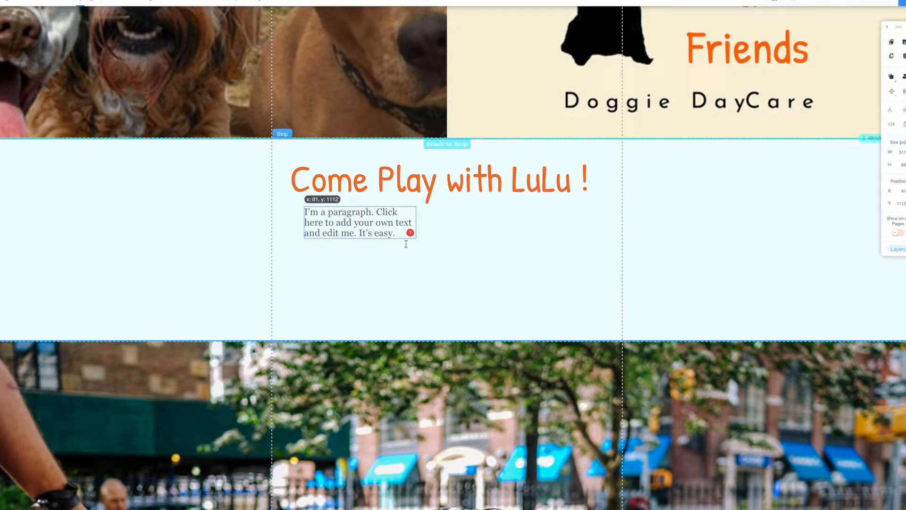
pyautogui.moveTo(415, 237); pyautogui.dragTo(542, 285)
# Enlarge the new paragraph box to about 763 × 252 px.
pyautogui.click(390, 221)
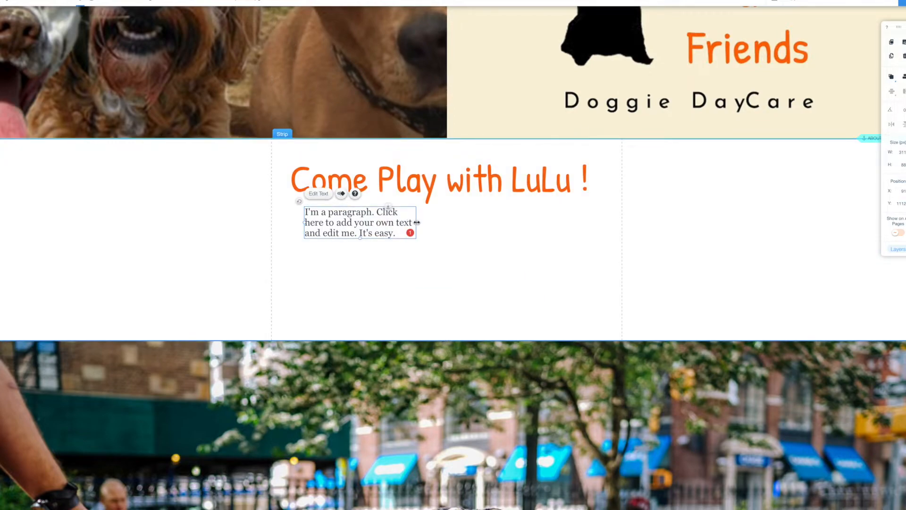
pyautogui.moveTo(416, 222); pyautogui.dragTo(577, 225)
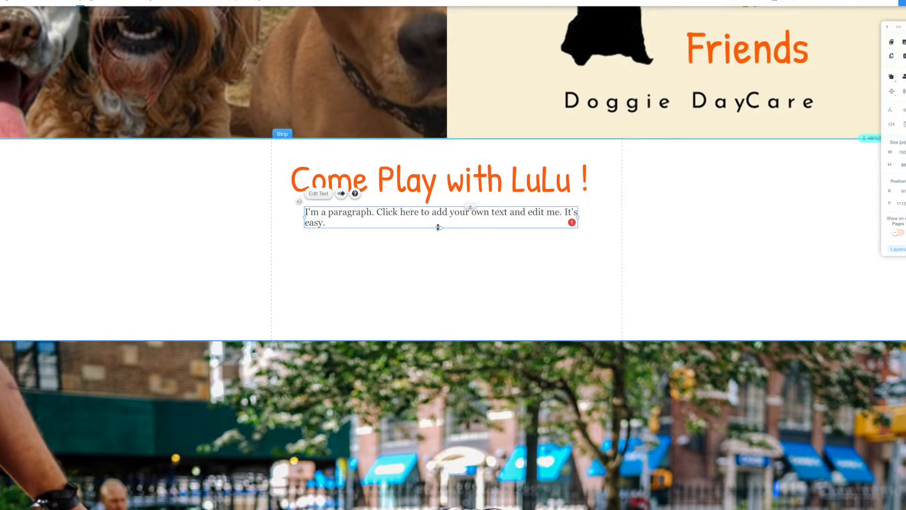
pyautogui.moveTo(441, 232); pyautogui.dragTo(441, 251)
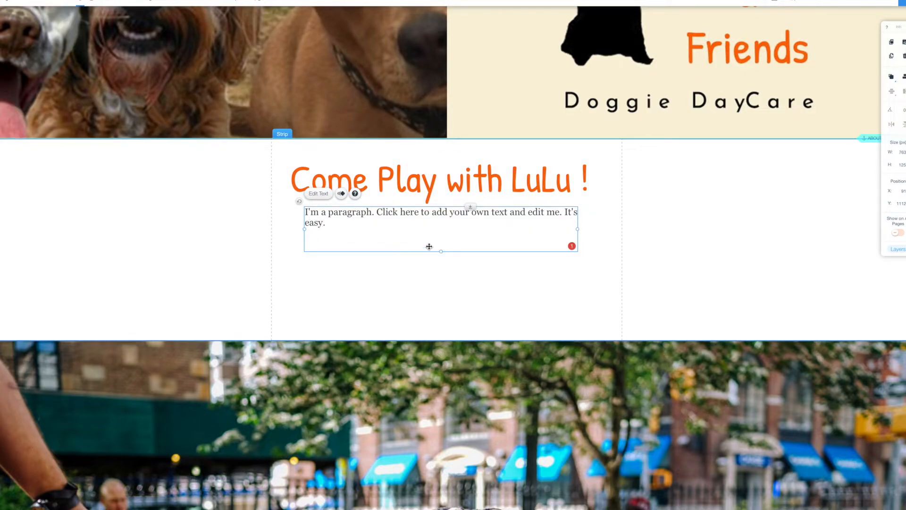
pyautogui.moveTo(440, 259); pyautogui.dragTo(441, 297)
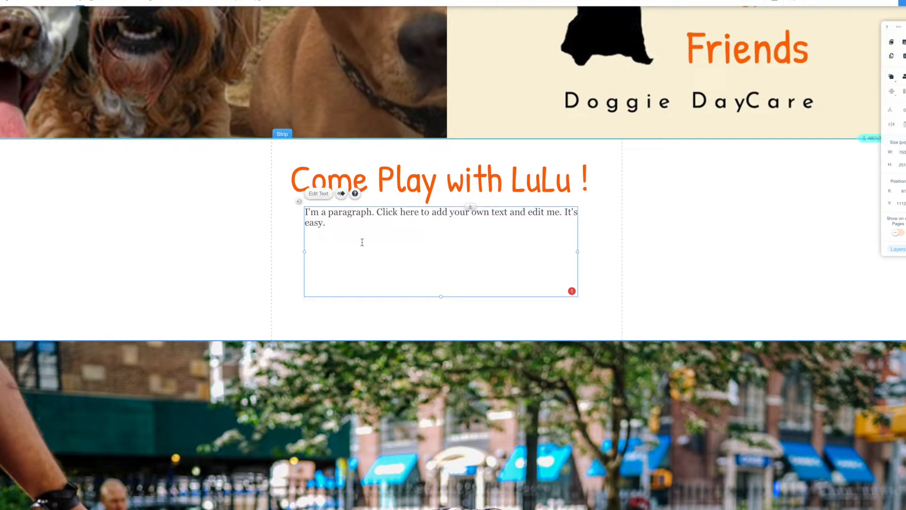
pyautogui.moveTo(329, 232); pyautogui.dragTo(331, 233)
pyautogui.click(324, 214)
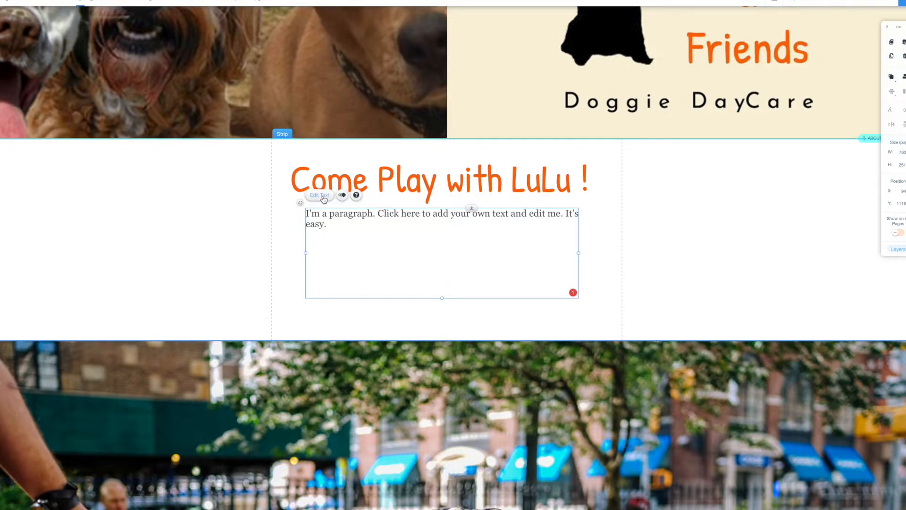
# Set the paragraph to Josefin Slab at 48 px and widen its box on both sides.
pyautogui.click(324, 195)
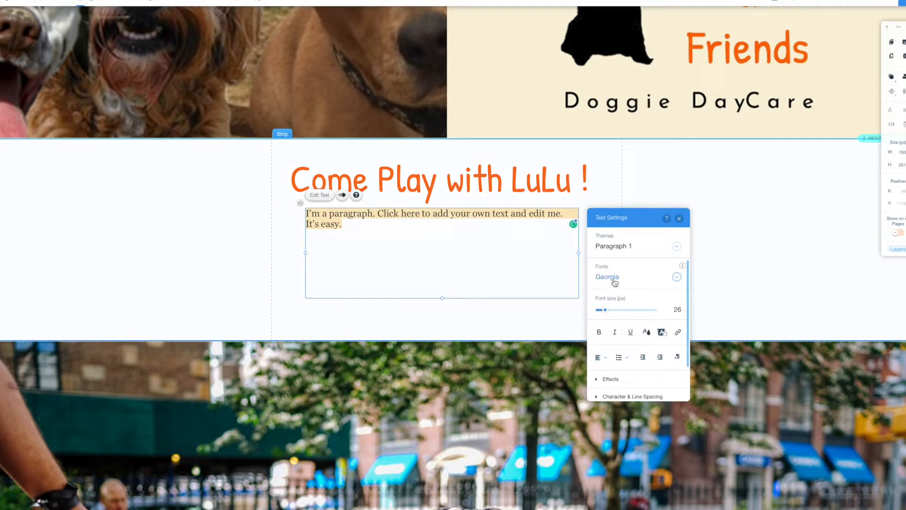
pyautogui.click(614, 279)
pyautogui.write('Josefin Slab')
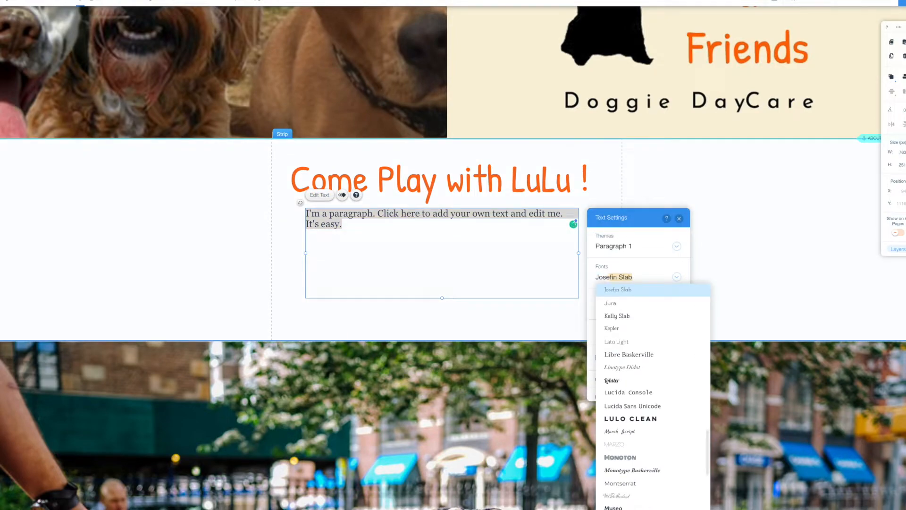
pyautogui.click(624, 290)
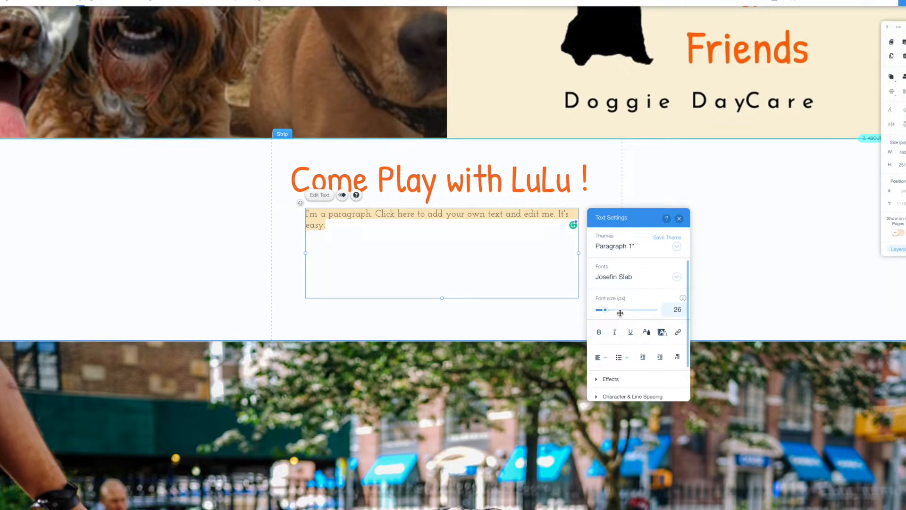
pyautogui.moveTo(605, 312); pyautogui.dragTo(612, 312)
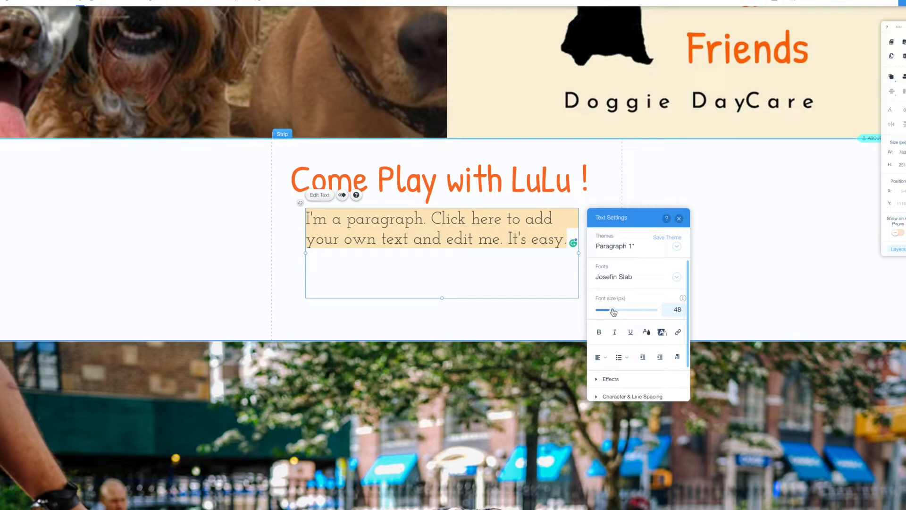
pyautogui.click(679, 219)
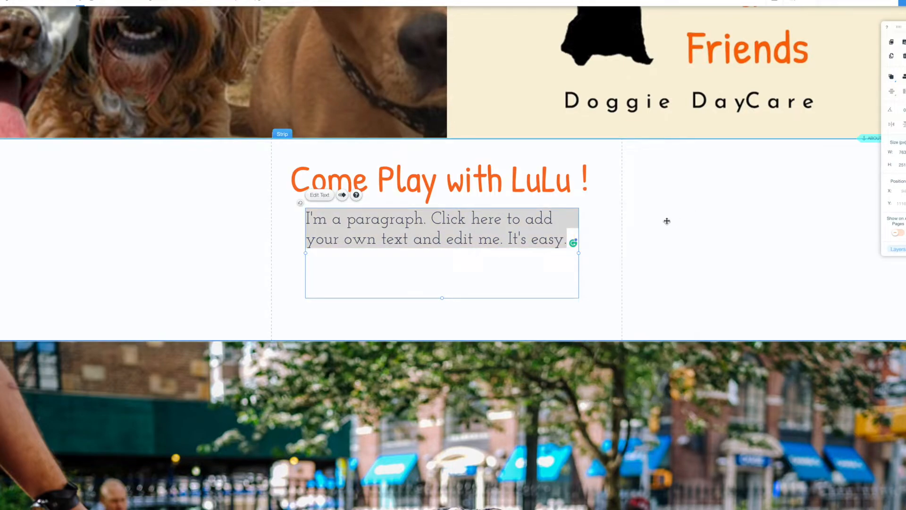
pyautogui.moveTo(597, 253); pyautogui.dragTo(607, 253)
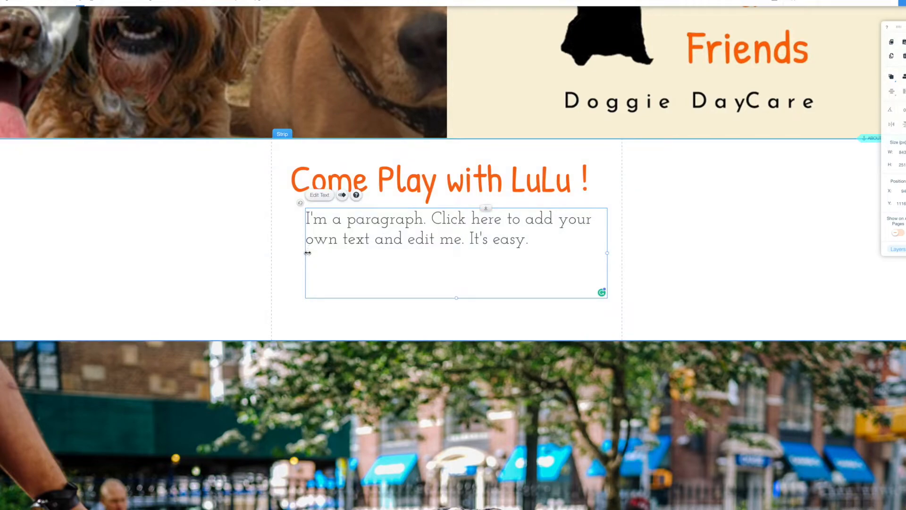
pyautogui.moveTo(300, 255); pyautogui.dragTo(286, 254)
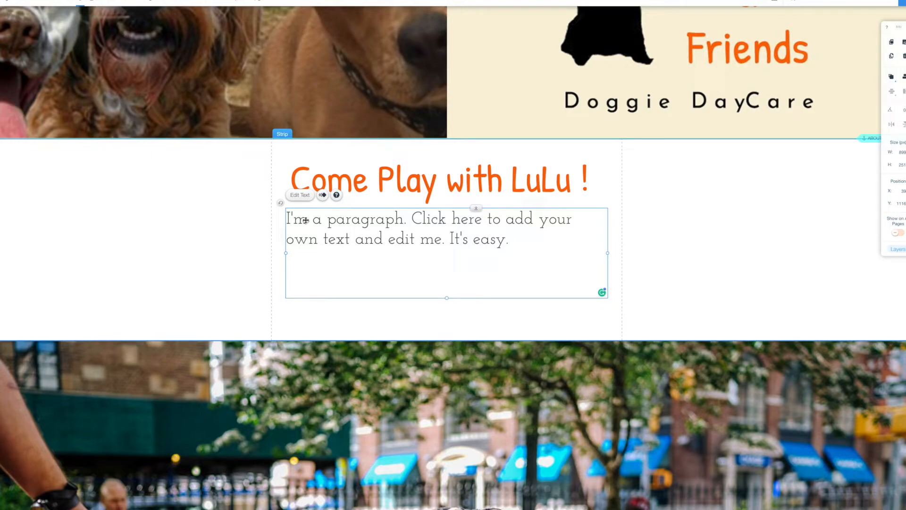
# Copy the paragraph's placeholder text and paste a second copy on a new line.
pyautogui.click(301, 195)
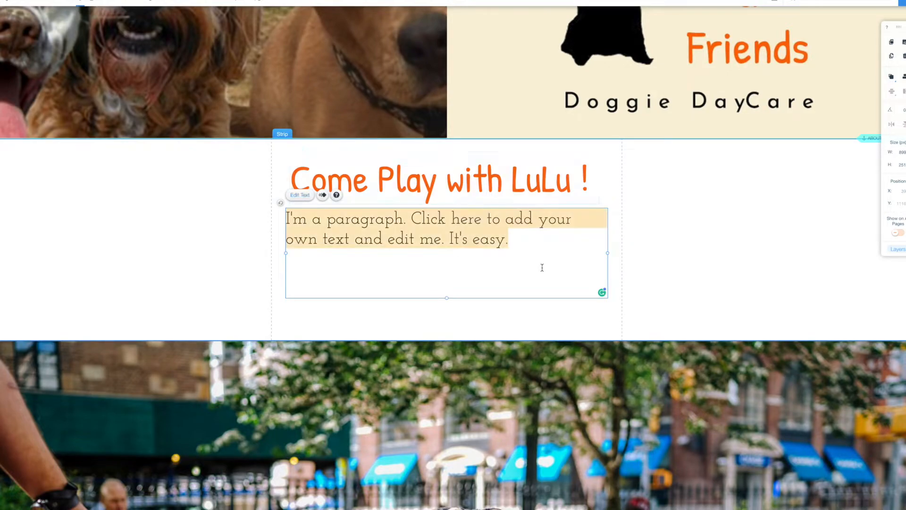
pyautogui.moveTo(531, 268); pyautogui.dragTo(274, 219)
pyautogui.press('super+c')
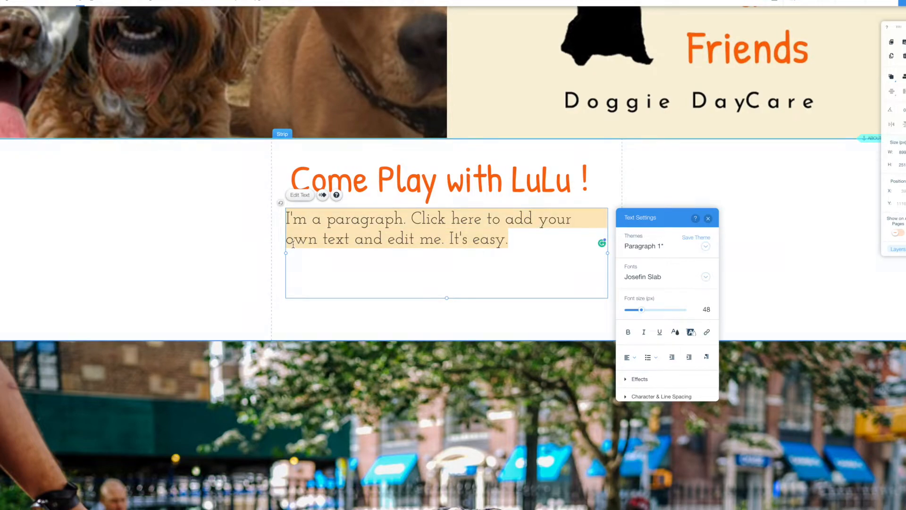
pyautogui.press('super+Tab')
pyautogui.click(533, 243)
pyautogui.press('Return')
pyautogui.press('super+v')
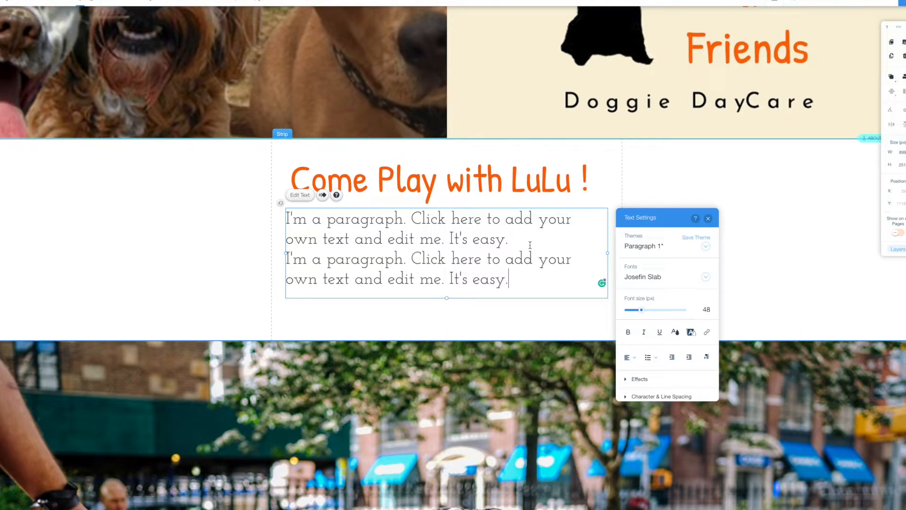
pyautogui.press('Escape')
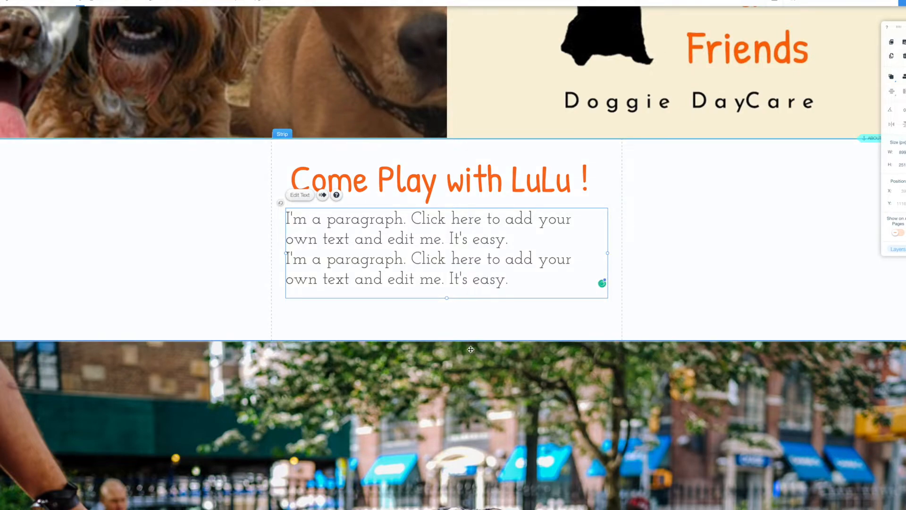
pyautogui.scroll(-3, 511, 400)
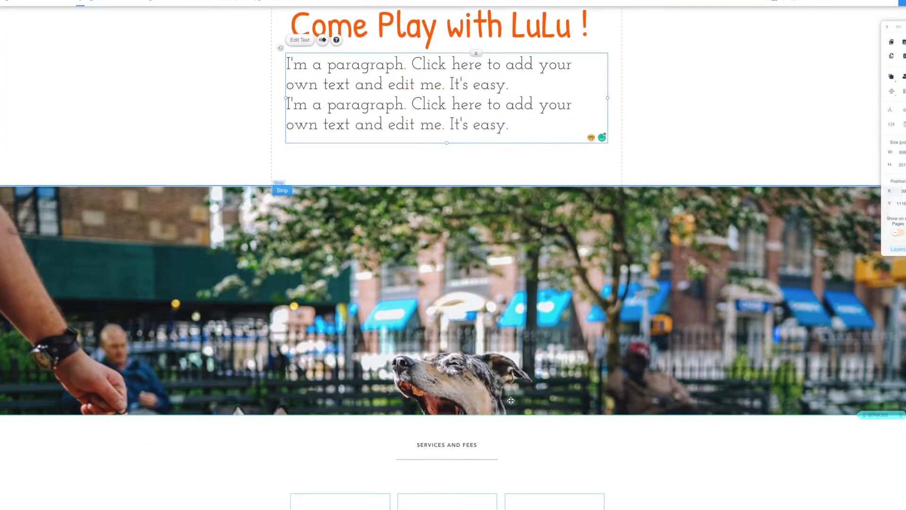
# Change the strip background under the paragraph to the lulu header.jpg image.
pyautogui.scroll(-2, 480, 303)
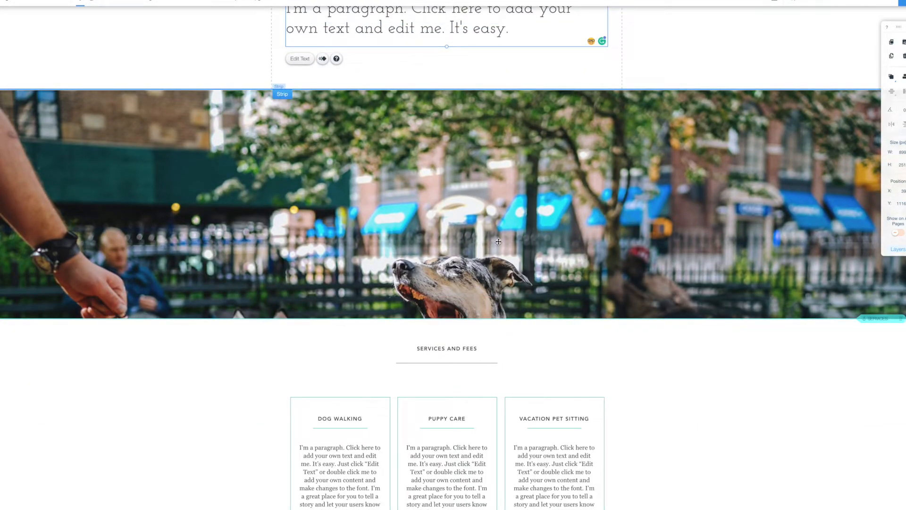
pyautogui.click(465, 202)
pyautogui.click(480, 182)
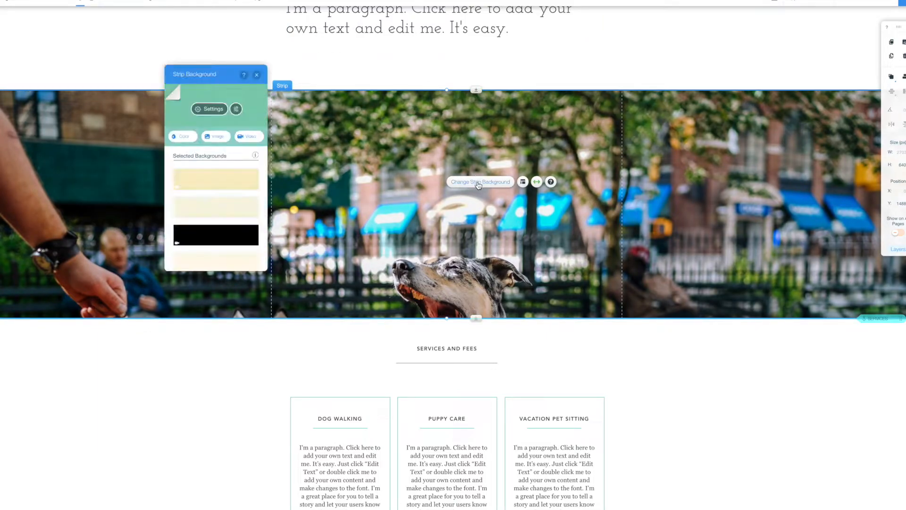
pyautogui.click(220, 137)
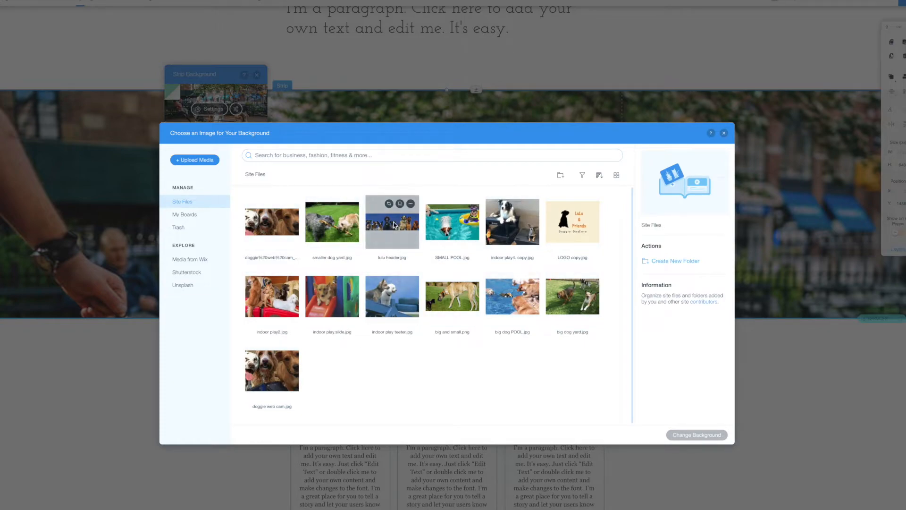
pyautogui.click(395, 230)
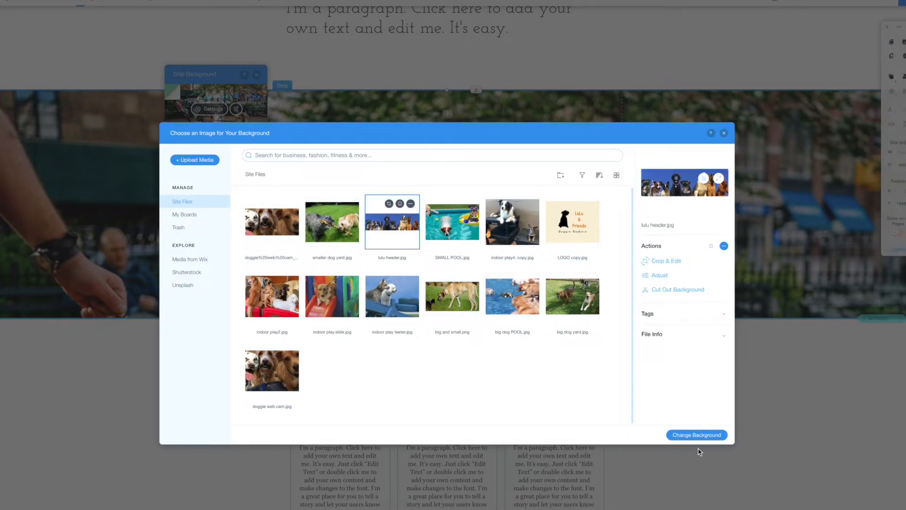
pyautogui.click(698, 438)
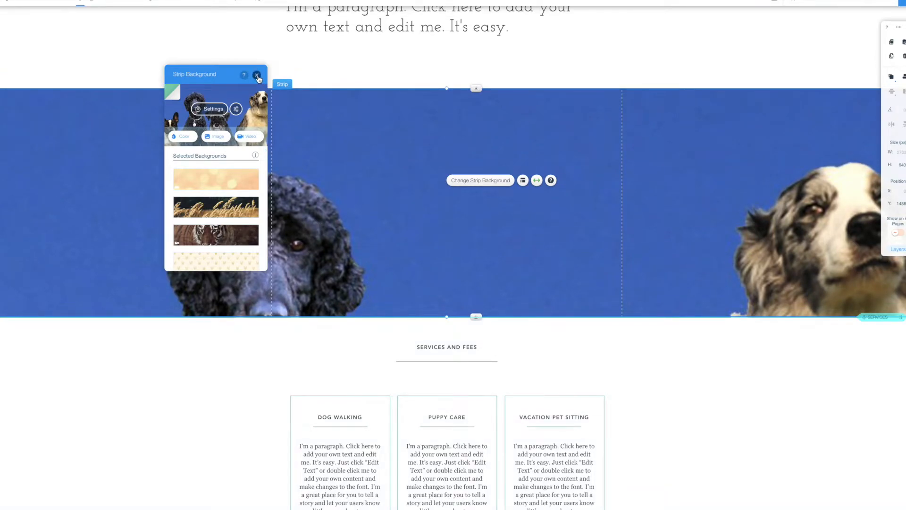
pyautogui.click(256, 76)
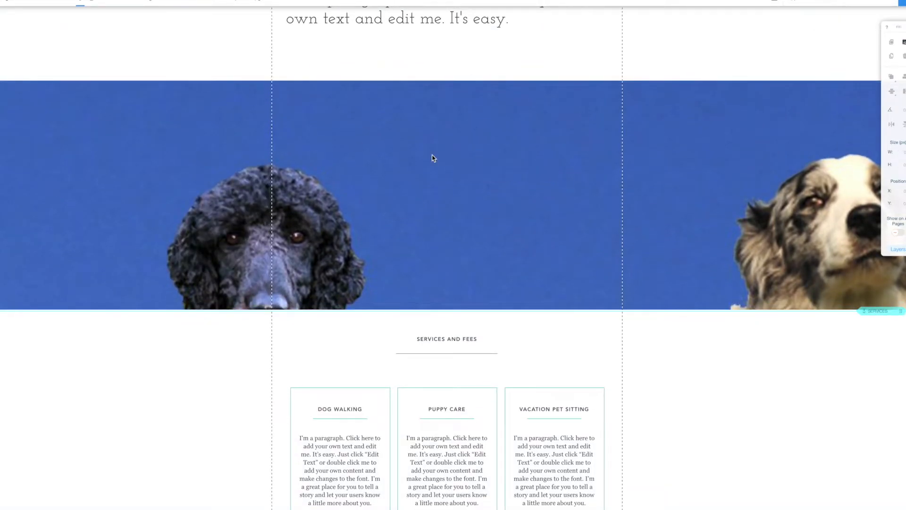
pyautogui.scroll(4, 368, 173)
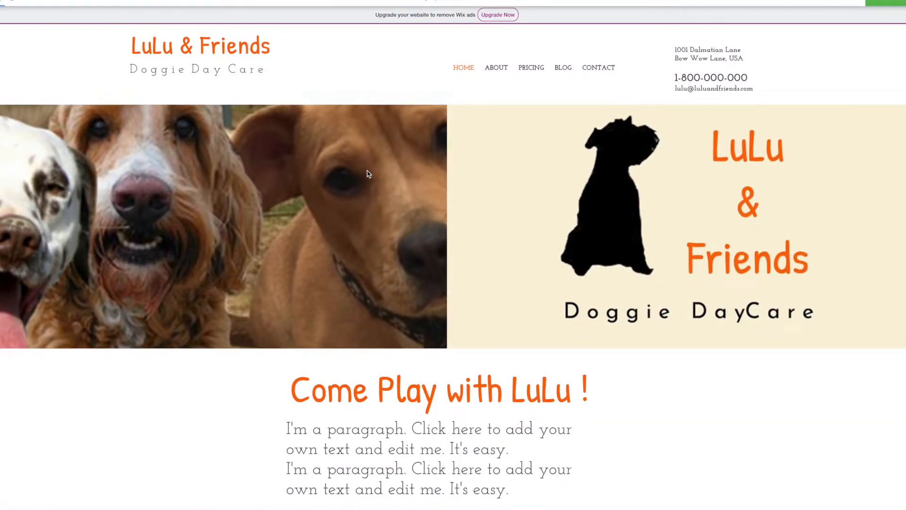
# Scroll the home page preview, then save the site with the free Wix domain.
pyautogui.scroll(-5, 369, 174)
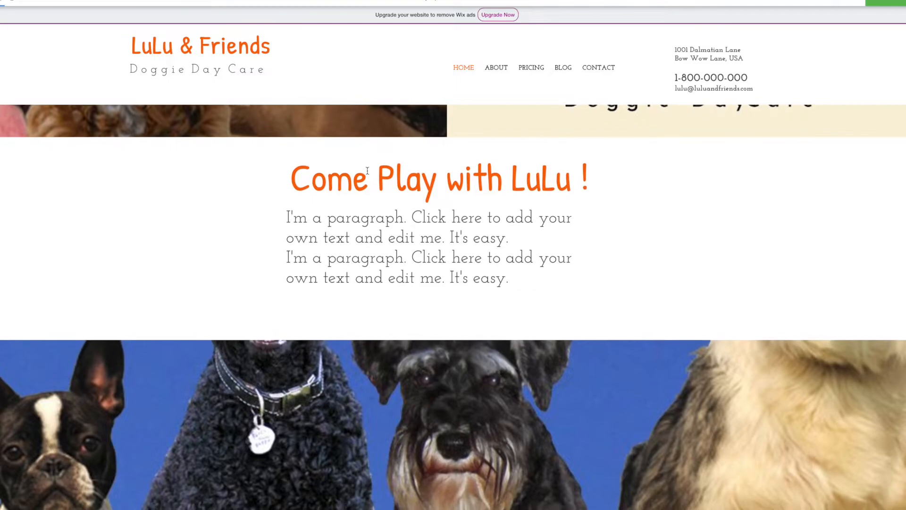
pyautogui.scroll(-10, 368, 170)
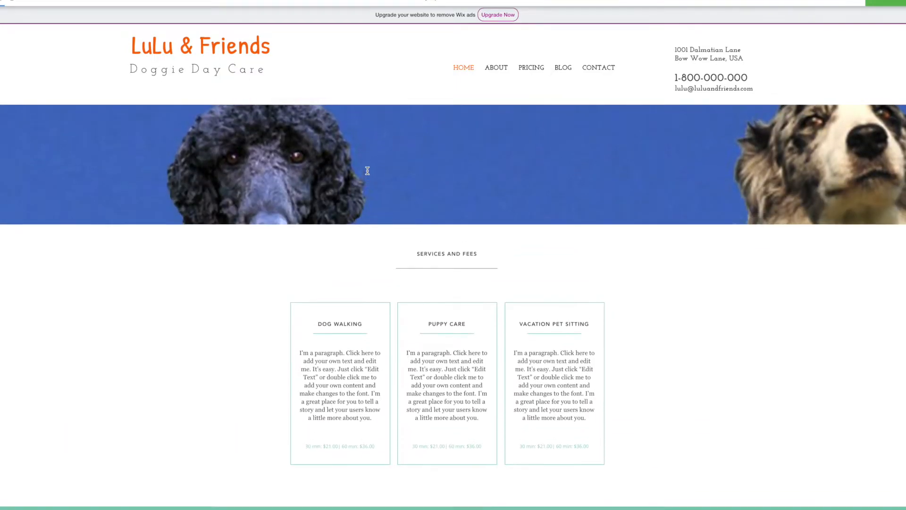
pyautogui.scroll(7, 368, 170)
pyautogui.scroll(-7, 367, 171)
pyautogui.scroll(-5, 367, 170)
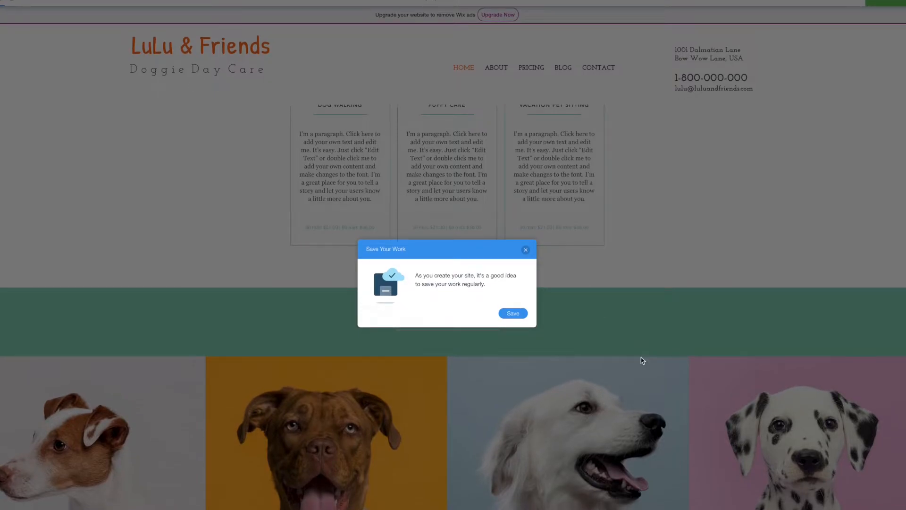
pyautogui.click(514, 313)
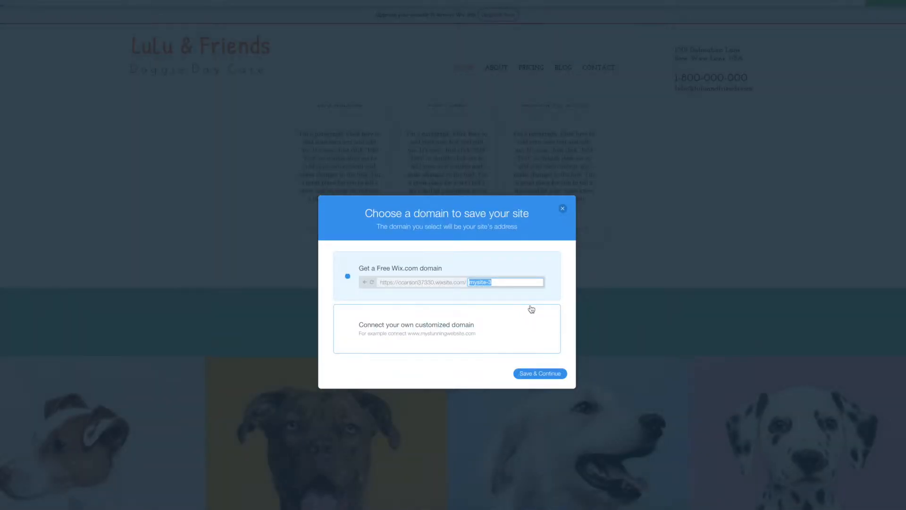
pyautogui.click(548, 380)
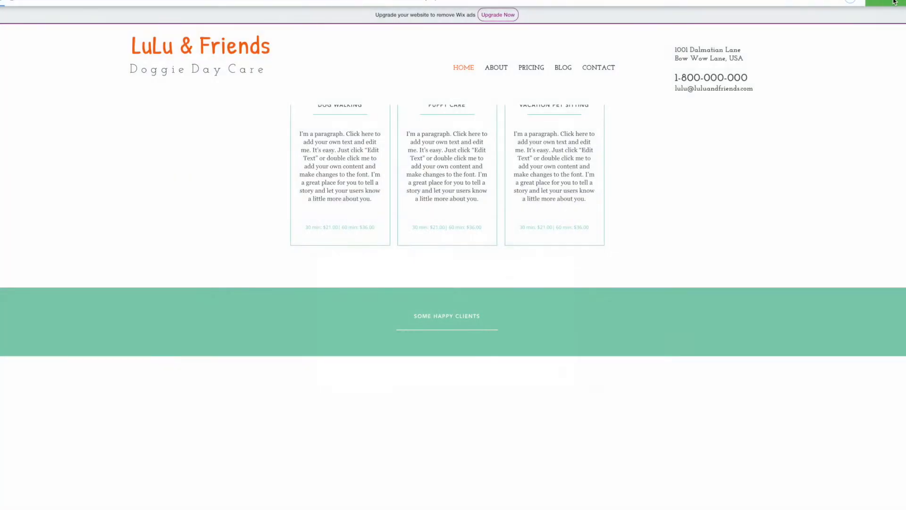
# Scroll through the preview to review the doubled paragraph and blue dog strip.
pyautogui.scroll(10, 429, 187)
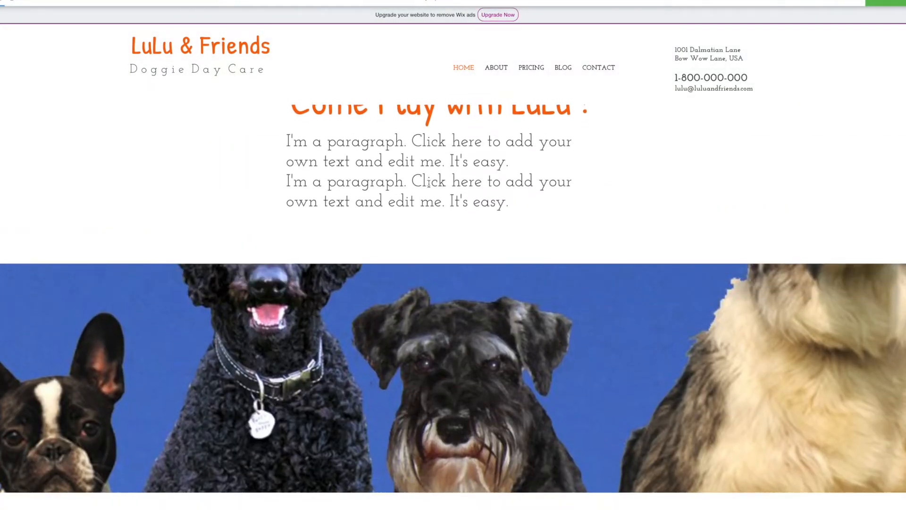
pyautogui.scroll(-1, 429, 187)
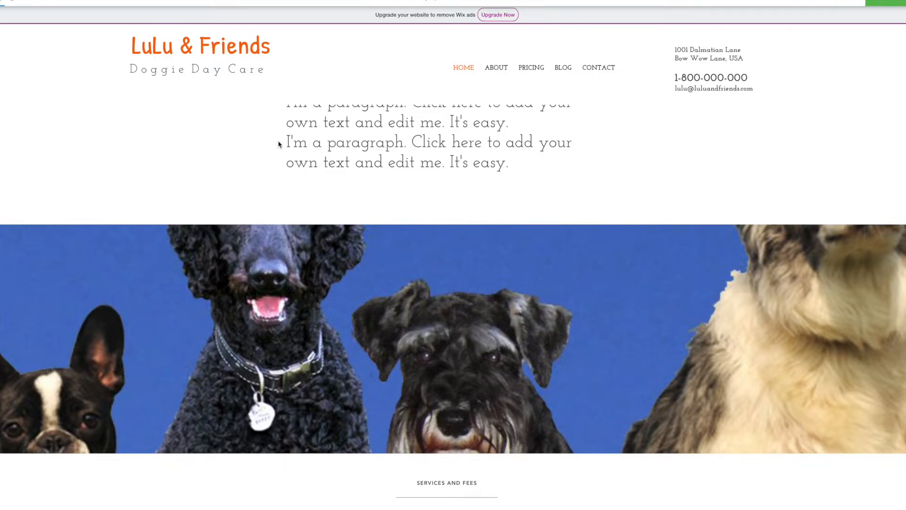
pyautogui.scroll(-5, 402, 232)
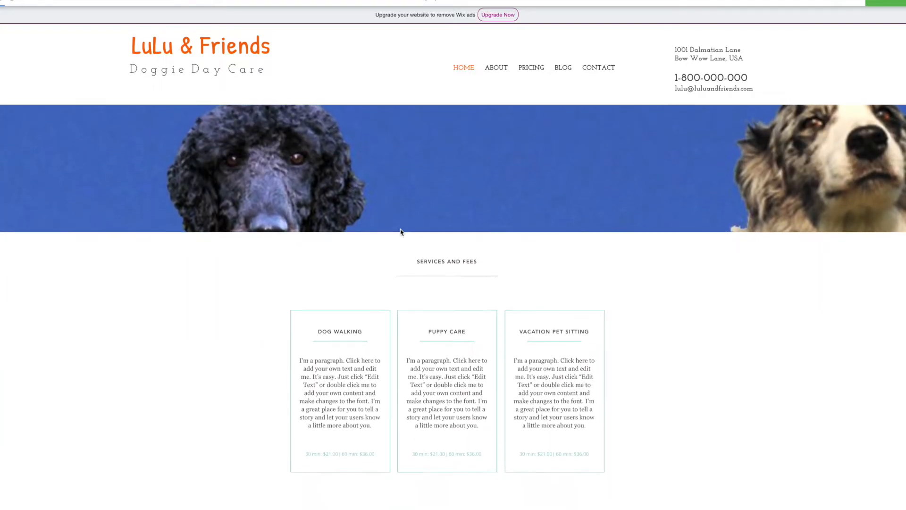
pyautogui.scroll(9, 401, 232)
pyautogui.scroll(-1, 402, 232)
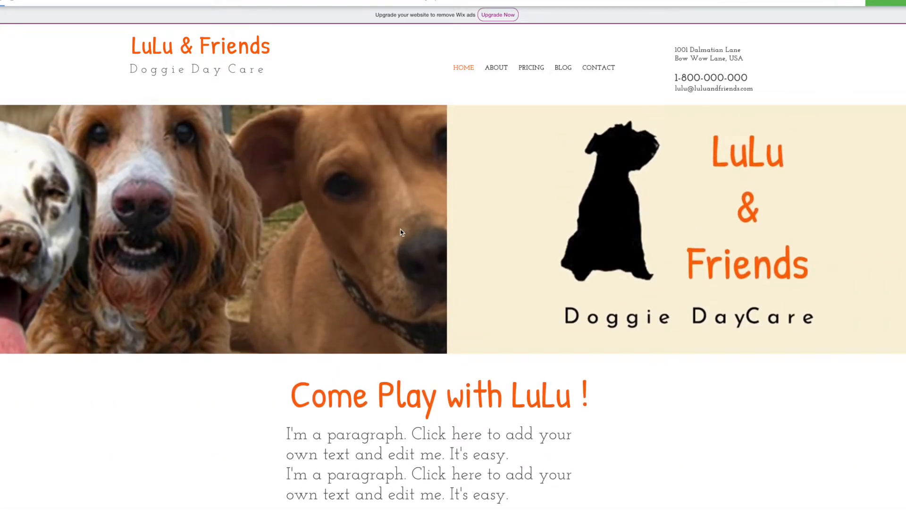
pyautogui.scroll(-7, 402, 232)
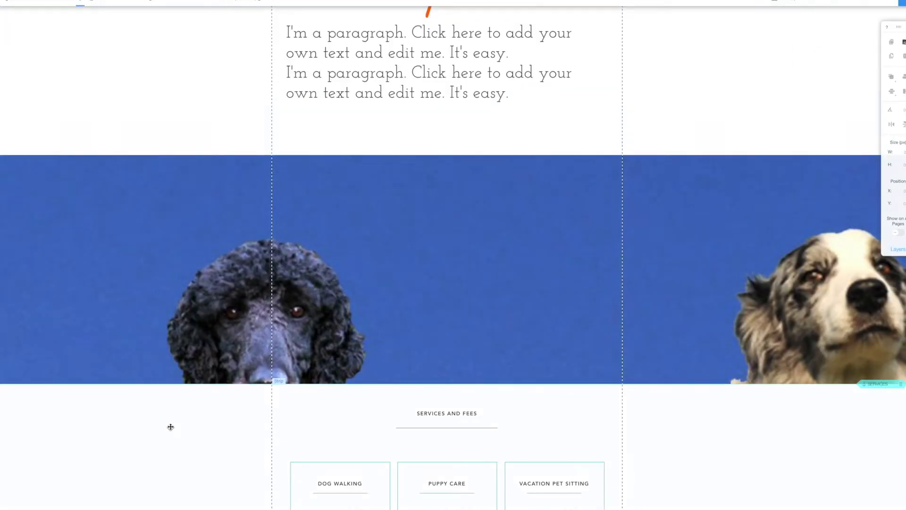
# Delete the Services and Fees heading and its divider line.
pyautogui.scroll(-8, 170, 427)
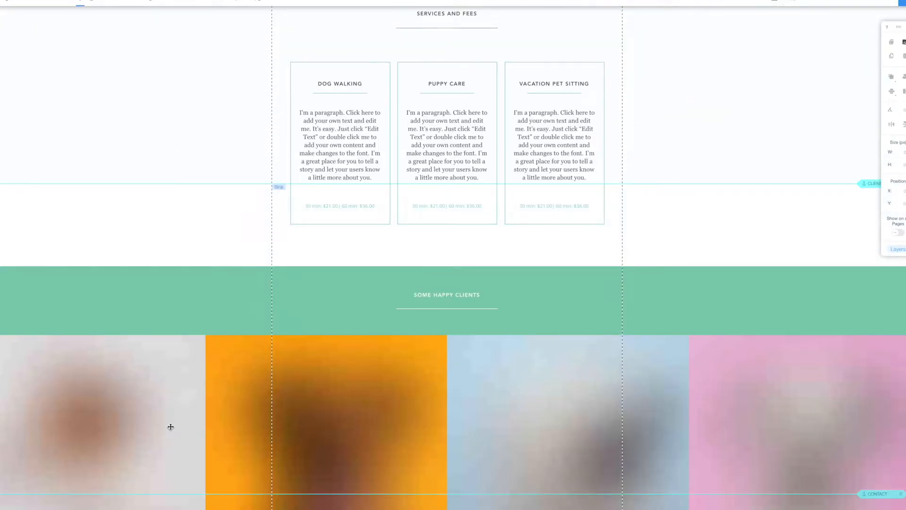
pyautogui.scroll(-3, 489, 178)
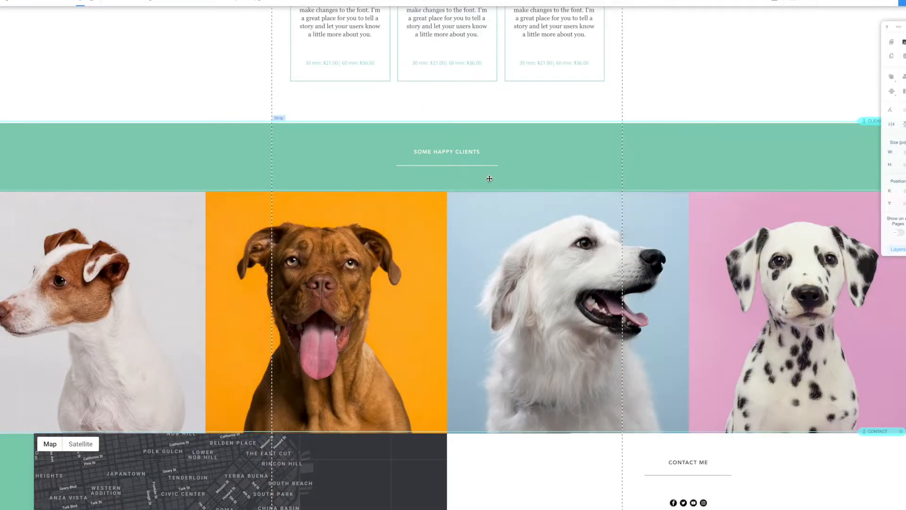
pyautogui.scroll(5, 652, 95)
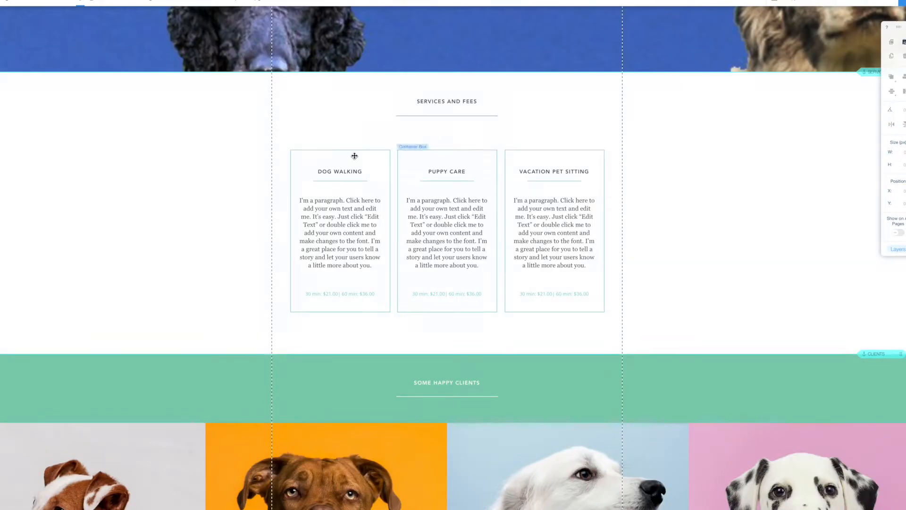
pyautogui.click(451, 102)
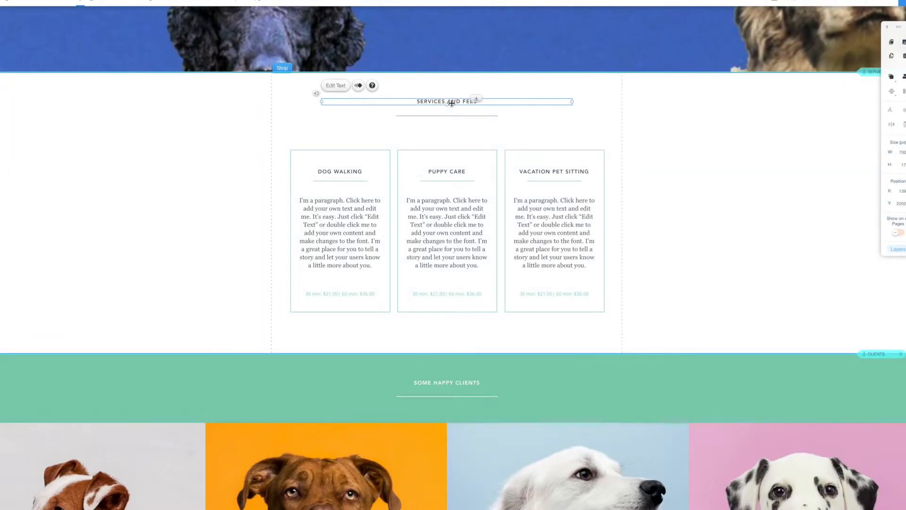
pyautogui.click(453, 116)
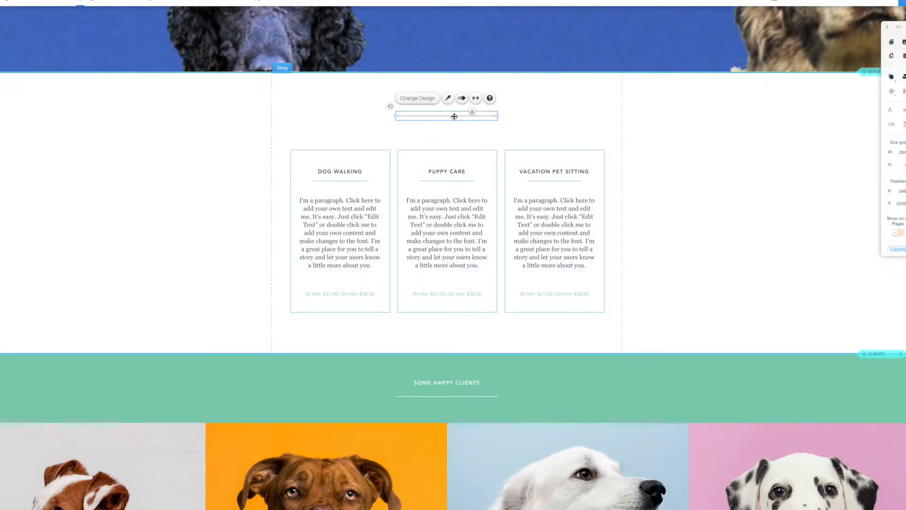
pyautogui.press('Delete')
# Delete the Dog Walking, Puppy Care and Vacation Pet Sitting description paragraphs.
pyautogui.click(339, 228)
pyautogui.press('Delete')
pyautogui.click(461, 207)
pyautogui.press('Delete')
pyautogui.click(543, 219)
pyautogui.press('Delete')
# Delete the third card's title and the divider lines of all three cards.
pyautogui.click(546, 175)
pyautogui.press('Delete')
pyautogui.click(542, 184)
pyautogui.press('Delete')
pyautogui.click(450, 181)
pyautogui.press('Delete')
pyautogui.click(355, 182)
pyautogui.press('Delete')
# Delete the three price lines and the Dog Walking title.
pyautogui.click(354, 293)
pyautogui.press('Delete')
pyautogui.click(480, 296)
pyautogui.press('Delete')
pyautogui.click(543, 293)
pyautogui.press('Delete')
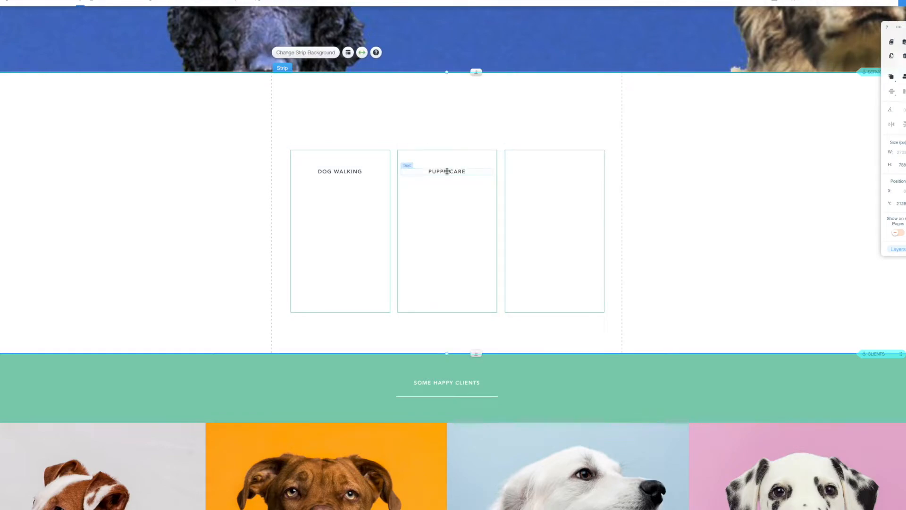
pyautogui.click(447, 171)
pyautogui.click(338, 173)
pyautogui.press('Delete')
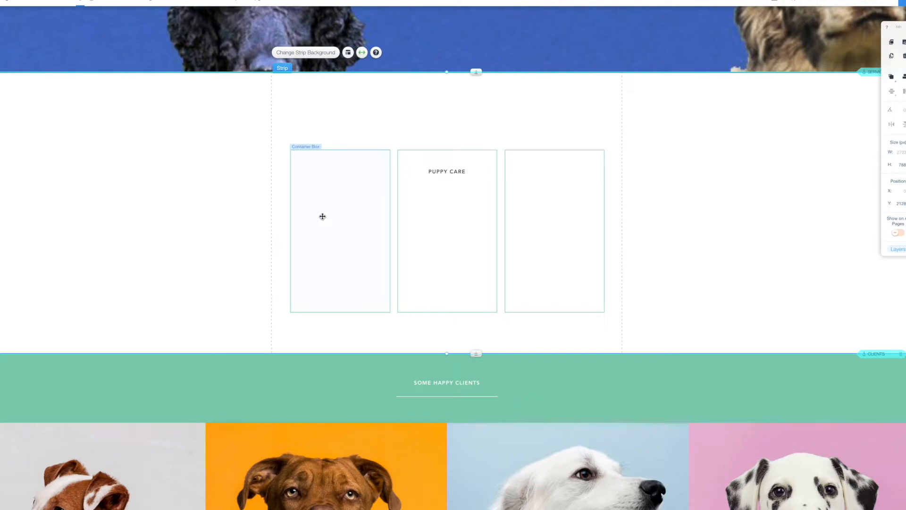
# Delete the three empty card boxes.
pyautogui.click(323, 216)
pyautogui.press('Delete')
pyautogui.click(471, 230)
pyautogui.press('Delete')
pyautogui.click(555, 234)
pyautogui.press('Delete')
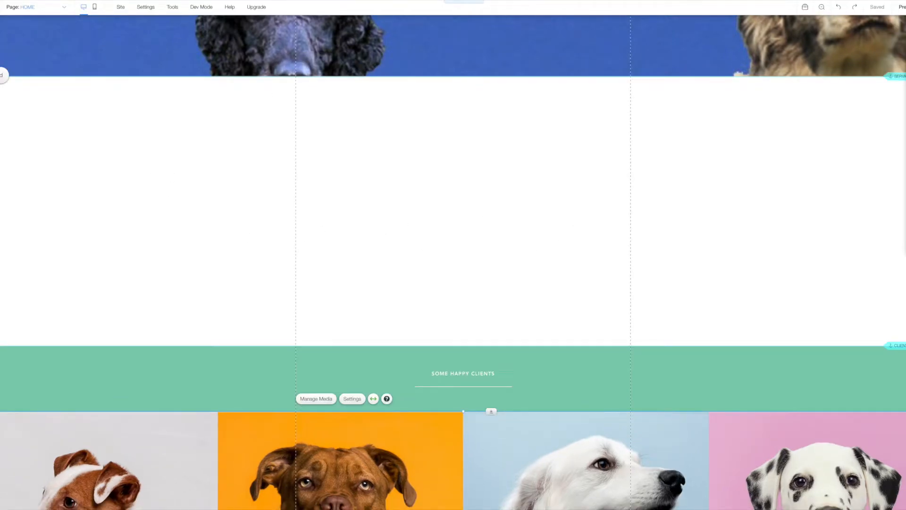
# Add the smaller dog yard and SMALL POOL photos, moving SMALL POOL to the right.
pyautogui.click(2, 75)
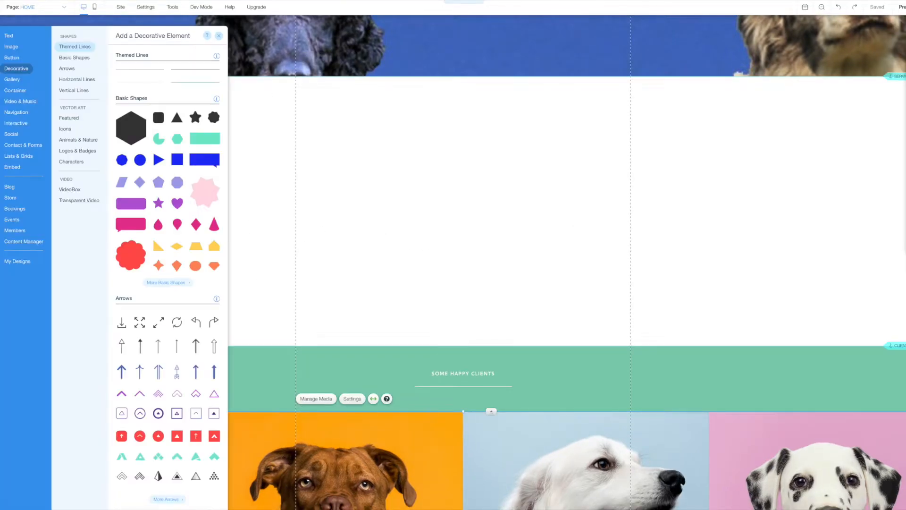
pyautogui.click(11, 47)
pyautogui.click(179, 83)
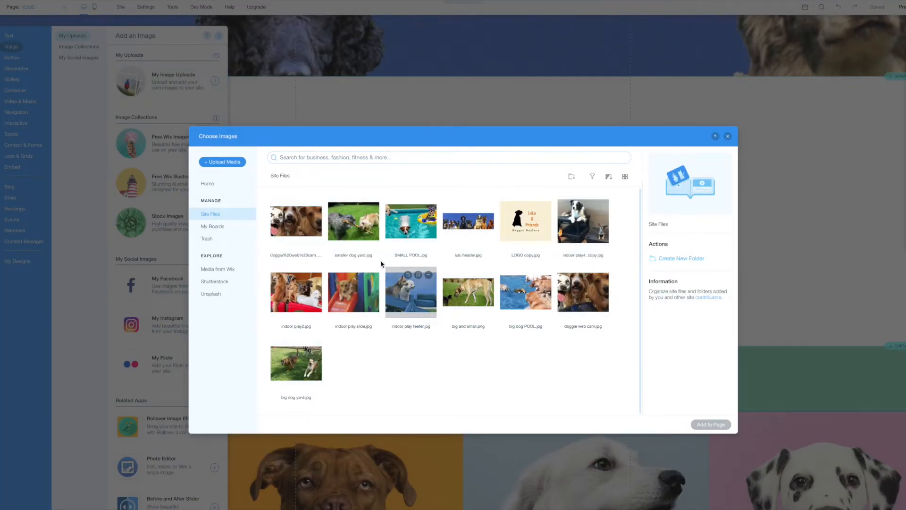
pyautogui.click(359, 237)
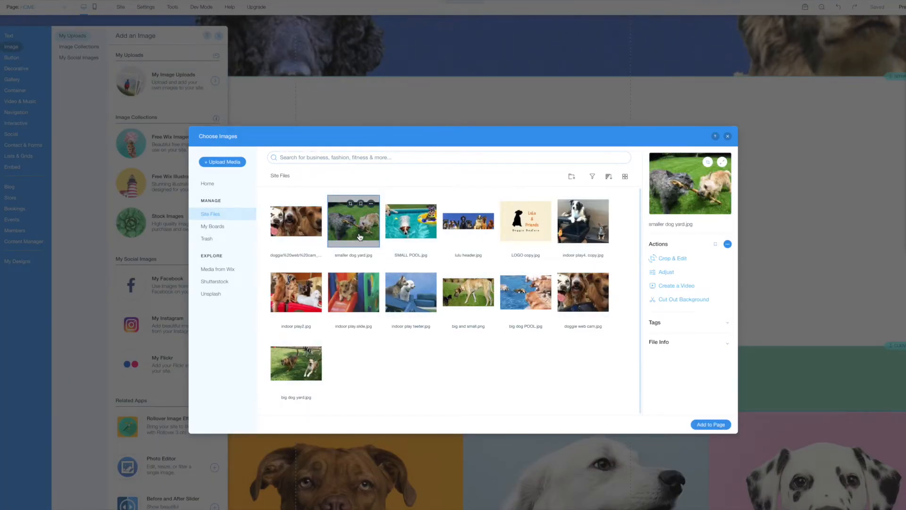
pyautogui.click(401, 232)
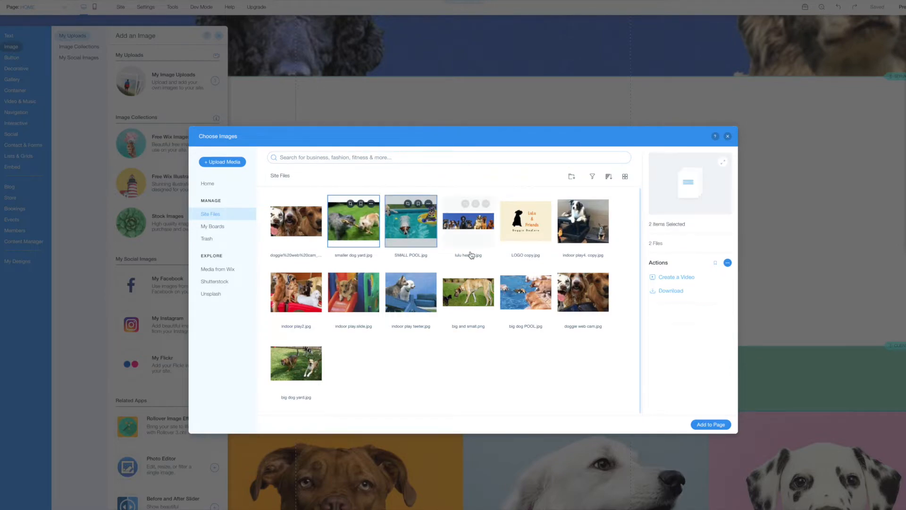
pyautogui.click(708, 424)
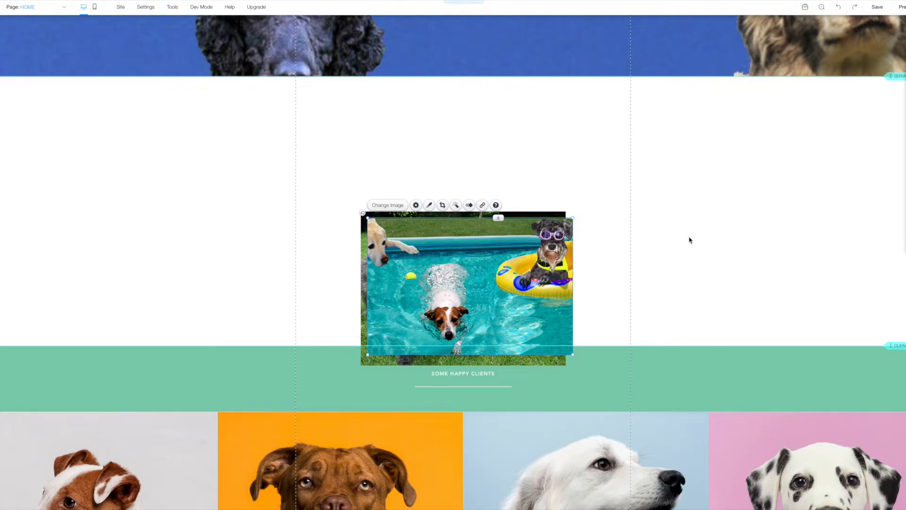
pyautogui.moveTo(481, 272); pyautogui.dragTo(530, 263)
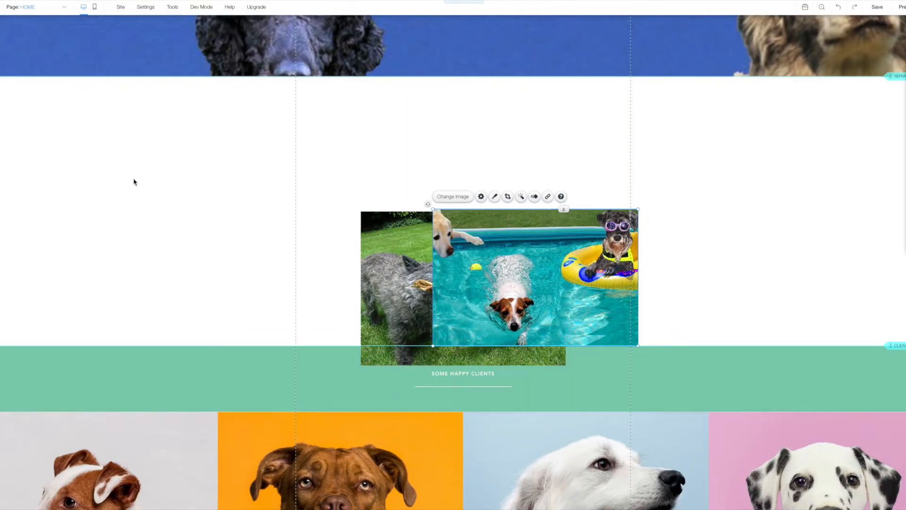
# Add the big dog yard and big dog POOL photos to the section.
pyautogui.click(2, 76)
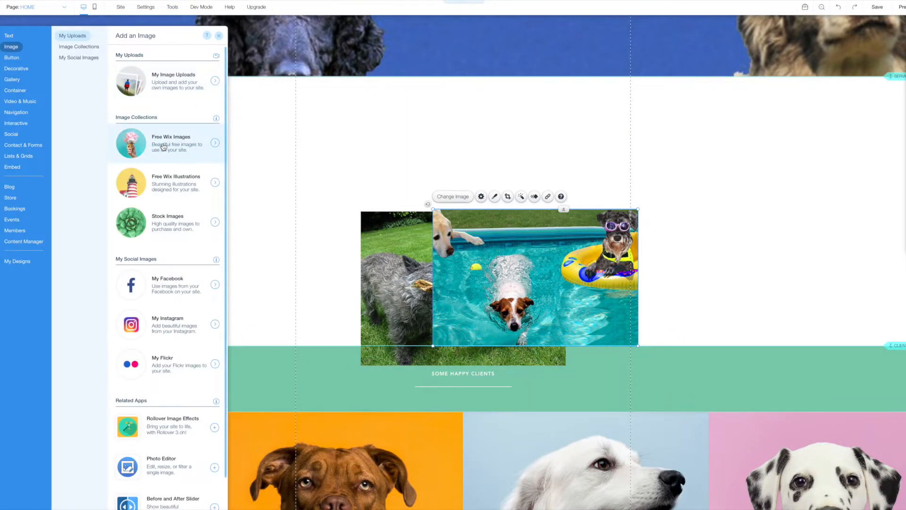
pyautogui.click(165, 92)
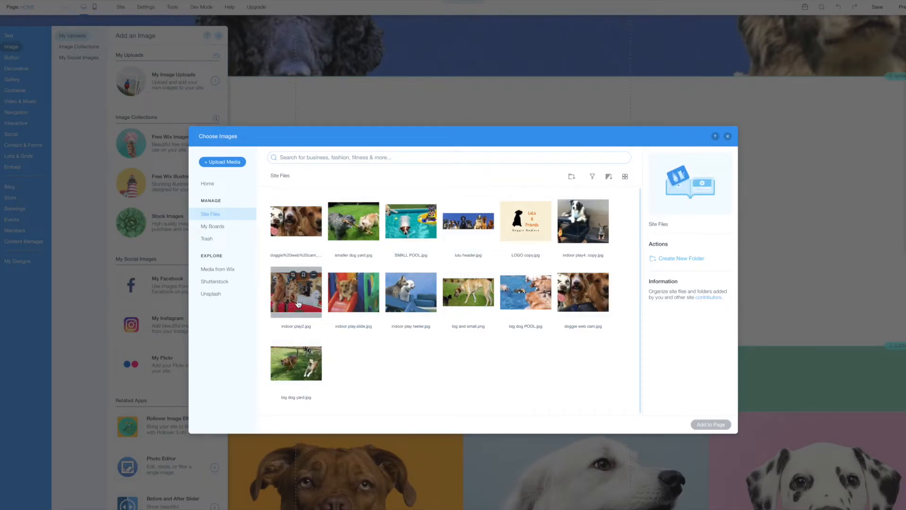
pyautogui.click(304, 376)
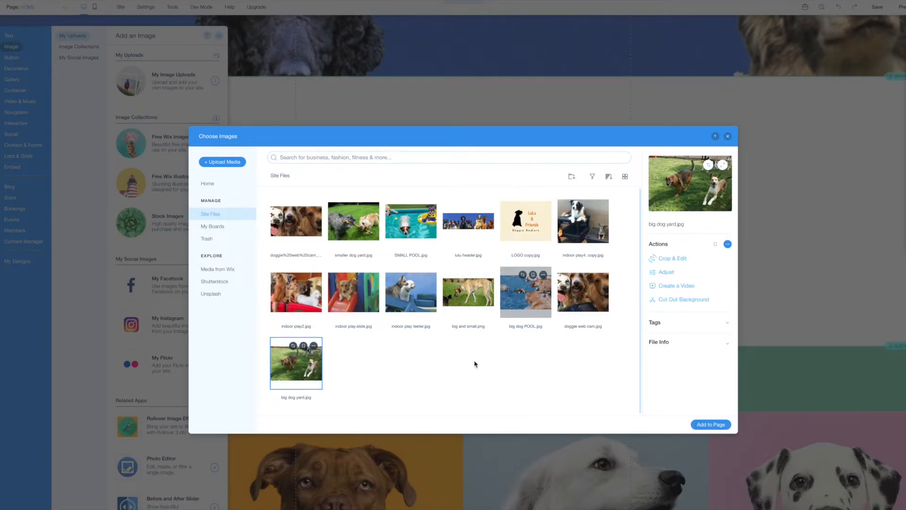
pyautogui.click(710, 424)
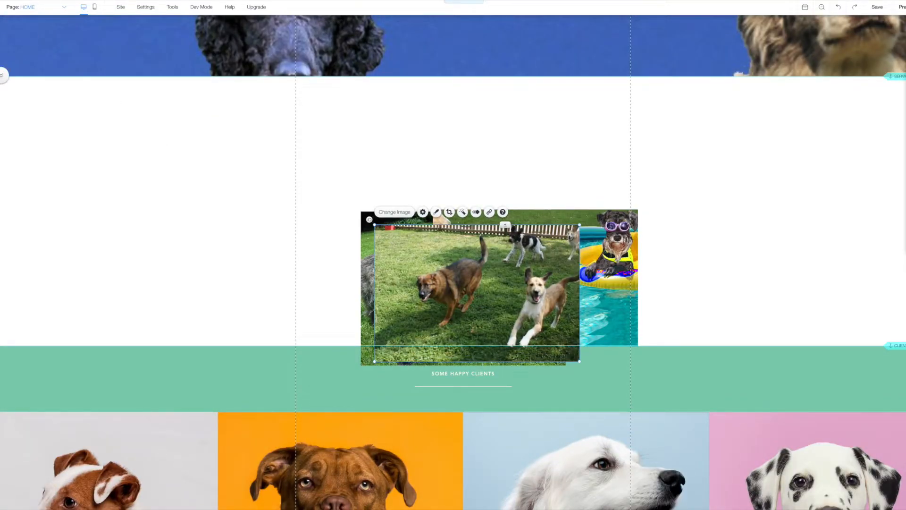
pyautogui.click(0, 76)
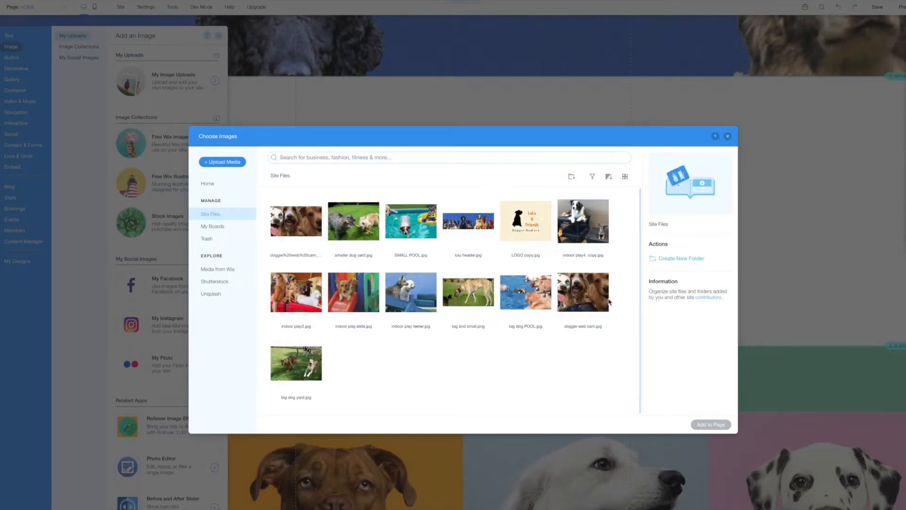
pyautogui.click(533, 295)
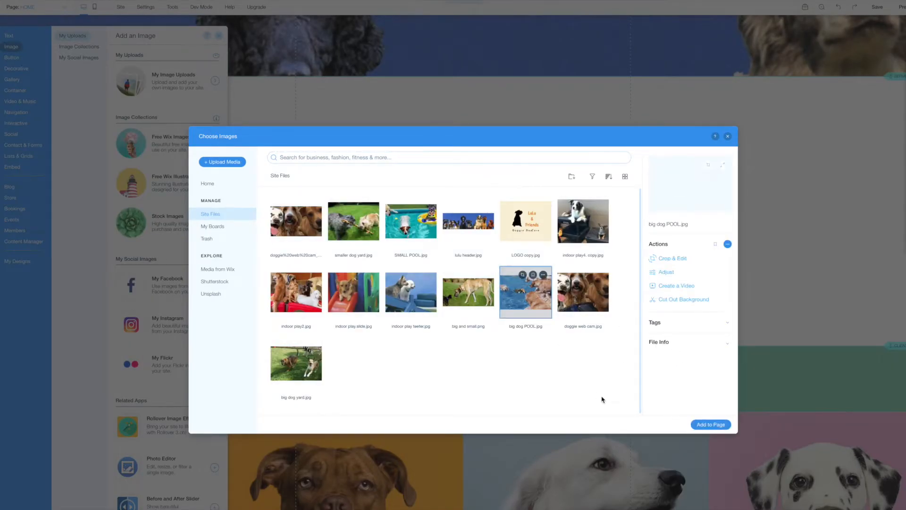
pyautogui.click(707, 424)
# Spread the four photos across the strip, big dog POOL far right and running-dogs yard left.
pyautogui.moveTo(498, 275); pyautogui.dragTo(727, 238)
pyautogui.moveTo(464, 285); pyautogui.dragTo(135, 225)
pyautogui.moveTo(383, 307); pyautogui.dragTo(315, 258)
pyautogui.click(777, 273)
pyautogui.moveTo(777, 273); pyautogui.dragTo(862, 271)
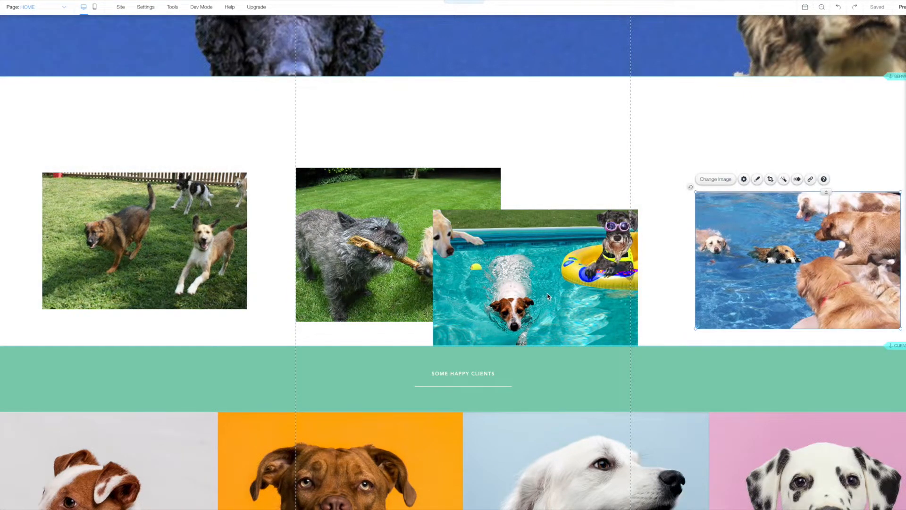
pyautogui.moveTo(547, 296); pyautogui.dragTo(590, 265)
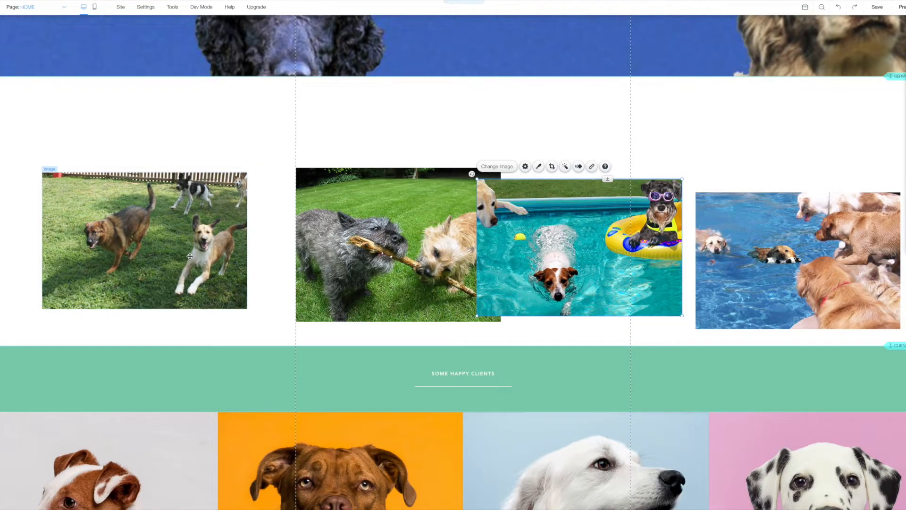
pyautogui.click(207, 246)
pyautogui.moveTo(340, 255); pyautogui.dragTo(305, 238)
# Shrink the stick-tug dogs photo and align all four photos into an even, non-overlapping row.
pyautogui.moveTo(265, 165); pyautogui.dragTo(296, 193)
pyautogui.moveTo(325, 257)
pyautogui.mouseDown()
pyautogui.moveTo(311, 244)
pyautogui.moveTo(292, 251)
pyautogui.moveTo(322, 255)
pyautogui.mouseUp()
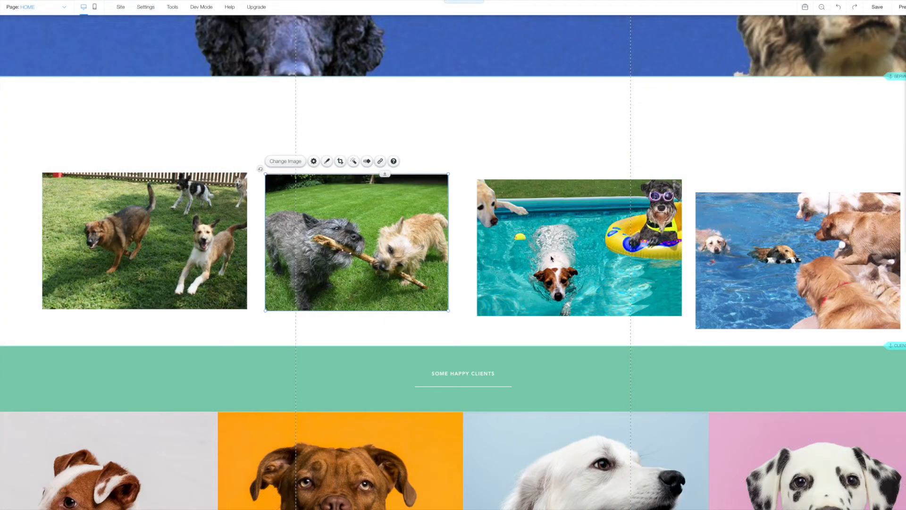
pyautogui.moveTo(514, 219); pyautogui.dragTo(492, 215)
pyautogui.moveTo(752, 243); pyautogui.dragTo(745, 220)
pyautogui.moveTo(500, 244); pyautogui.dragTo(517, 246)
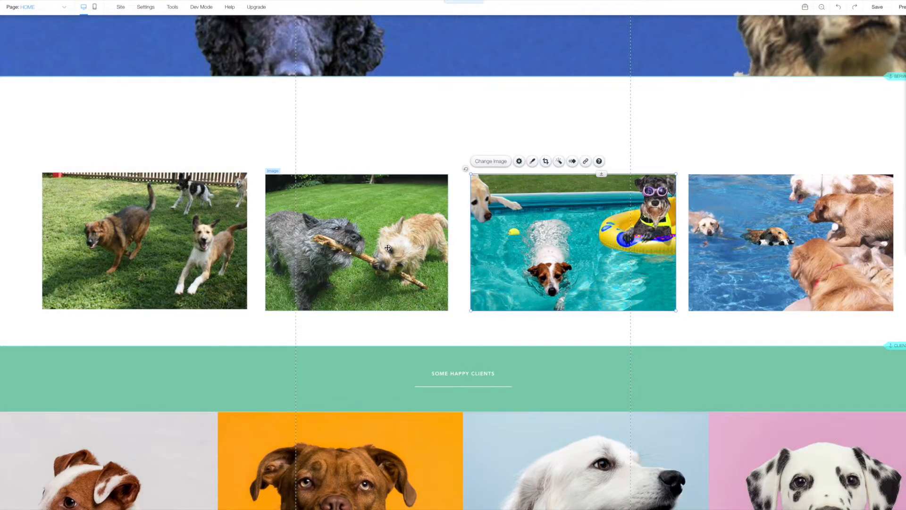
pyautogui.moveTo(389, 247); pyautogui.dragTo(397, 246)
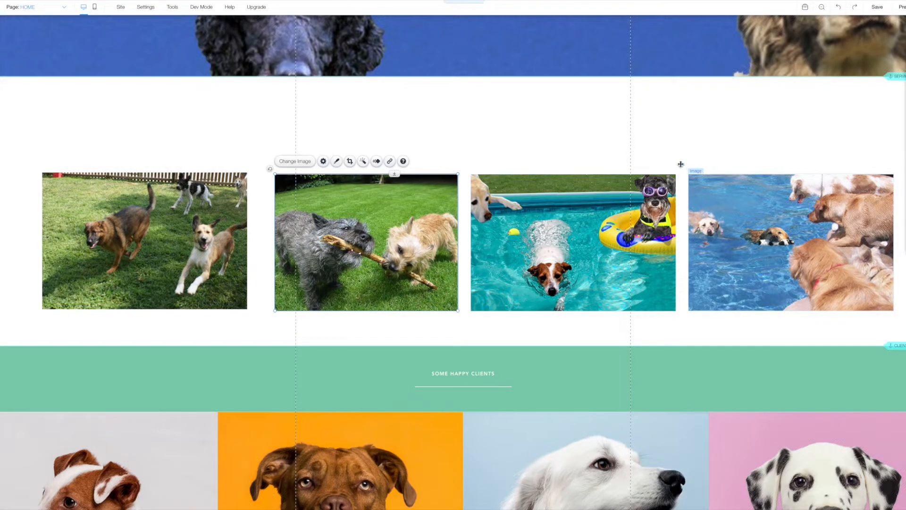
pyautogui.moveTo(246, 227); pyautogui.dragTo(267, 226)
pyautogui.moveTo(152, 231)
pyautogui.mouseDown()
pyautogui.moveTo(154, 202)
pyautogui.moveTo(156, 232)
pyautogui.mouseUp()
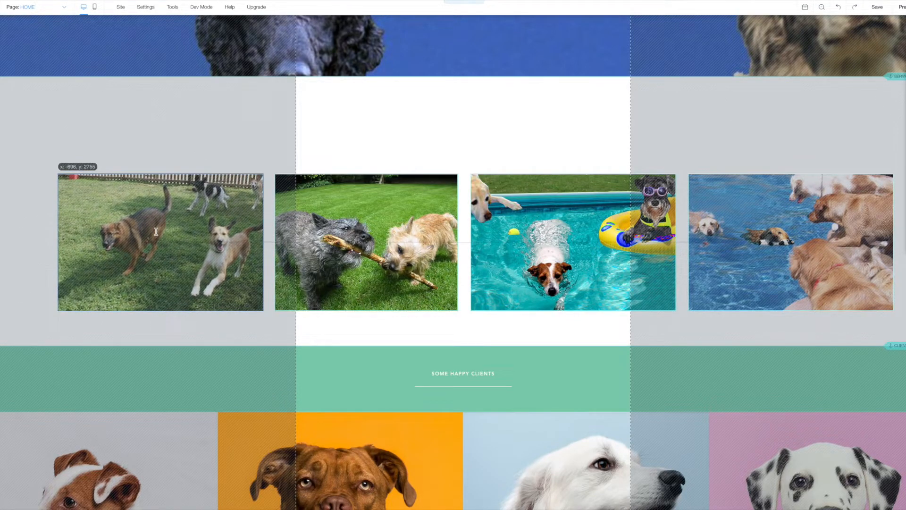
pyautogui.moveTo(156, 231); pyautogui.dragTo(157, 231)
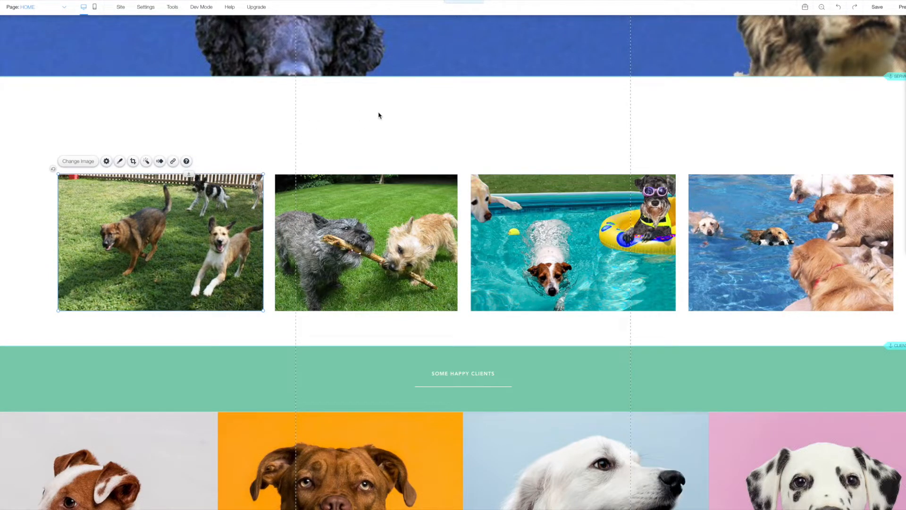
# Add a themed Heading 3 text box above the dog photo row and stretch it much wider.
pyautogui.click(2, 74)
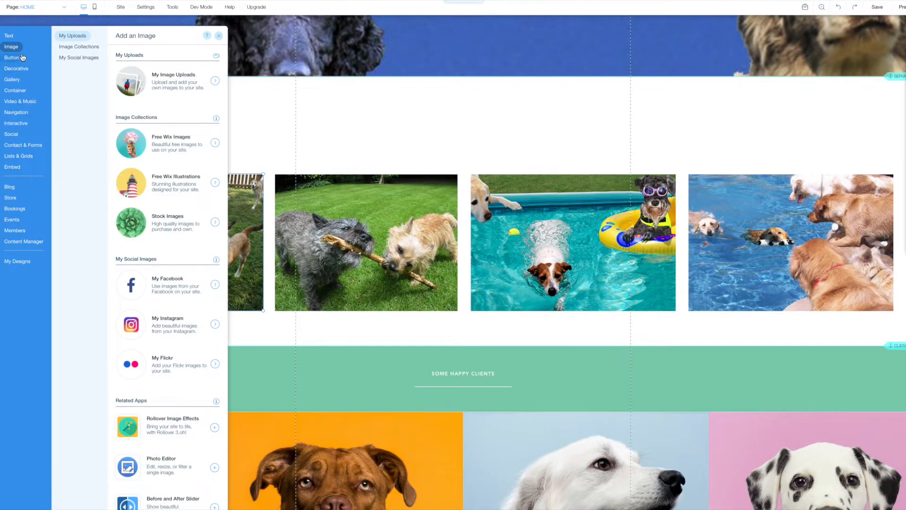
pyautogui.click(9, 36)
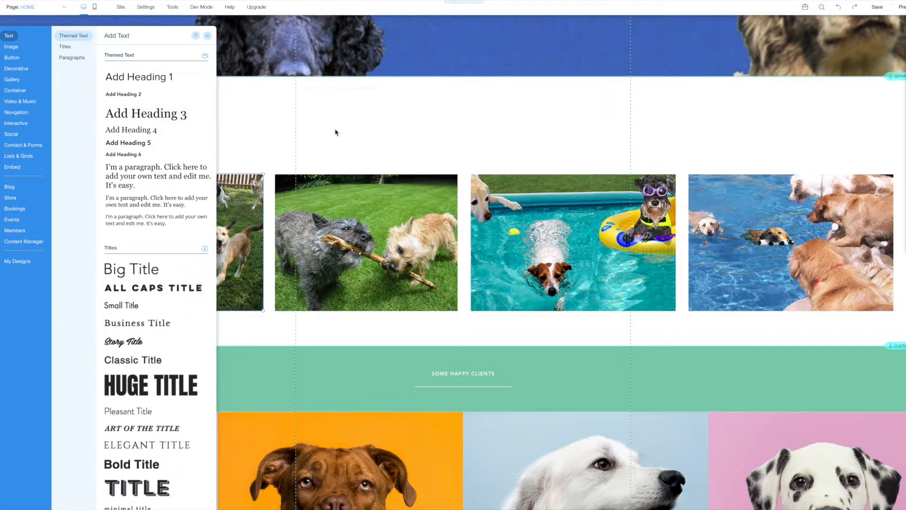
pyautogui.click(144, 116)
pyautogui.moveTo(450, 286); pyautogui.dragTo(369, 131)
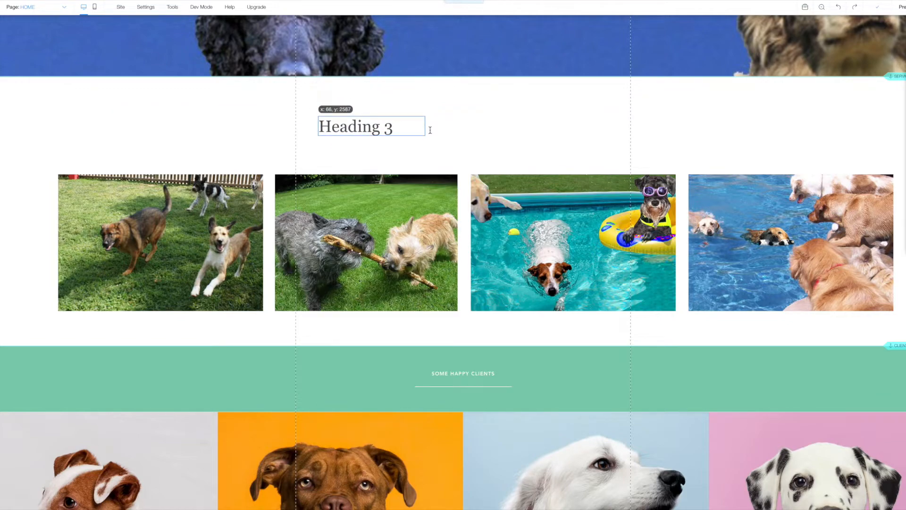
pyautogui.moveTo(425, 127); pyautogui.dragTo(641, 131)
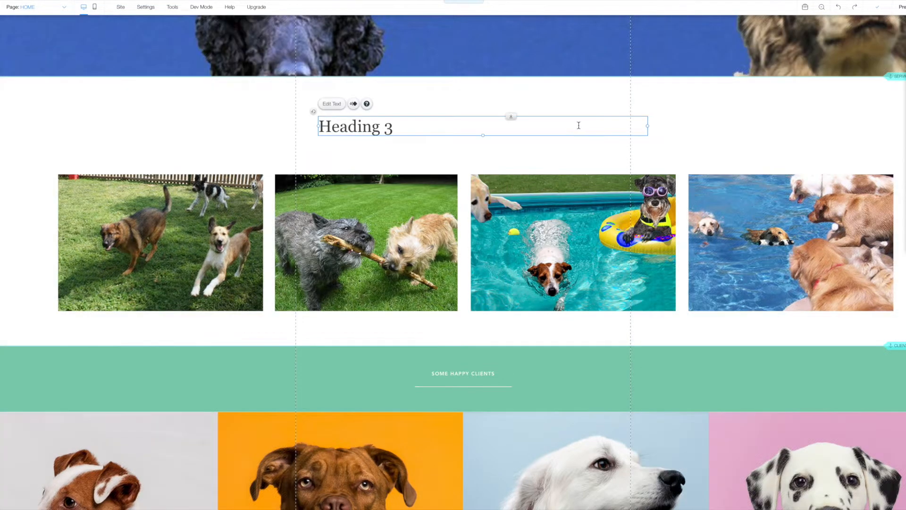
pyautogui.moveTo(579, 126); pyautogui.dragTo(564, 123)
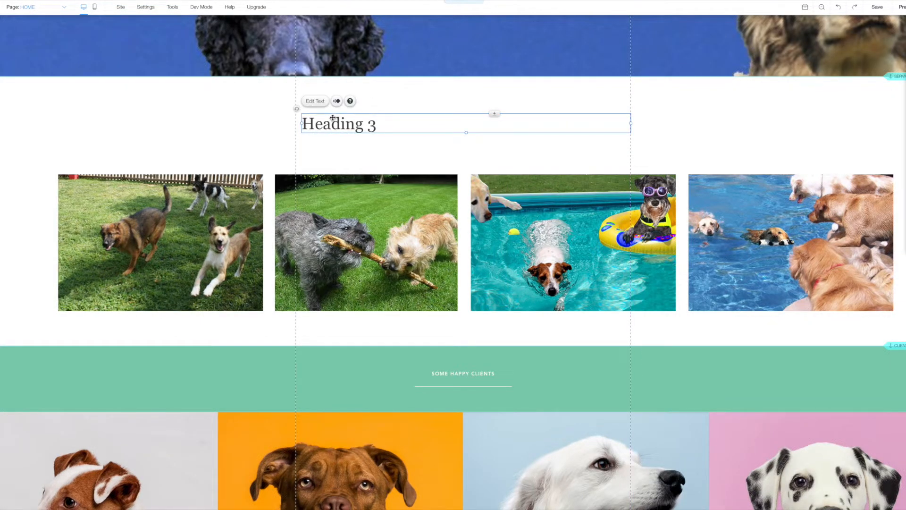
# Restyle the heading in orange Patrick Hand and retype it as 'We have two play yards and two pools'.
pyautogui.click(316, 102)
pyautogui.click(653, 182)
pyautogui.write('P')
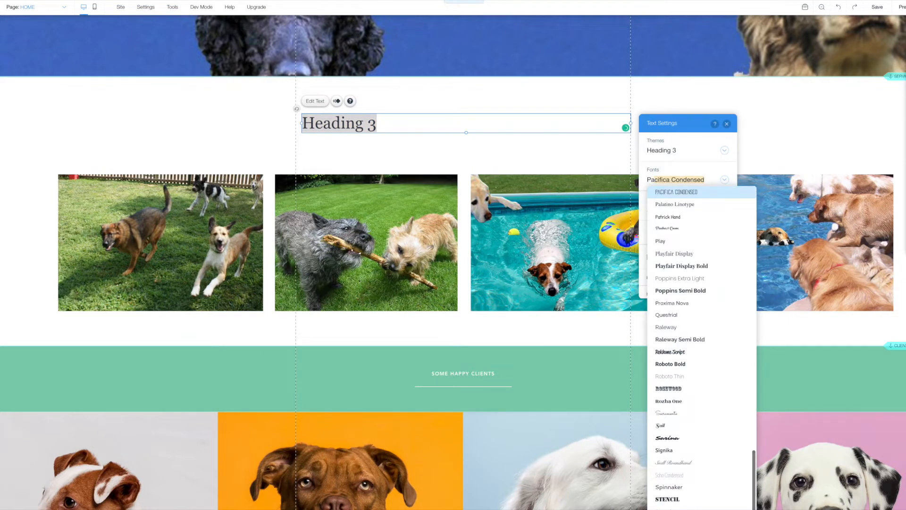
pyautogui.write('atrick Hand')
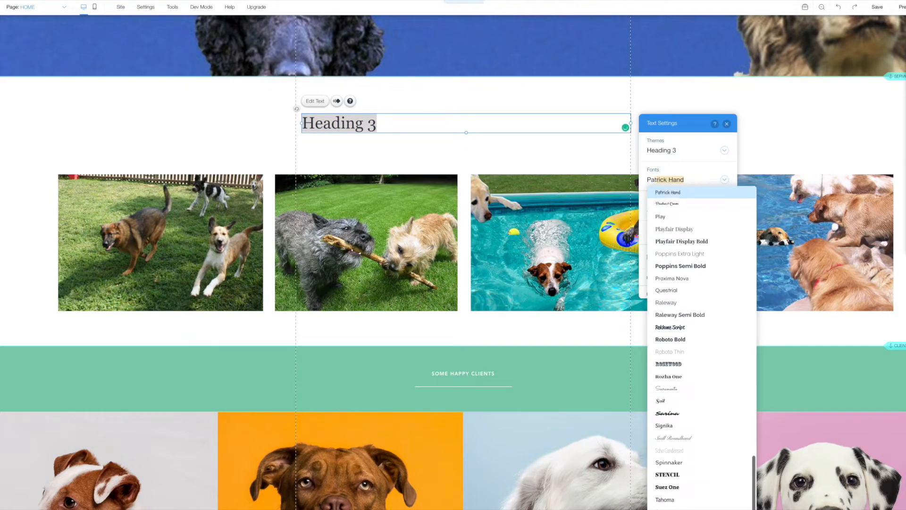
pyautogui.click(656, 194)
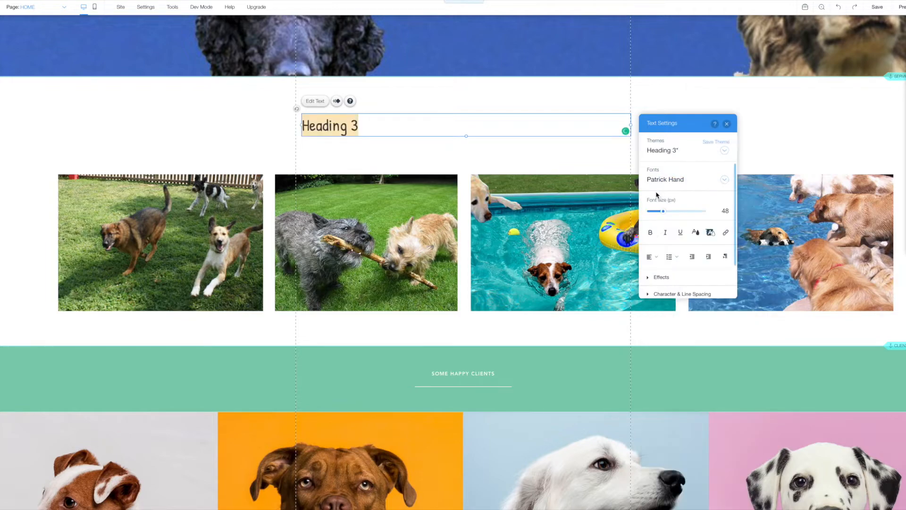
pyautogui.click(695, 232)
pyautogui.click(687, 235)
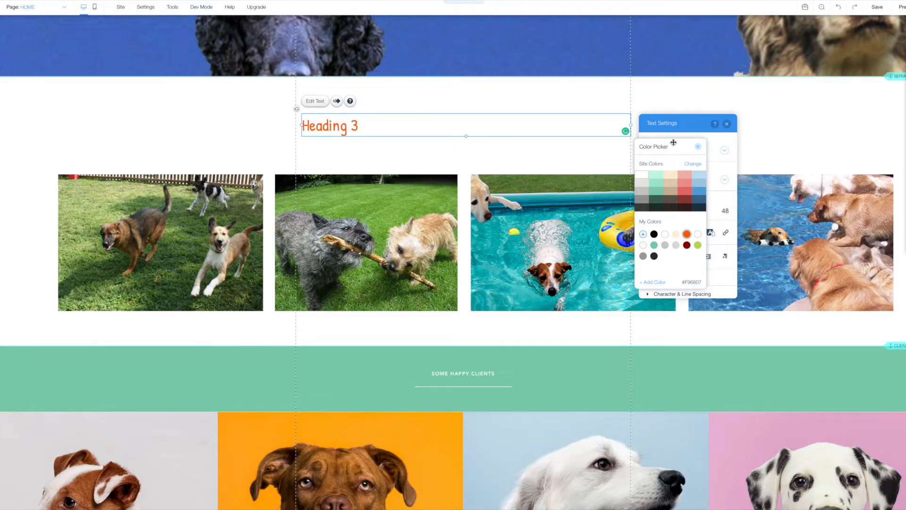
pyautogui.click(697, 147)
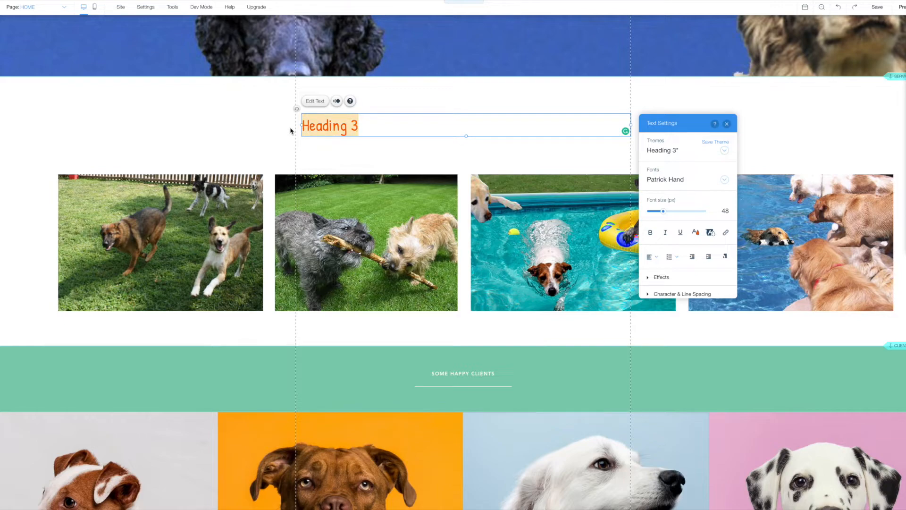
pyautogui.write('We h')
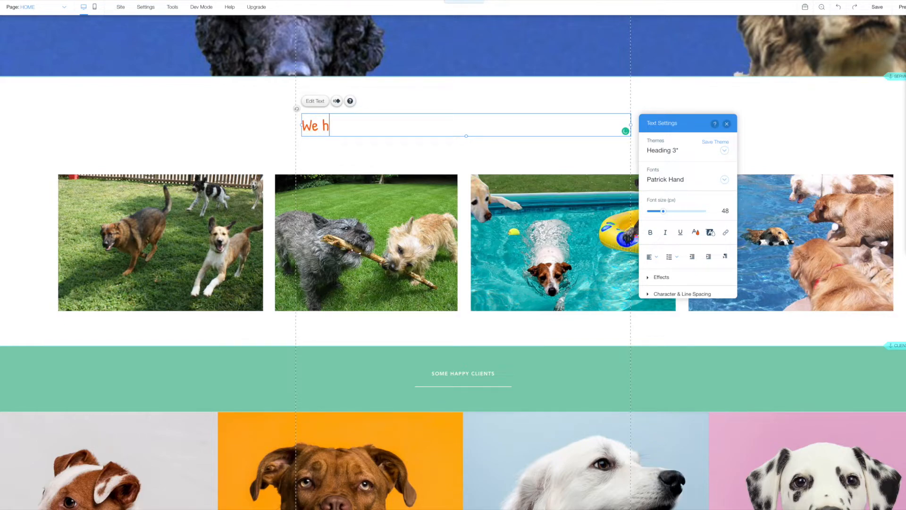
pyautogui.write('ave two play yards and two')
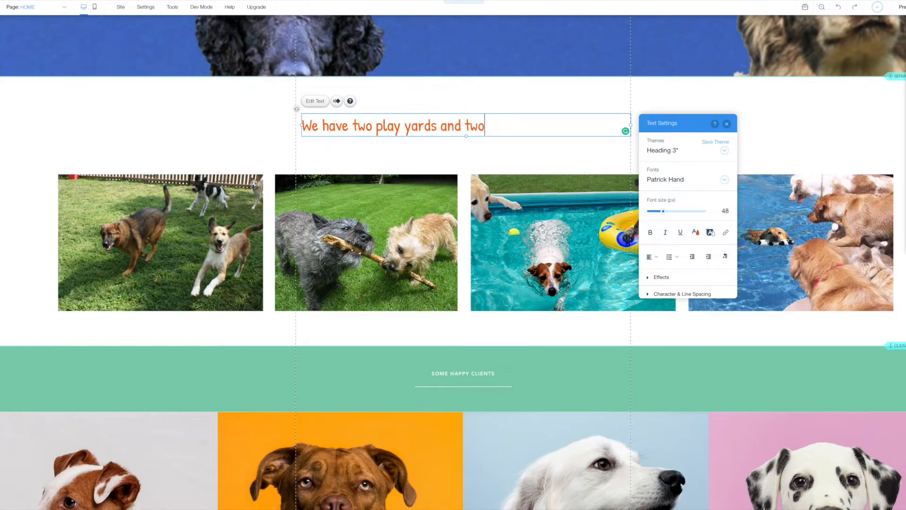
pyautogui.write(' po')
pyautogui.write('ols')
# Enlarge the heading text and widen its box leftward so the line fits.
pyautogui.moveTo(669, 214); pyautogui.dragTo(673, 212)
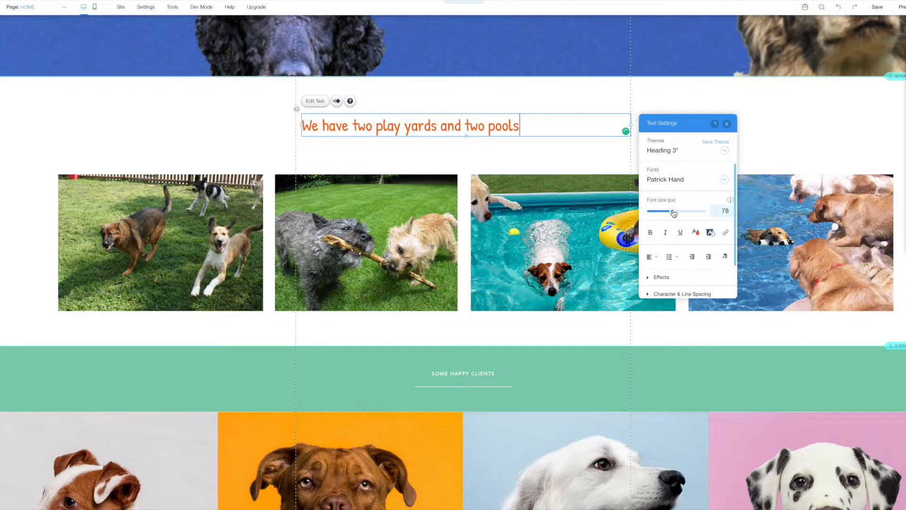
pyautogui.moveTo(524, 125); pyautogui.dragTo(195, 121)
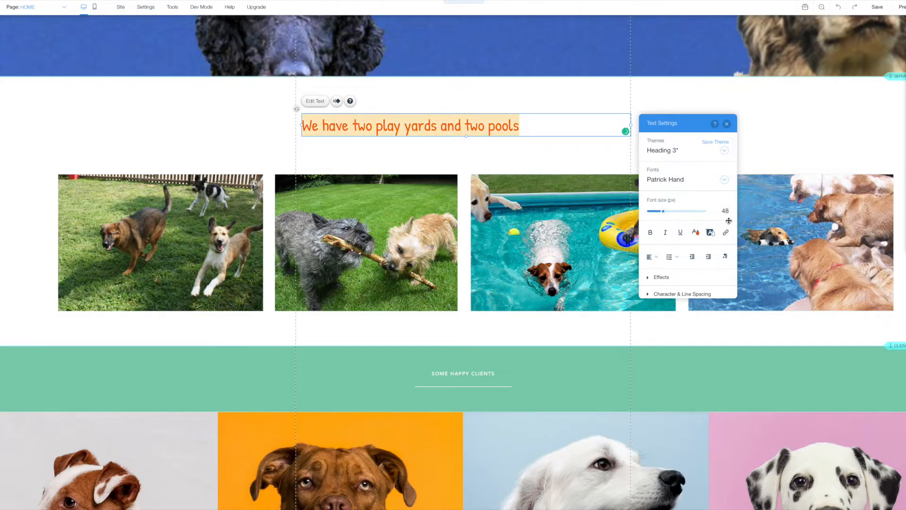
pyautogui.moveTo(671, 212); pyautogui.dragTo(676, 216)
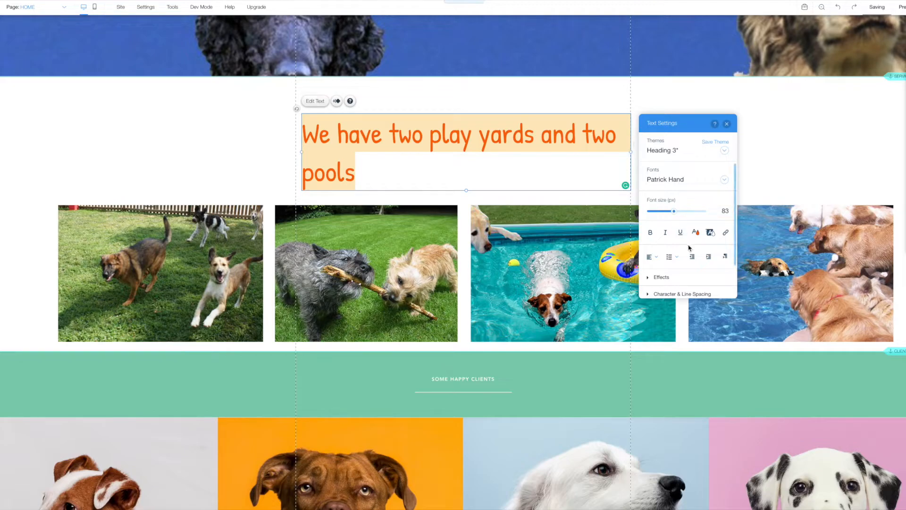
pyautogui.moveTo(674, 214); pyautogui.dragTo(672, 215)
pyautogui.click(585, 156)
pyautogui.click(302, 151)
pyautogui.moveTo(303, 151); pyautogui.dragTo(263, 151)
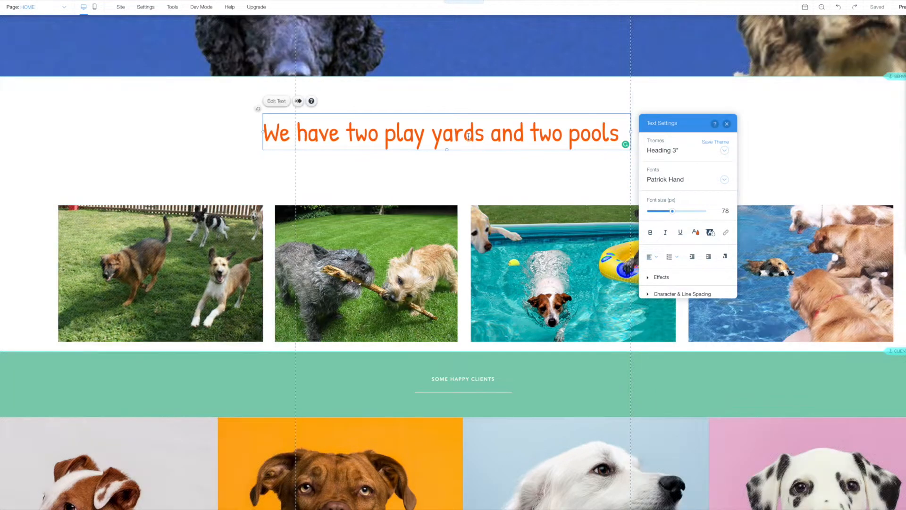
pyautogui.moveTo(454, 143); pyautogui.dragTo(473, 154)
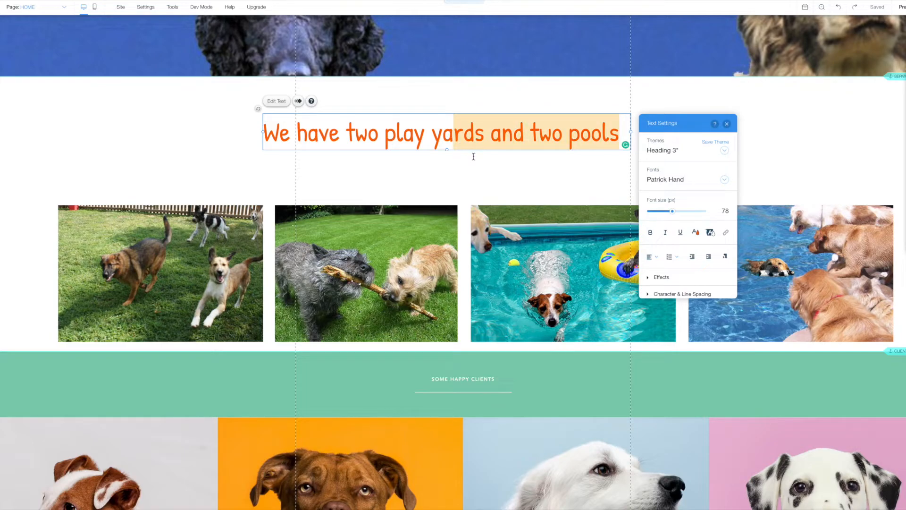
pyautogui.click(727, 123)
# Move the heading up, shrink its font size to 73 and centre it.
pyautogui.moveTo(436, 143); pyautogui.dragTo(455, 135)
pyautogui.moveTo(556, 125); pyautogui.dragTo(556, 125)
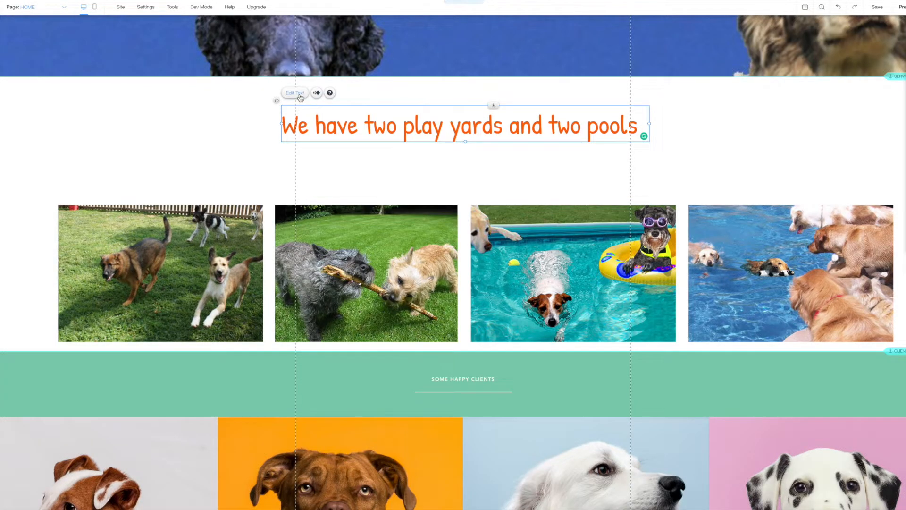
pyautogui.click(295, 93)
pyautogui.moveTo(690, 203); pyautogui.dragTo(689, 202)
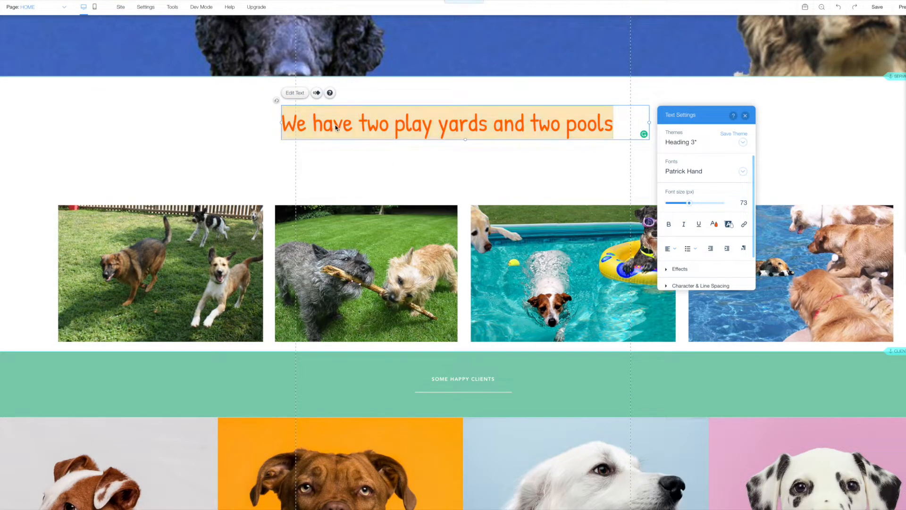
pyautogui.press('Escape')
pyautogui.moveTo(345, 128)
pyautogui.mouseDown()
pyautogui.moveTo(380, 130)
pyautogui.moveTo(352, 134)
pyautogui.mouseUp()
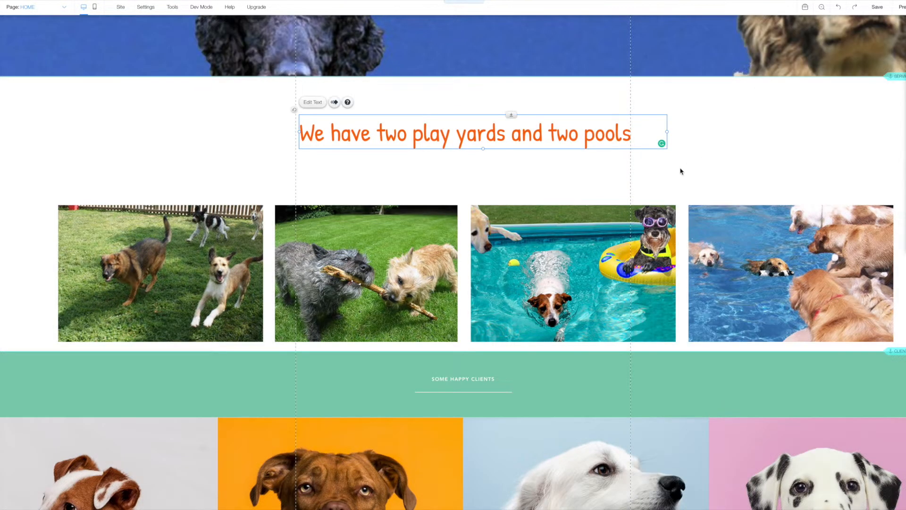
pyautogui.click(679, 170)
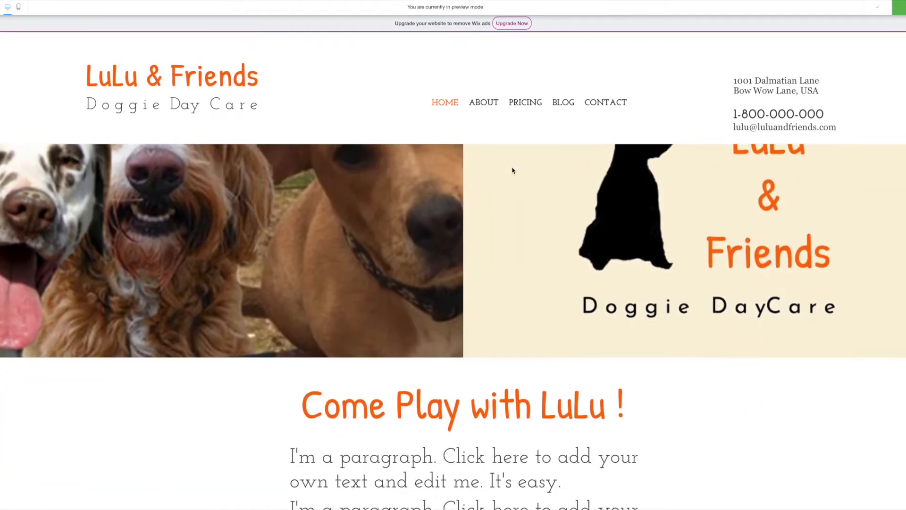
pyautogui.scroll(-10, 513, 171)
pyautogui.scroll(-3, 513, 170)
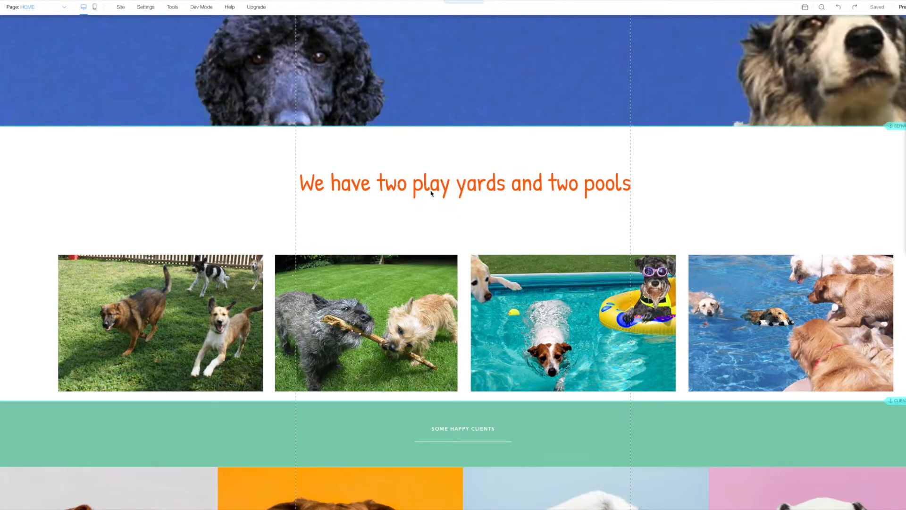
# Drag the four yard and pool photos up about 80 px into one aligned row.
pyautogui.click(377, 303)
pyautogui.moveTo(377, 303); pyautogui.dragTo(375, 267)
pyautogui.moveTo(512, 310); pyautogui.dragTo(511, 272)
pyautogui.click(713, 307)
pyautogui.moveTo(713, 307); pyautogui.dragTo(708, 271)
pyautogui.click(174, 302)
pyautogui.moveTo(176, 286); pyautogui.dragTo(178, 283)
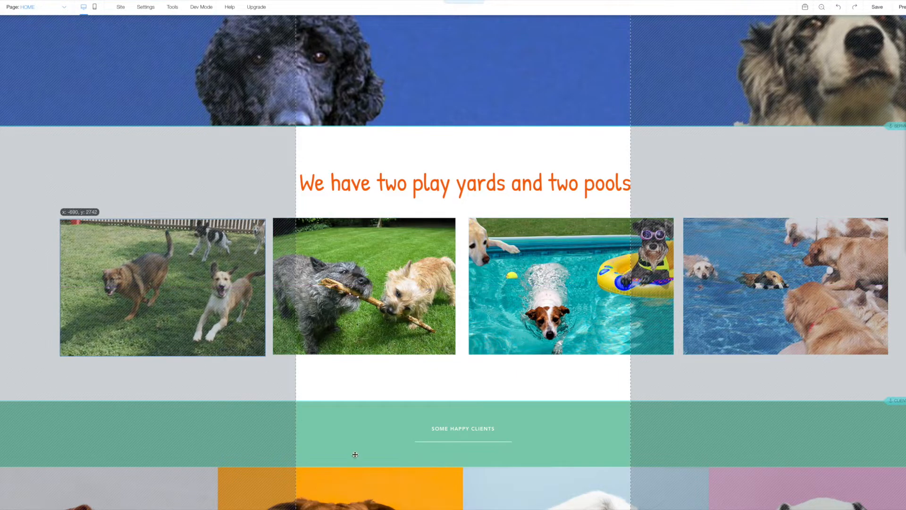
pyautogui.scroll(-3, 357, 451)
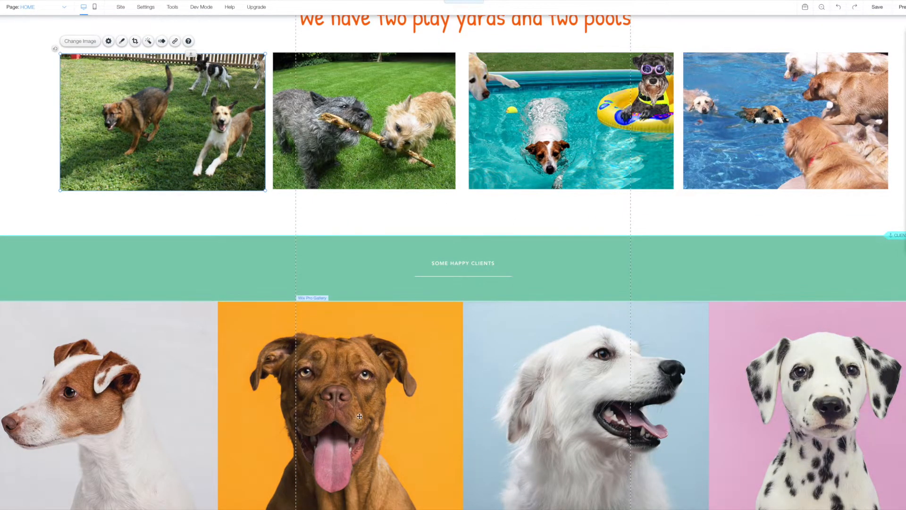
pyautogui.scroll(-1, 411, 363)
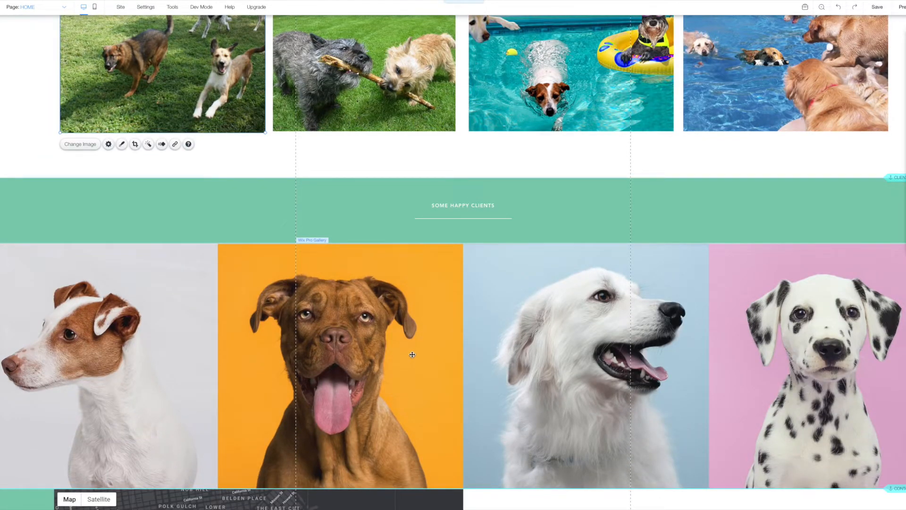
# Delete the Jack Russell, white dog, dalmatian and last portrait, then start adding new images.
pyautogui.click(386, 353)
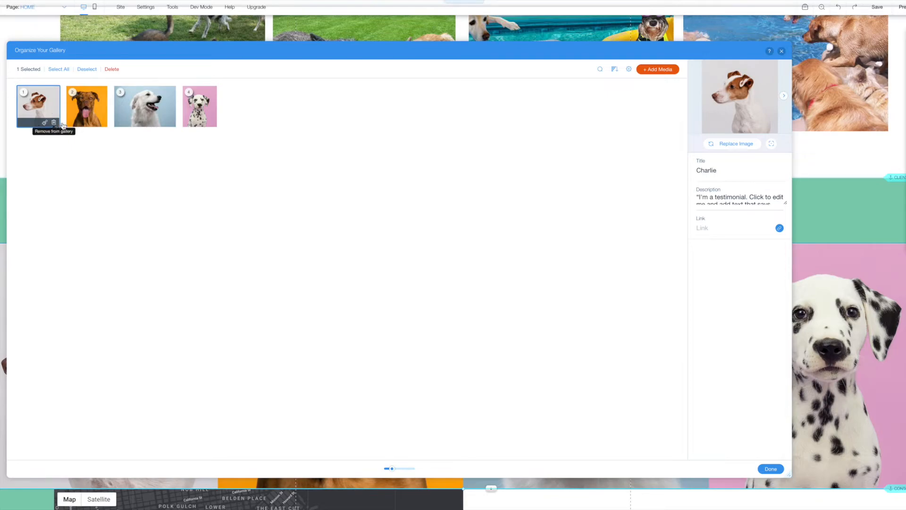
pyautogui.click(60, 125)
pyautogui.click(120, 125)
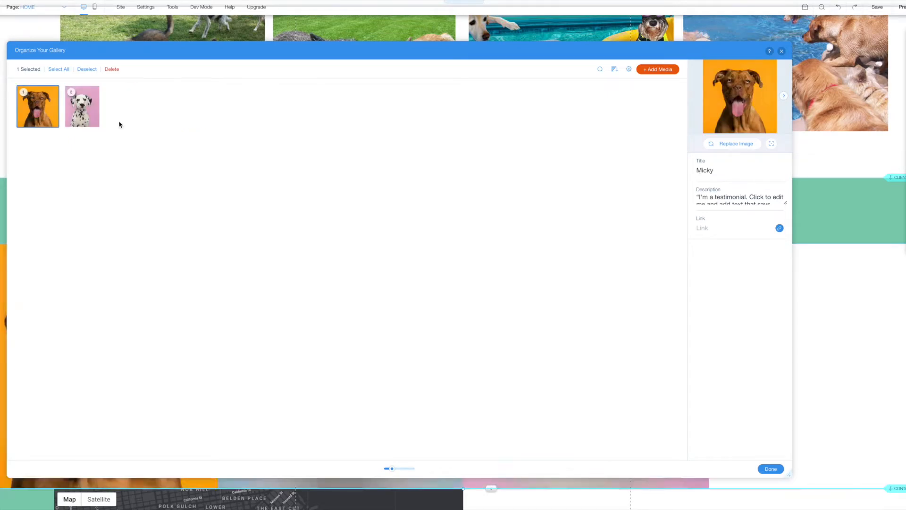
pyautogui.click(94, 125)
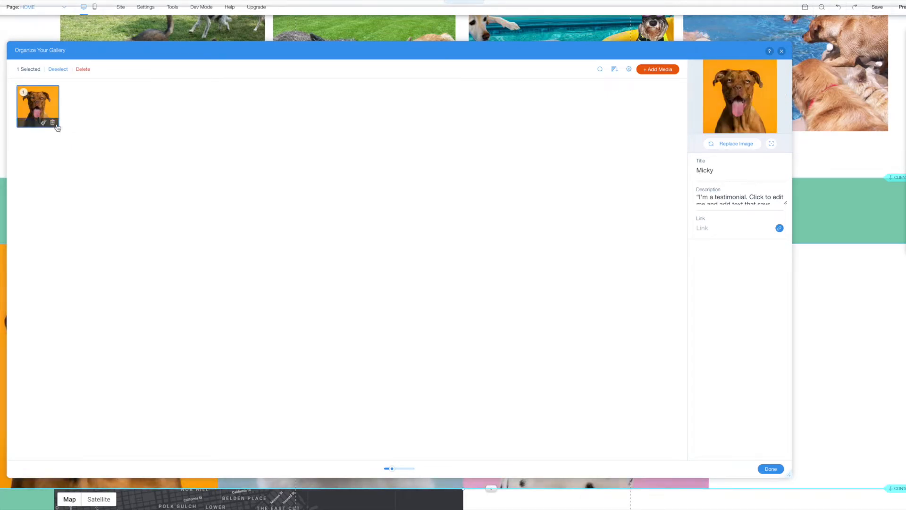
pyautogui.click(55, 124)
pyautogui.click(674, 71)
pyautogui.click(659, 88)
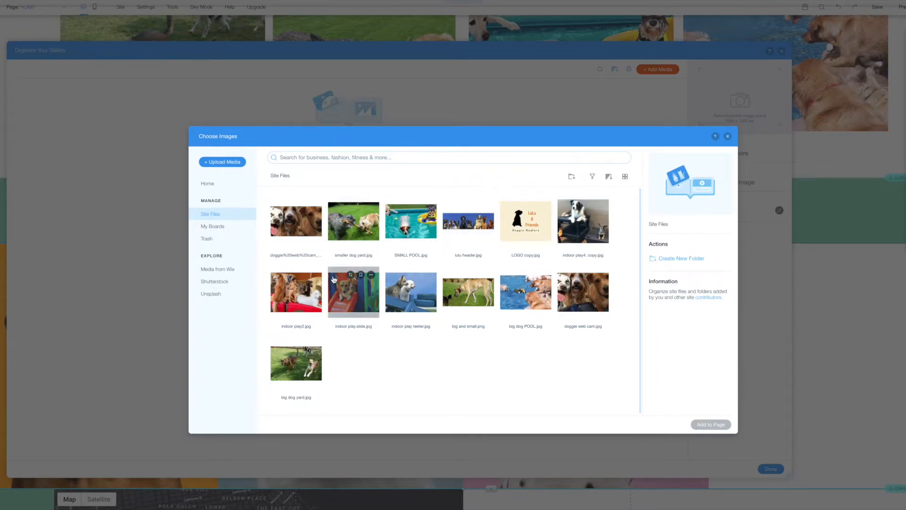
# Add indoor play2.jpg, indoor play slide.jpg and indoor play teeter.jpg to the gallery.
pyautogui.click(296, 302)
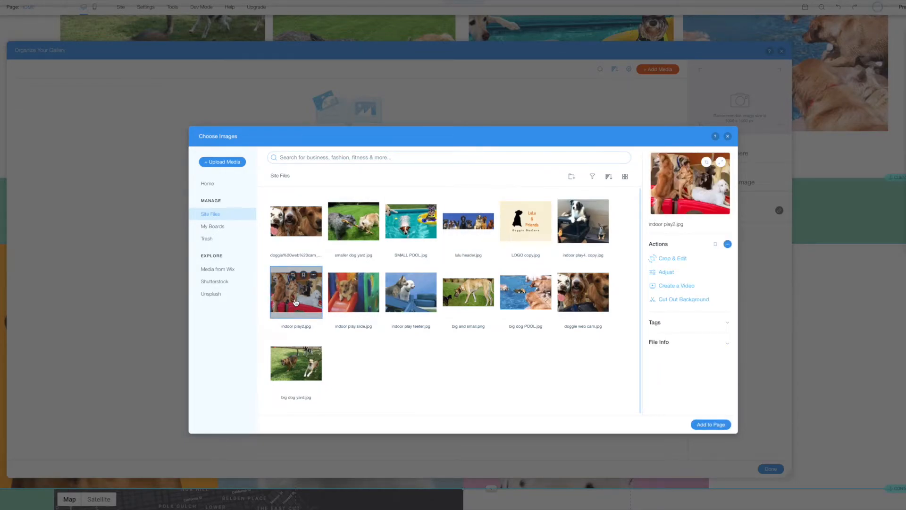
pyautogui.keyDown('shift'); pyautogui.click(360, 295); pyautogui.keyUp('shift')
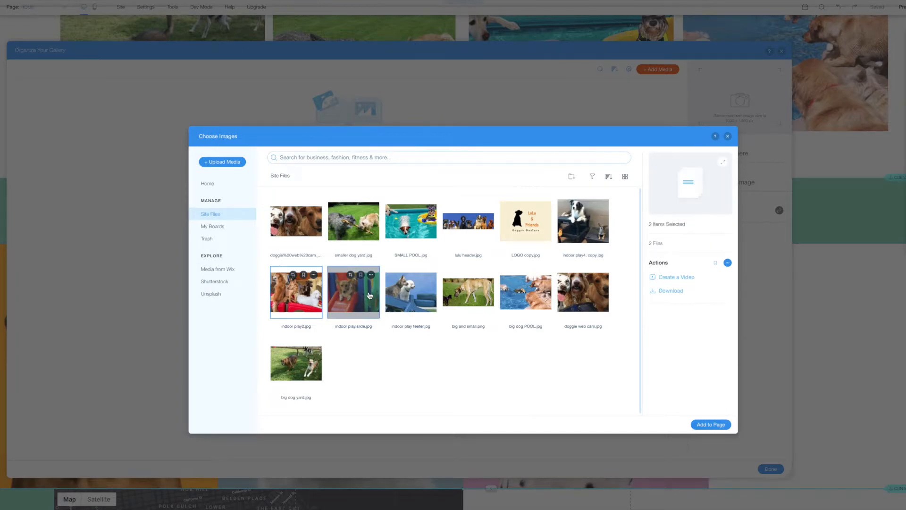
pyautogui.keyDown('shift'); pyautogui.click(411, 293); pyautogui.keyUp('shift')
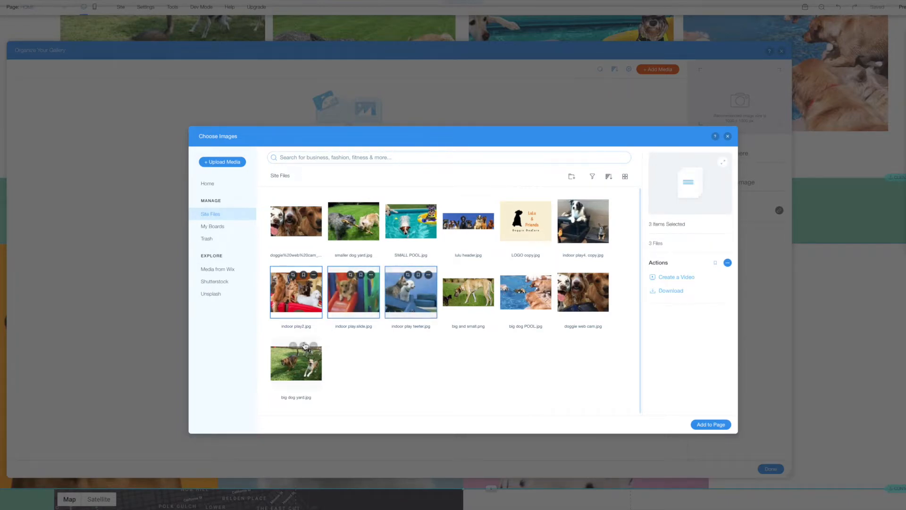
pyautogui.click(716, 423)
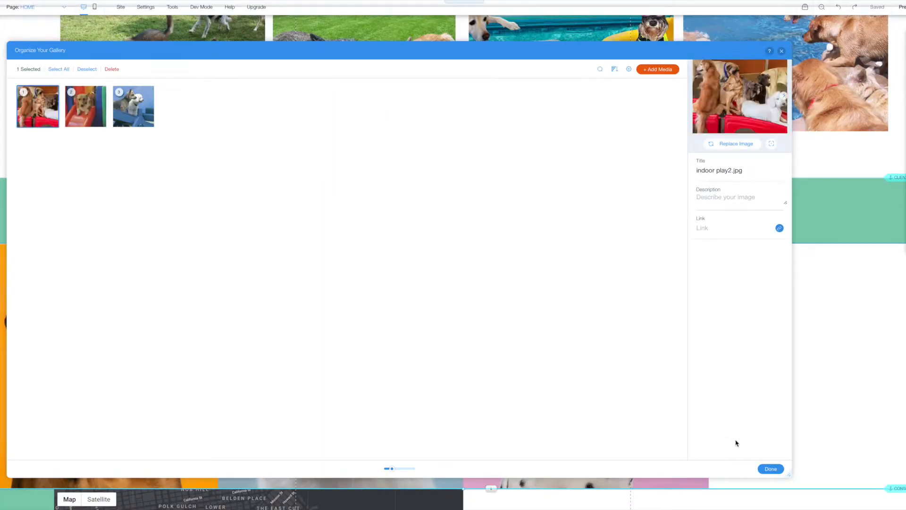
# Add indoor play4. copy.jpg to the gallery and move the slide photo to third place.
pyautogui.click(656, 69)
pyautogui.click(651, 87)
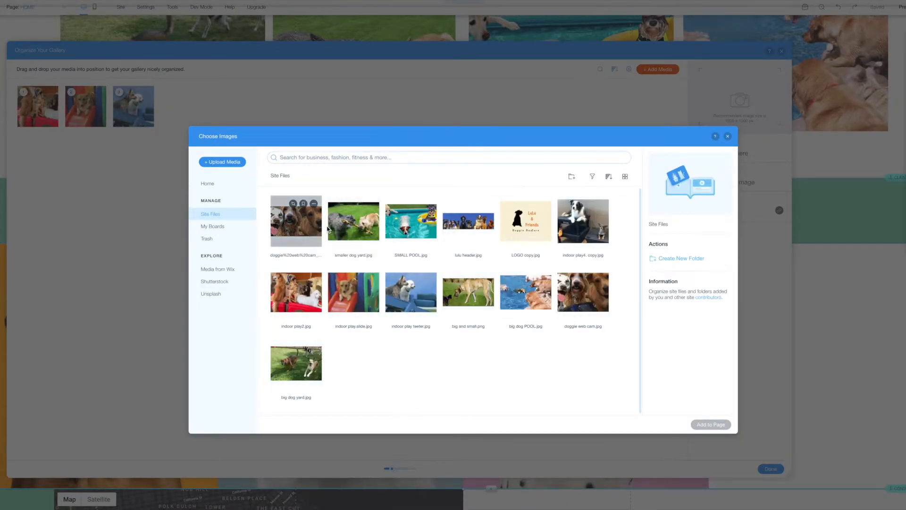
pyautogui.click(582, 236)
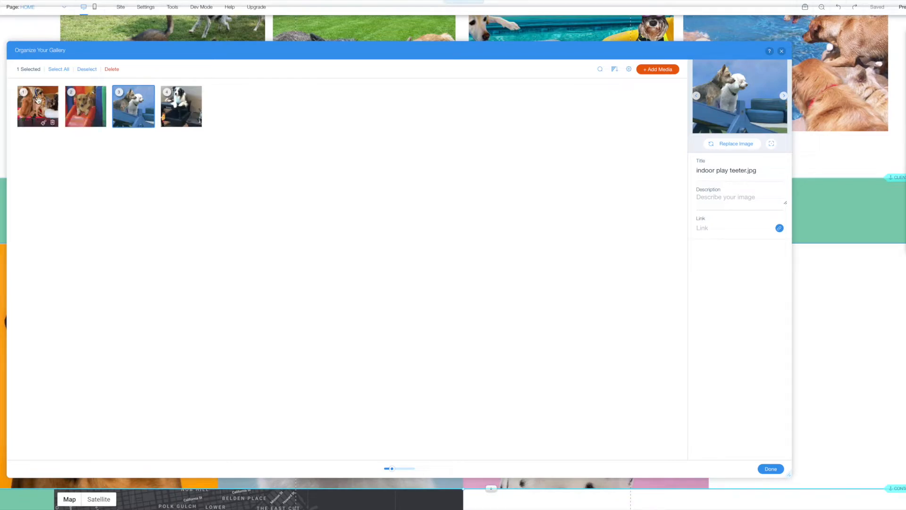
pyautogui.moveTo(87, 113); pyautogui.dragTo(137, 111)
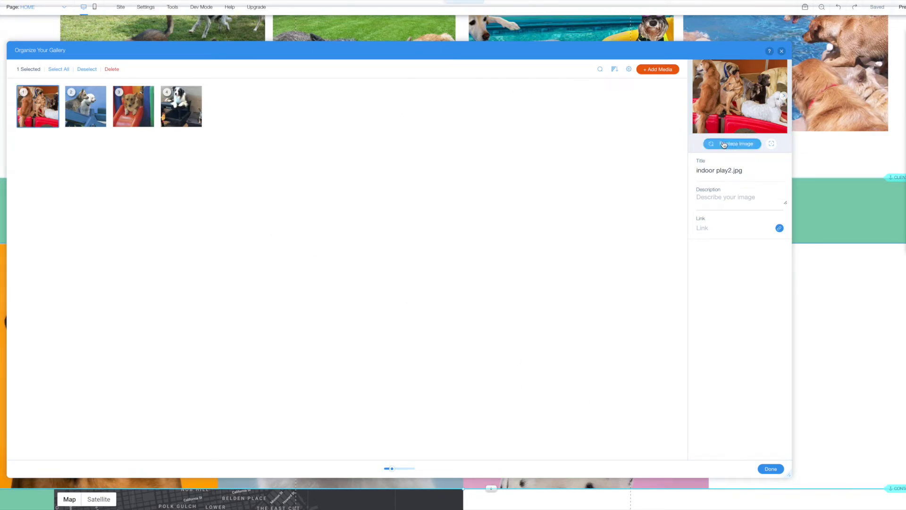
pyautogui.click(24, 121)
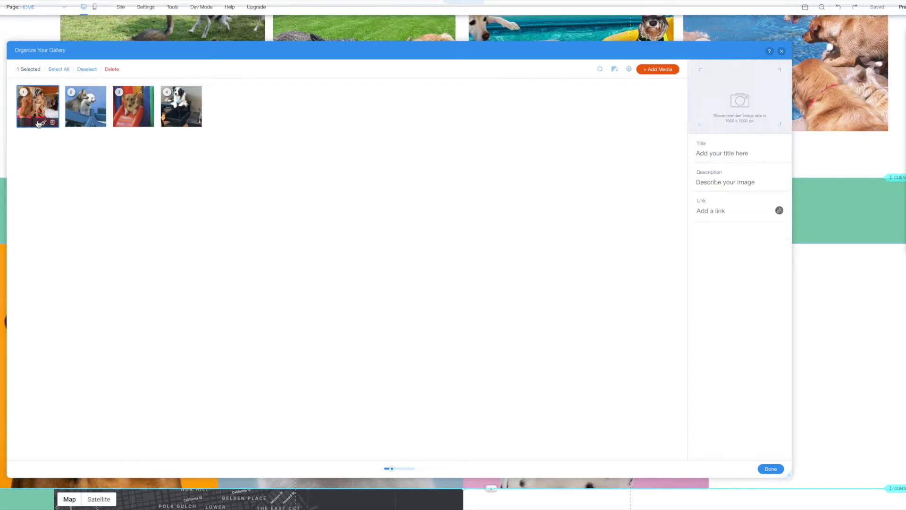
pyautogui.click(298, 131)
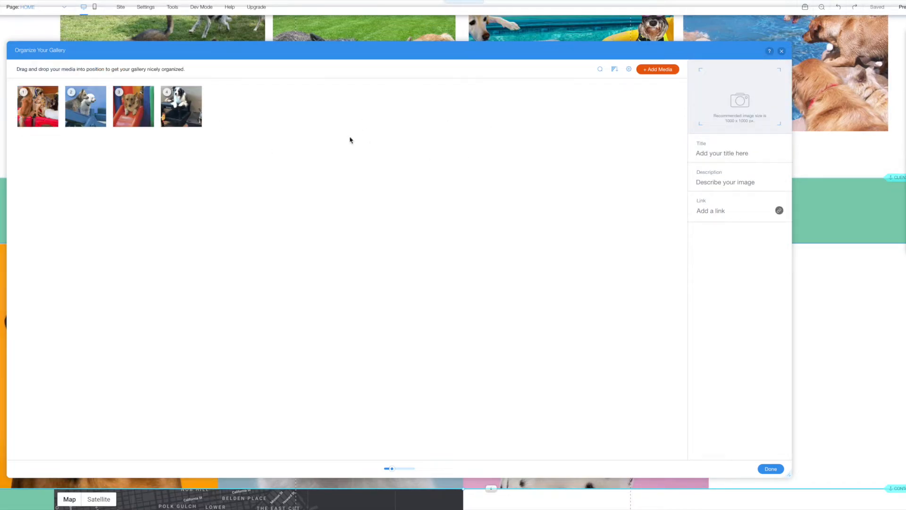
# Title the fourth photo 'Butch and Tiny' and finish organizing the gallery.
pyautogui.click(181, 112)
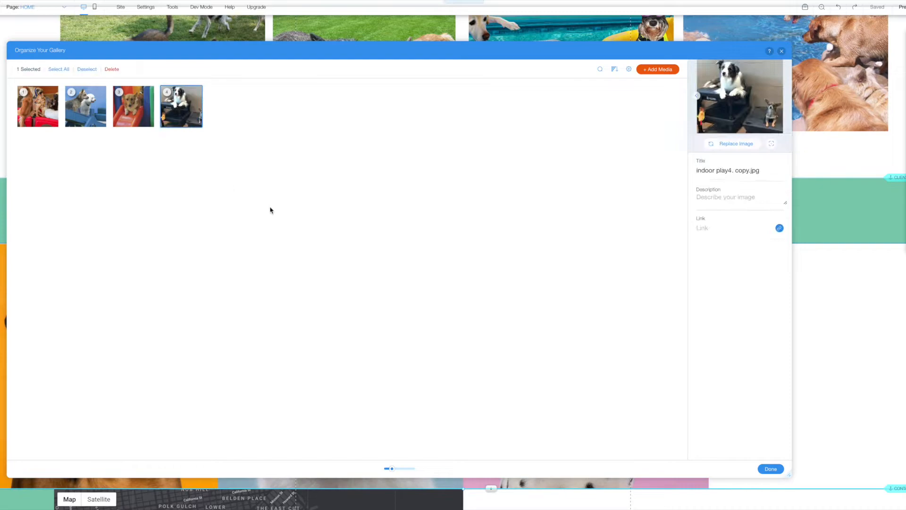
pyautogui.click(718, 172)
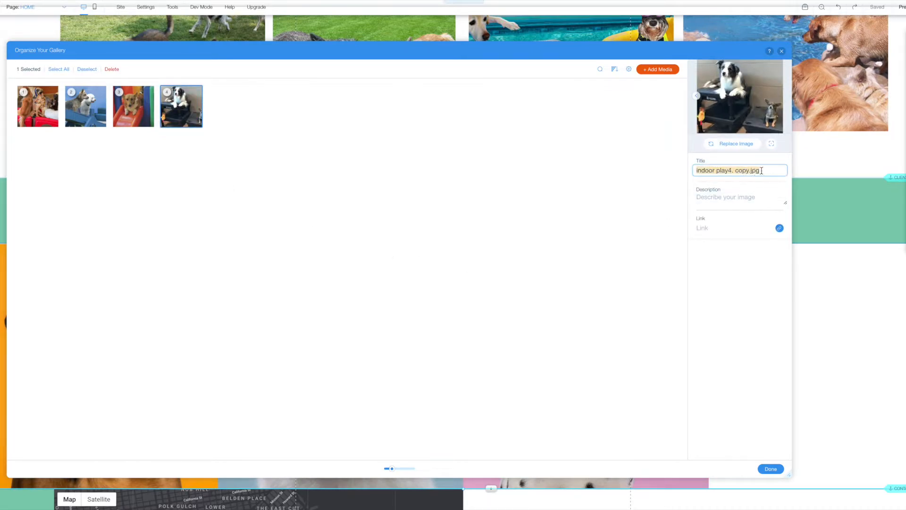
pyautogui.write('Butch and Tiny')
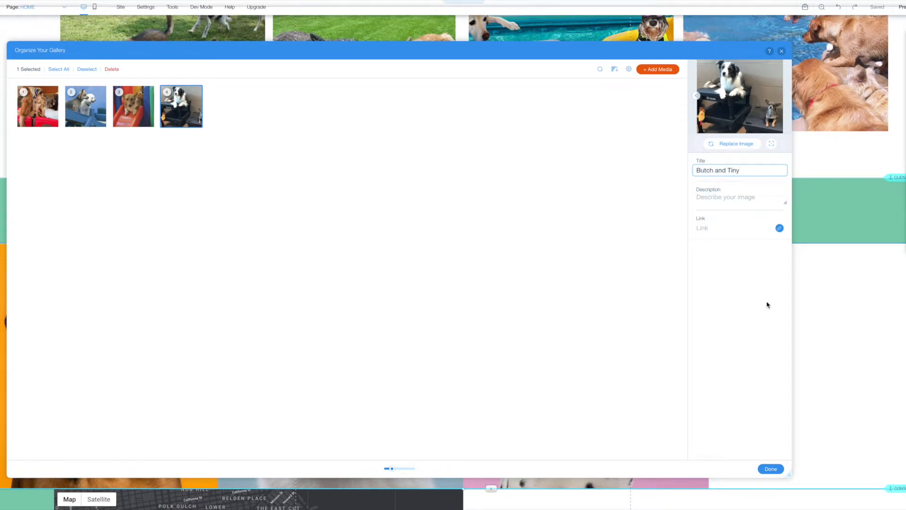
pyautogui.click(765, 471)
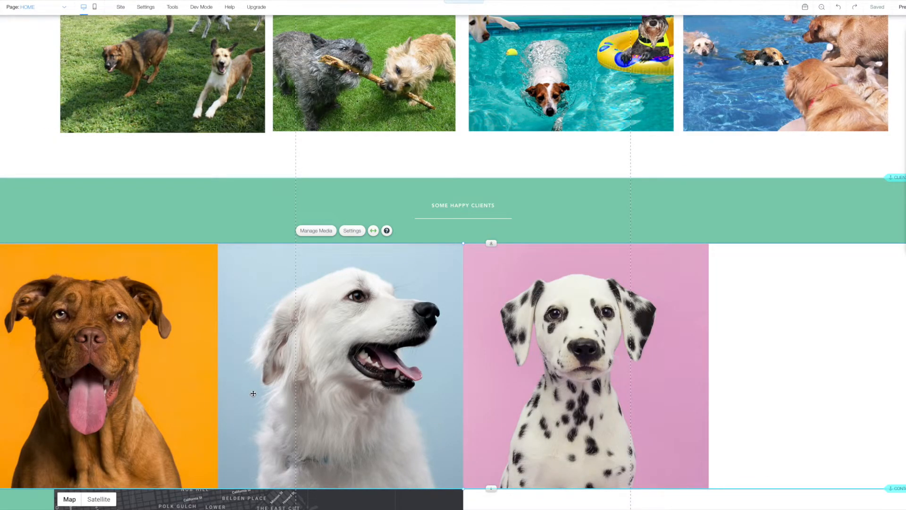
# Preview the site, then refresh the gallery via Manage Media so the four indoor photos appear.
pyautogui.scroll(-2, 253, 393)
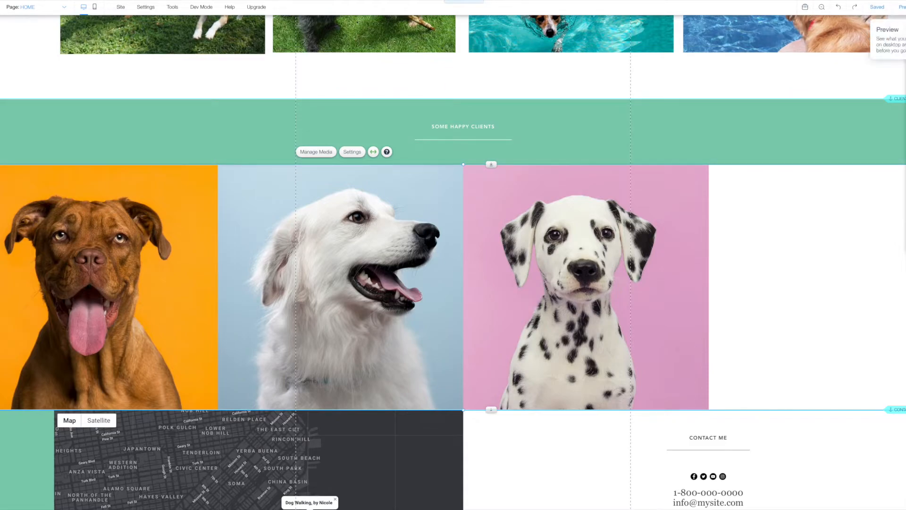
pyautogui.click(902, 7)
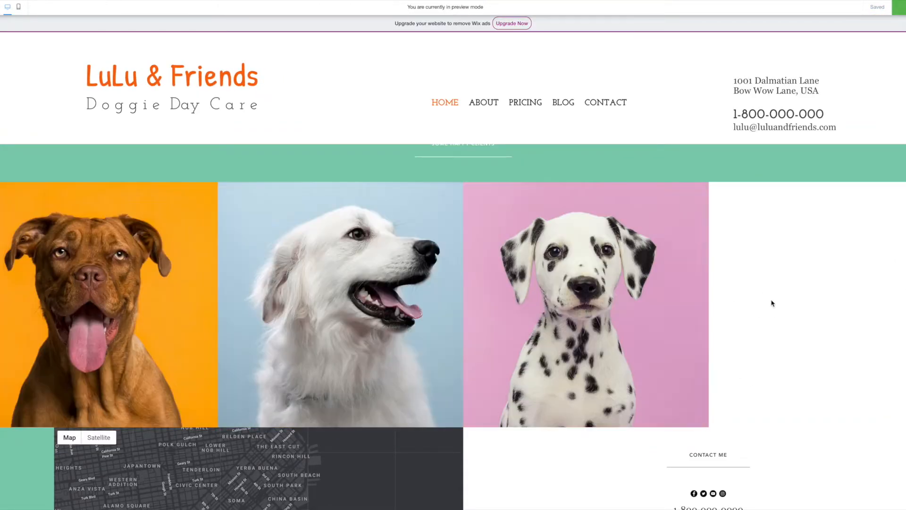
pyautogui.click(899, 7)
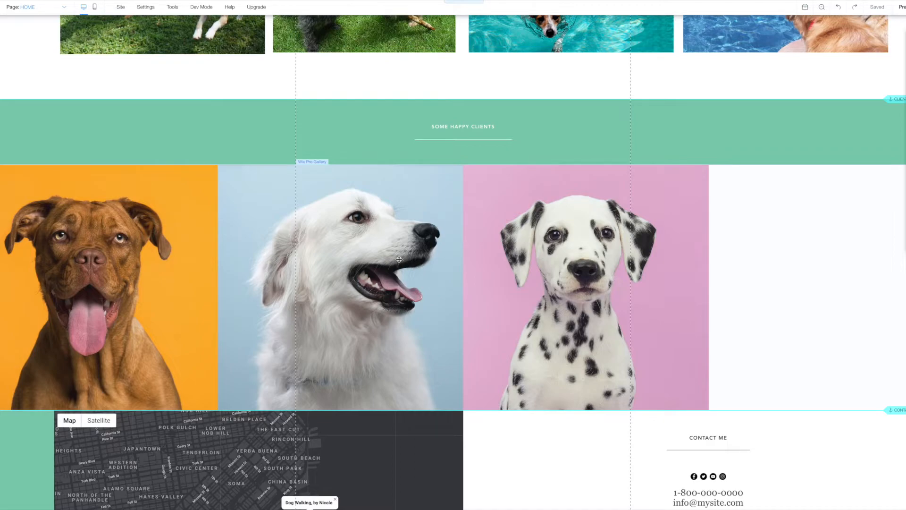
pyautogui.click(367, 254)
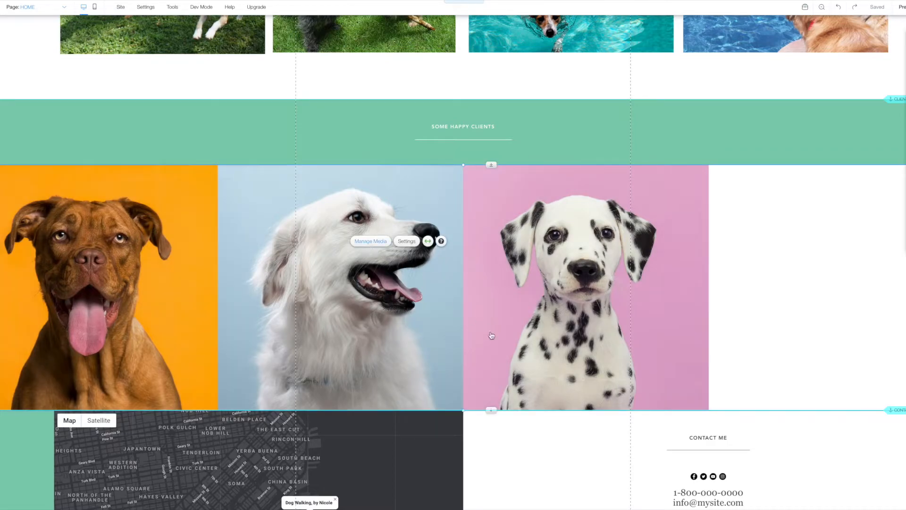
pyautogui.click(370, 241)
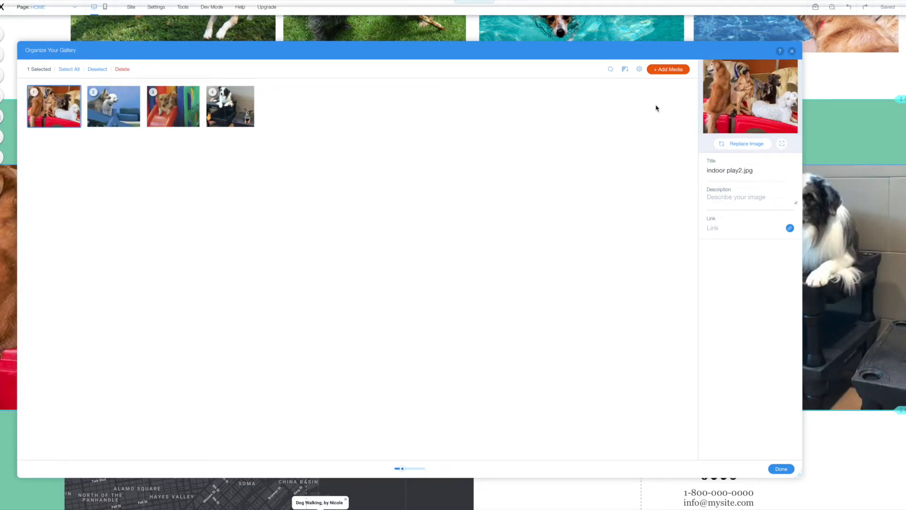
pyautogui.click(781, 468)
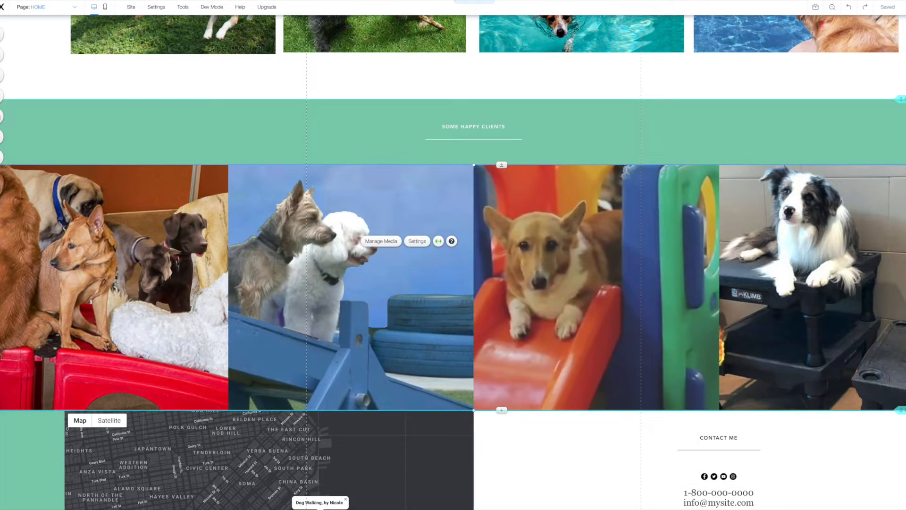
pyautogui.click(904, 7)
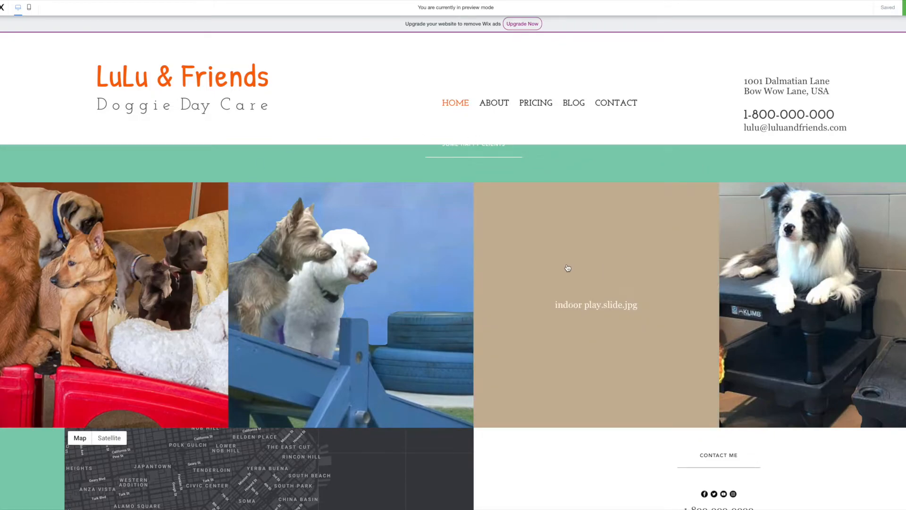
pyautogui.scroll(-3, 567, 268)
pyautogui.scroll(4, 567, 267)
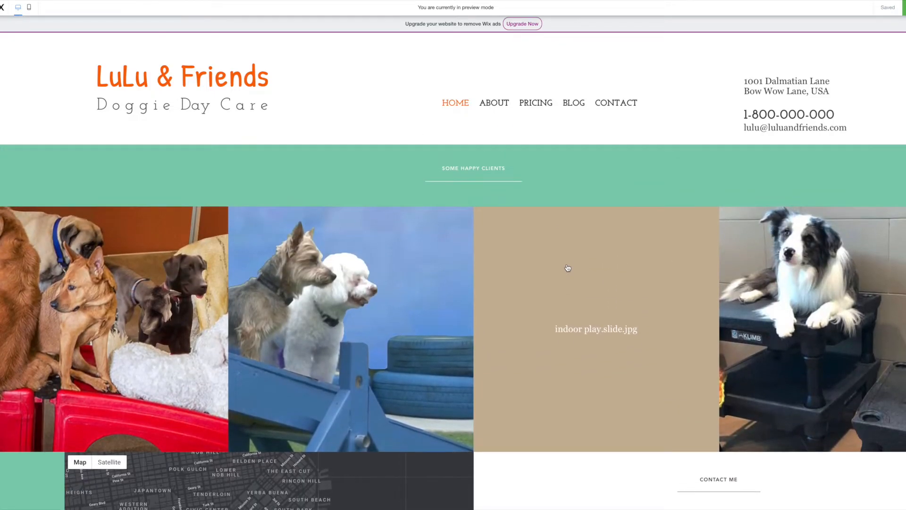
pyautogui.scroll(2, 567, 267)
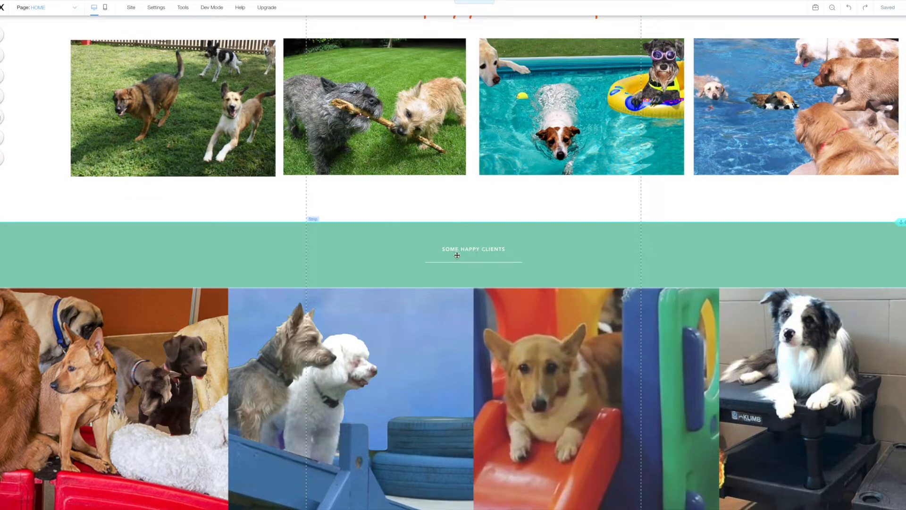
pyautogui.scroll(4, 350, 242)
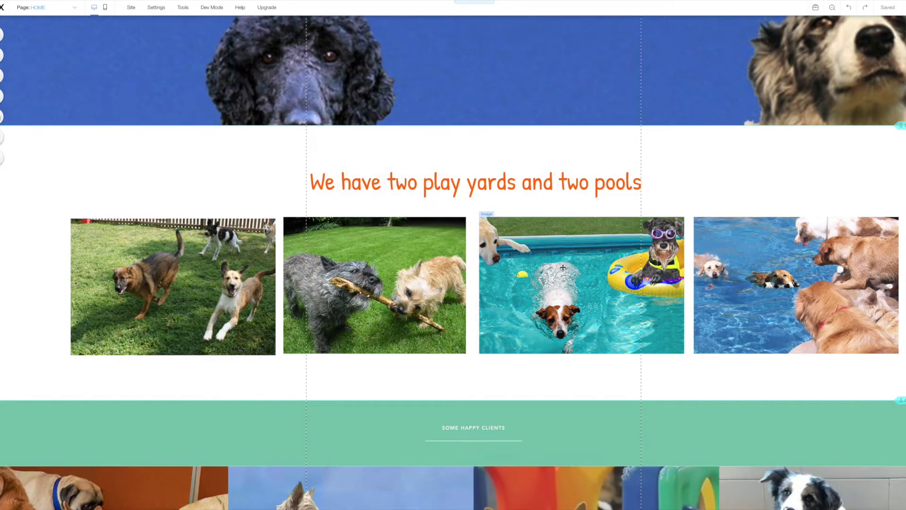
pyautogui.scroll(-3, 562, 267)
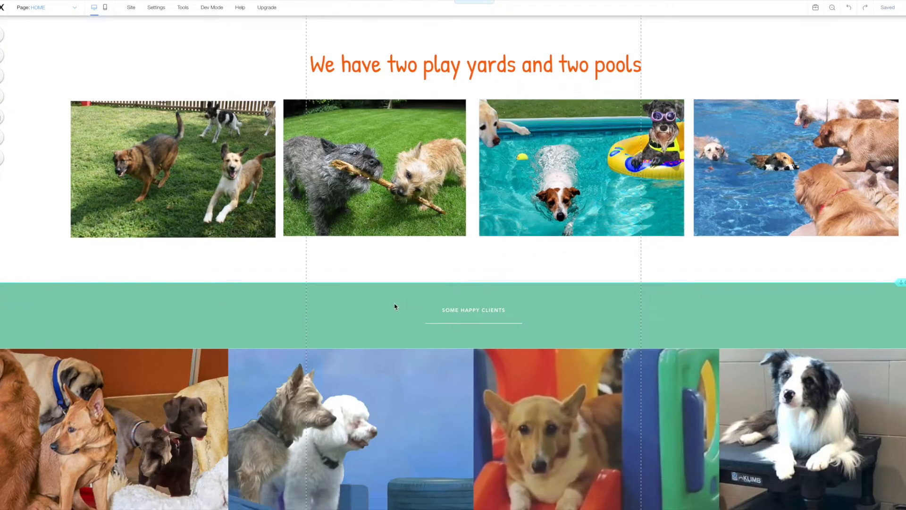
# Set the Some Happy Clients strip background colour to cream #FAF2DB.
pyautogui.click(396, 303)
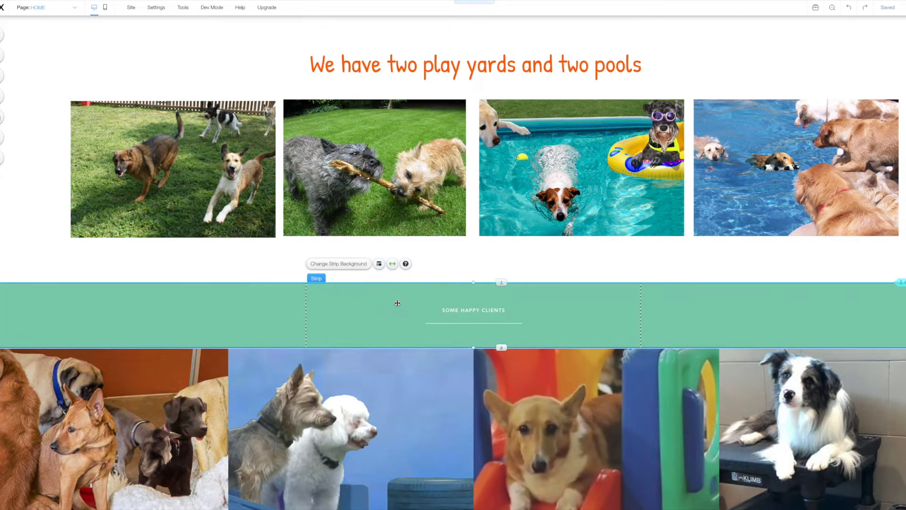
pyautogui.click(344, 263)
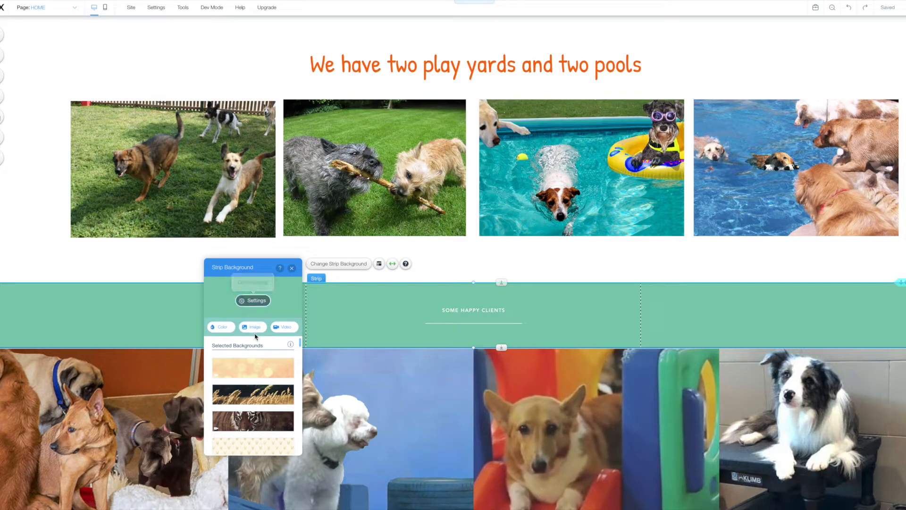
pyautogui.click(219, 327)
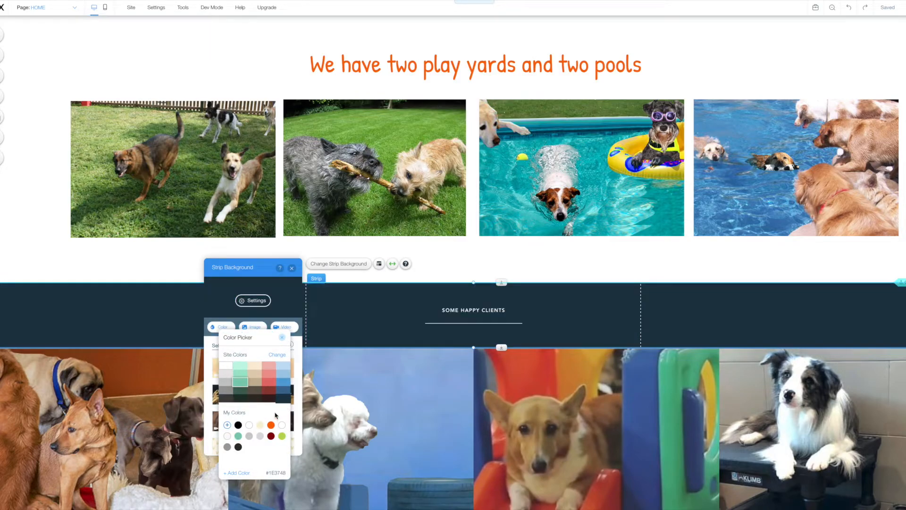
pyautogui.click(262, 425)
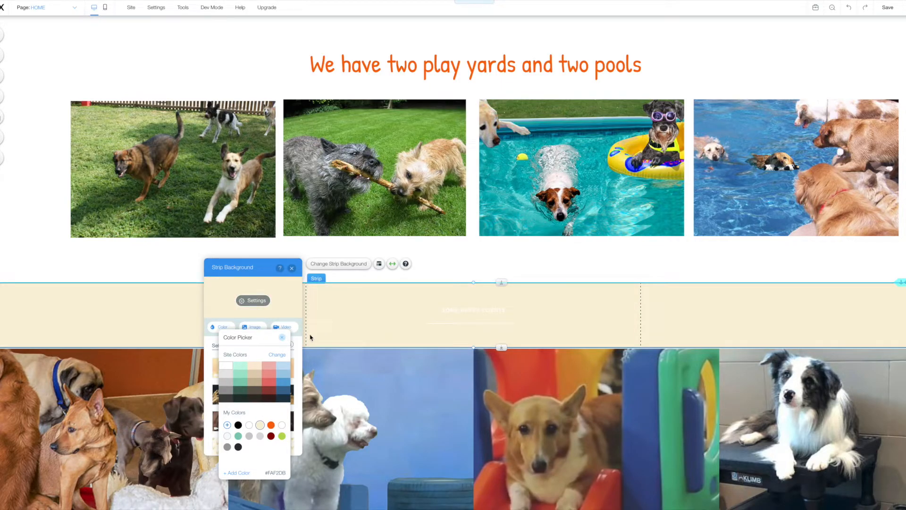
pyautogui.click(282, 339)
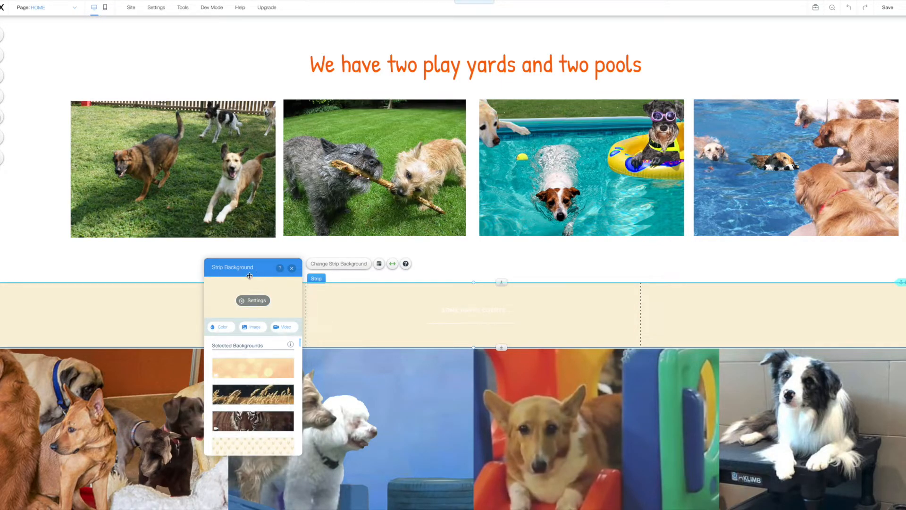
# Delete the leftover text box and line from the cream strip.
pyautogui.click(291, 268)
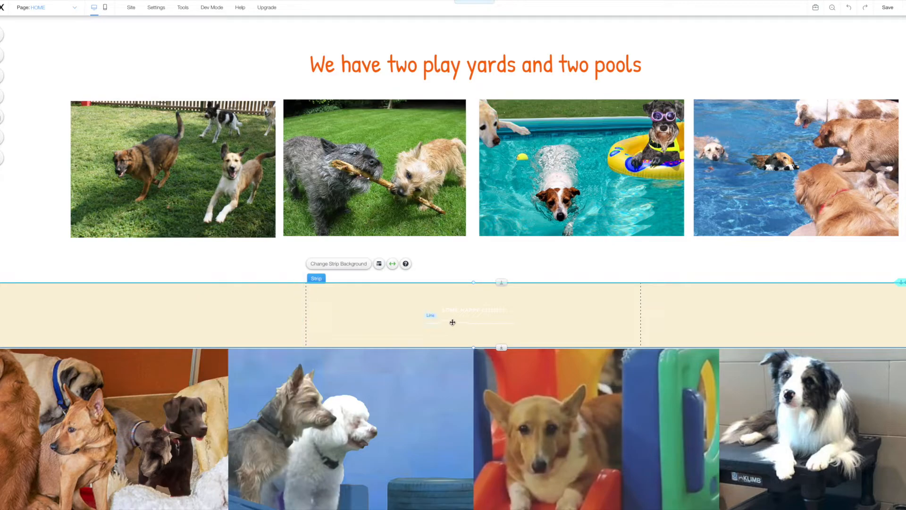
pyautogui.click(465, 314)
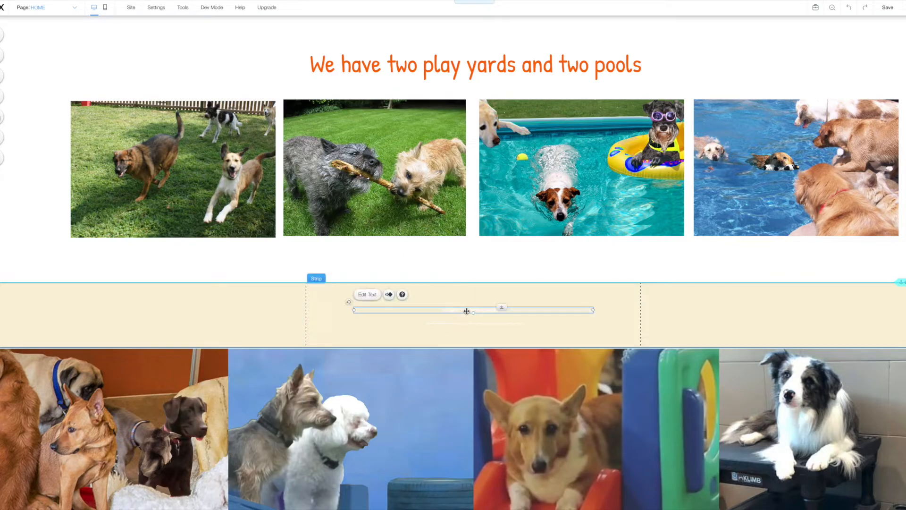
pyautogui.press('Delete')
pyautogui.click(485, 324)
pyautogui.press('Delete')
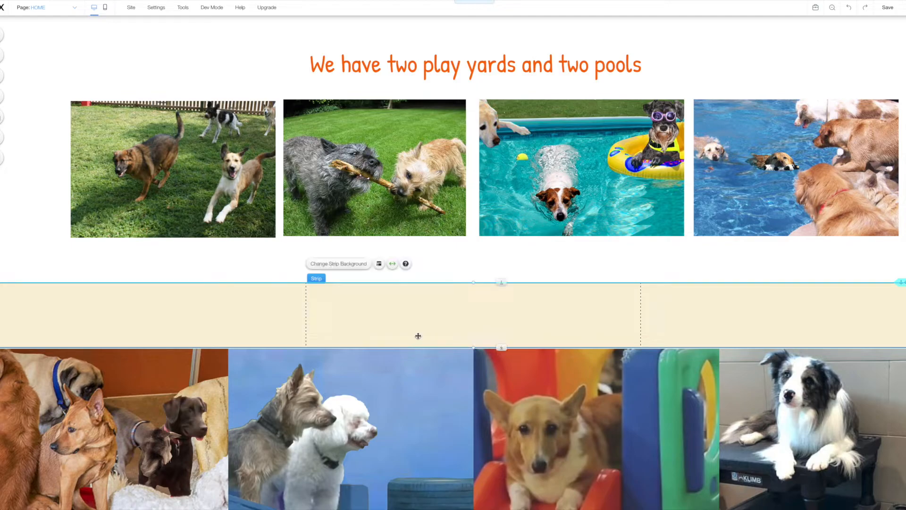
# Drag the strip up and snap the dog gallery beneath it to close the gap.
pyautogui.moveTo(377, 332); pyautogui.dragTo(376, 304)
pyautogui.moveTo(407, 406); pyautogui.dragTo(407, 379)
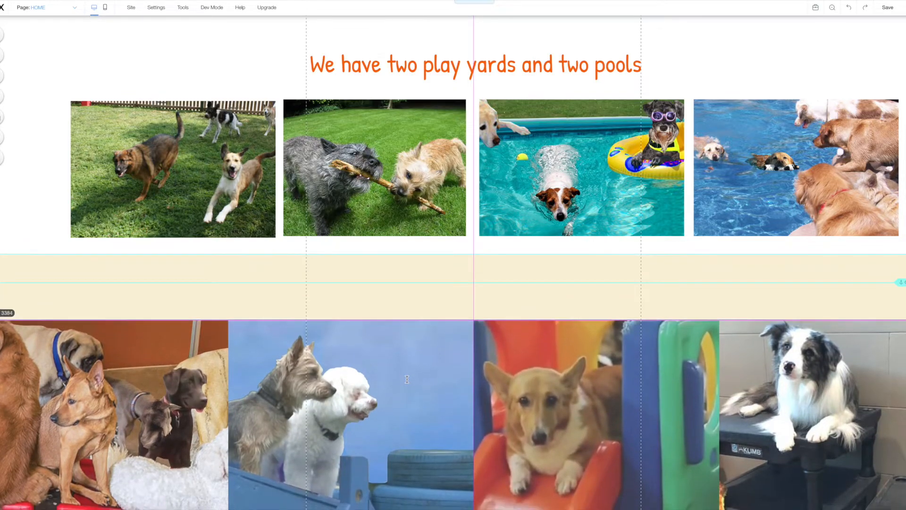
pyautogui.moveTo(297, 438); pyautogui.dragTo(297, 438)
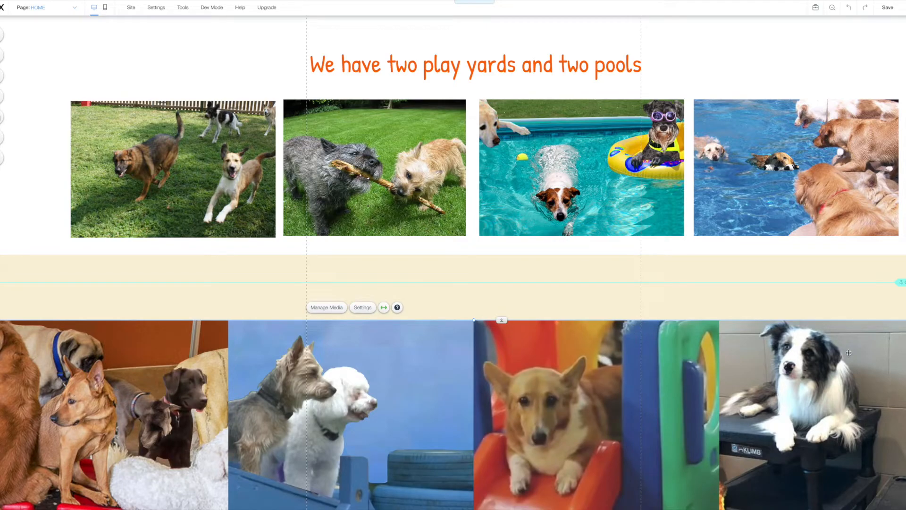
pyautogui.moveTo(903, 282); pyautogui.dragTo(903, 322)
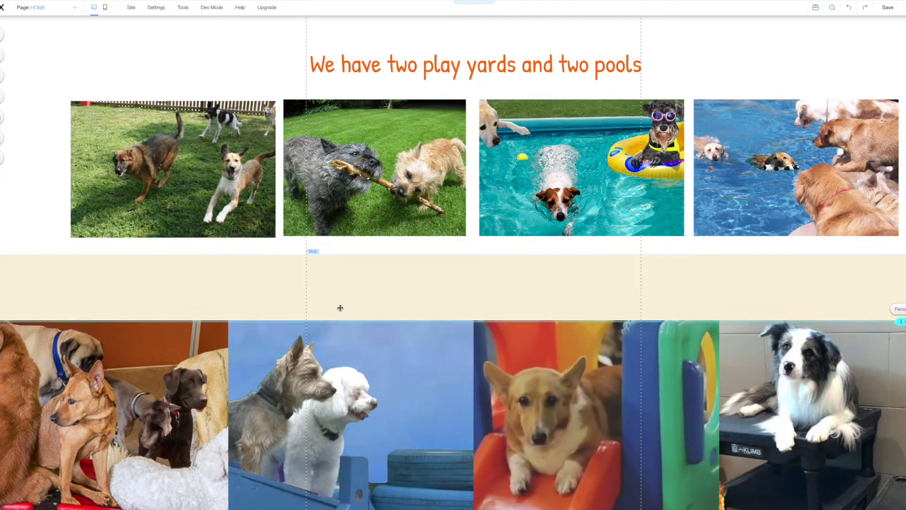
# Add a Heading 3 to the beige strip in bold Josefin Slab.
pyautogui.click(3, 76)
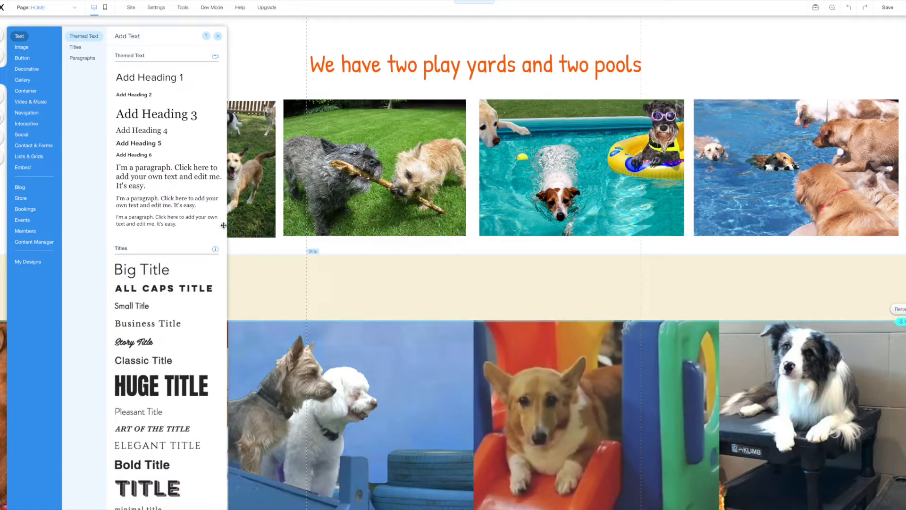
pyautogui.click(158, 115)
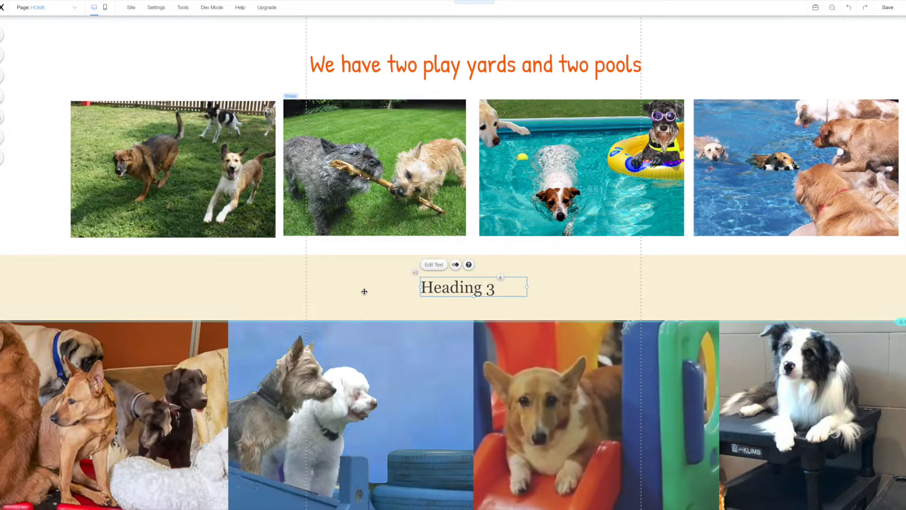
pyautogui.click(433, 265)
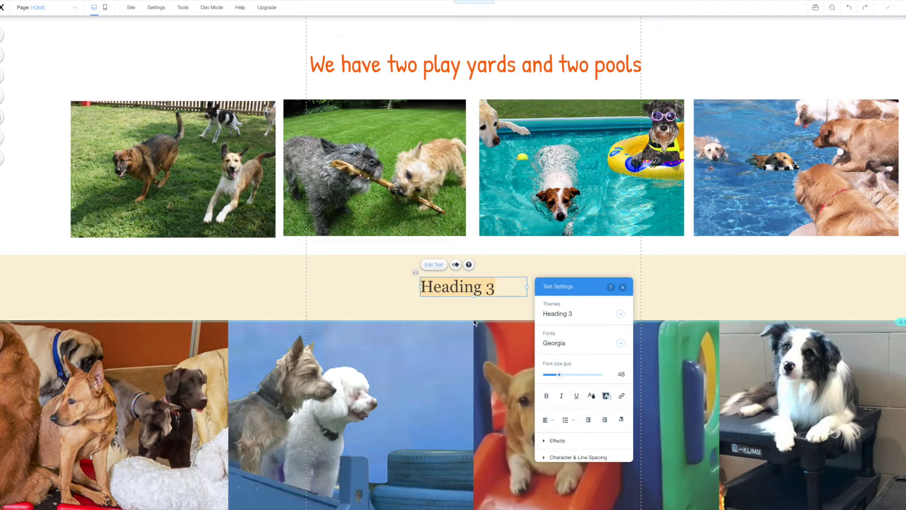
pyautogui.click(561, 342)
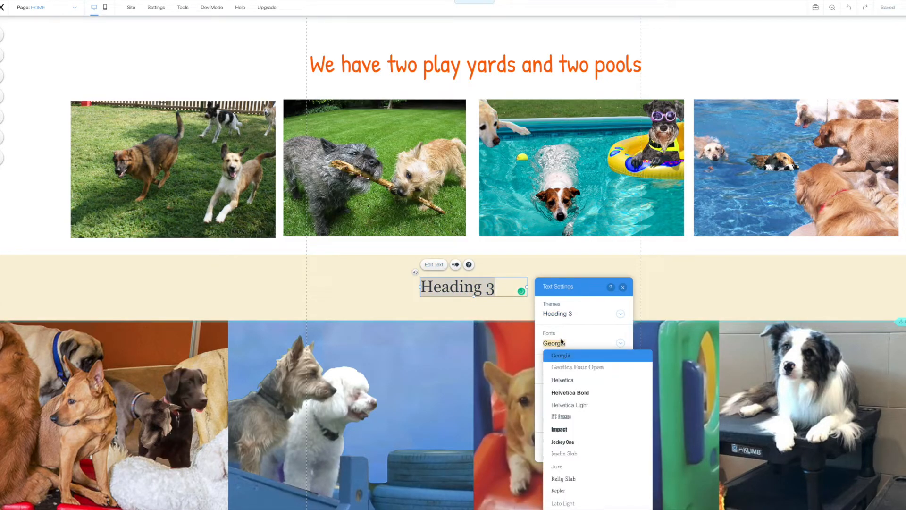
pyautogui.write('Josefin Slab')
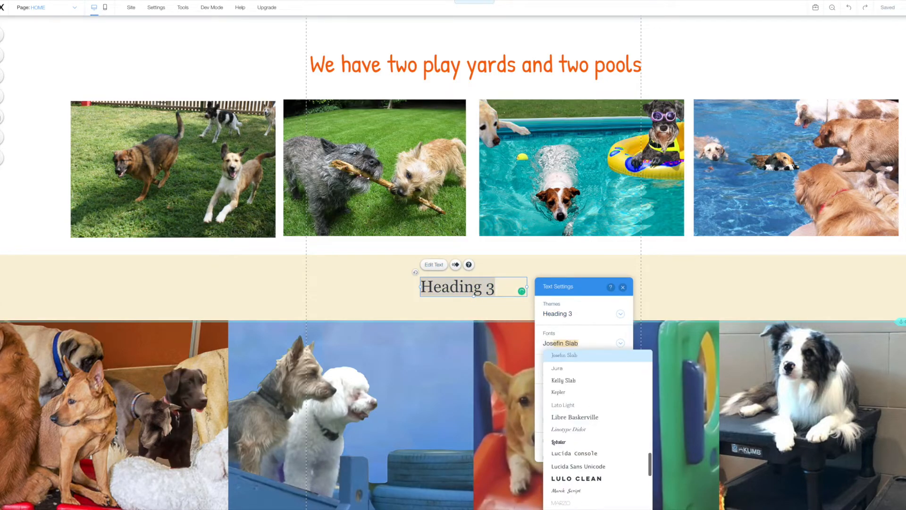
pyautogui.click(558, 356)
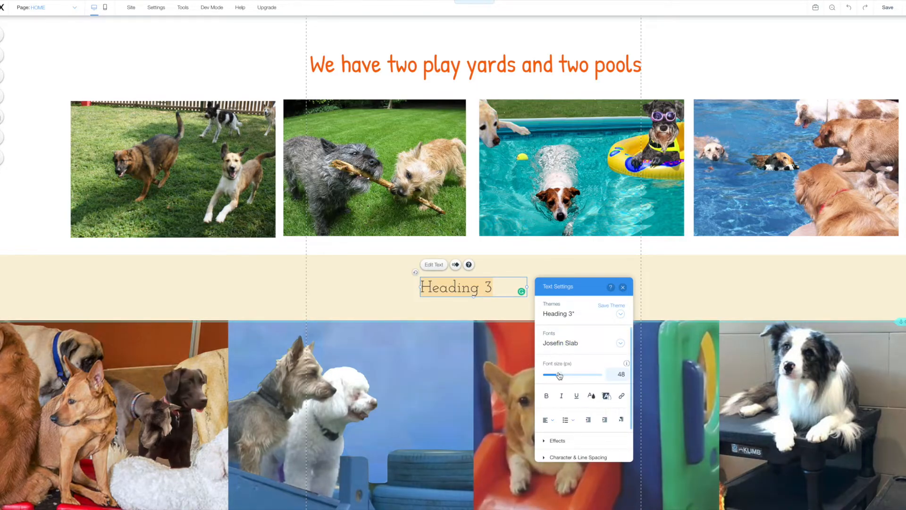
pyautogui.click(546, 395)
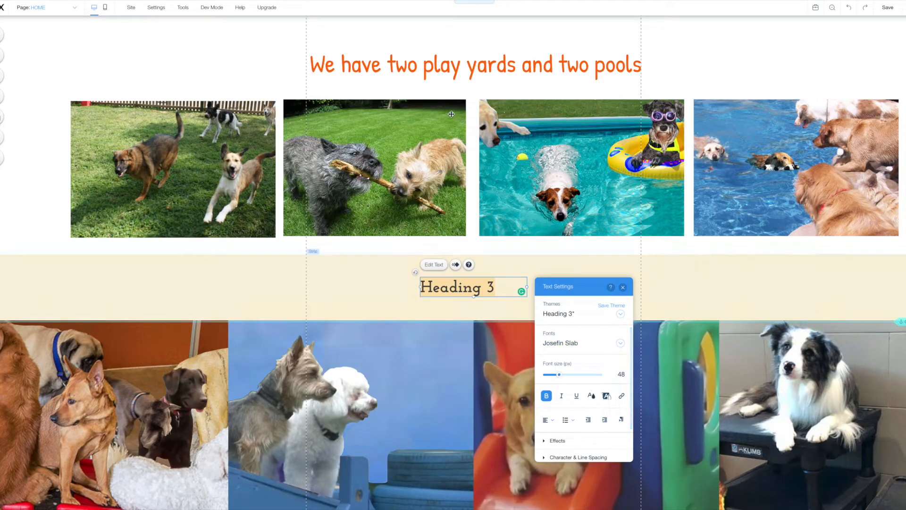
pyautogui.click(623, 287)
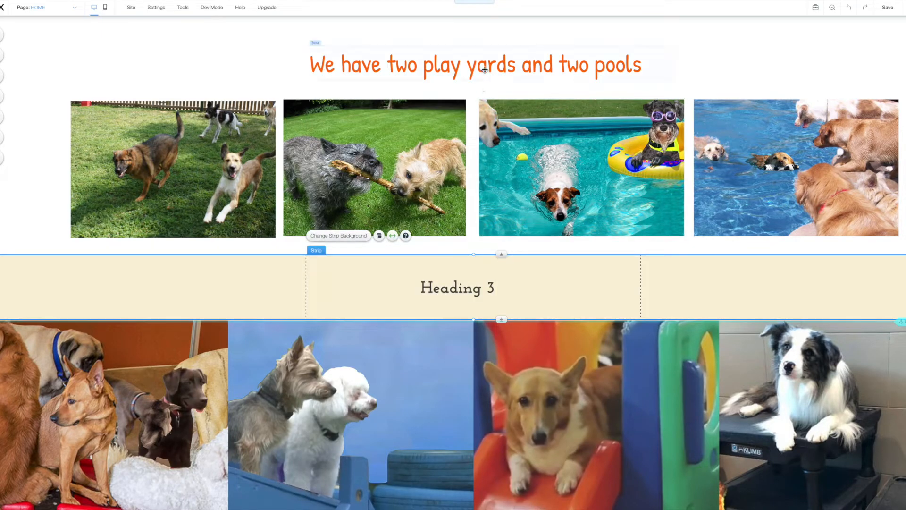
# Check the play-yards title's style and set the new heading's font size to 73.
pyautogui.click(369, 51)
pyautogui.click(323, 33)
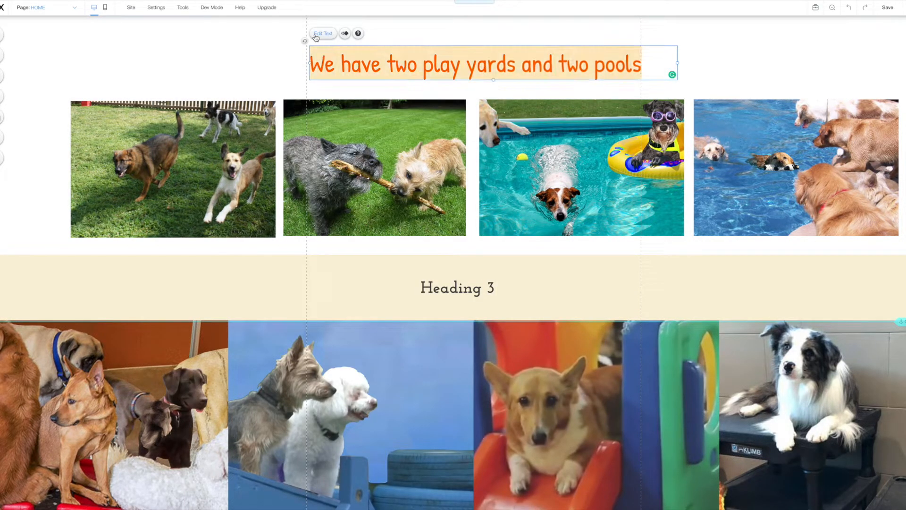
pyautogui.click(455, 290)
pyautogui.click(434, 264)
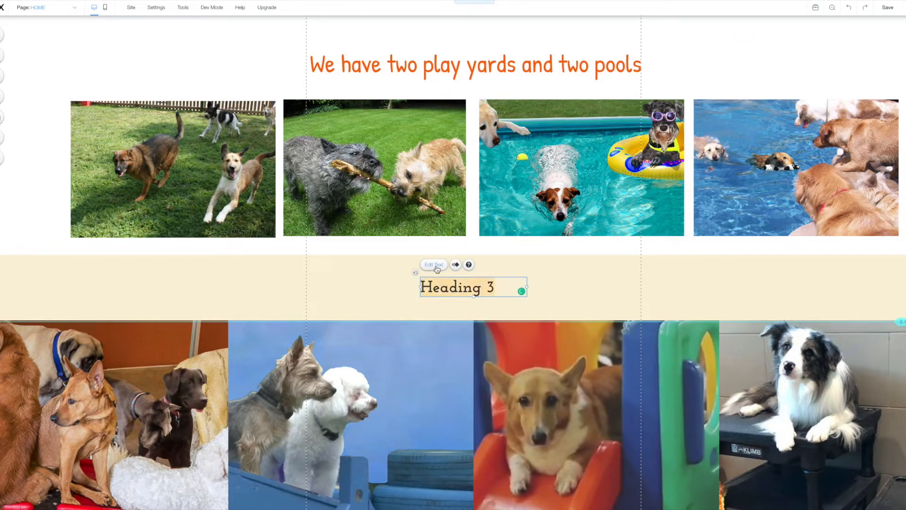
pyautogui.click(618, 374)
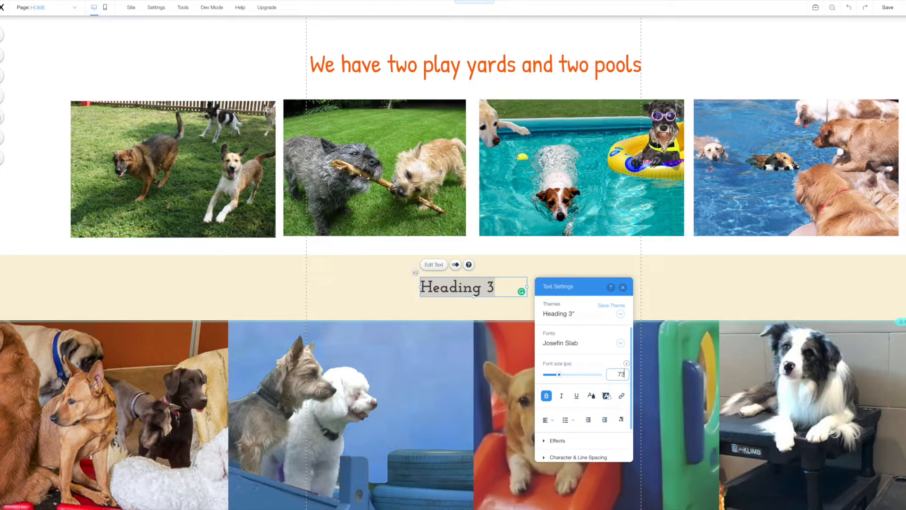
pyautogui.write('73')
pyautogui.press('Return')
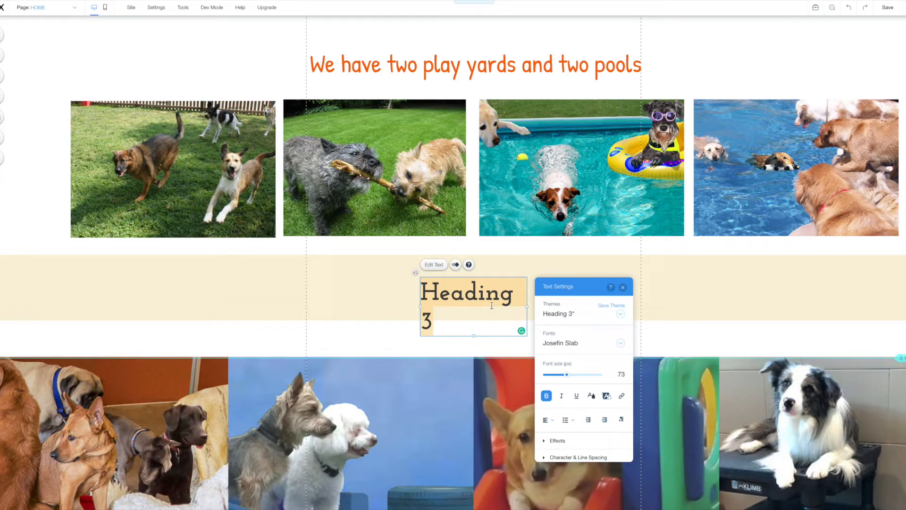
# Switch the heading to Patrick Hand and widen its box both left and right.
pyautogui.click(558, 346)
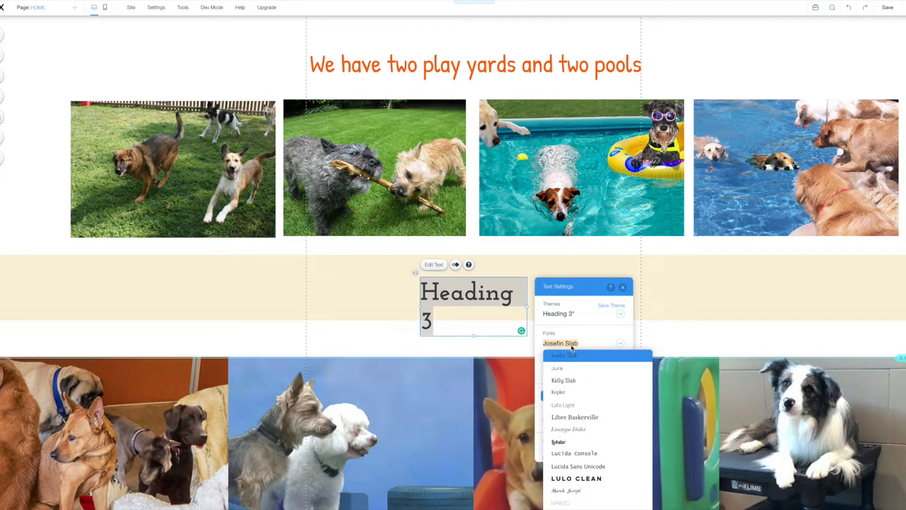
pyautogui.write('Patrick Hand')
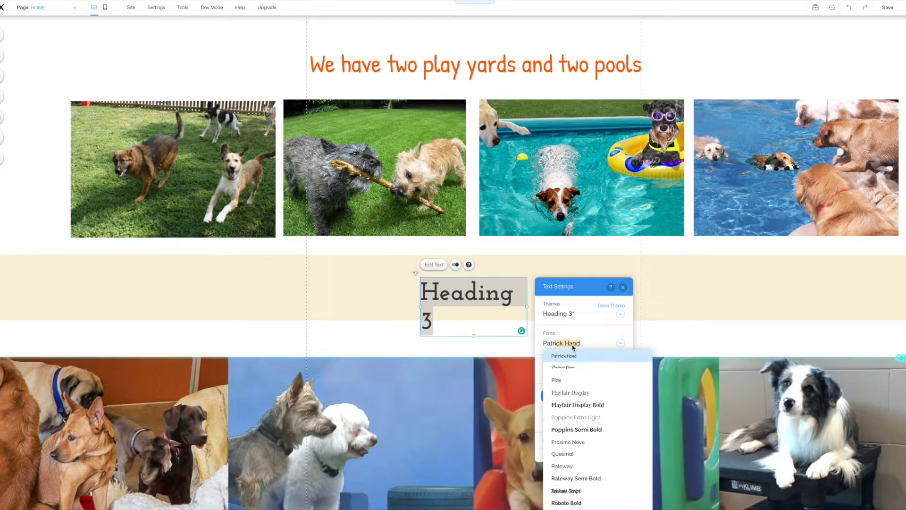
pyautogui.click(568, 357)
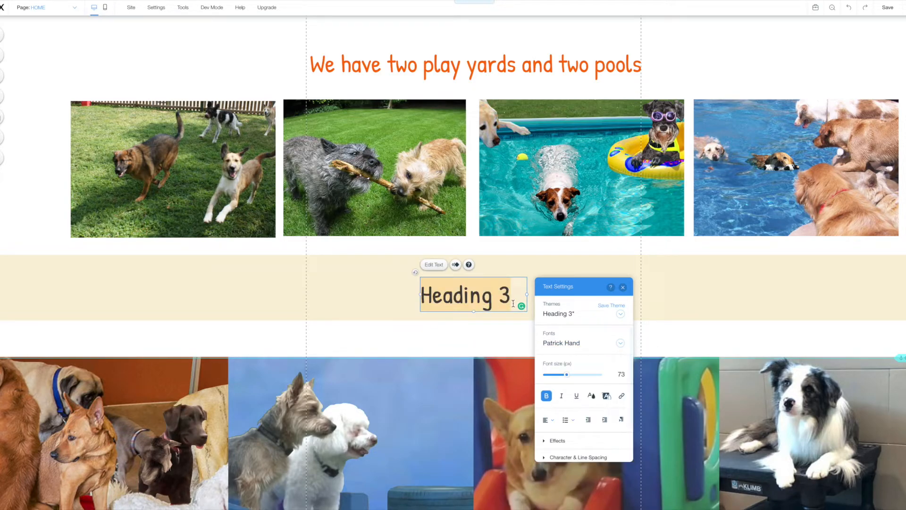
pyautogui.click(622, 287)
pyautogui.moveTo(559, 295); pyautogui.dragTo(629, 294)
pyautogui.moveTo(419, 296); pyautogui.dragTo(312, 296)
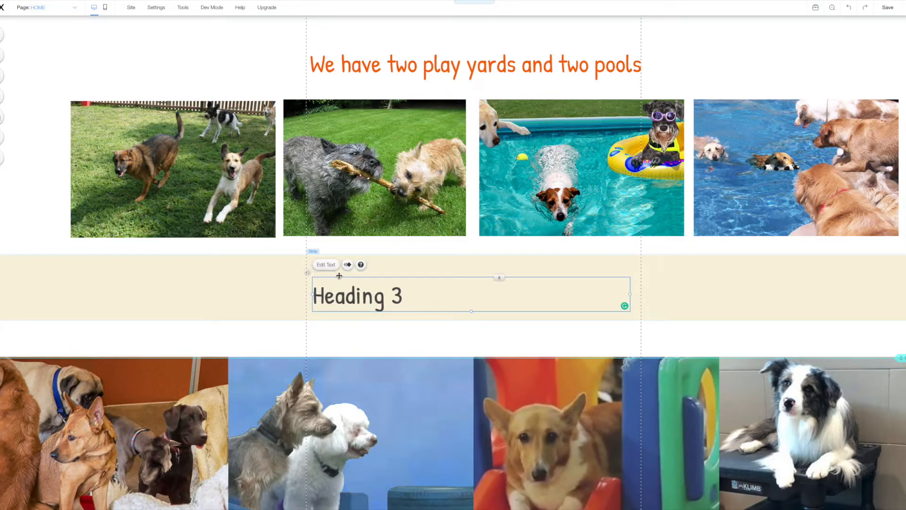
# Colour the heading orange #F96807 and retype it as 'and lots of play space!'.
pyautogui.click(332, 265)
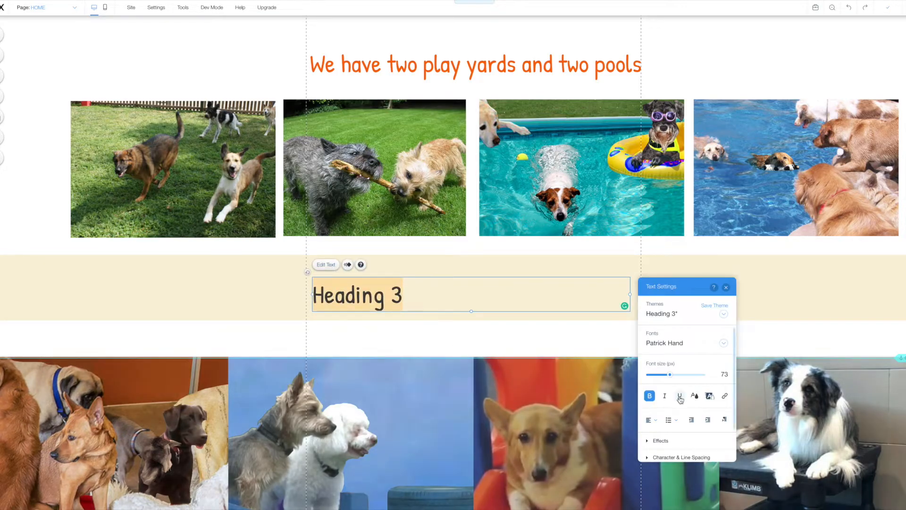
pyautogui.click(694, 395)
pyautogui.click(687, 399)
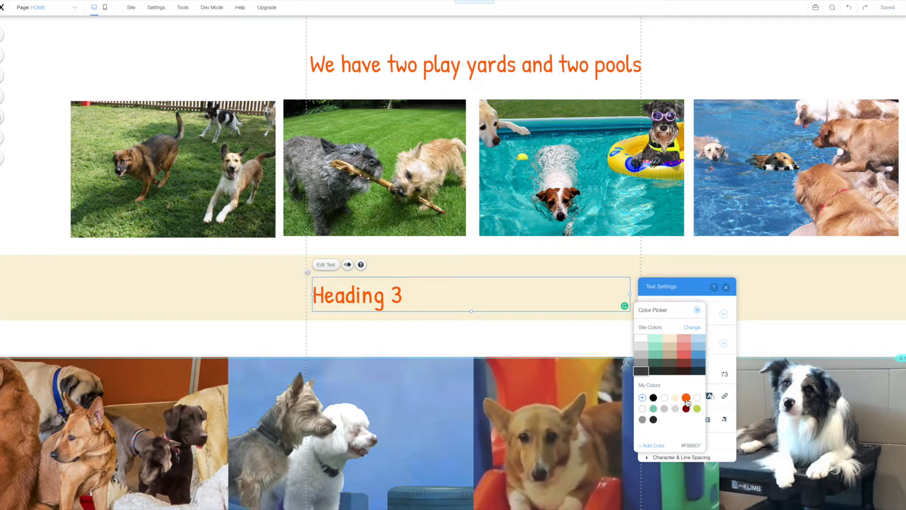
pyautogui.click(411, 298)
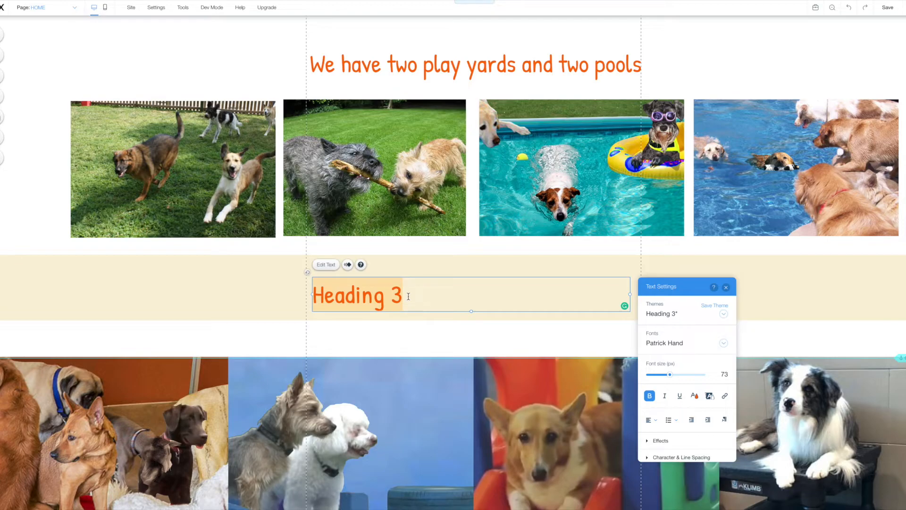
pyautogui.write('and l')
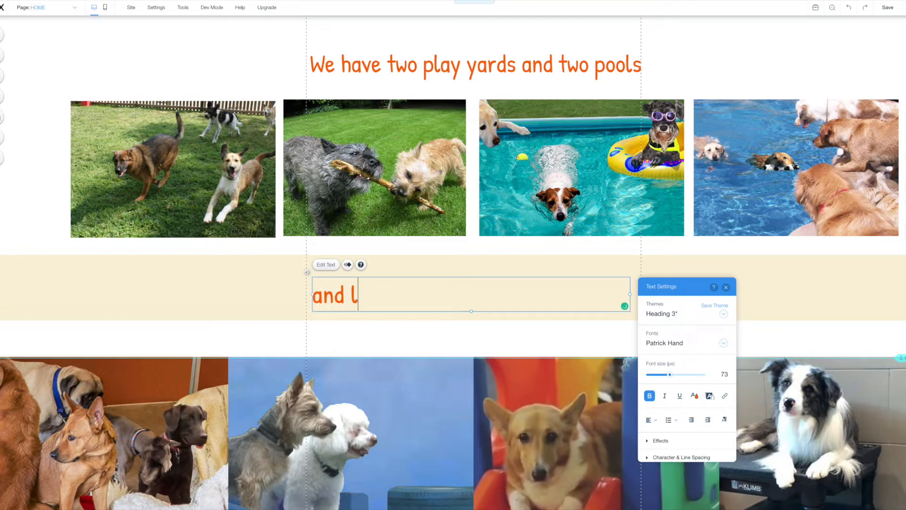
pyautogui.write('ots of play')
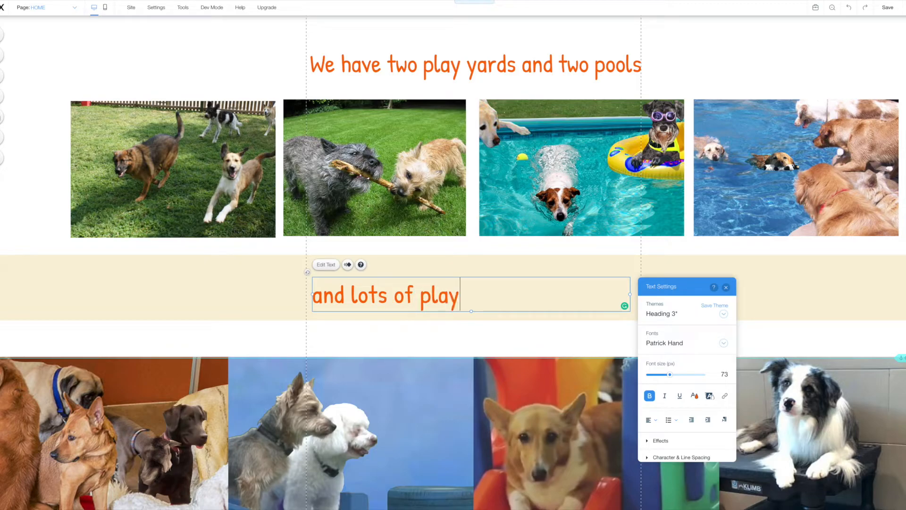
pyautogui.write(' space')
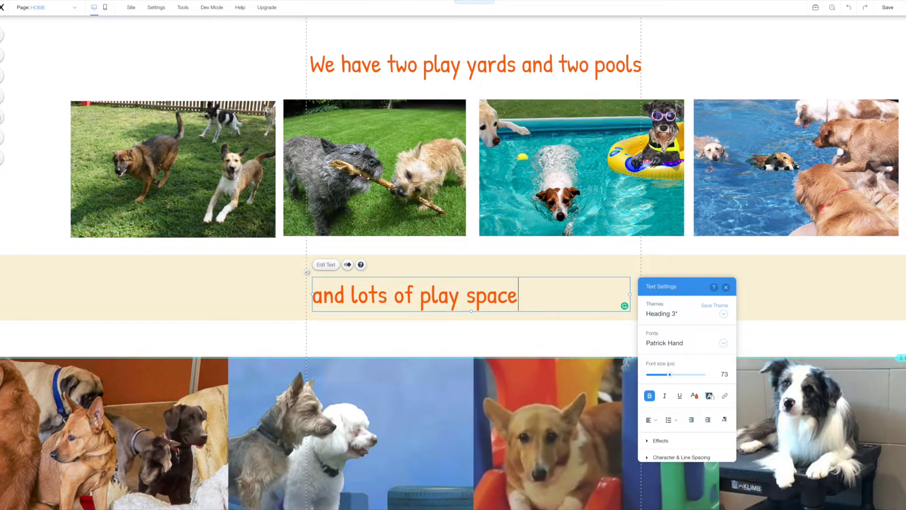
pyautogui.write('!')
# Nudge the dog photo gallery up beneath the heading and save the site with Ctrl+S.
pyautogui.press('Escape')
pyautogui.click(546, 419)
pyautogui.scroll(-2, 546, 419)
pyautogui.moveTo(545, 415); pyautogui.dragTo(544, 374)
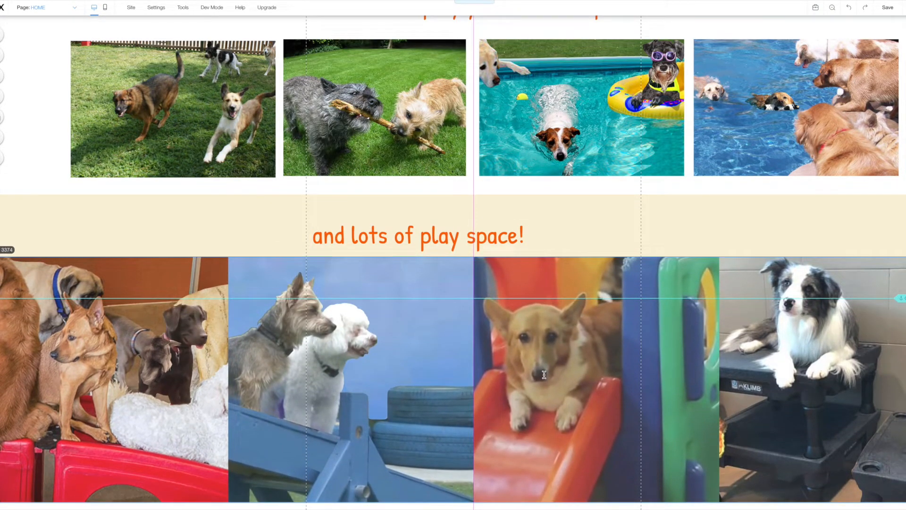
pyautogui.scroll(-5, 544, 374)
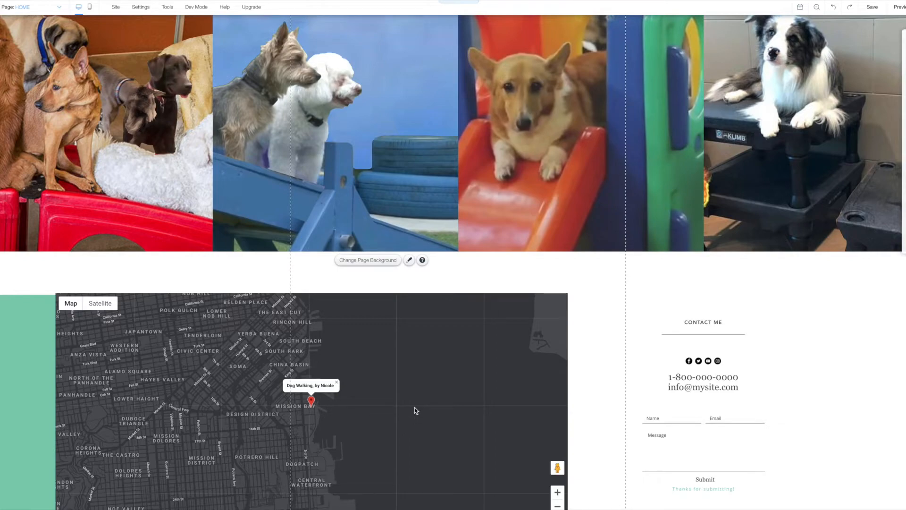
pyautogui.hotkey('ctrl', 's')
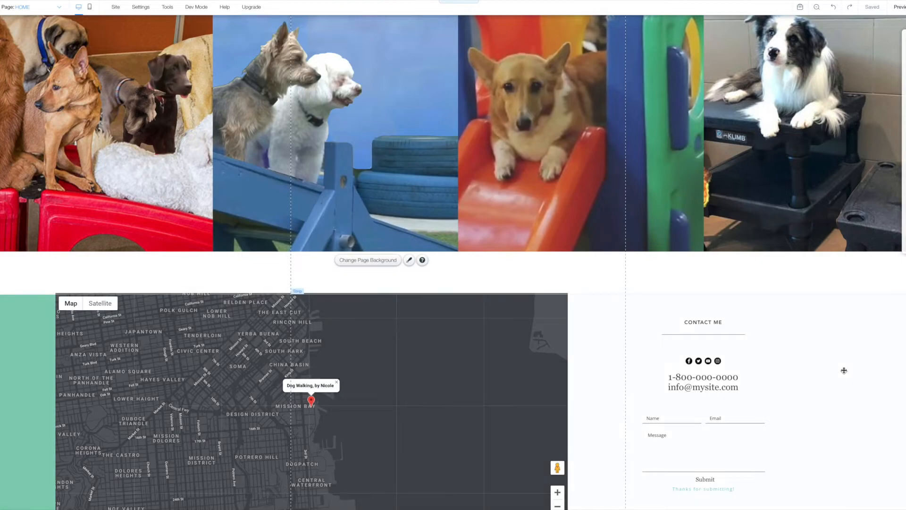
# Move the contact column to the left of the map using Manage Columns.
pyautogui.rightClick(605, 368)
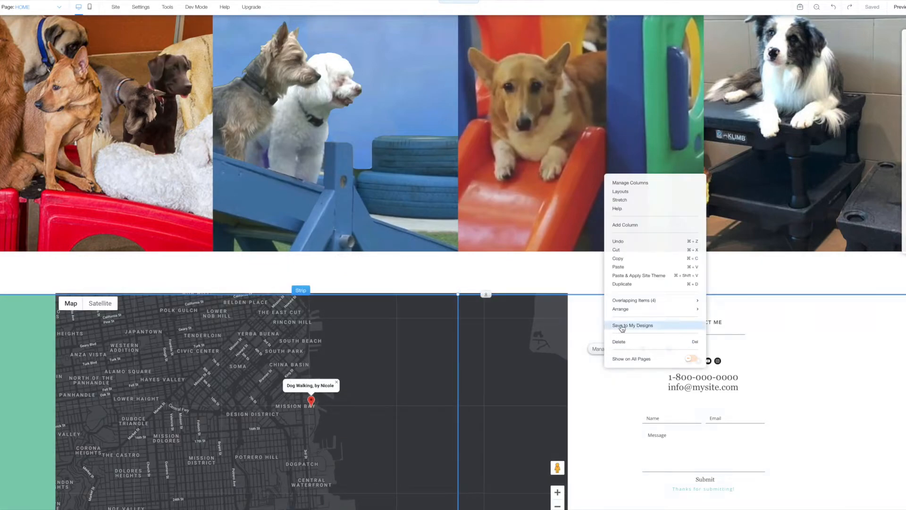
pyautogui.click(493, 413)
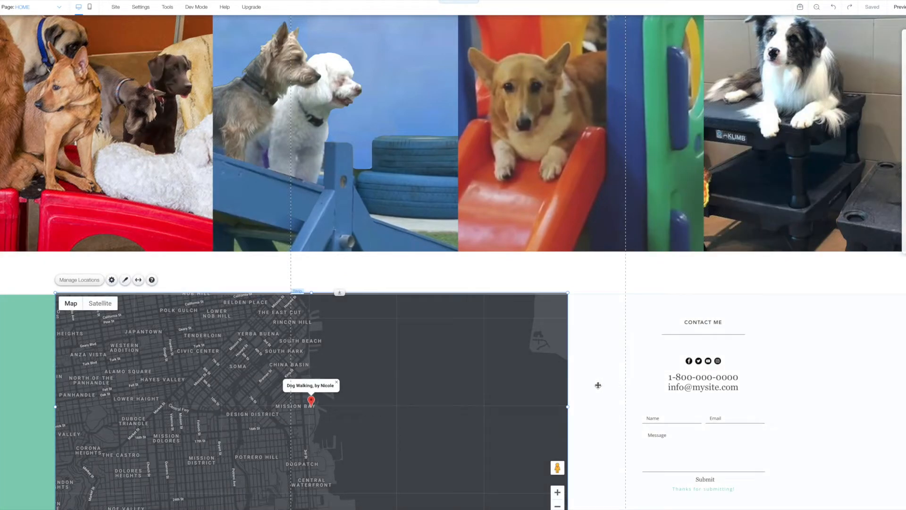
pyautogui.click(597, 384)
pyautogui.click(317, 279)
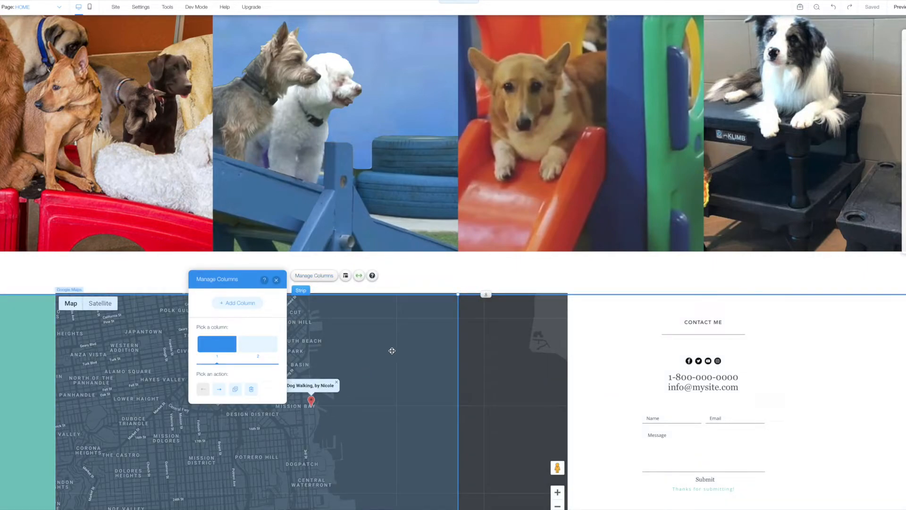
pyautogui.click(253, 348)
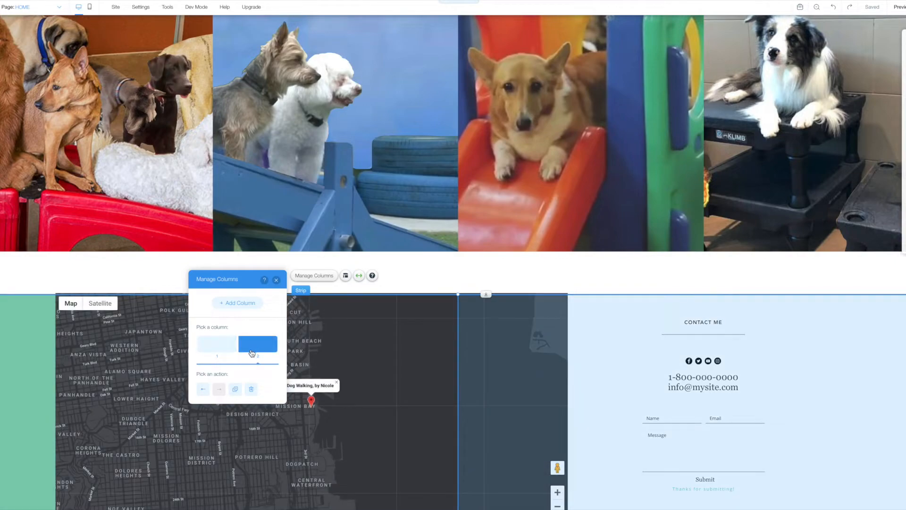
pyautogui.click(203, 389)
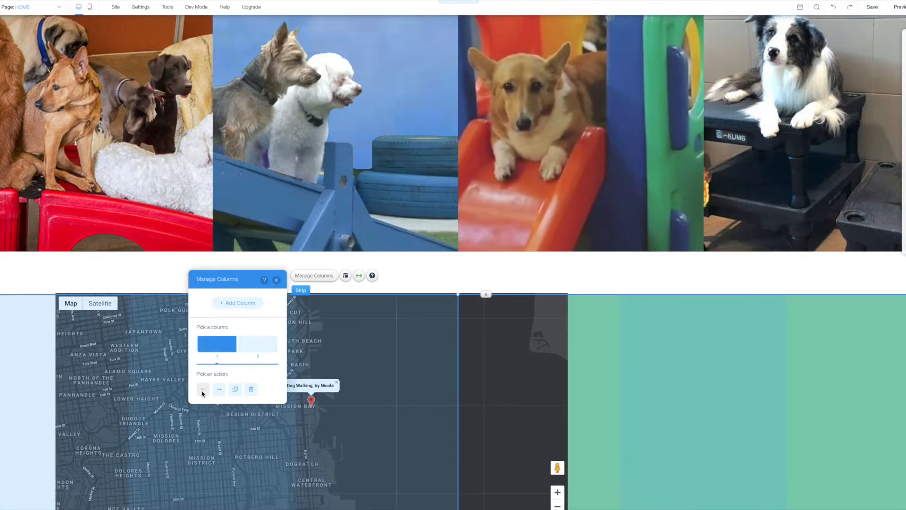
# Delete the map from the contact strip.
pyautogui.click(471, 360)
pyautogui.moveTo(471, 360)
pyautogui.mouseDown()
pyautogui.moveTo(740, 347)
pyautogui.moveTo(416, 361)
pyautogui.moveTo(493, 379)
pyautogui.moveTo(464, 366)
pyautogui.mouseUp()
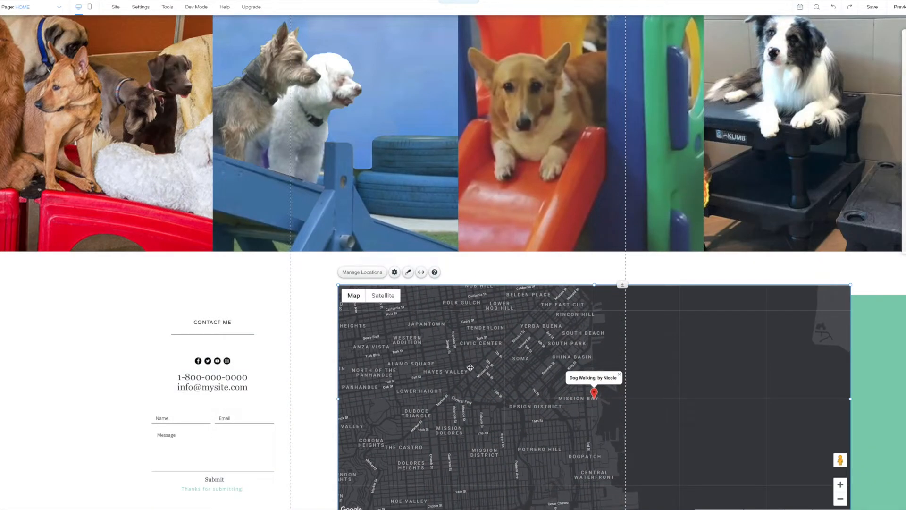
pyautogui.press('Delete')
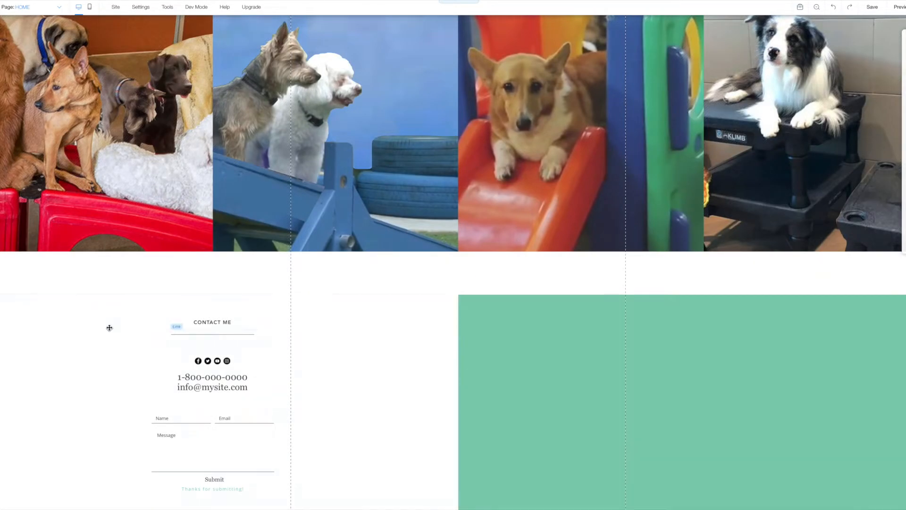
# Close the gap between the dog gallery and the contact strip by adjusting their heights.
pyautogui.click(218, 352)
pyautogui.moveTo(224, 374); pyautogui.dragTo(224, 393)
pyautogui.click(287, 310)
pyautogui.scroll(-1, 286, 310)
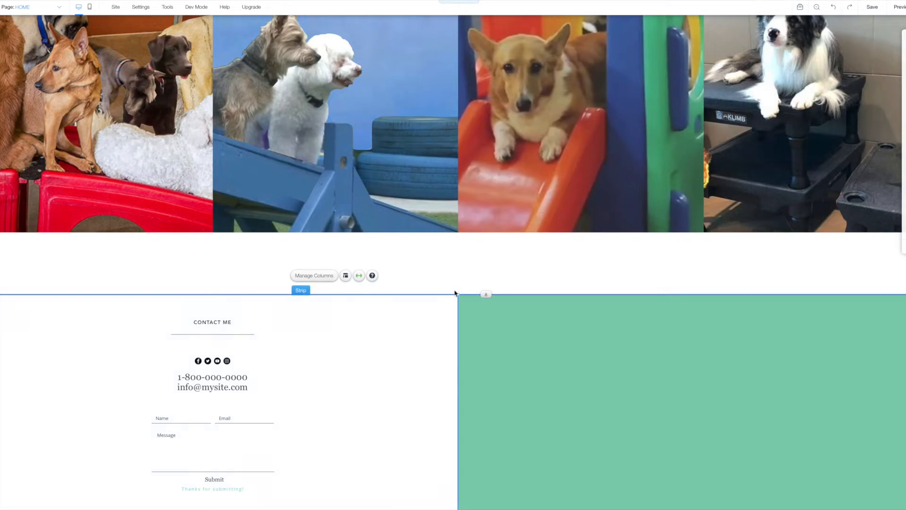
pyautogui.moveTo(485, 293); pyautogui.dragTo(483, 265)
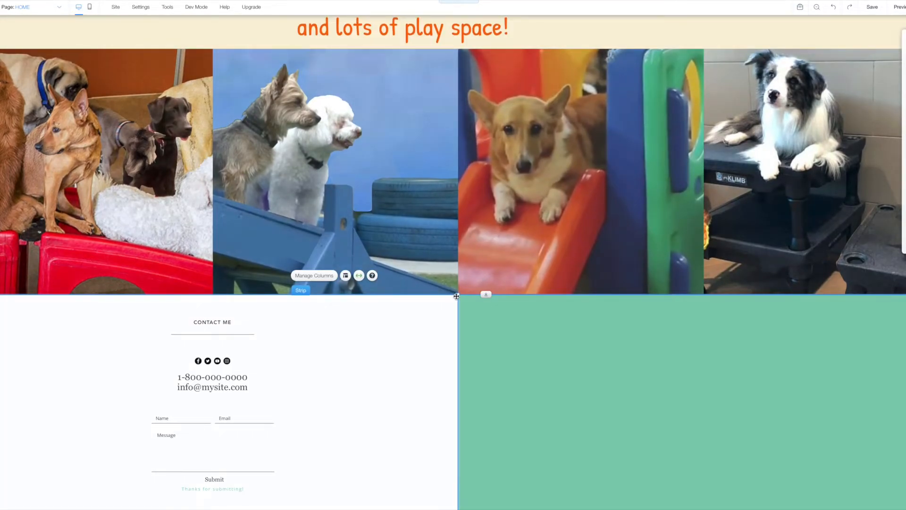
pyautogui.moveTo(486, 294); pyautogui.dragTo(484, 306)
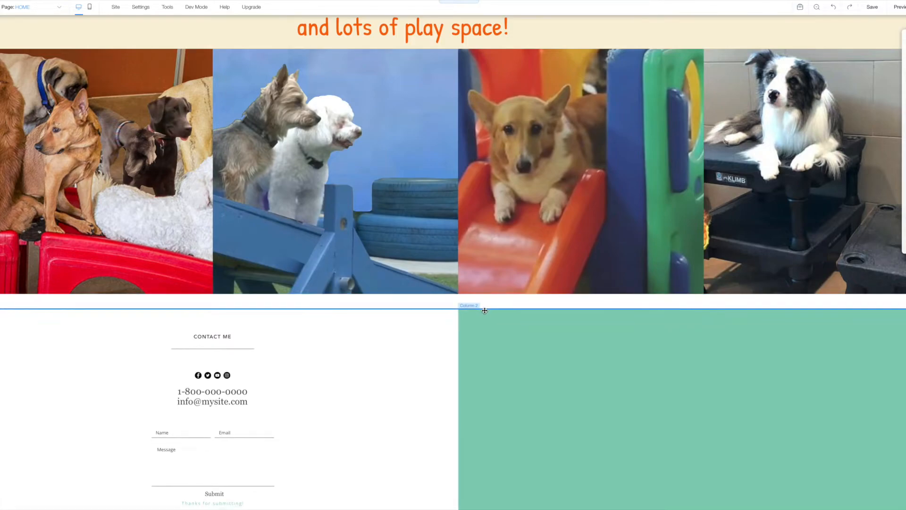
pyautogui.click(722, 392)
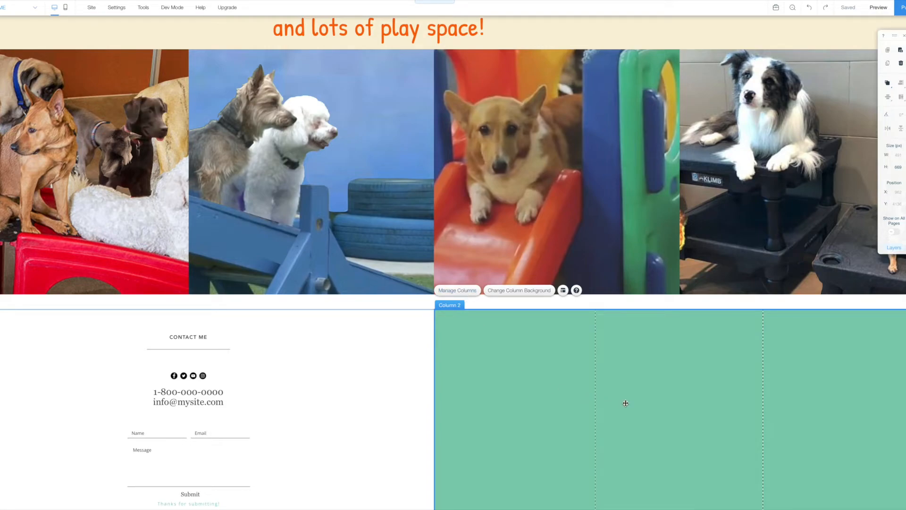
pyautogui.scroll(-1, 626, 402)
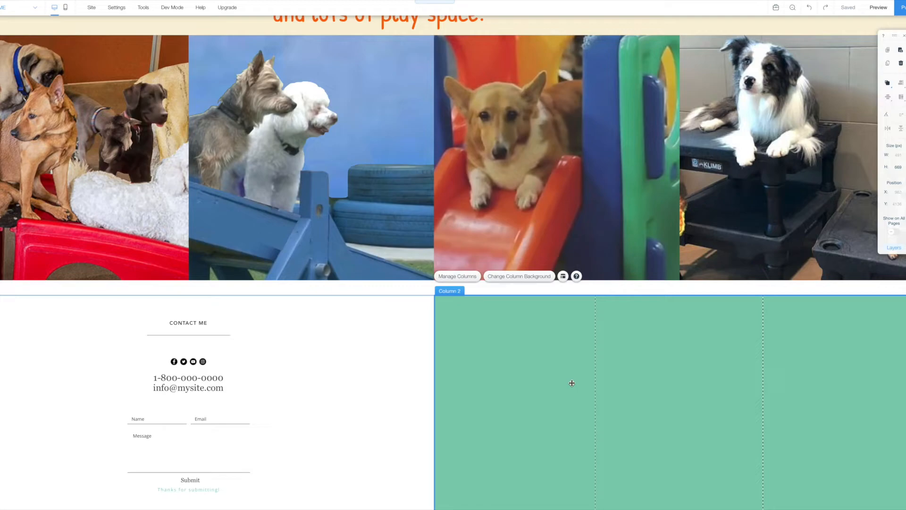
# Set the right column's background to the big and small.png dog photo.
pyautogui.click(519, 276)
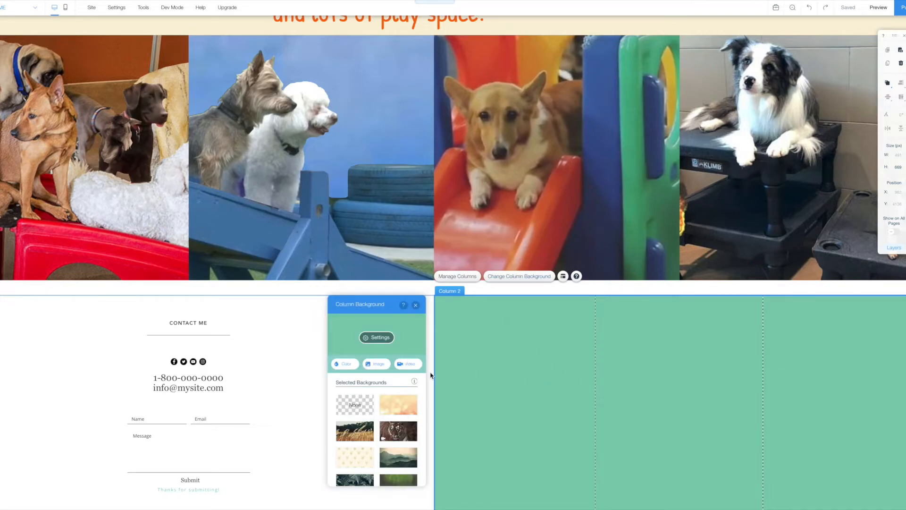
pyautogui.click(378, 363)
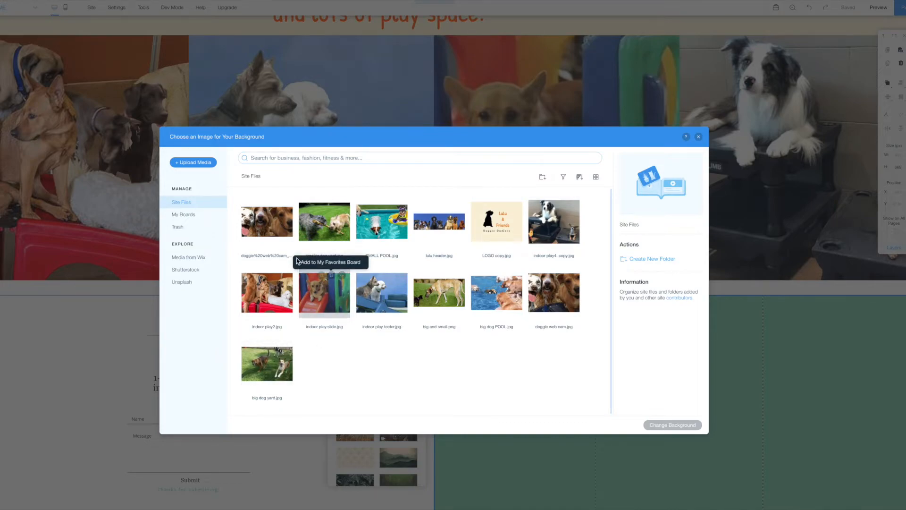
pyautogui.click(438, 299)
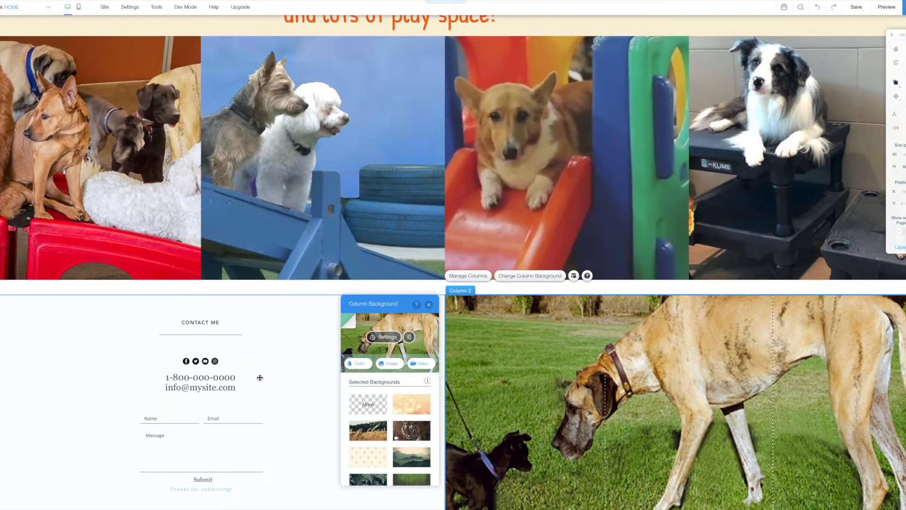
pyautogui.click(611, 387)
pyautogui.moveTo(423, 431); pyautogui.dragTo(591, 406)
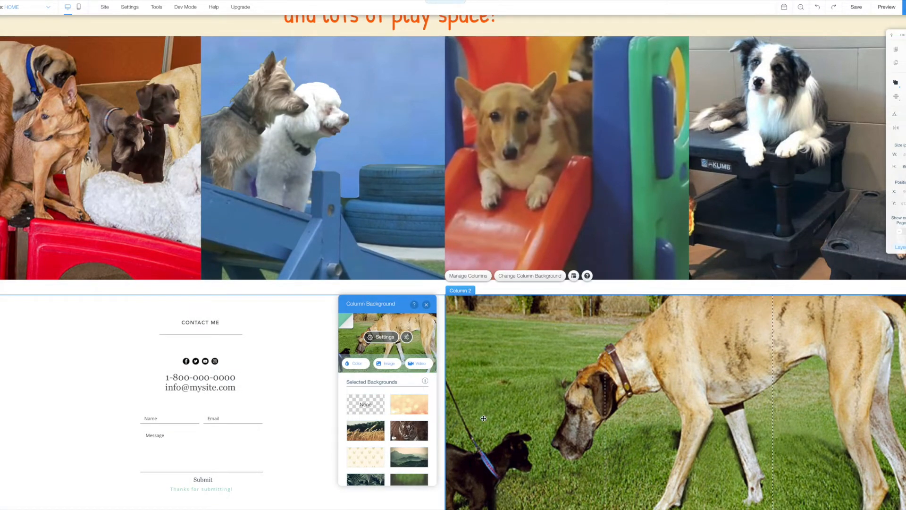
pyautogui.click(426, 305)
# Turn the contact column's background colour orange.
pyautogui.click(255, 361)
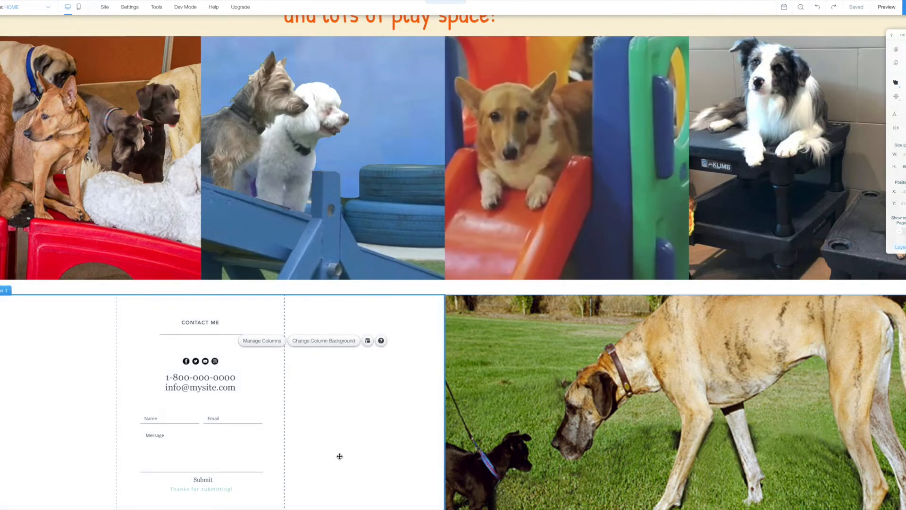
pyautogui.click(319, 345)
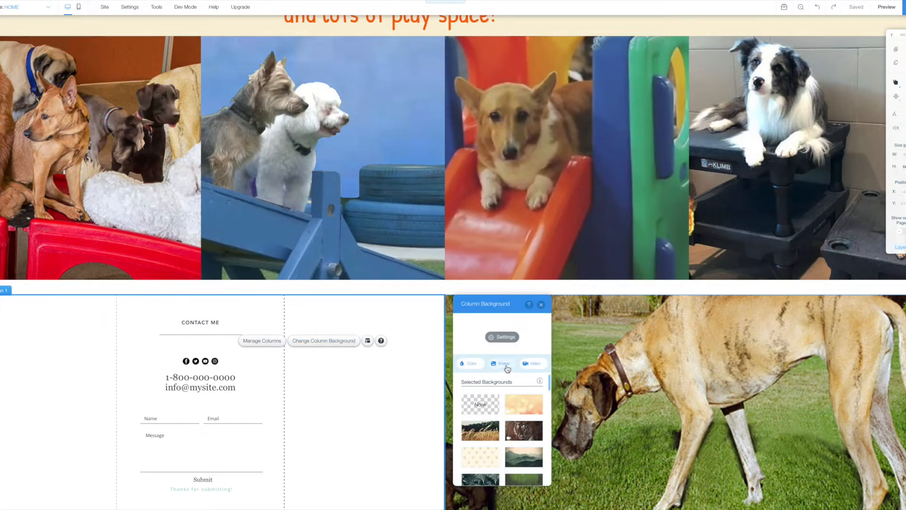
pyautogui.click(471, 365)
pyautogui.click(521, 459)
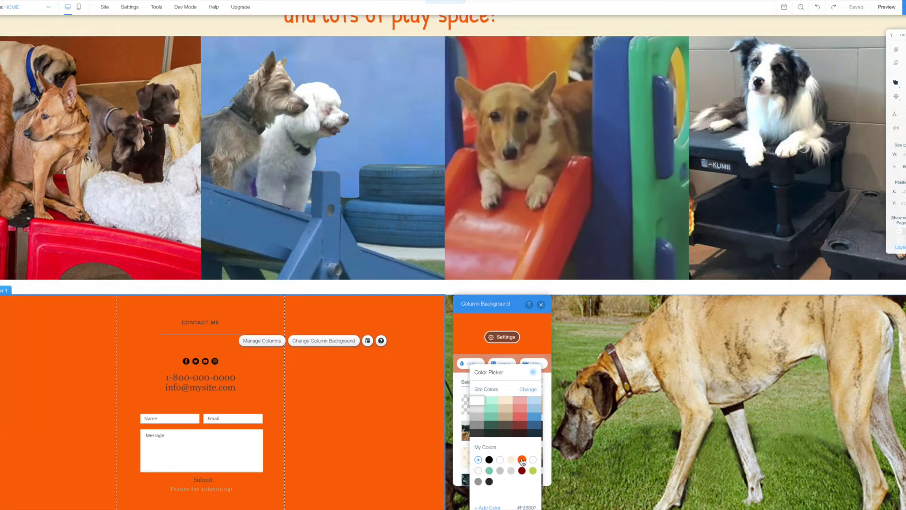
pyautogui.click(542, 305)
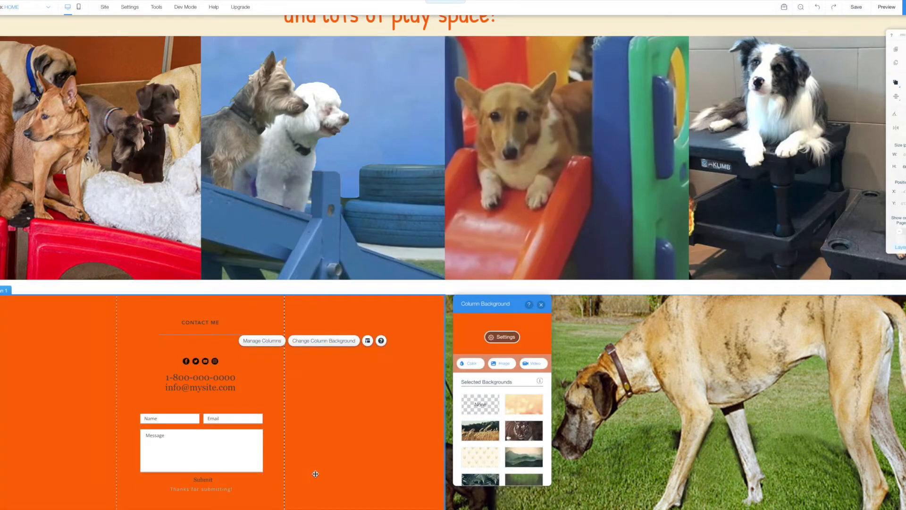
pyautogui.click(211, 323)
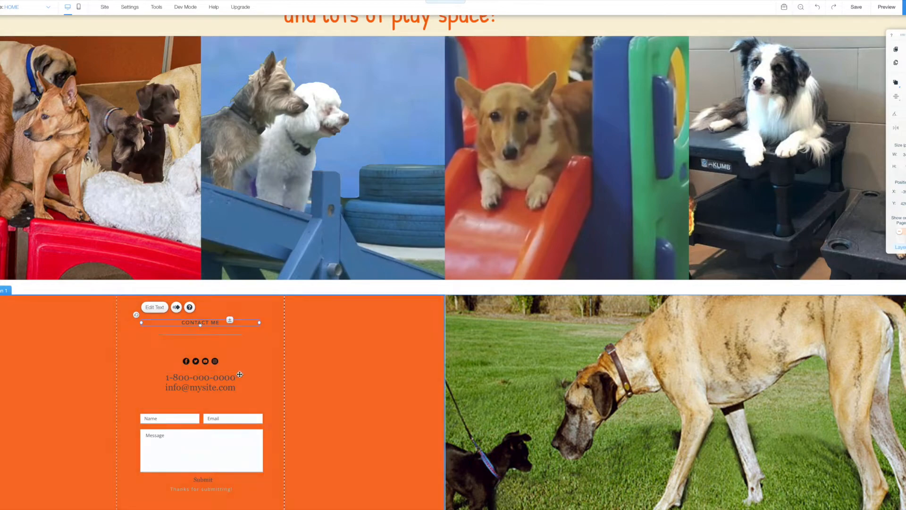
pyautogui.click(261, 370)
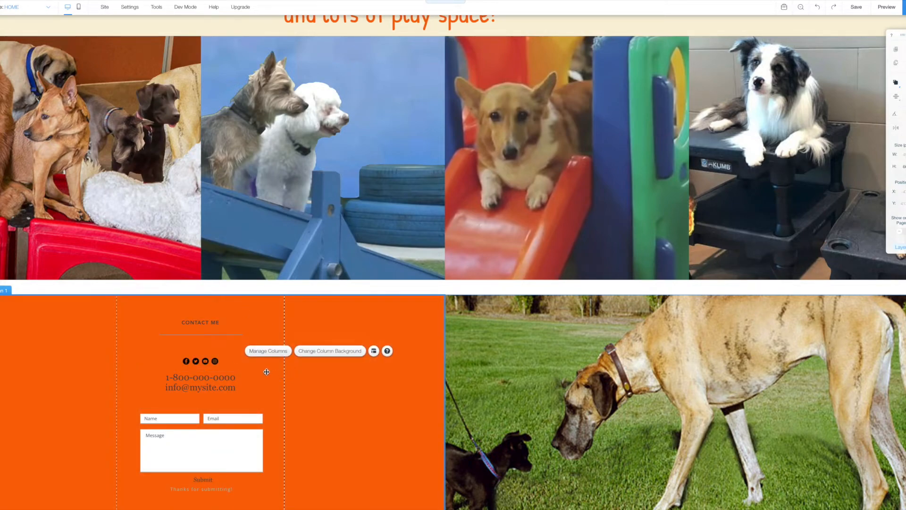
pyautogui.click(210, 324)
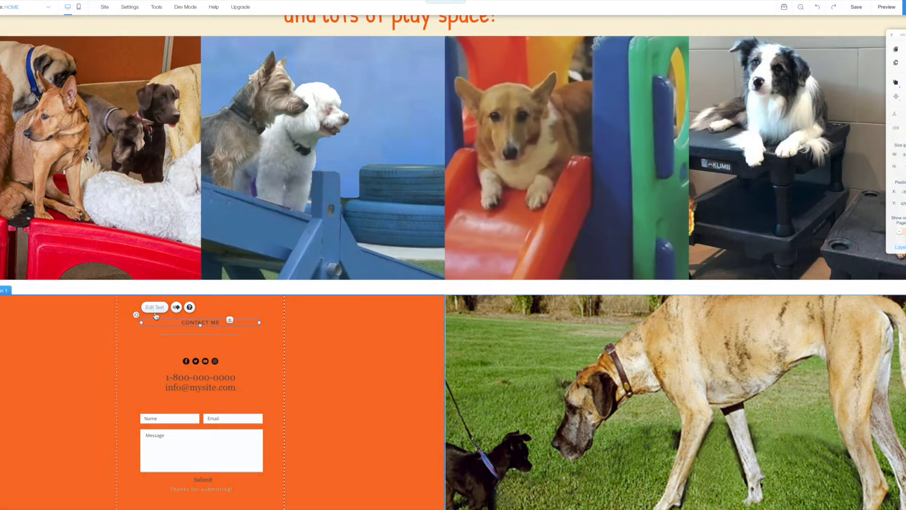
pyautogui.doubleClick(200, 322)
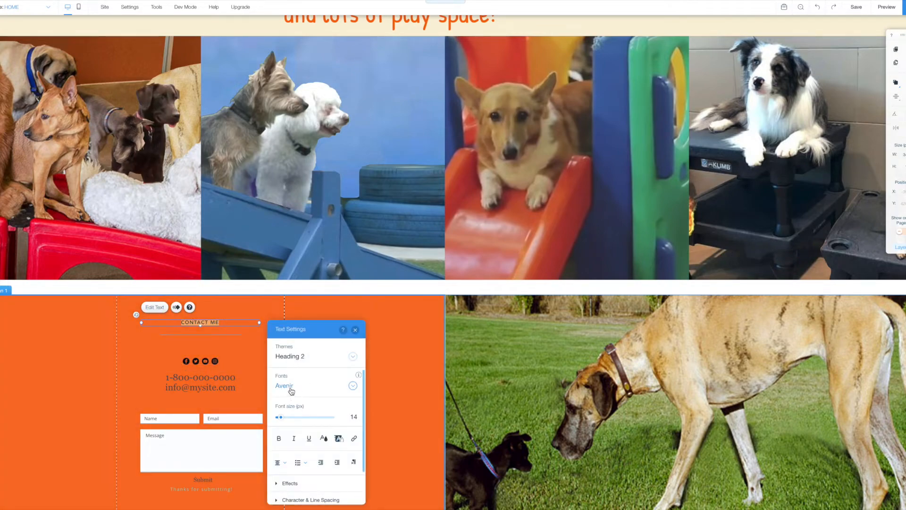
pyautogui.click(291, 386)
pyautogui.write('p')
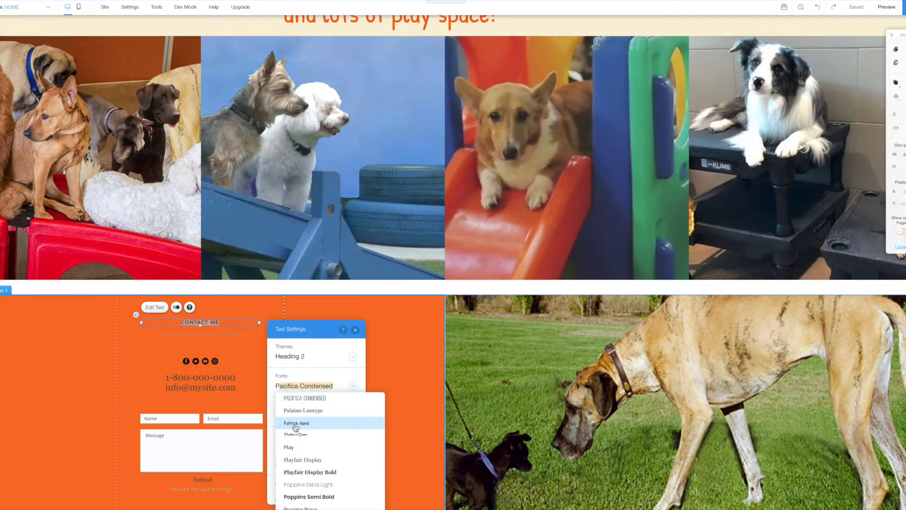
pyautogui.click(294, 426)
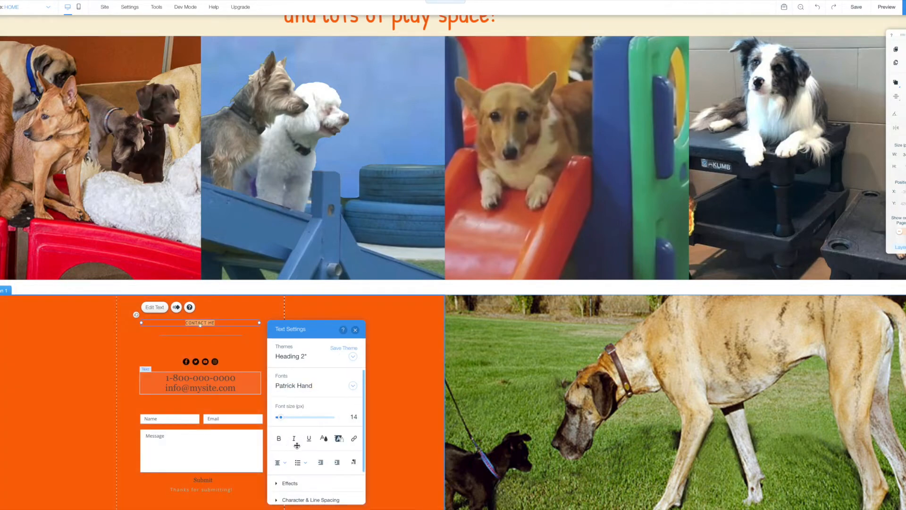
pyautogui.click(324, 438)
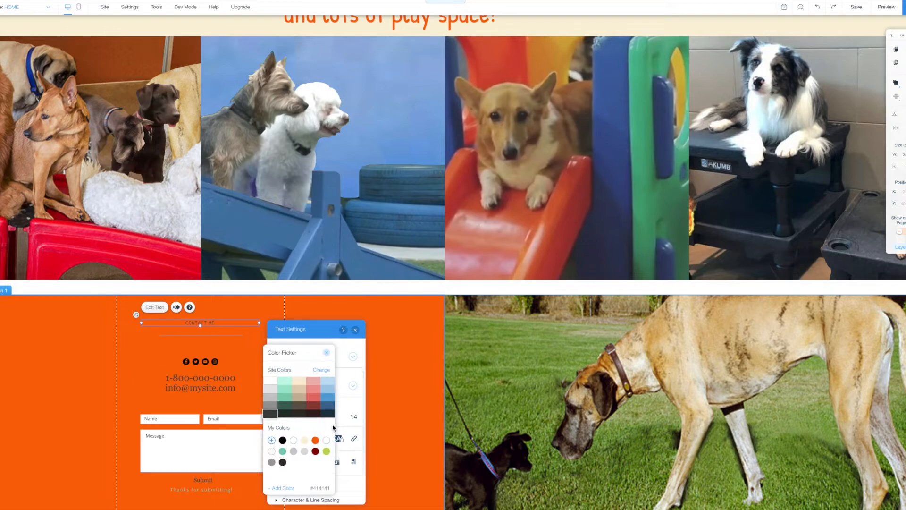
pyautogui.click(327, 440)
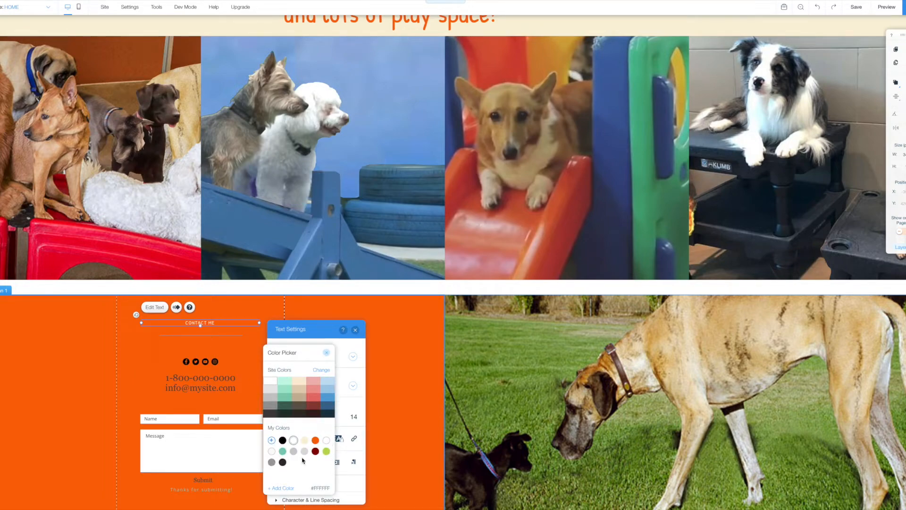
pyautogui.click(326, 351)
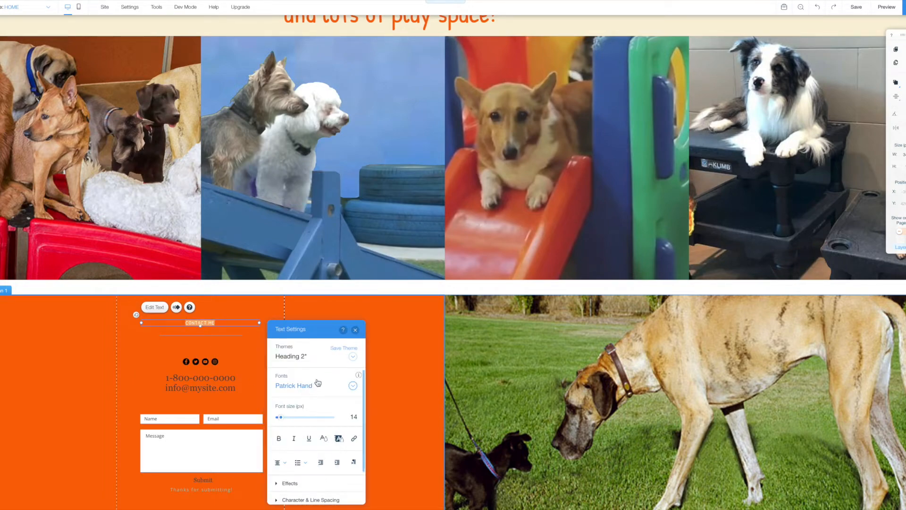
pyautogui.click(279, 438)
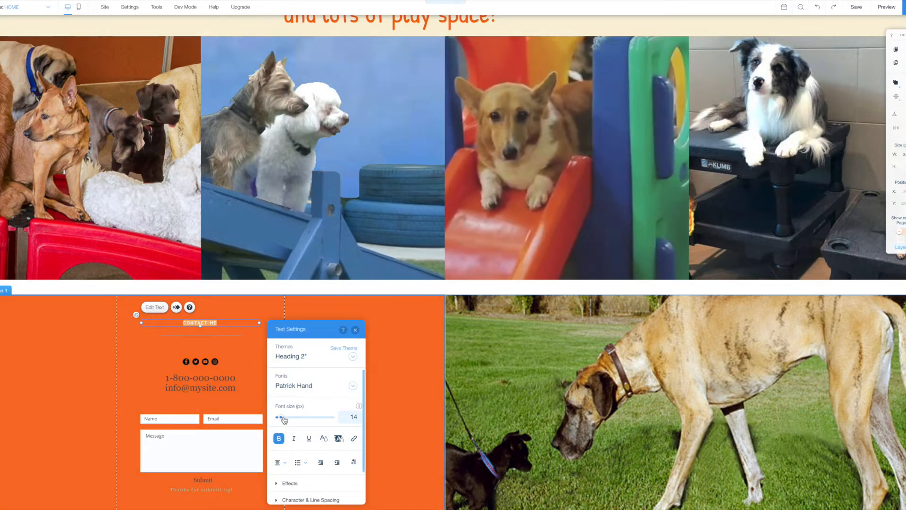
pyautogui.moveTo(282, 417); pyautogui.dragTo(292, 417)
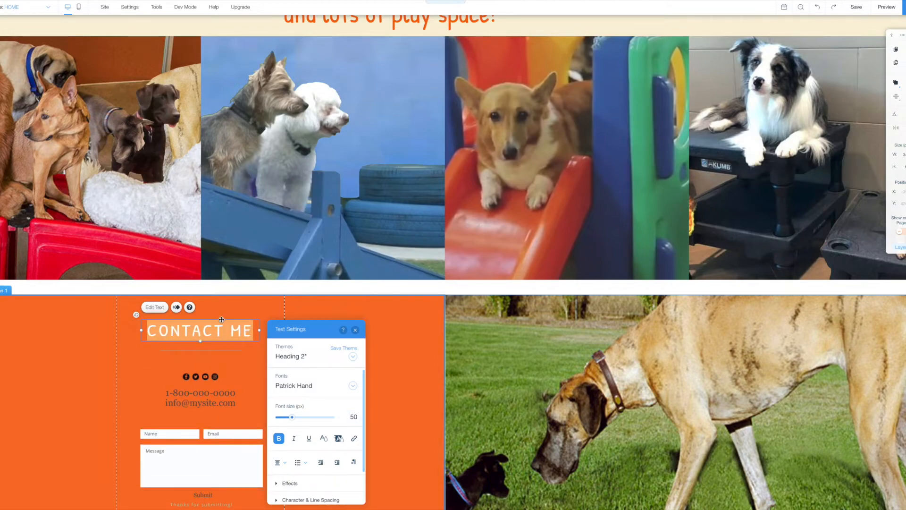
pyautogui.click(226, 333)
pyautogui.moveTo(252, 331); pyautogui.dragTo(241, 331)
pyautogui.press('BackSpace')
pyautogui.press('BackSpace')
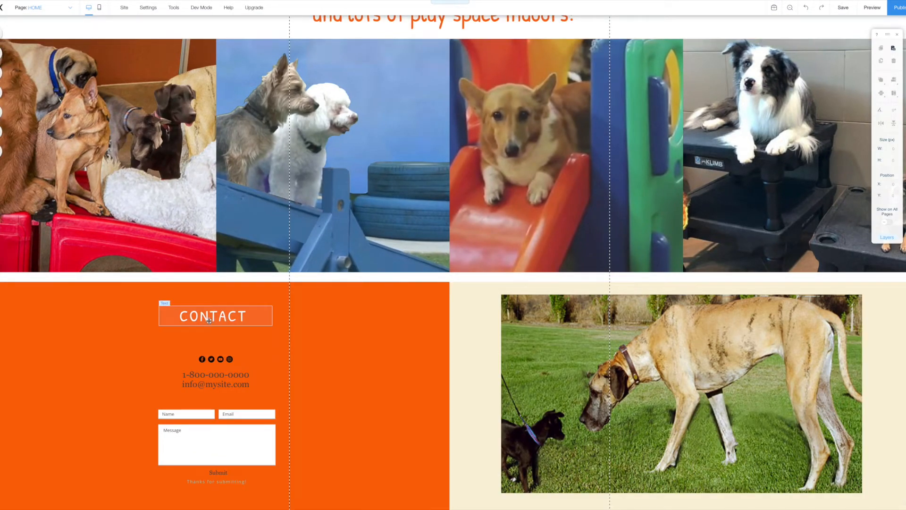
pyautogui.click(200, 319)
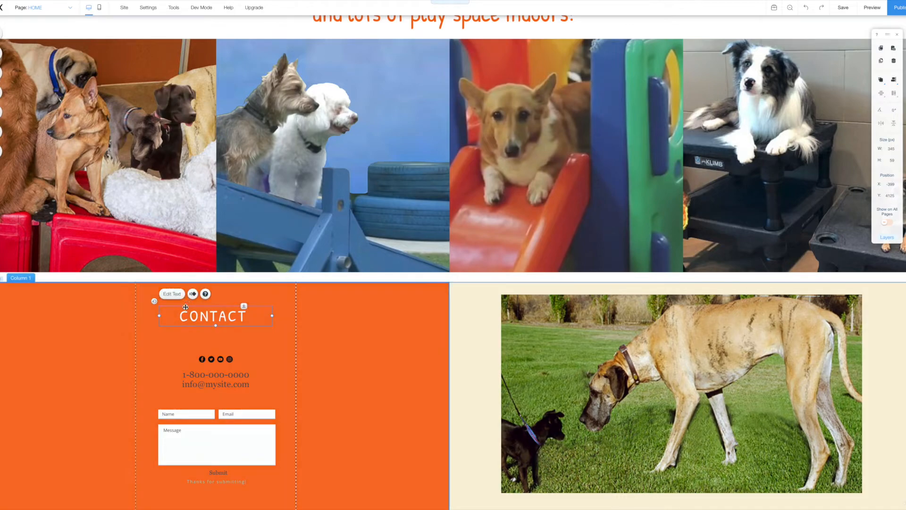
pyautogui.press('Delete')
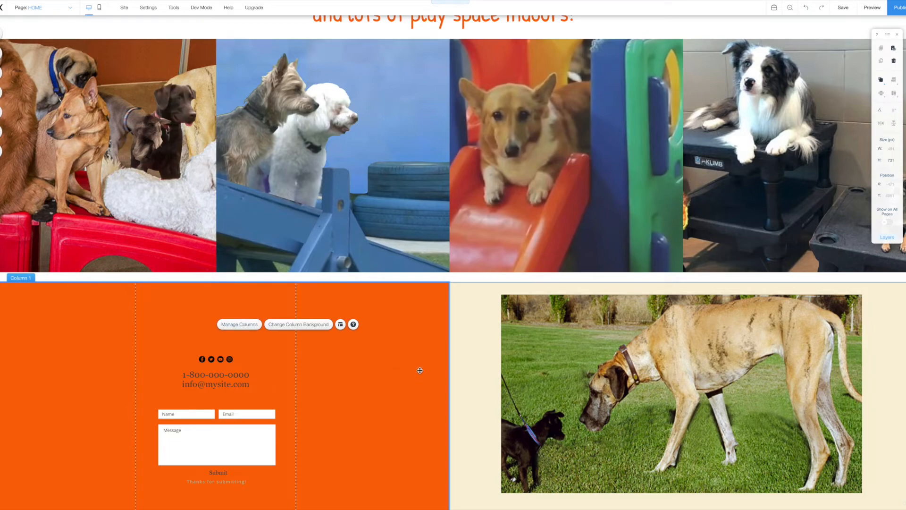
pyautogui.click(806, 8)
# Make the phone and email text white and try the Patrick Hand font.
pyautogui.click(199, 375)
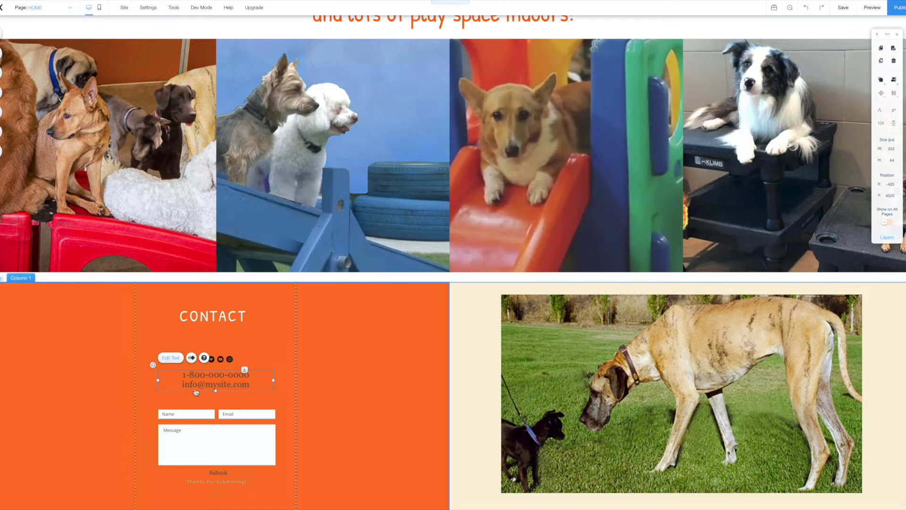
pyautogui.doubleClick(221, 382)
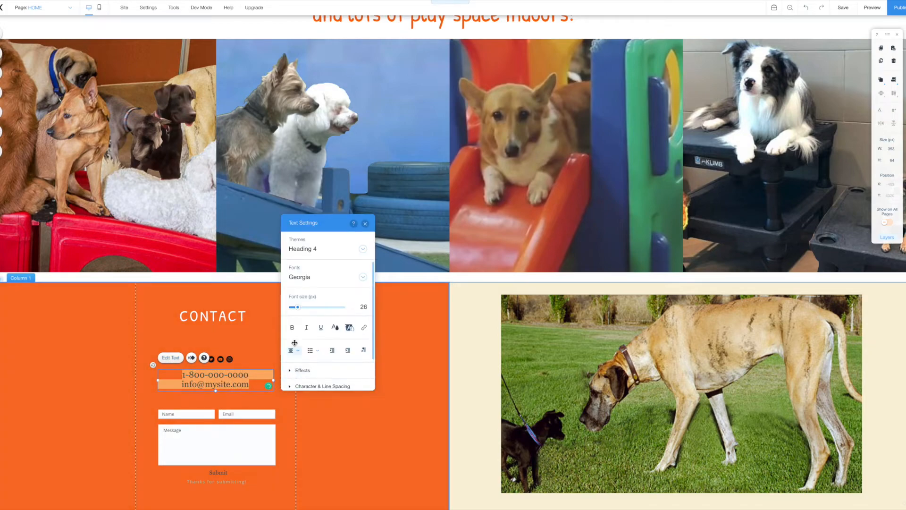
pyautogui.click(335, 327)
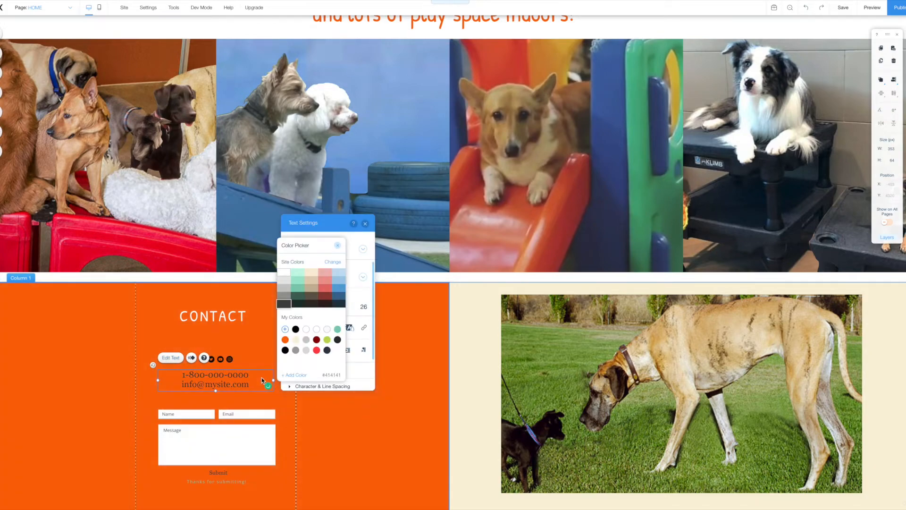
pyautogui.click(306, 329)
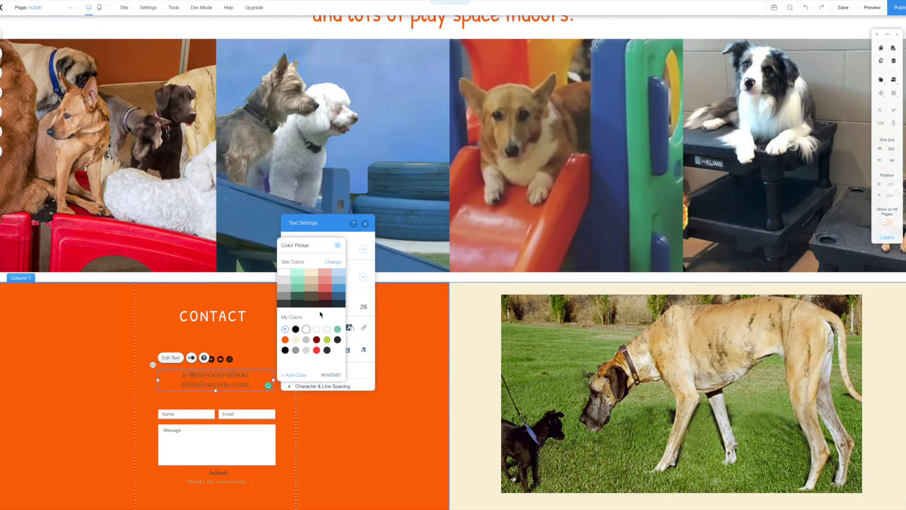
pyautogui.click(337, 246)
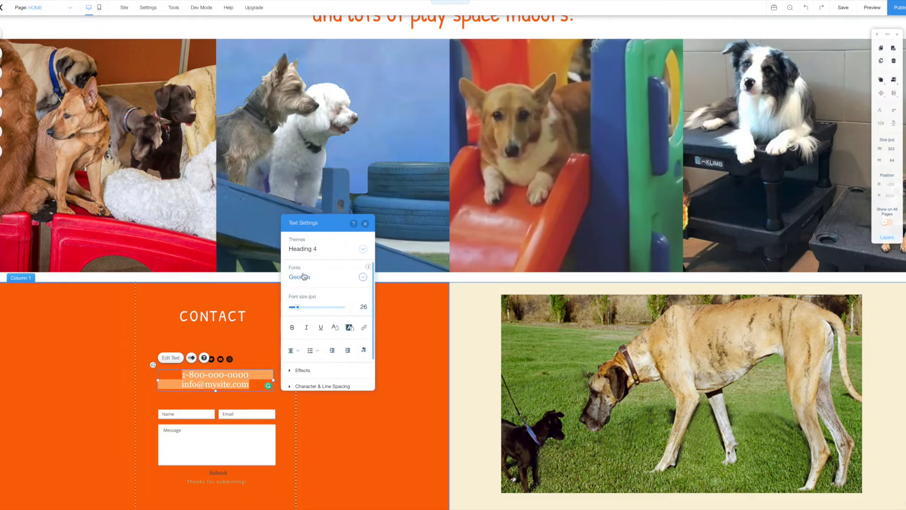
pyautogui.click(324, 279)
pyautogui.write('Patrick Hand')
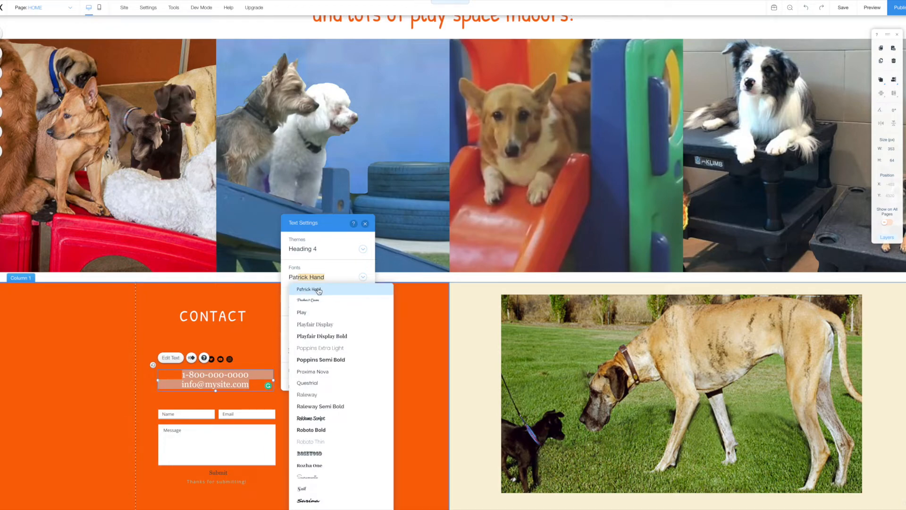
pyautogui.click(319, 290)
pyautogui.click(246, 378)
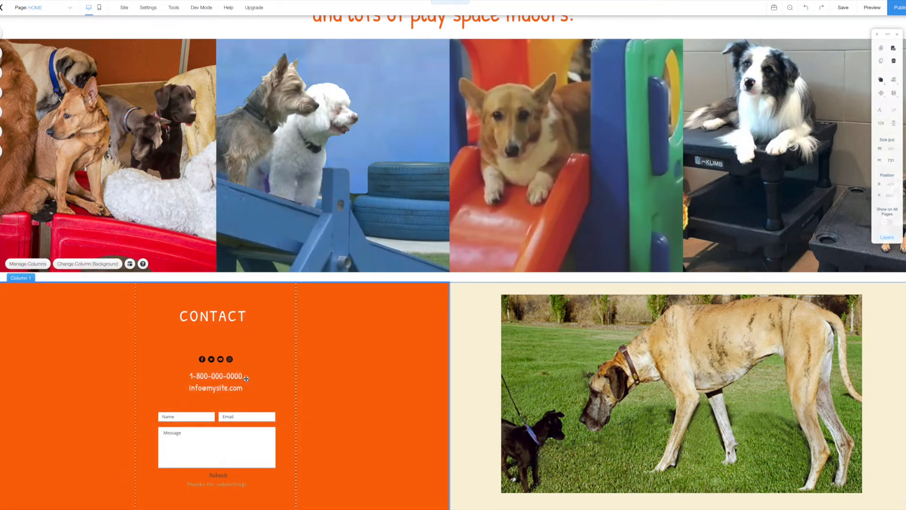
# Restyle the phone and email text as bold Josefin Slab at 40 px.
pyautogui.click(234, 377)
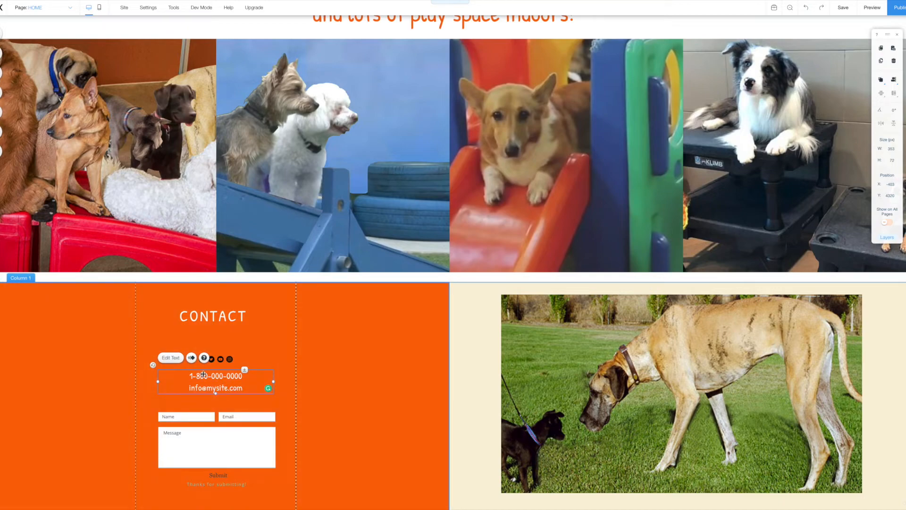
pyautogui.click(173, 358)
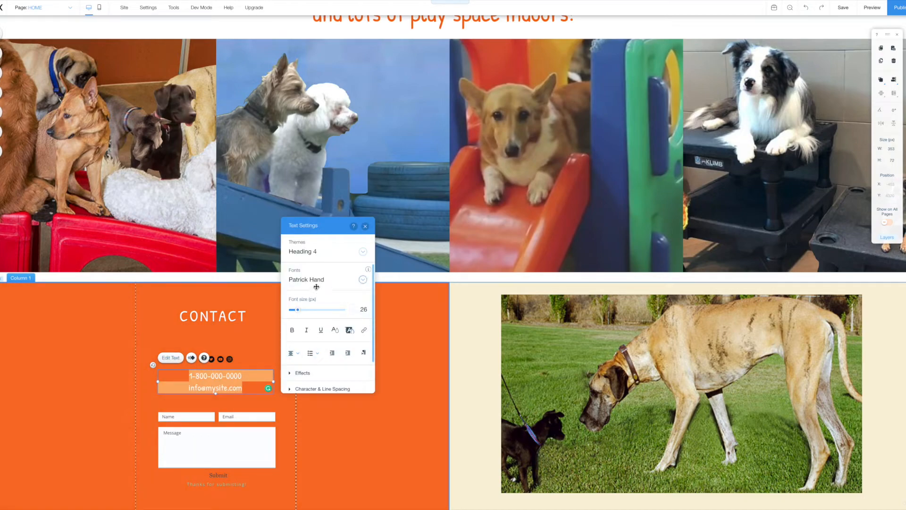
pyautogui.click(316, 285)
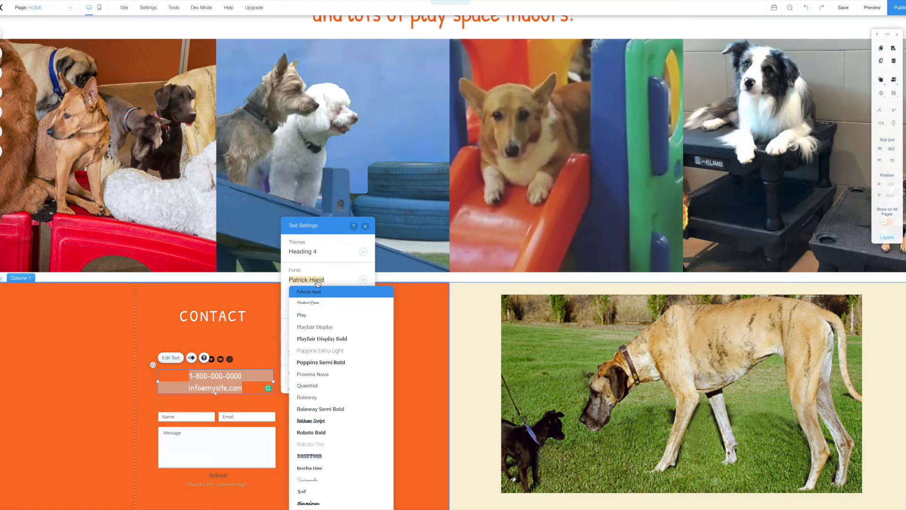
pyautogui.write('Josefin Slab')
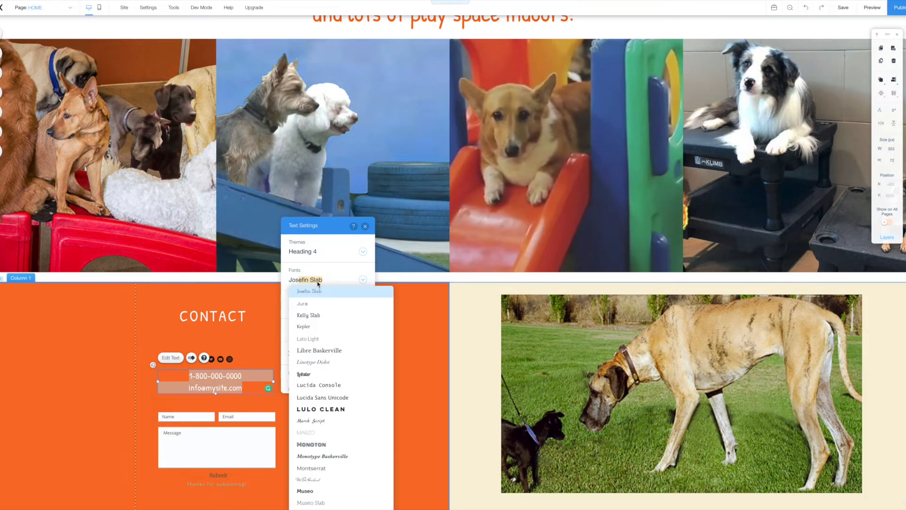
pyautogui.click(313, 292)
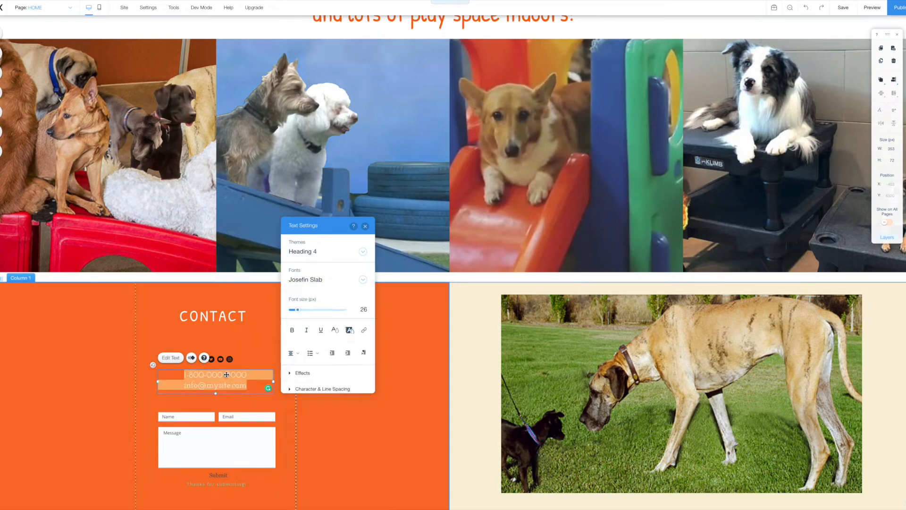
pyautogui.click(292, 330)
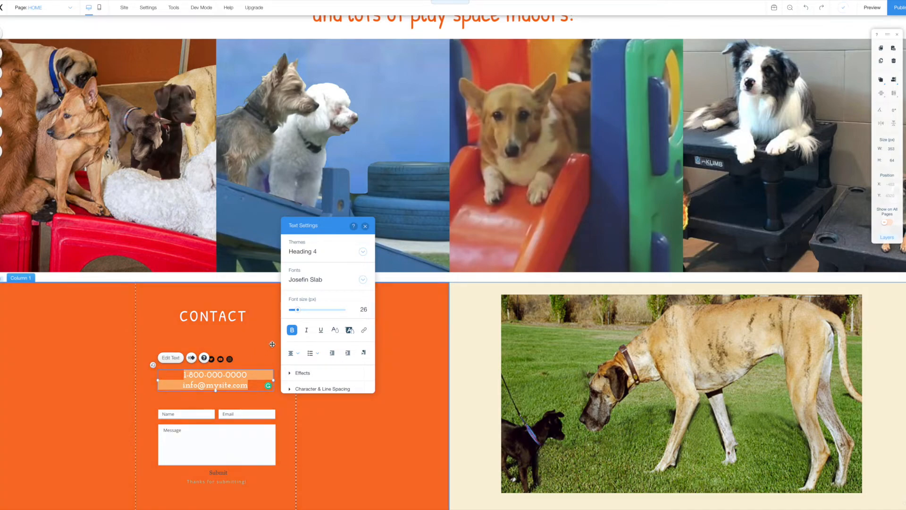
pyautogui.moveTo(303, 312); pyautogui.dragTo(324, 312)
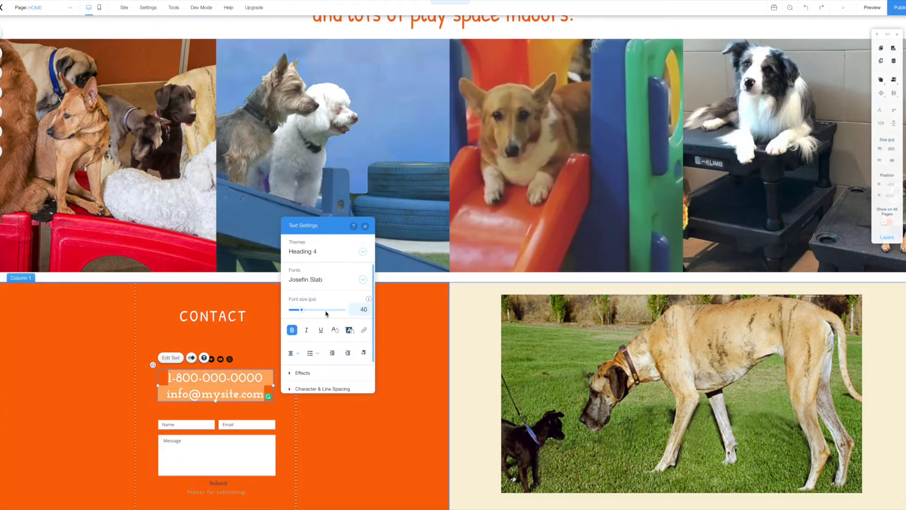
pyautogui.click(364, 227)
pyautogui.click(210, 363)
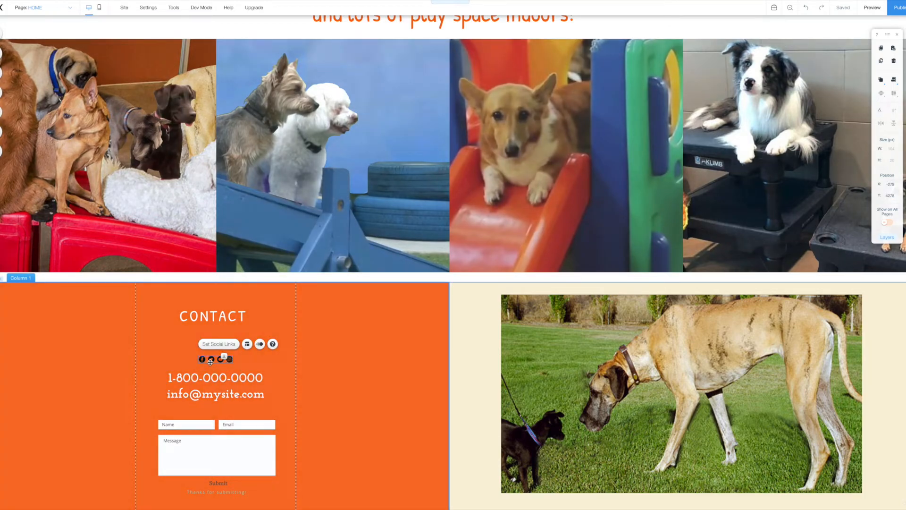
# Drag the social icons bar from under CONTACT to beneath the contact form.
pyautogui.moveTo(214, 360)
pyautogui.mouseDown()
pyautogui.moveTo(323, 366)
pyautogui.moveTo(328, 431)
pyautogui.moveTo(259, 488)
pyautogui.moveTo(247, 482)
pyautogui.moveTo(296, 491)
pyautogui.moveTo(275, 500)
pyautogui.mouseUp()
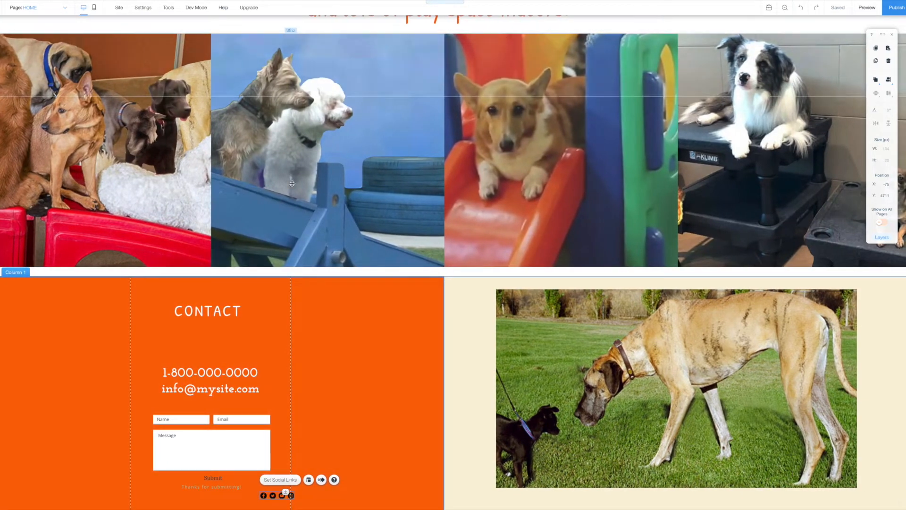
pyautogui.moveTo(290, 497)
pyautogui.mouseDown()
pyautogui.moveTo(367, 493)
pyautogui.moveTo(395, 503)
pyautogui.moveTo(345, 509)
pyautogui.moveTo(386, 509)
pyautogui.mouseUp()
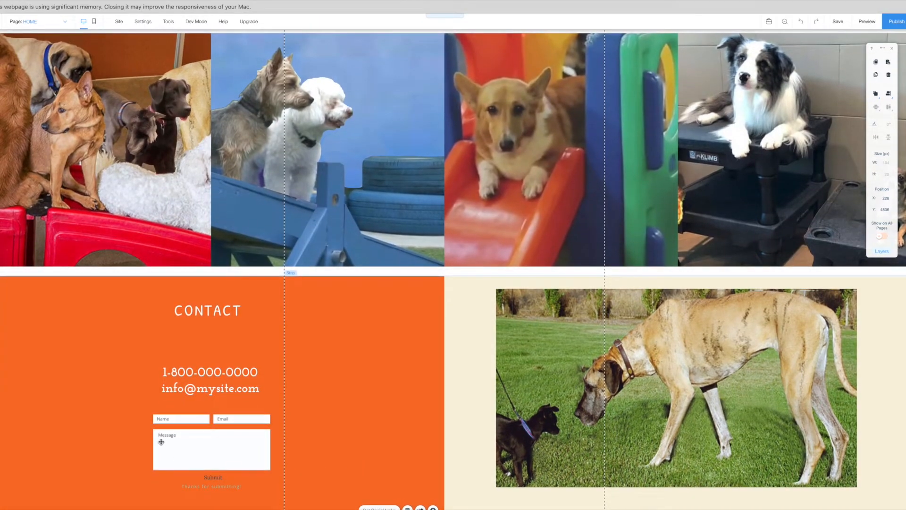
# Move the phone and email box up directly under the CONTACT heading.
pyautogui.click(209, 389)
pyautogui.scroll(-1, 210, 368)
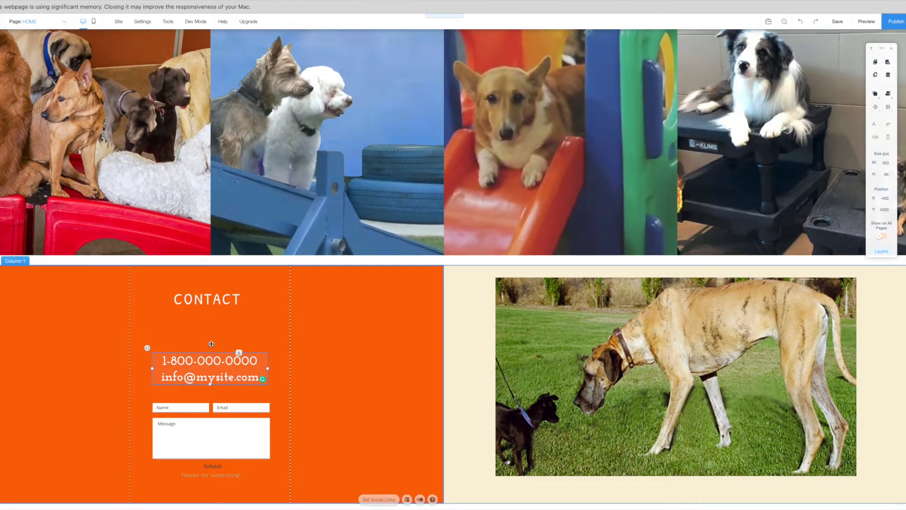
pyautogui.moveTo(214, 384); pyautogui.dragTo(217, 360)
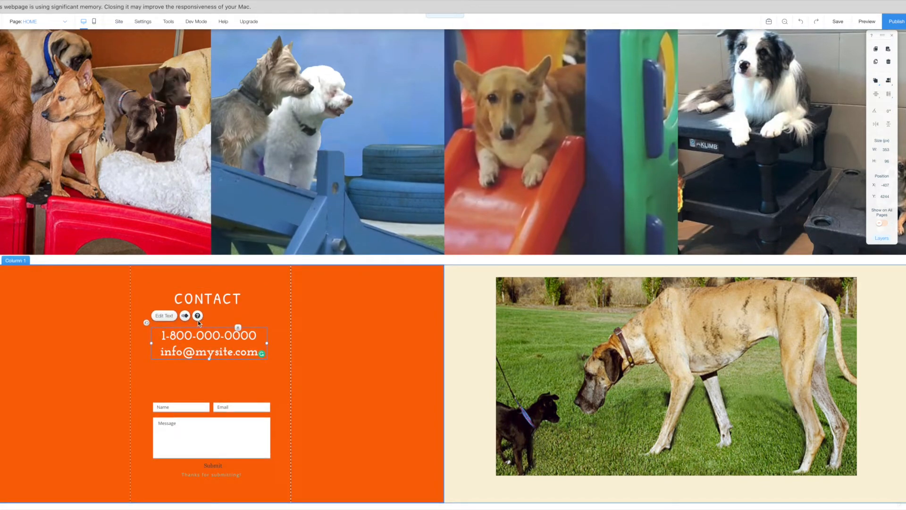
pyautogui.scroll(1, 216, 337)
# Enlarge the phone number to 49 px and widen the box so it fits one line.
pyautogui.doubleClick(221, 350)
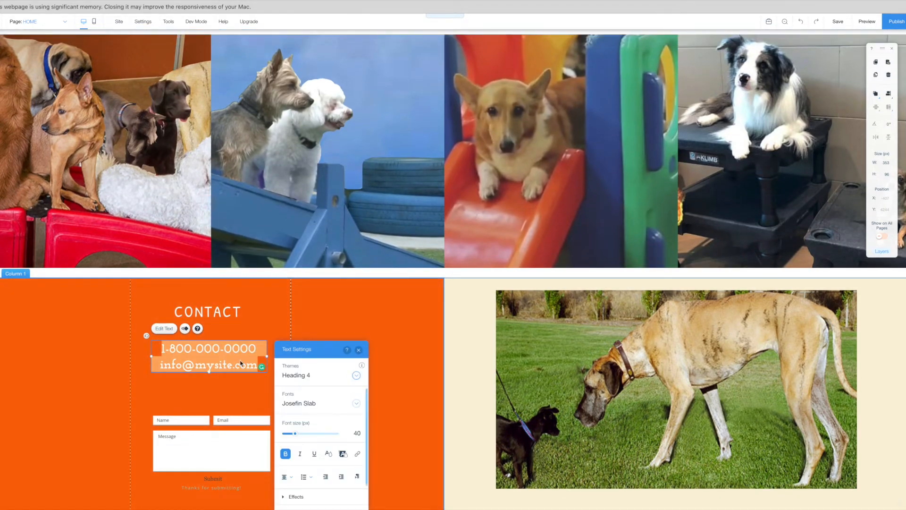
pyautogui.click(221, 352)
pyautogui.moveTo(157, 345); pyautogui.dragTo(257, 350)
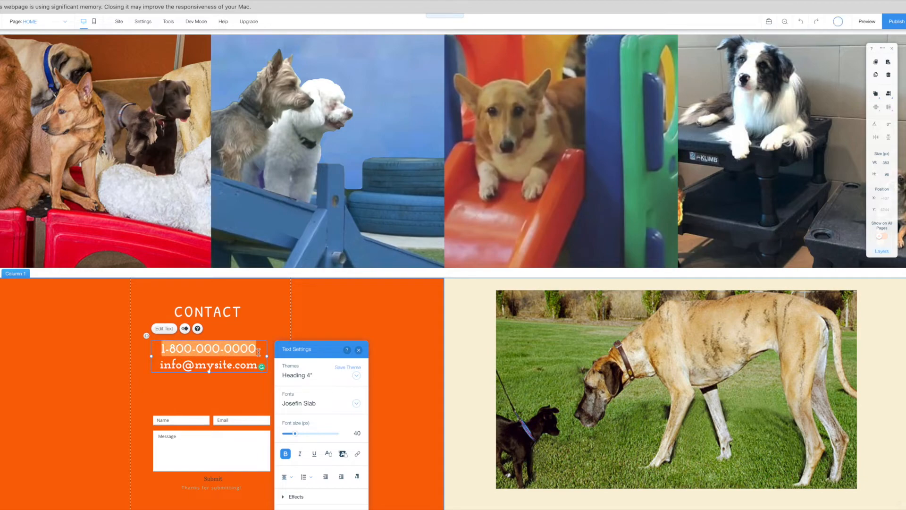
pyautogui.moveTo(297, 436); pyautogui.dragTo(299, 437)
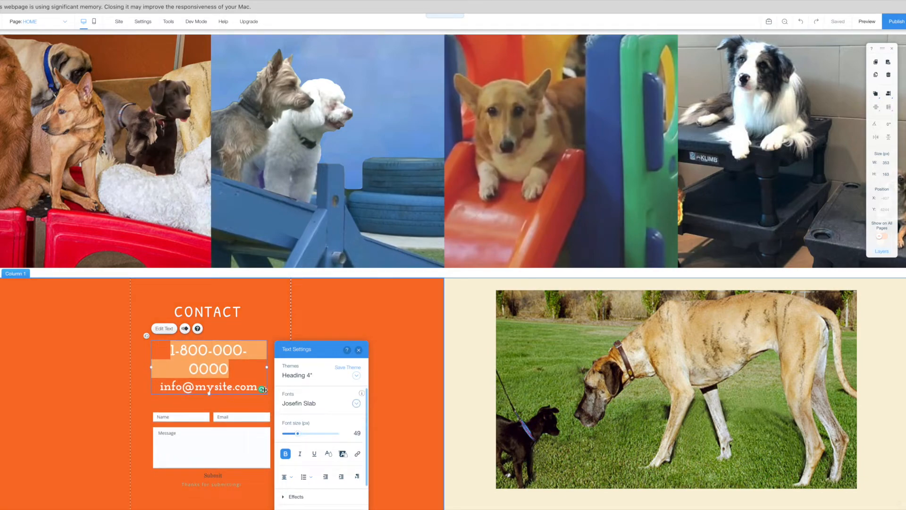
pyautogui.click(236, 361)
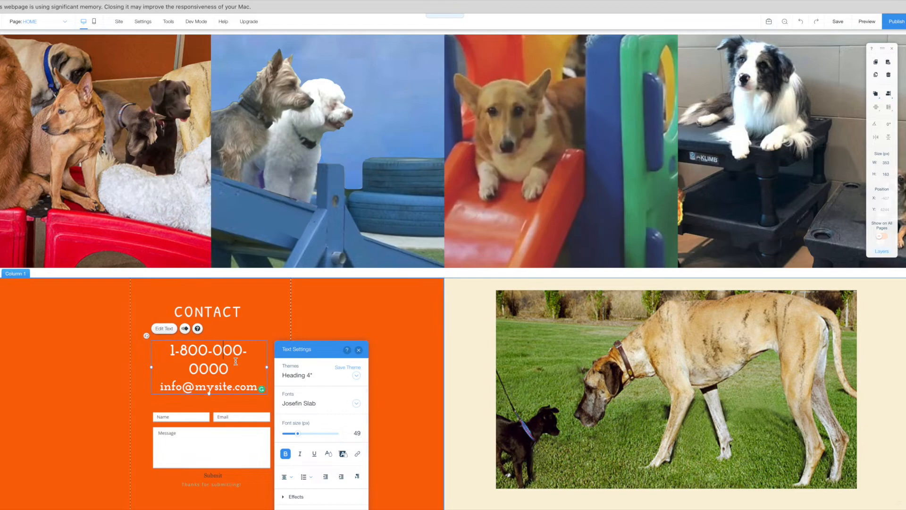
pyautogui.click(358, 351)
pyautogui.moveTo(267, 368); pyautogui.dragTo(244, 361)
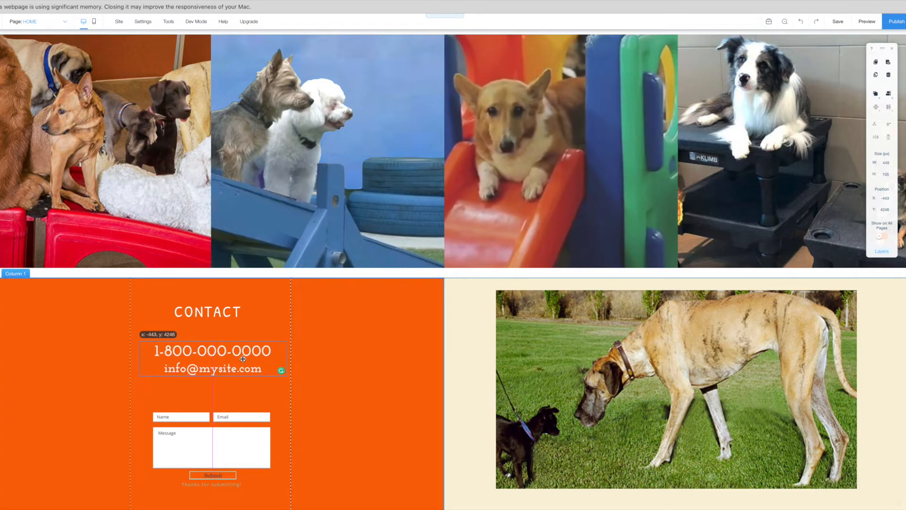
pyautogui.click(177, 416)
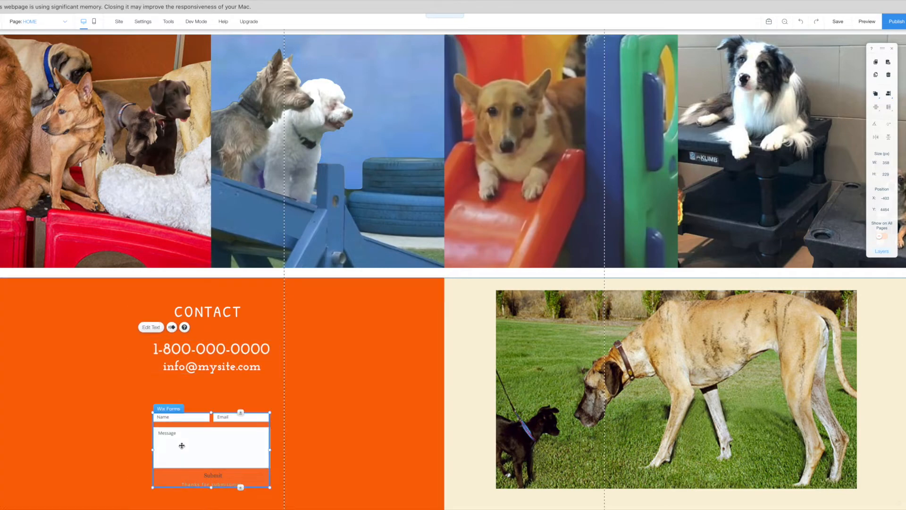
pyautogui.scroll(-1, 439, 385)
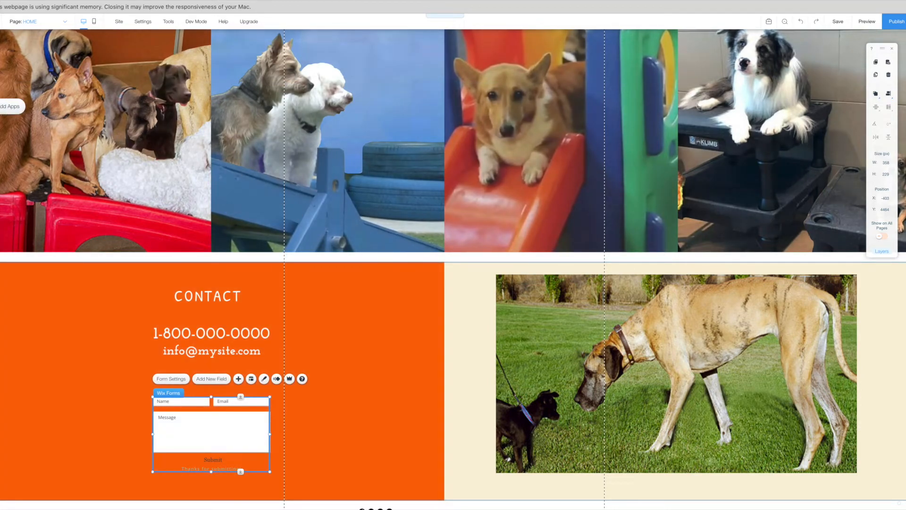
pyautogui.click(9, 106)
pyautogui.click(316, 70)
pyautogui.write('contact')
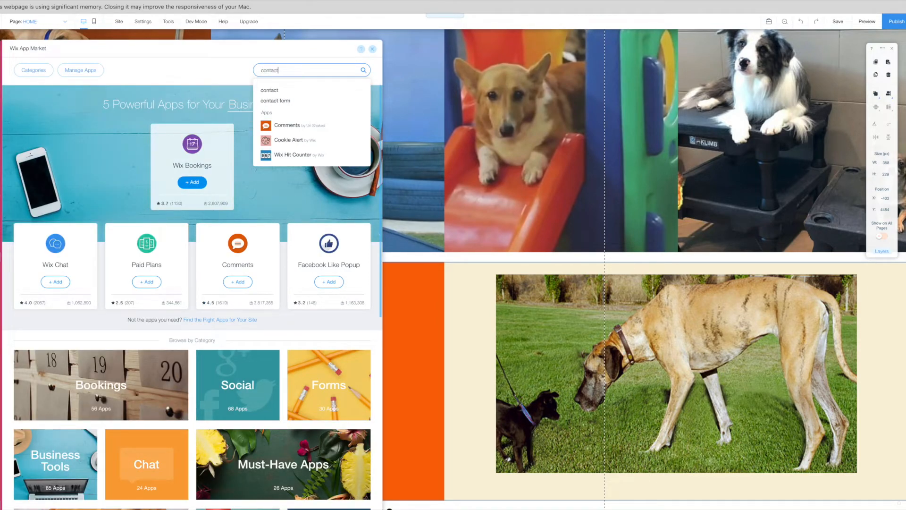
pyautogui.click(266, 91)
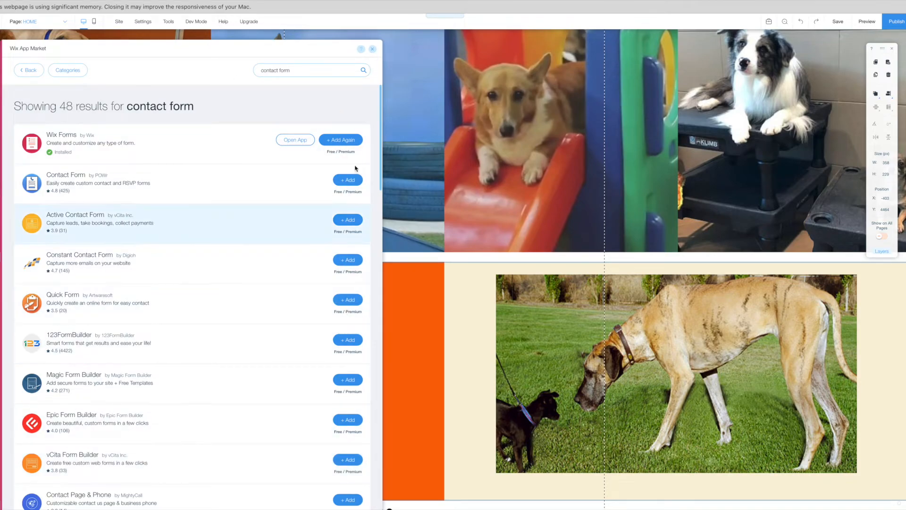
pyautogui.click(372, 49)
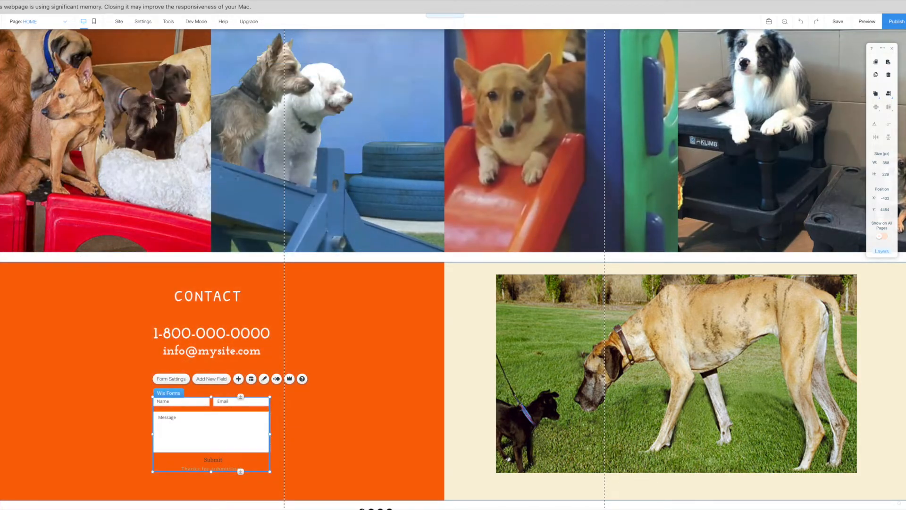
pyautogui.click(1, 87)
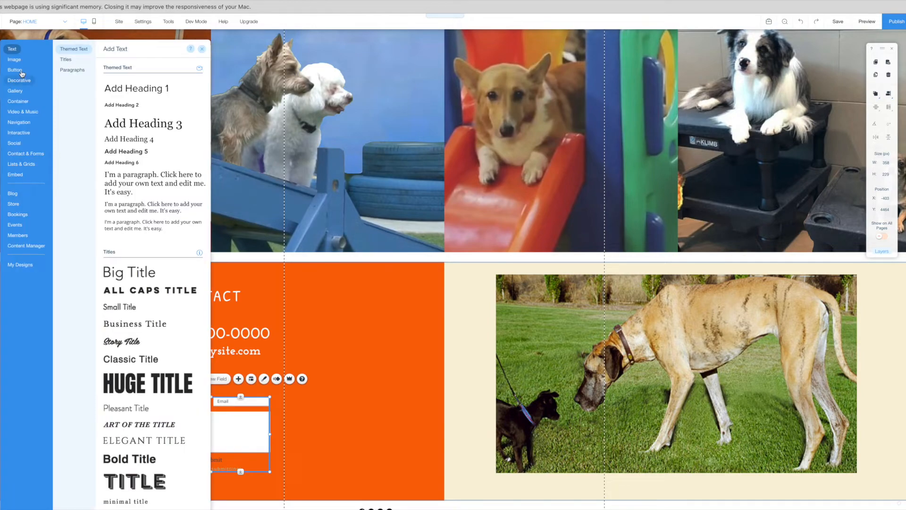
pyautogui.click(24, 154)
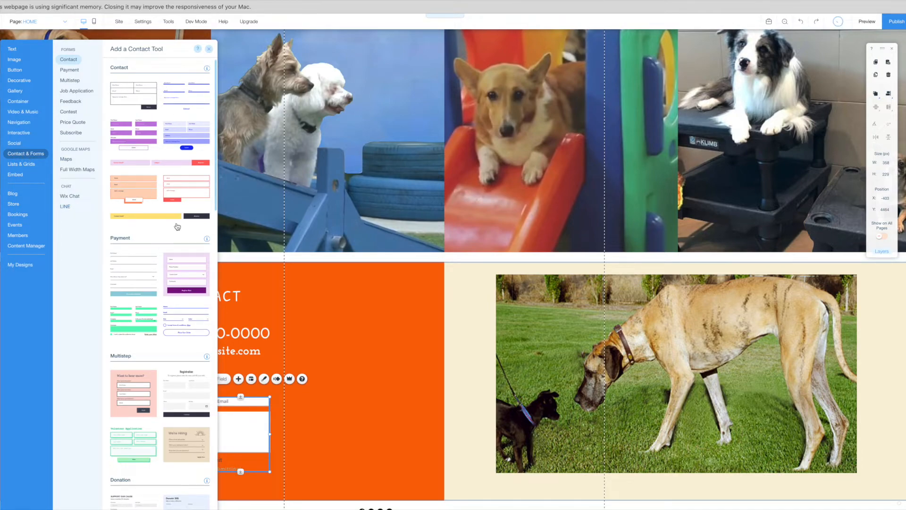
pyautogui.click(297, 362)
pyautogui.click(296, 361)
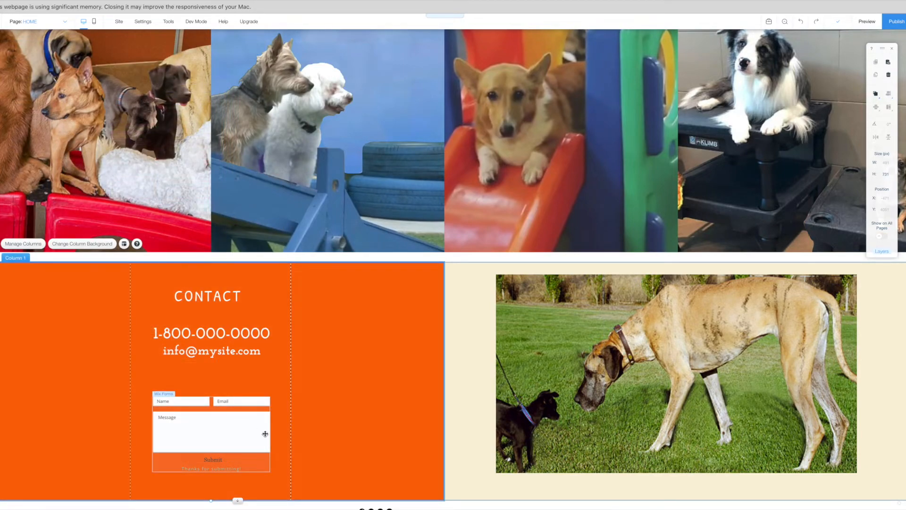
pyautogui.click(265, 434)
pyautogui.click(183, 409)
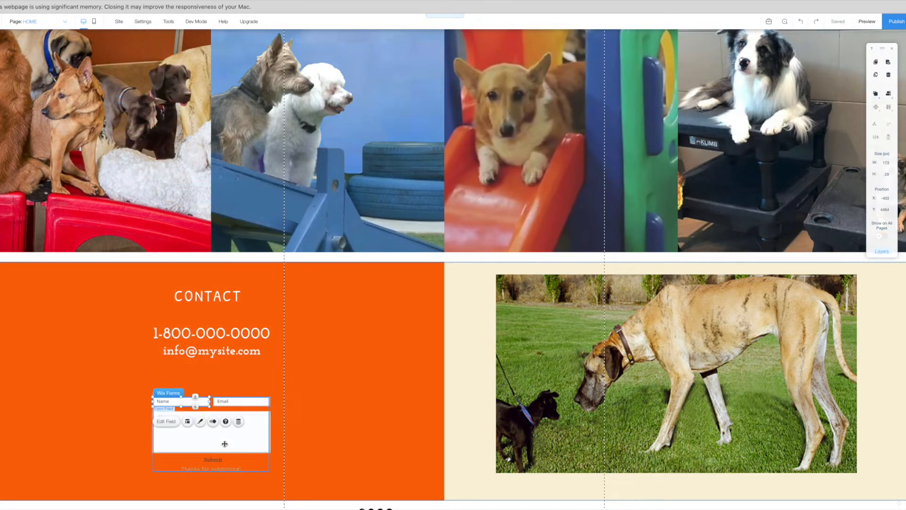
pyautogui.click(208, 441)
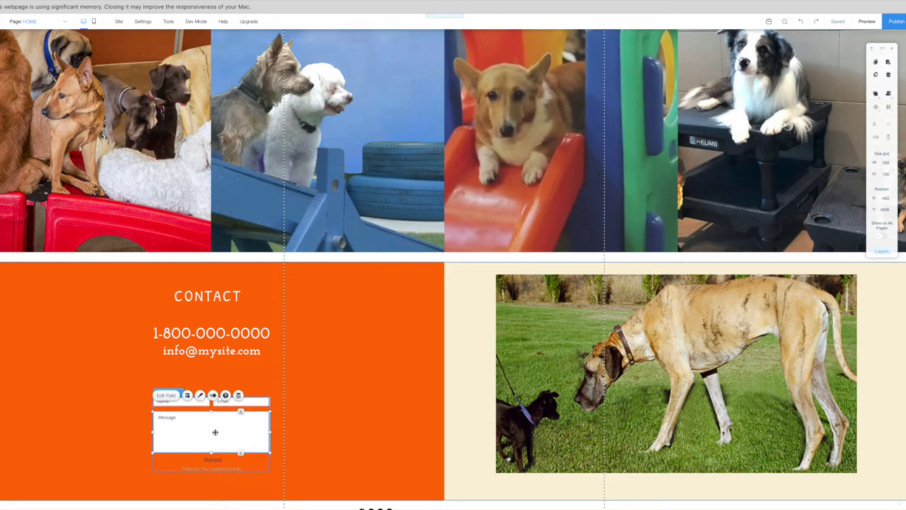
pyautogui.click(166, 395)
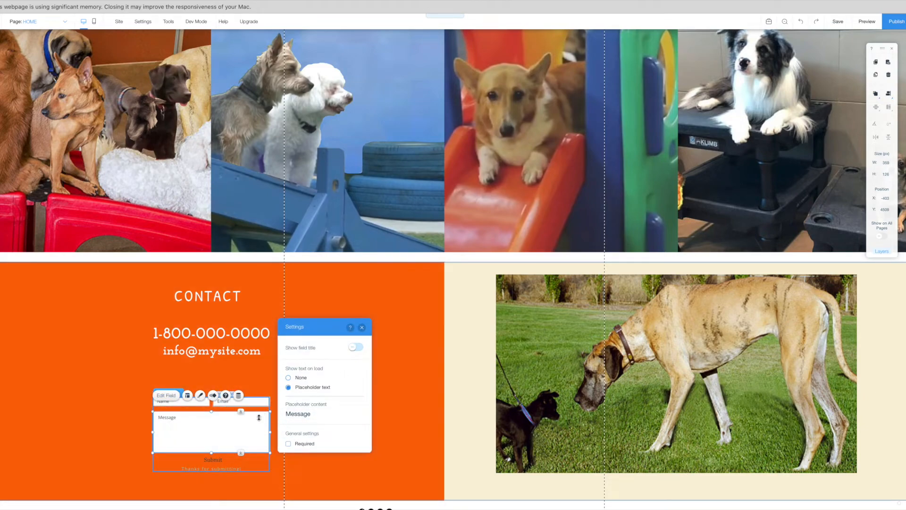
pyautogui.click(101, 375)
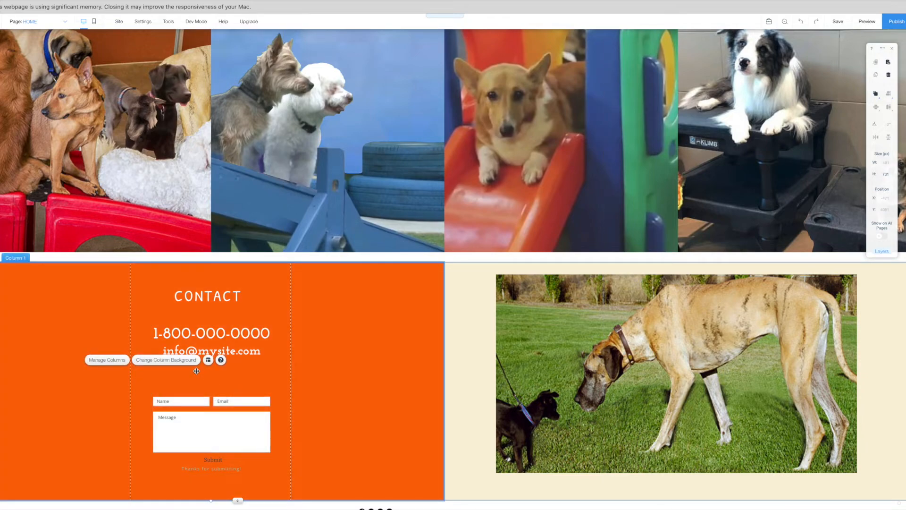
pyautogui.click(173, 405)
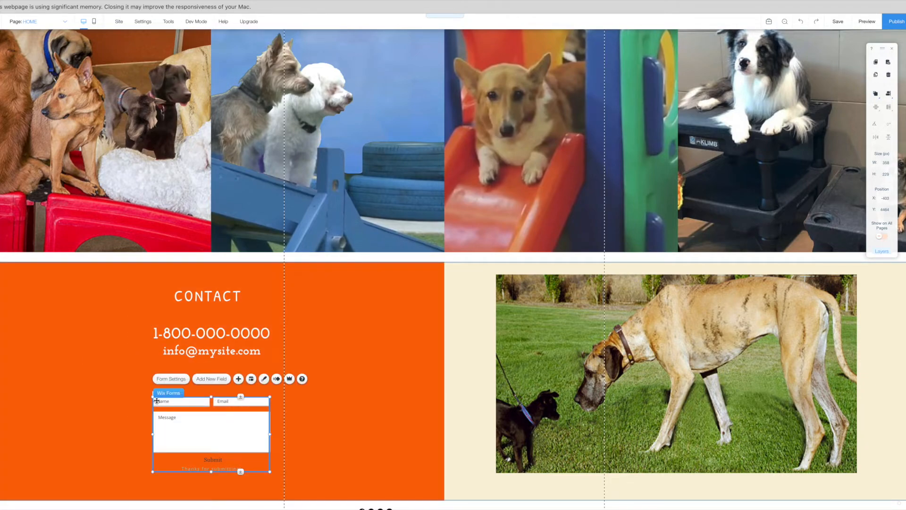
# Resize the form, move Name to the top row, and stretch Message across below.
pyautogui.moveTo(134, 387); pyautogui.dragTo(93, 426)
pyautogui.click(160, 403)
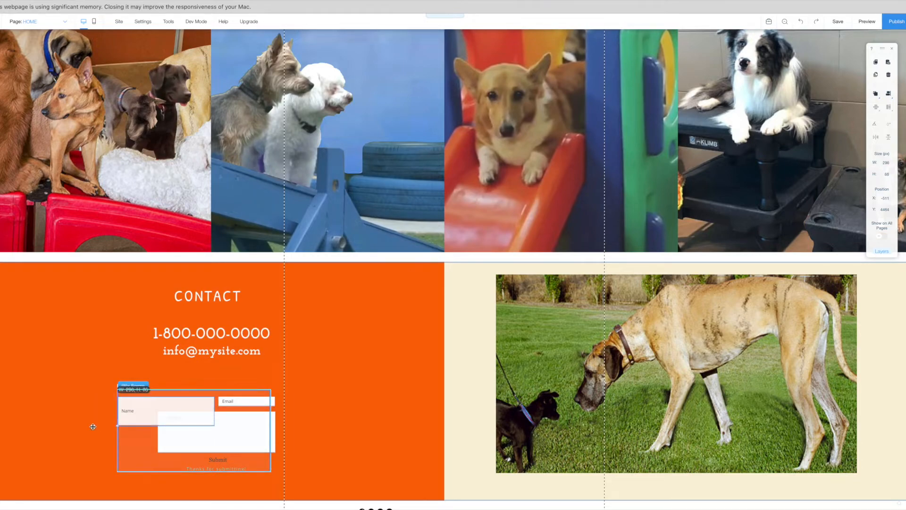
pyautogui.moveTo(263, 402); pyautogui.dragTo(263, 402)
pyautogui.click(273, 404)
pyautogui.moveTo(173, 399); pyautogui.dragTo(205, 430)
pyautogui.click(221, 402)
pyautogui.moveTo(236, 403)
pyautogui.mouseDown()
pyautogui.moveTo(255, 381)
pyautogui.moveTo(236, 399)
pyautogui.mouseUp()
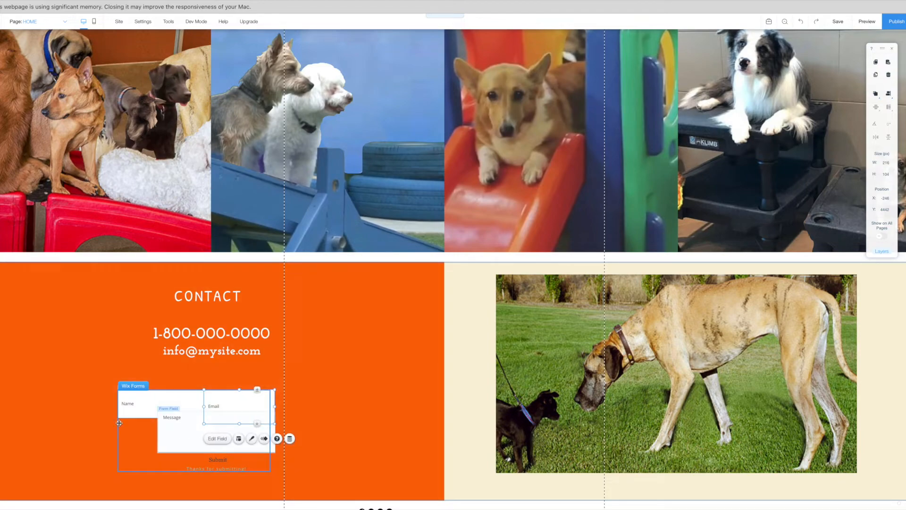
pyautogui.click(183, 447)
pyautogui.moveTo(183, 448); pyautogui.dragTo(130, 468)
pyautogui.moveTo(250, 452); pyautogui.dragTo(280, 454)
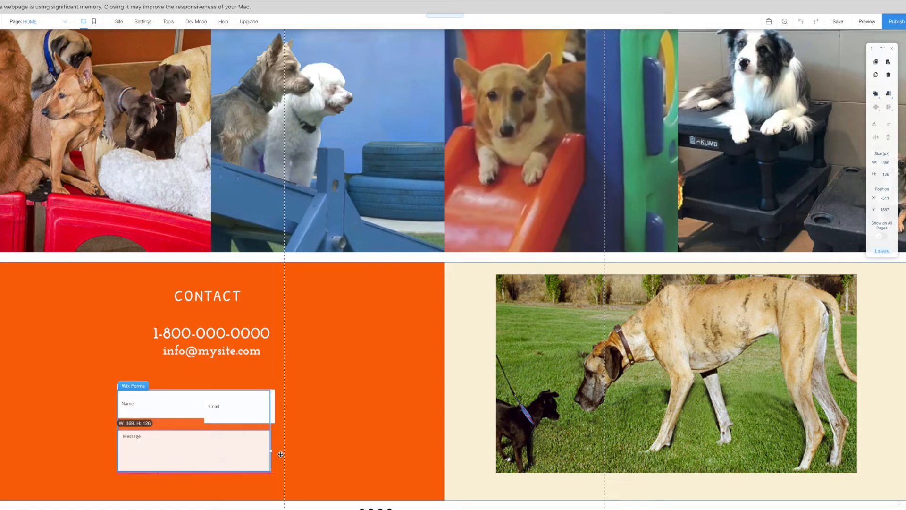
# Enlarge the contact form to 713×285 and shift the Email field further right.
pyautogui.click(230, 409)
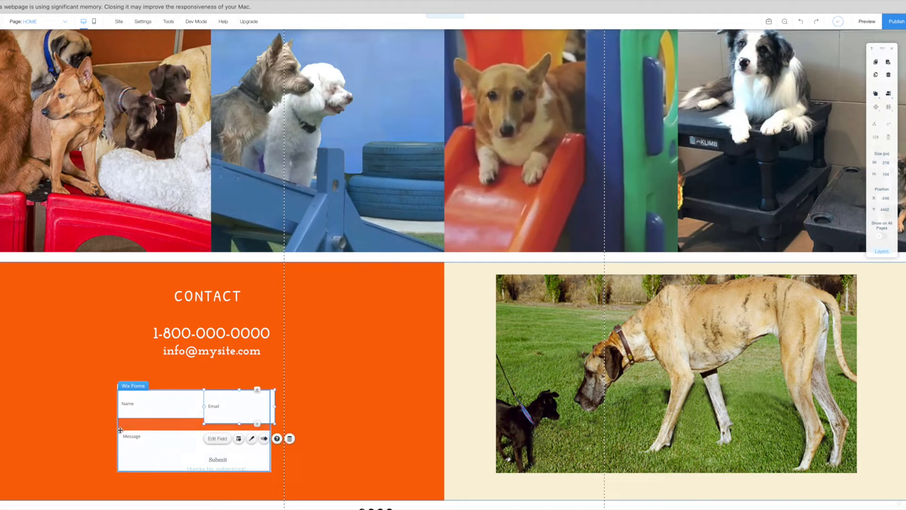
pyautogui.click(122, 407)
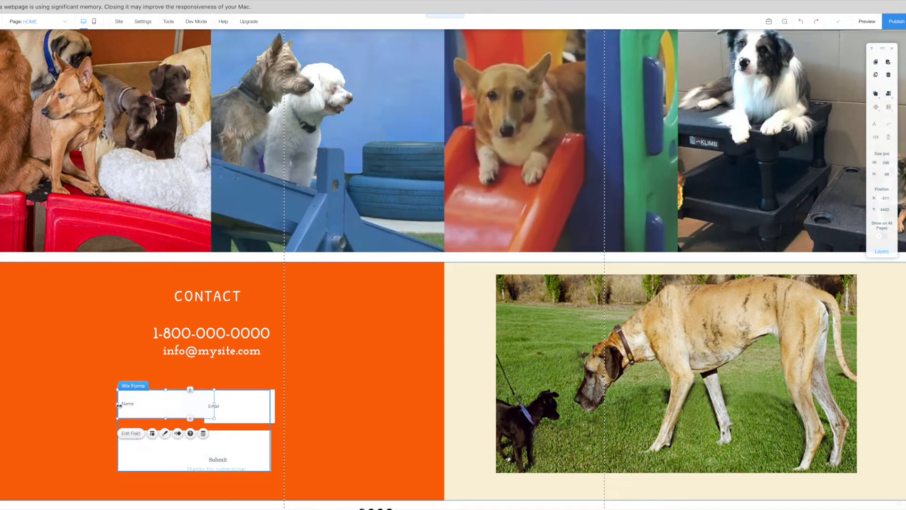
pyautogui.moveTo(95, 405); pyautogui.dragTo(116, 414)
pyautogui.click(140, 421)
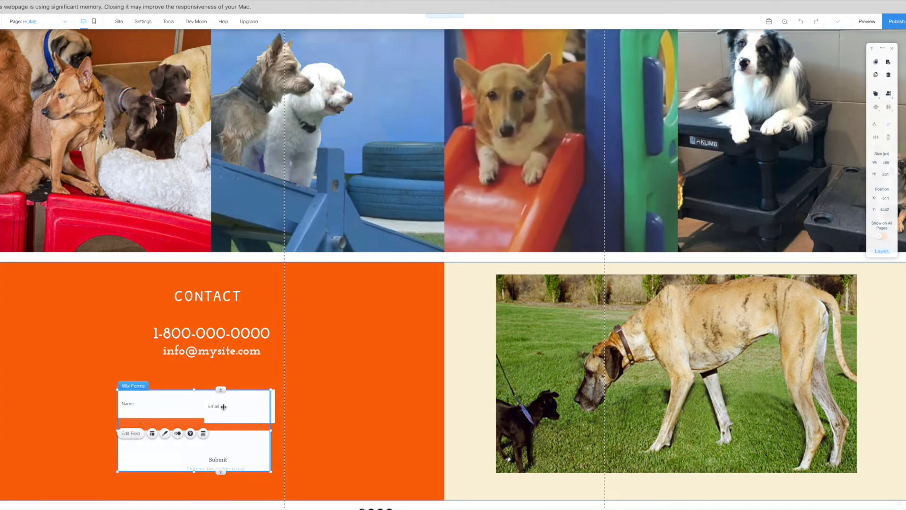
pyautogui.moveTo(271, 388); pyautogui.dragTo(351, 379)
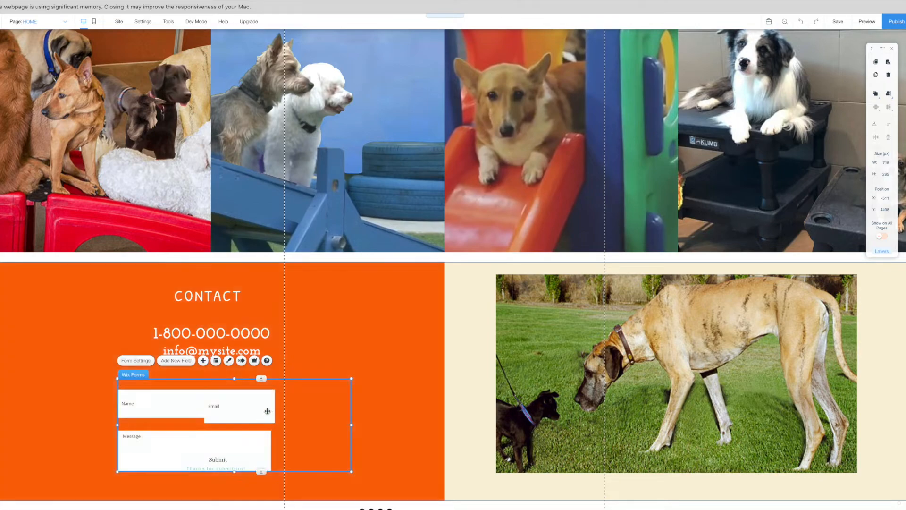
pyautogui.click(272, 409)
pyautogui.moveTo(272, 409); pyautogui.dragTo(332, 408)
# Widen Name to 345 and Email to 251 at height 98, level beside Name.
pyautogui.click(214, 406)
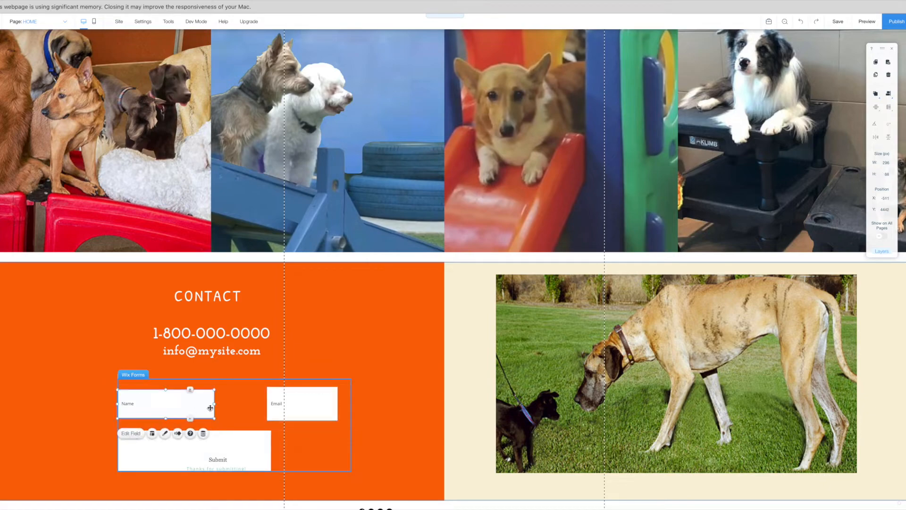
pyautogui.moveTo(213, 405); pyautogui.dragTo(231, 404)
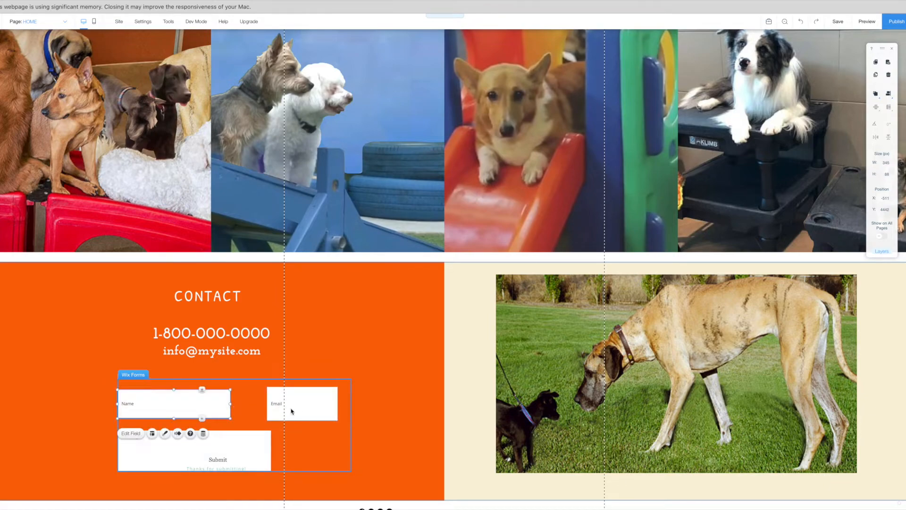
pyautogui.click(327, 406)
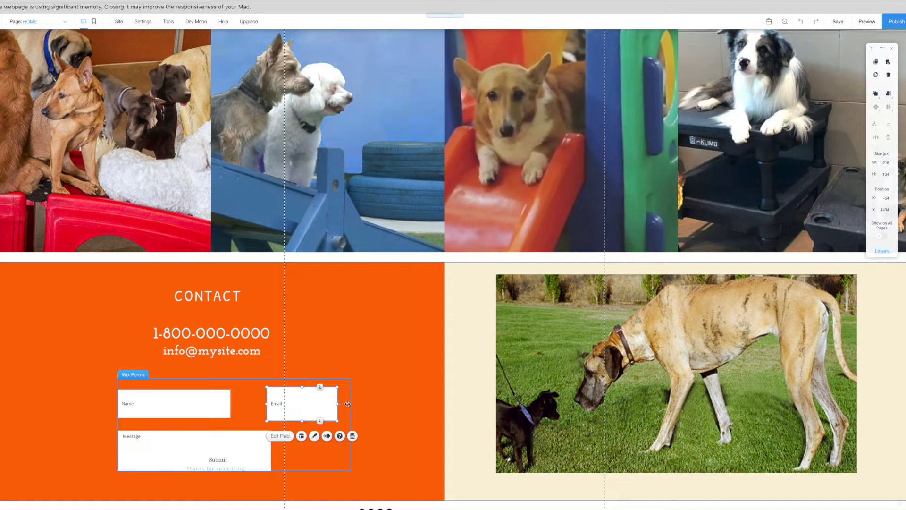
pyautogui.moveTo(348, 404); pyautogui.dragTo(349, 404)
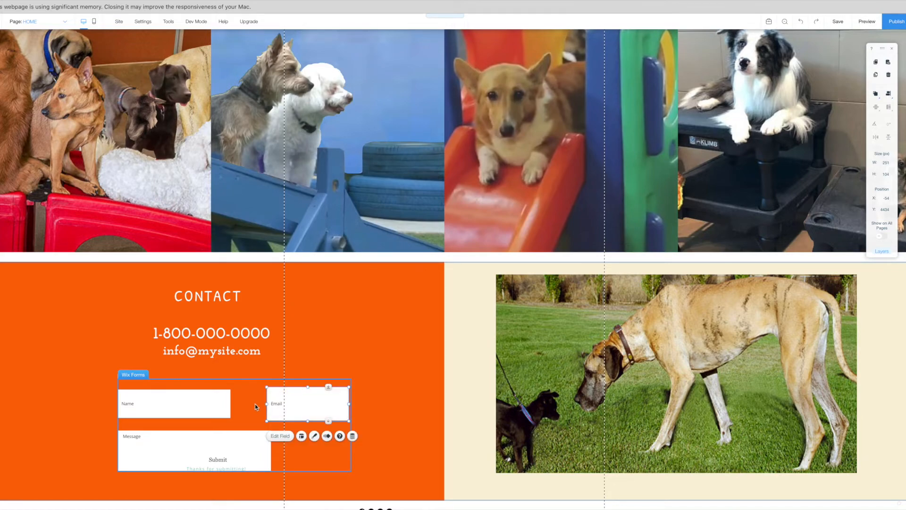
pyautogui.moveTo(308, 415); pyautogui.dragTo(235, 405)
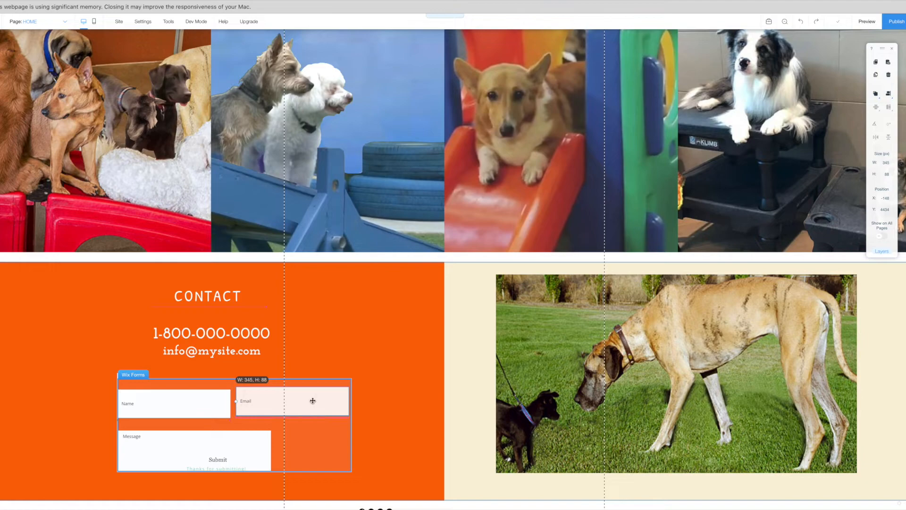
pyautogui.moveTo(313, 400); pyautogui.dragTo(314, 403)
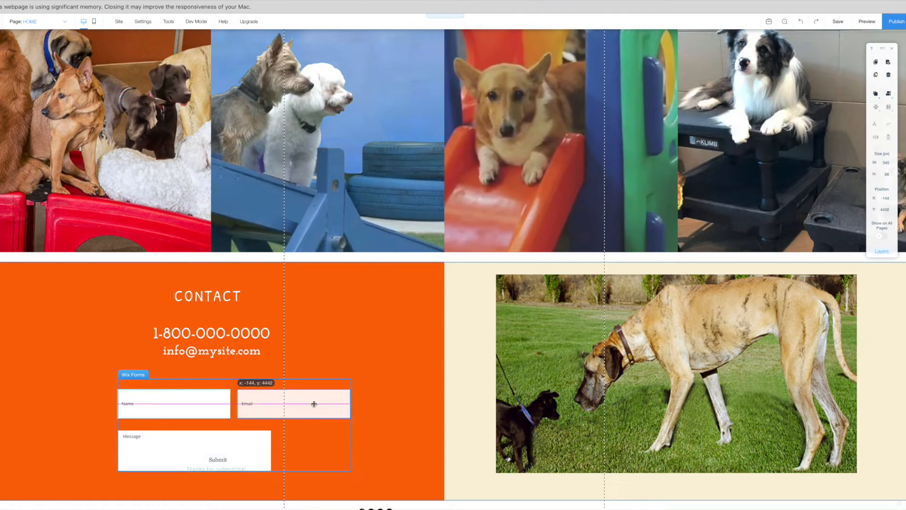
pyautogui.moveTo(250, 433); pyautogui.dragTo(329, 444)
pyautogui.click(250, 433)
# Reposition the thank-you confirmation message below the Message field.
pyautogui.click(243, 447)
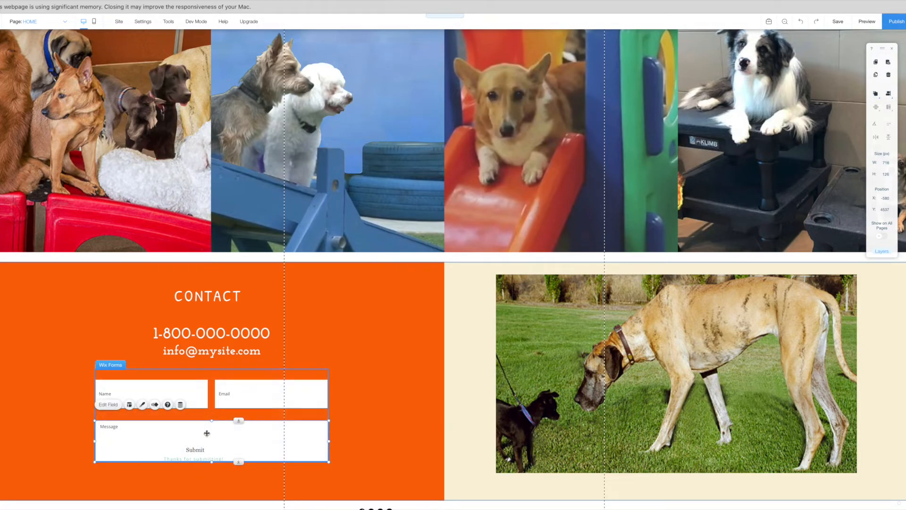
pyautogui.moveTo(181, 463); pyautogui.dragTo(226, 462)
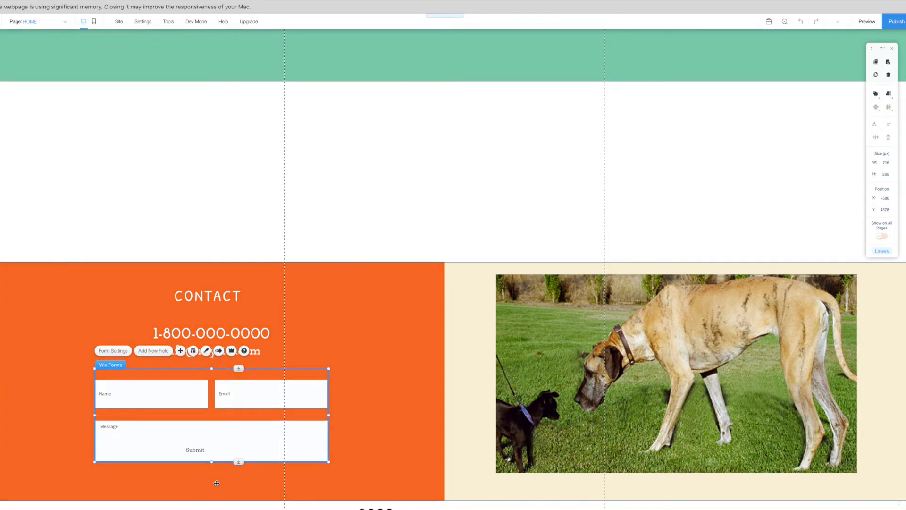
pyautogui.click(198, 488)
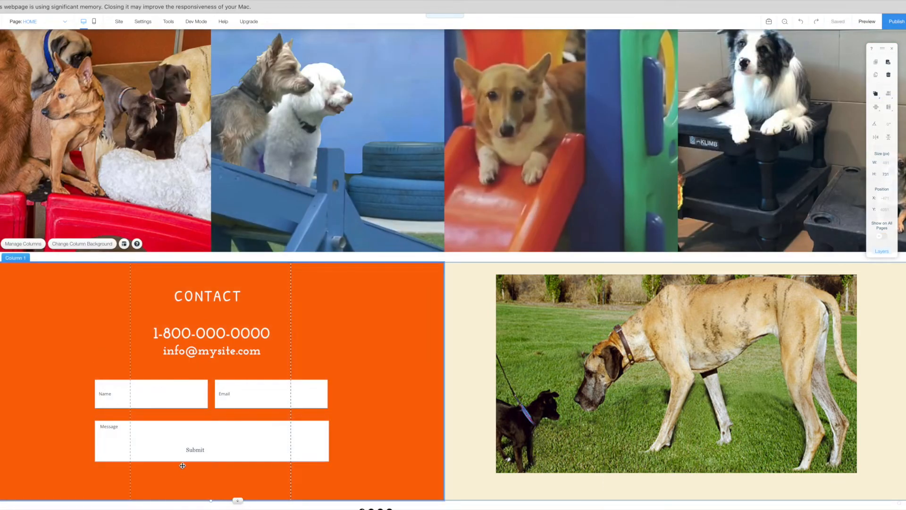
pyautogui.click(201, 449)
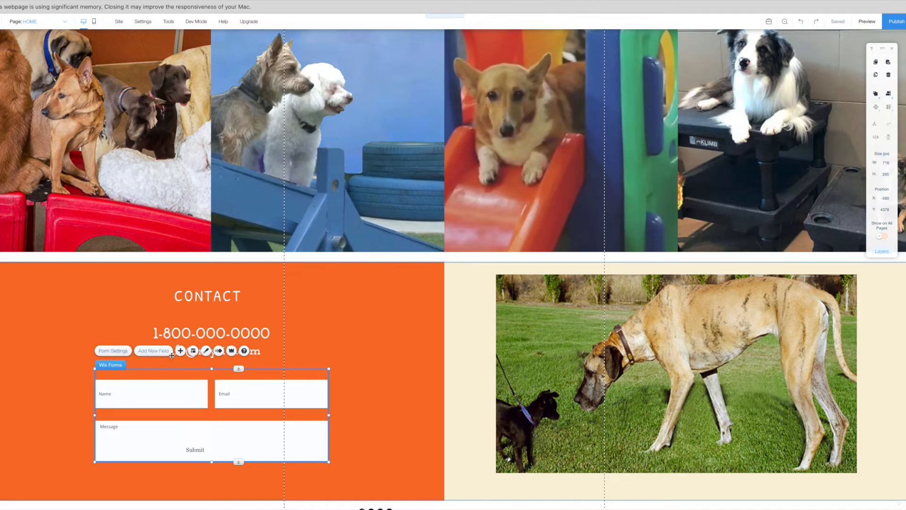
# Set the contact form's input field font to Josefin Slab in the form design panel.
pyautogui.click(206, 350)
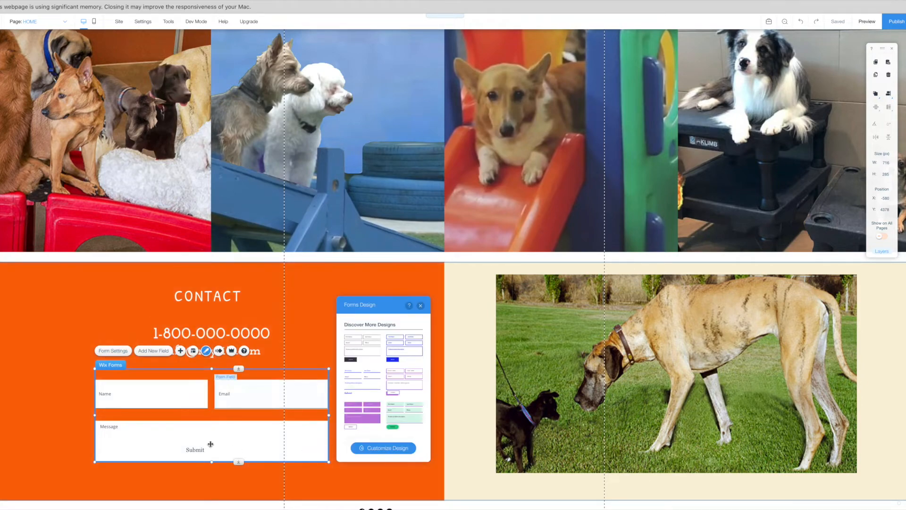
pyautogui.click(383, 448)
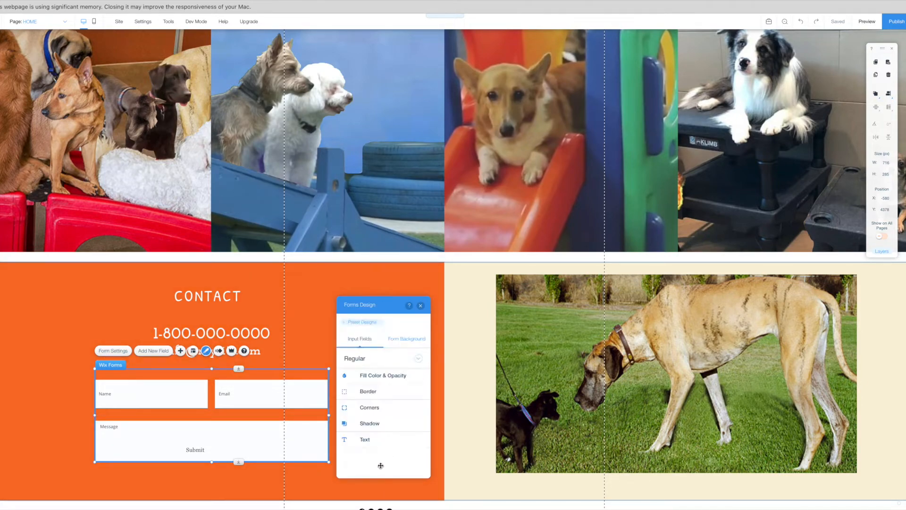
pyautogui.click(368, 445)
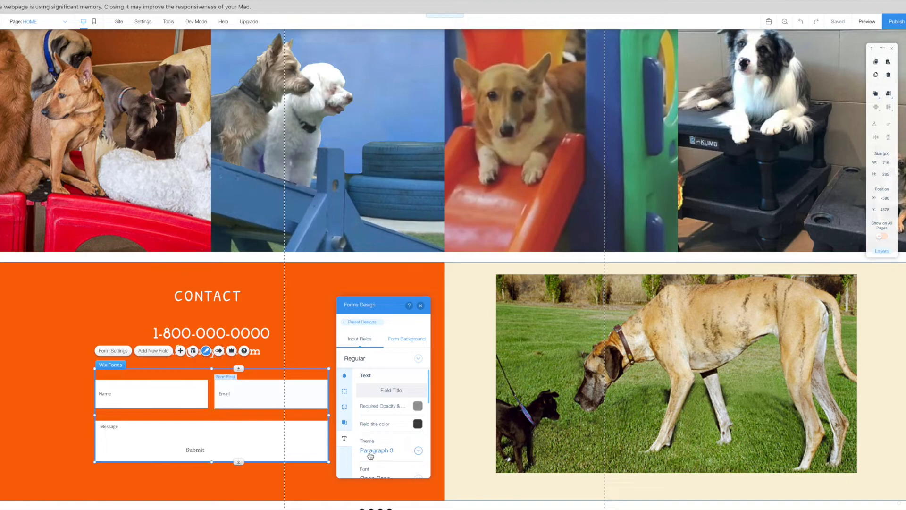
pyautogui.scroll(-4, 378, 452)
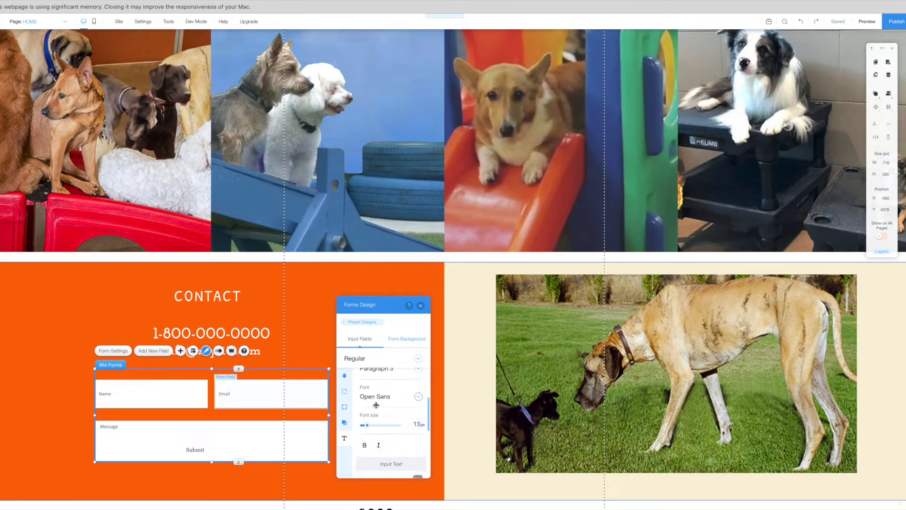
pyautogui.click(377, 399)
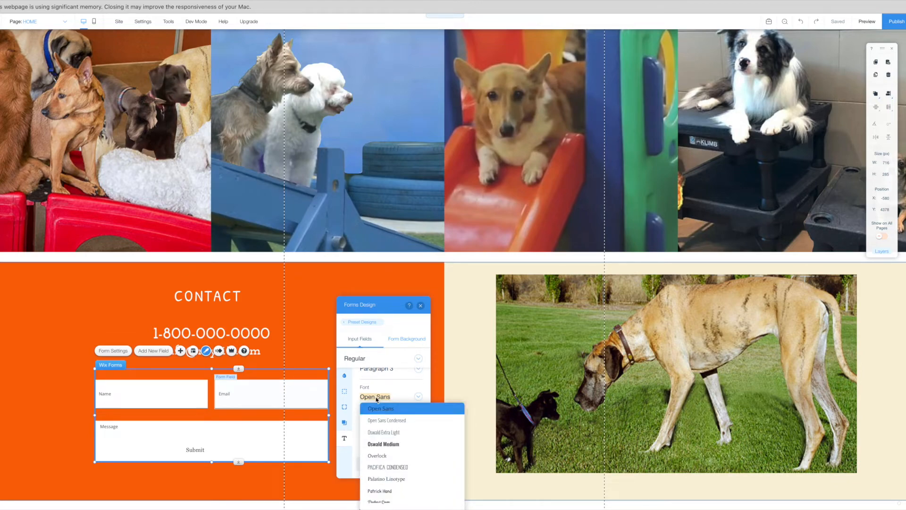
pyautogui.write('Joa')
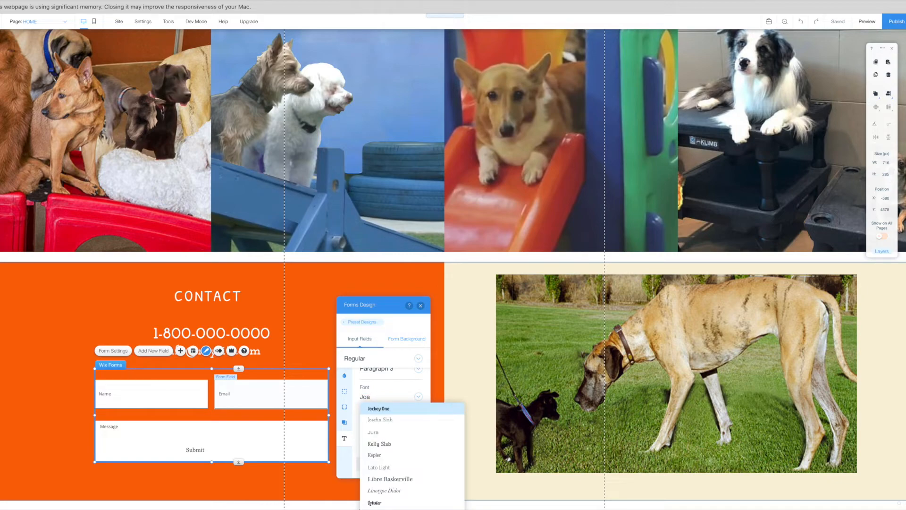
pyautogui.press('BackSpace')
pyautogui.write('sefin Slab')
pyautogui.click(375, 410)
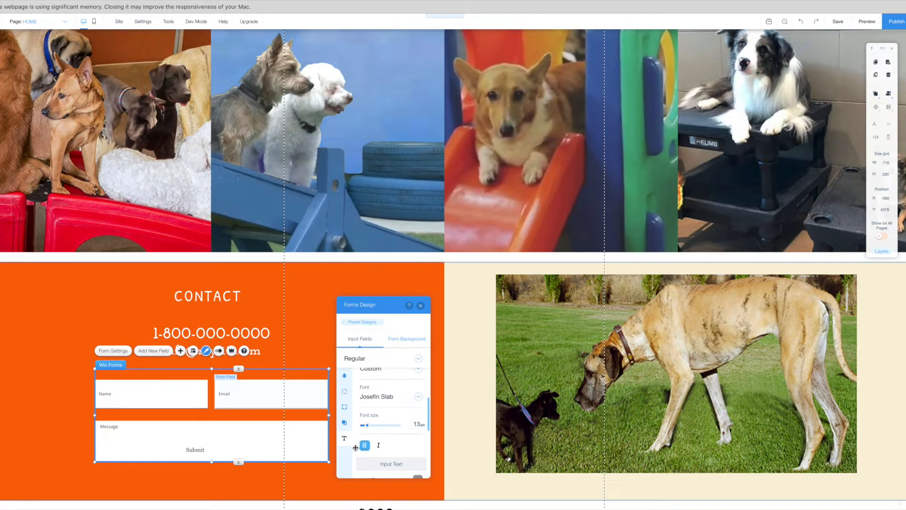
pyautogui.click(168, 446)
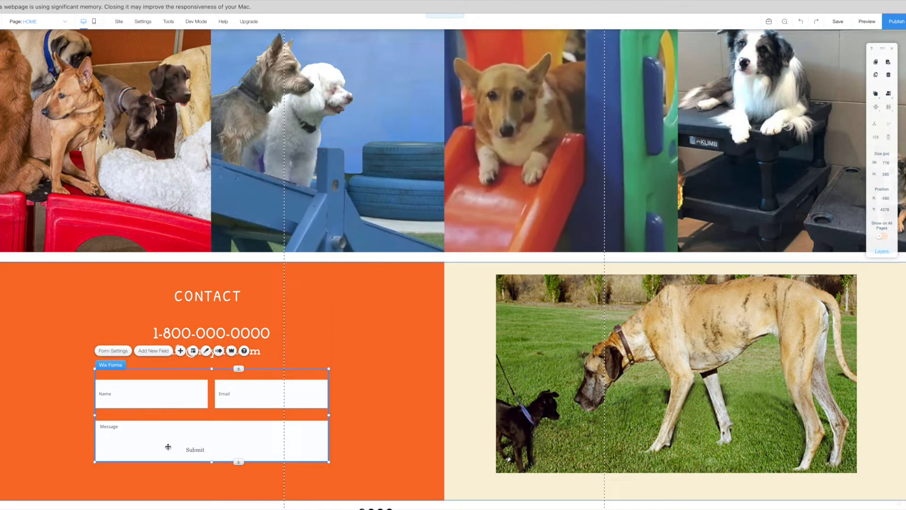
# Make Message taller, level Name and Email at the top, and move Message up beneath them.
pyautogui.click(168, 446)
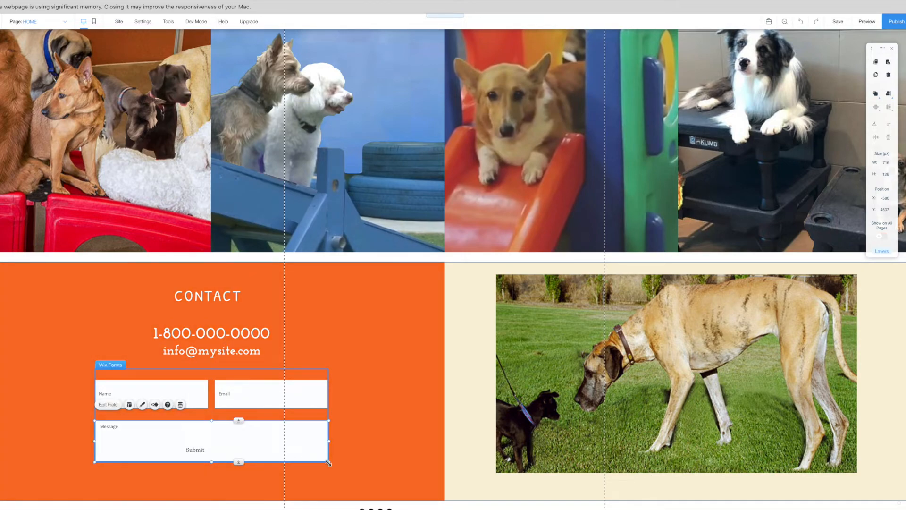
pyautogui.moveTo(335, 473); pyautogui.dragTo(335, 481)
pyautogui.click(117, 397)
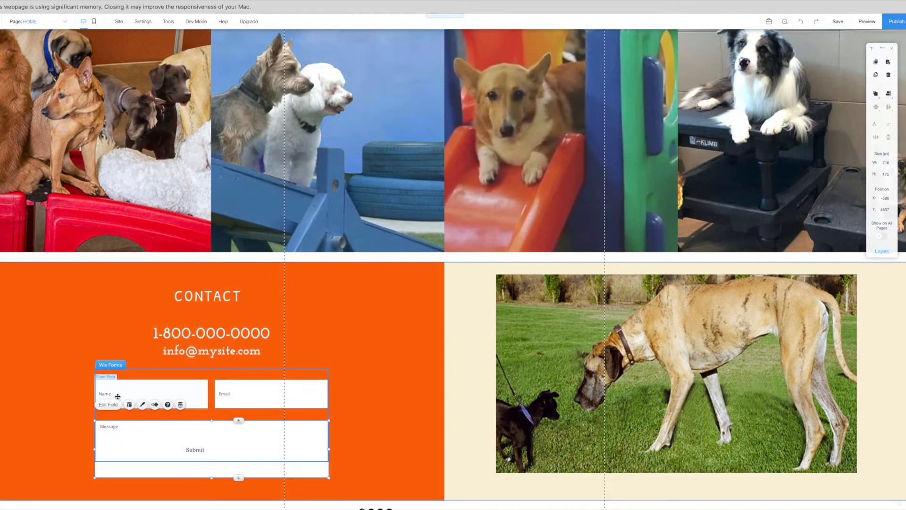
pyautogui.moveTo(109, 394); pyautogui.dragTo(106, 388)
pyautogui.moveTo(249, 399); pyautogui.dragTo(251, 391)
pyautogui.moveTo(205, 431); pyautogui.dragTo(204, 423)
pyautogui.click(106, 388)
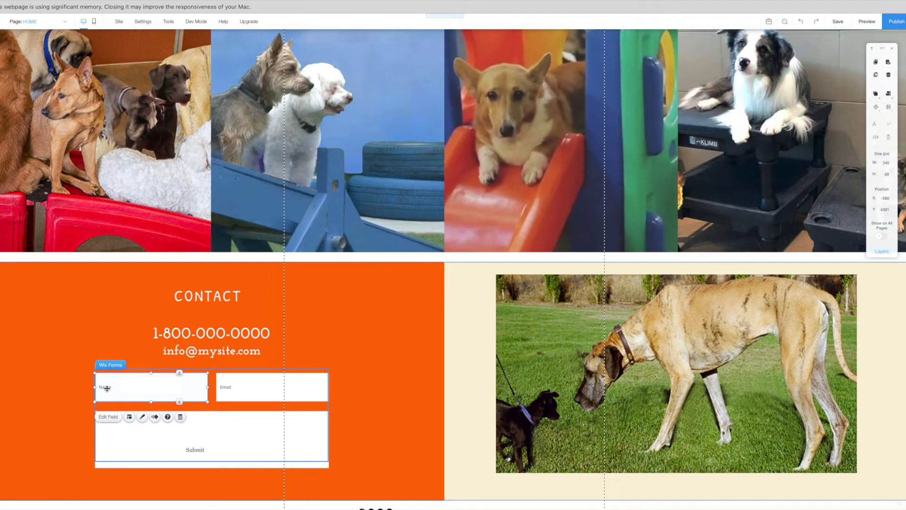
pyautogui.click(110, 418)
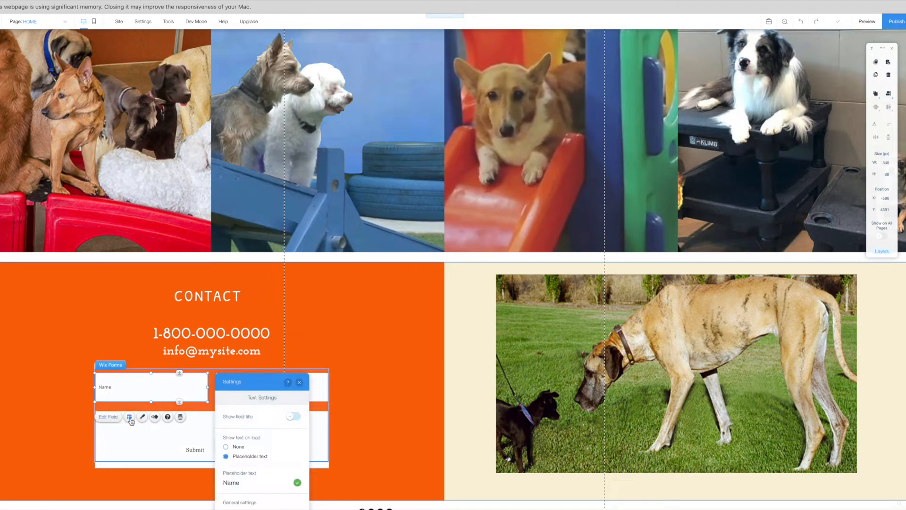
pyautogui.click(142, 417)
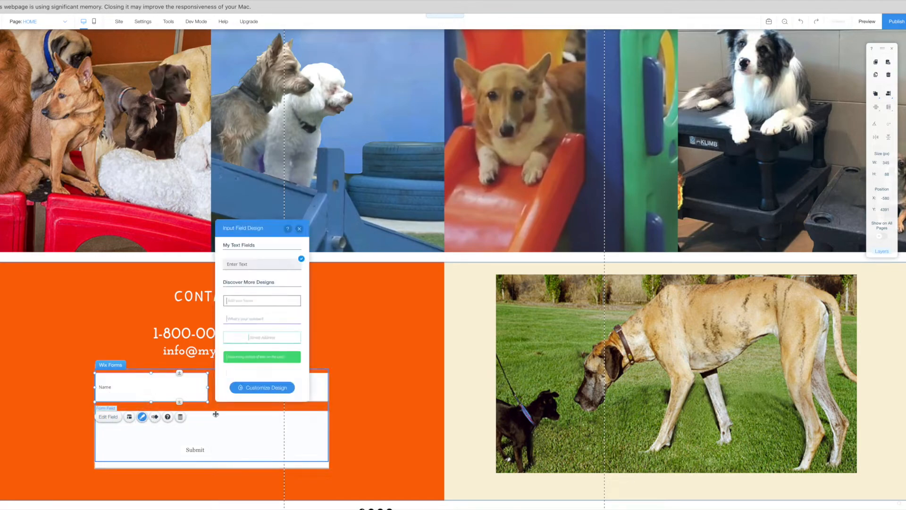
# Give the Name field black input and placeholder text in Josefin Slab.
pyautogui.click(279, 388)
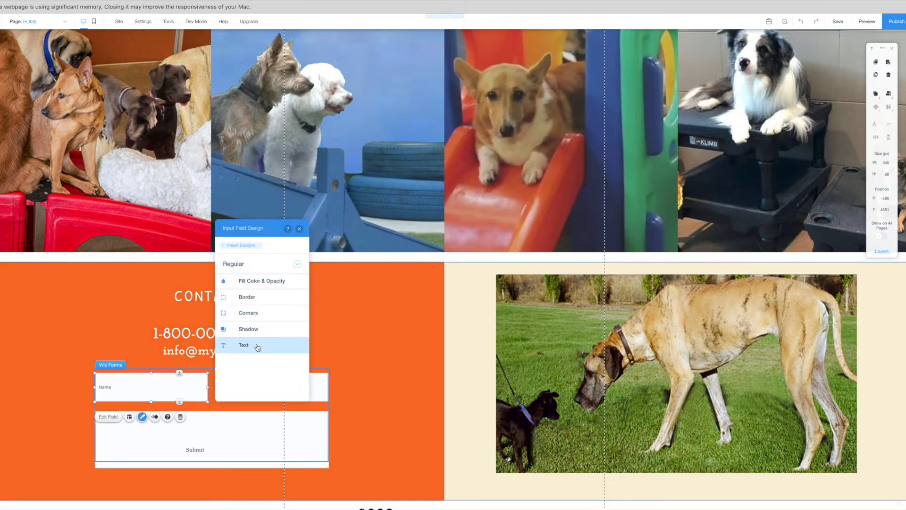
pyautogui.click(257, 347)
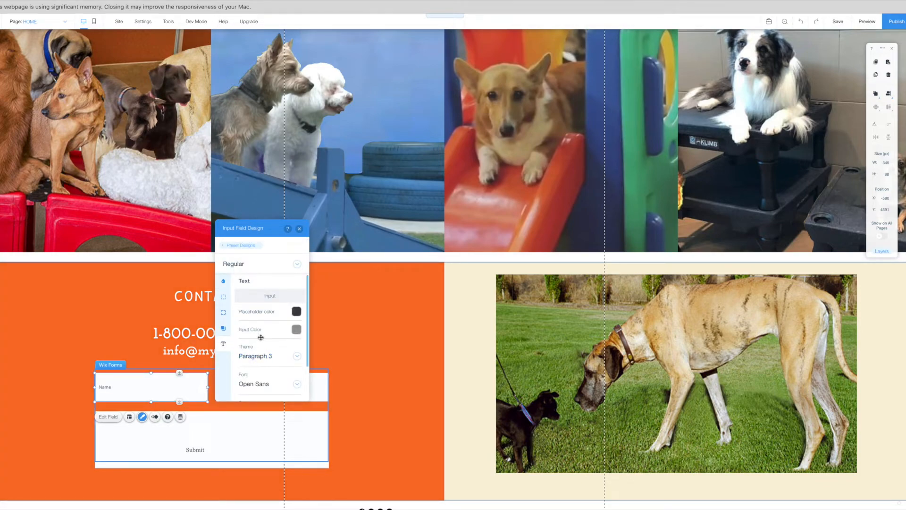
pyautogui.click(297, 330)
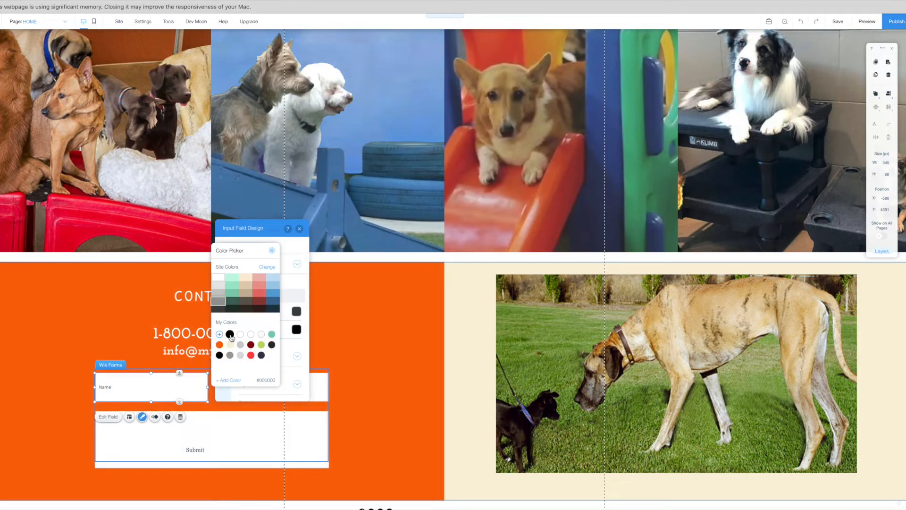
pyautogui.click(230, 336)
pyautogui.click(301, 312)
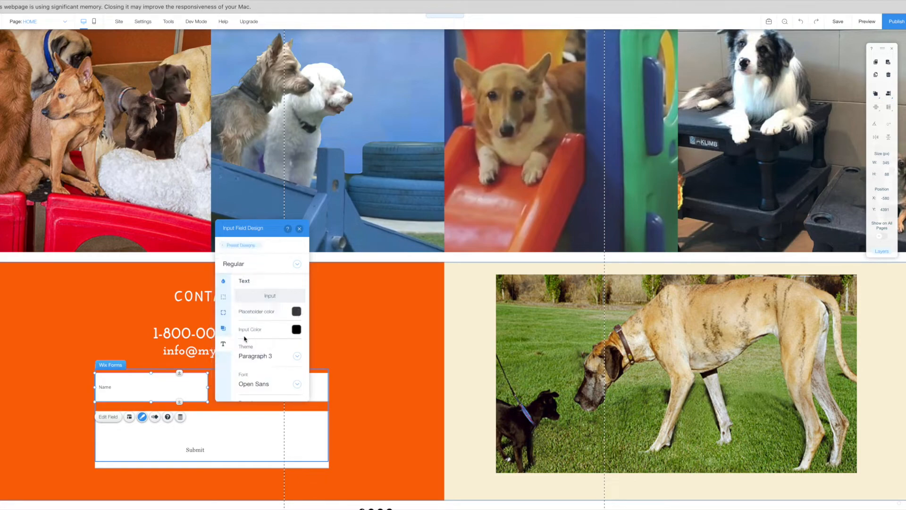
pyautogui.click(297, 312)
pyautogui.click(230, 334)
pyautogui.click(272, 251)
pyautogui.scroll(-3, 269, 349)
pyautogui.click(267, 342)
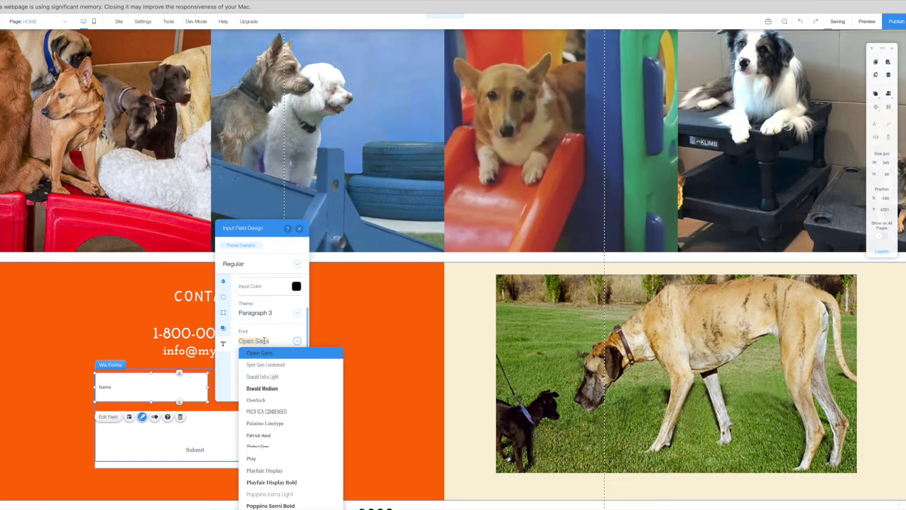
pyautogui.write('osefi')
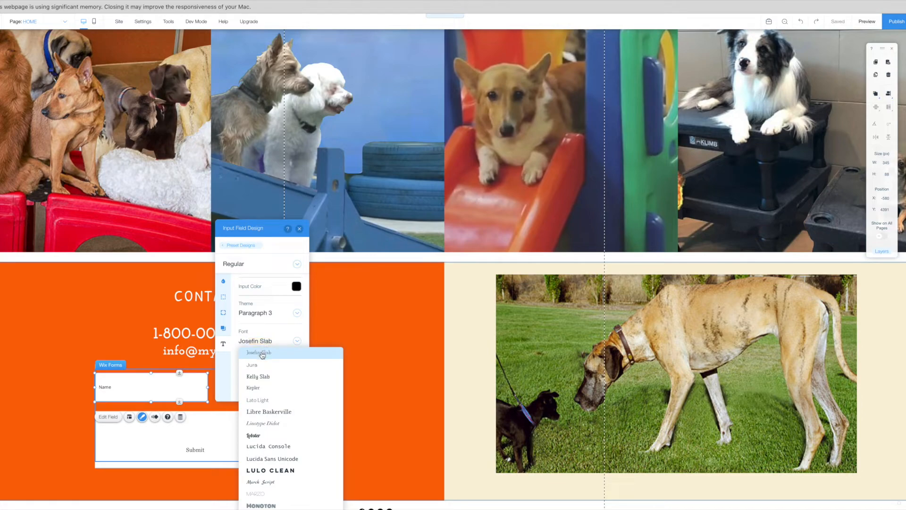
pyautogui.click(262, 354)
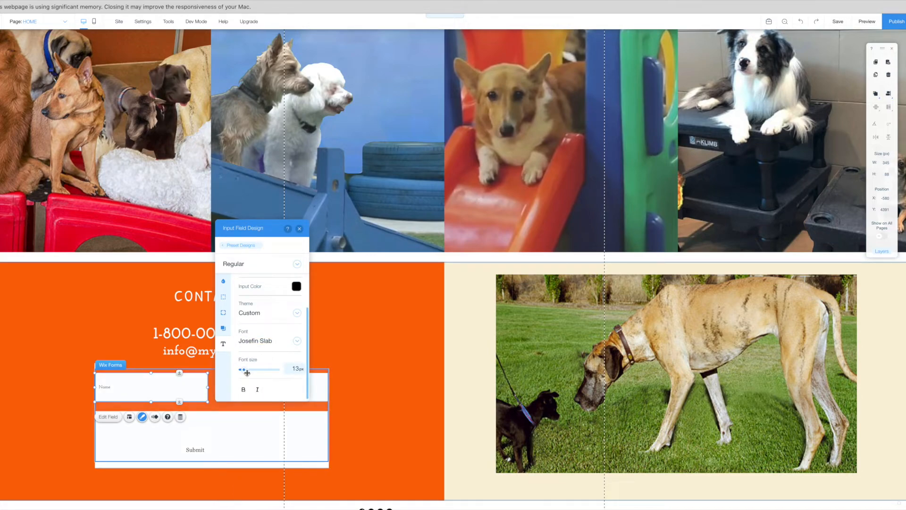
pyautogui.click(299, 228)
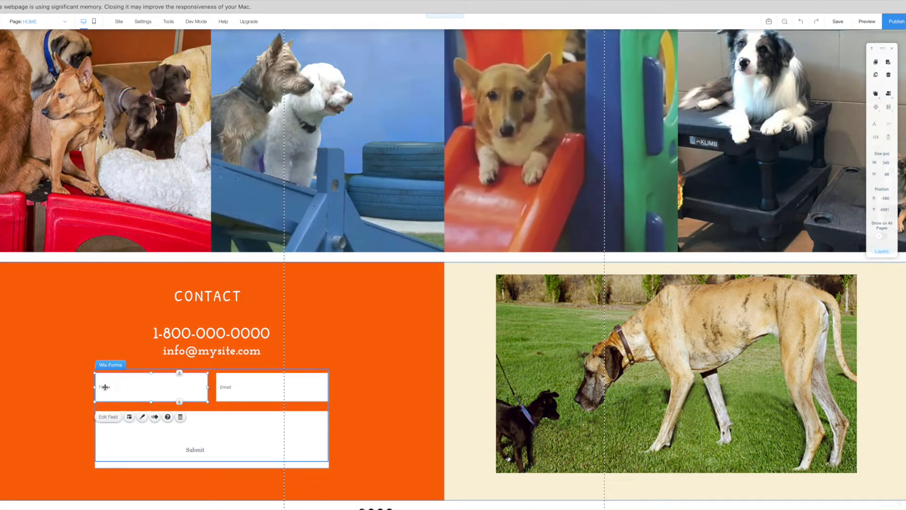
# Move the Submit button down to the form's bottom edge.
pyautogui.click(195, 450)
pyautogui.moveTo(210, 454)
pyautogui.mouseDown()
pyautogui.moveTo(222, 456)
pyautogui.moveTo(202, 456)
pyautogui.moveTo(209, 462)
pyautogui.mouseUp()
pyautogui.click(105, 390)
pyautogui.click(263, 393)
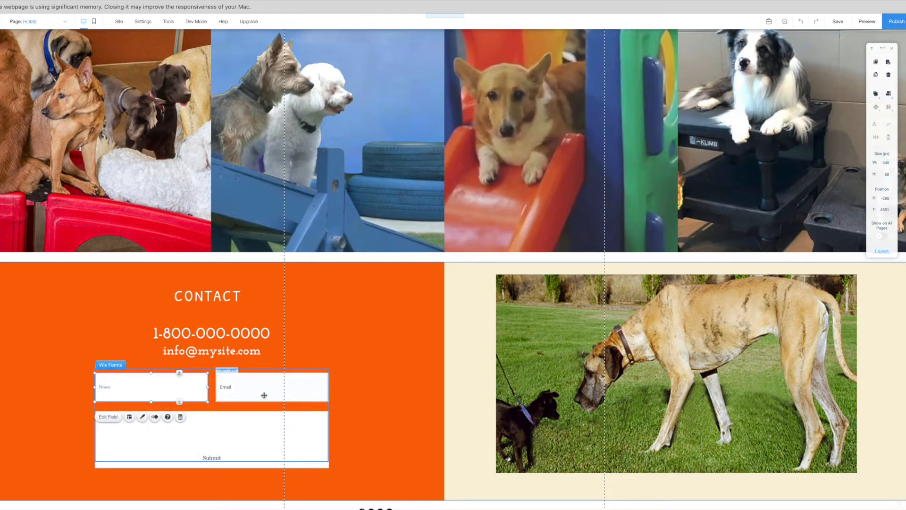
# Save the site and dismiss the 'Your changes were saved' confirmation.
pyautogui.click(395, 446)
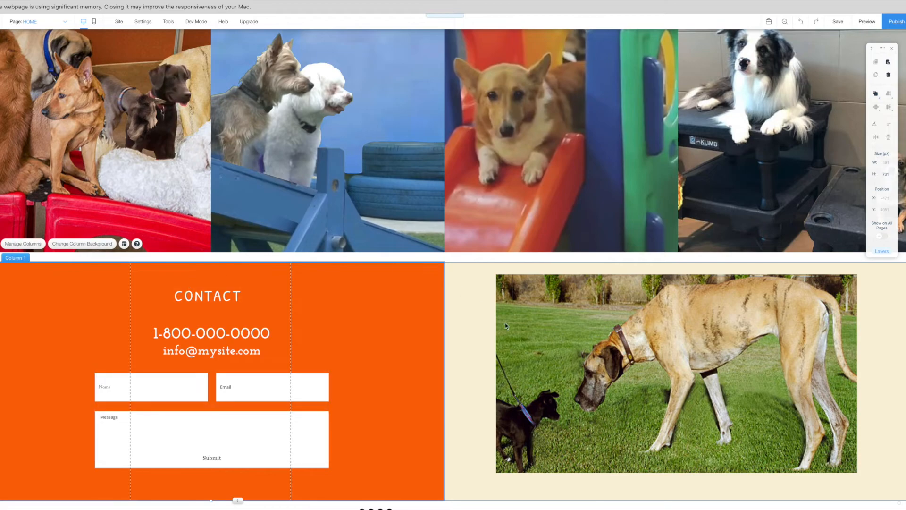
pyautogui.click(838, 21)
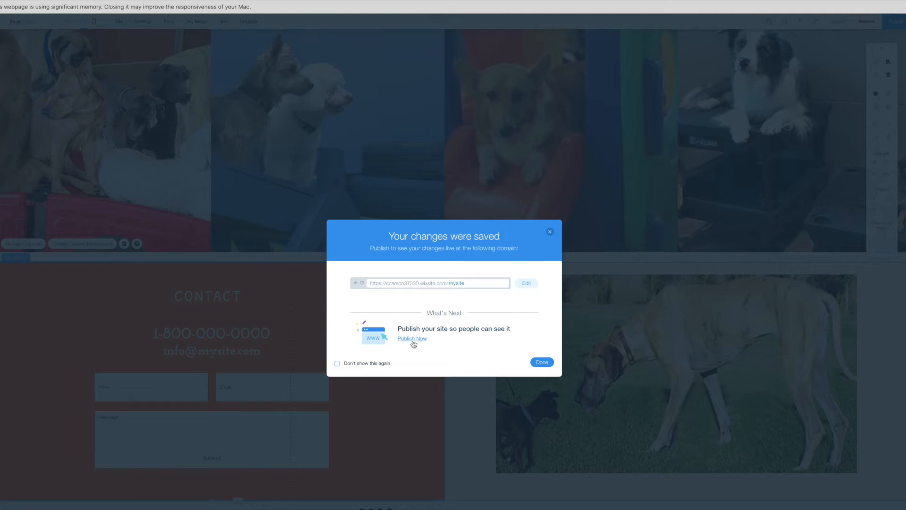
pyautogui.click(542, 363)
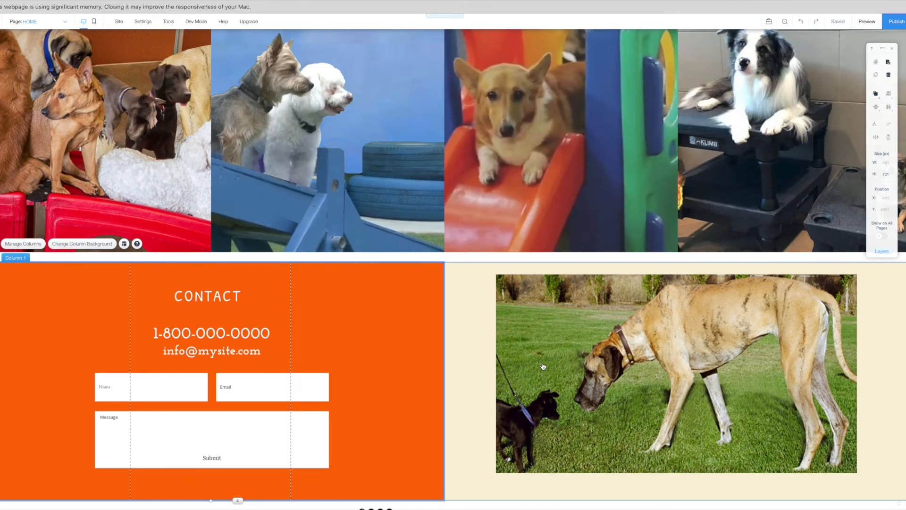
# Return to the top of the page and open Preview to see the live LuLu & Friends home page.
pyautogui.scroll(15, 542, 366)
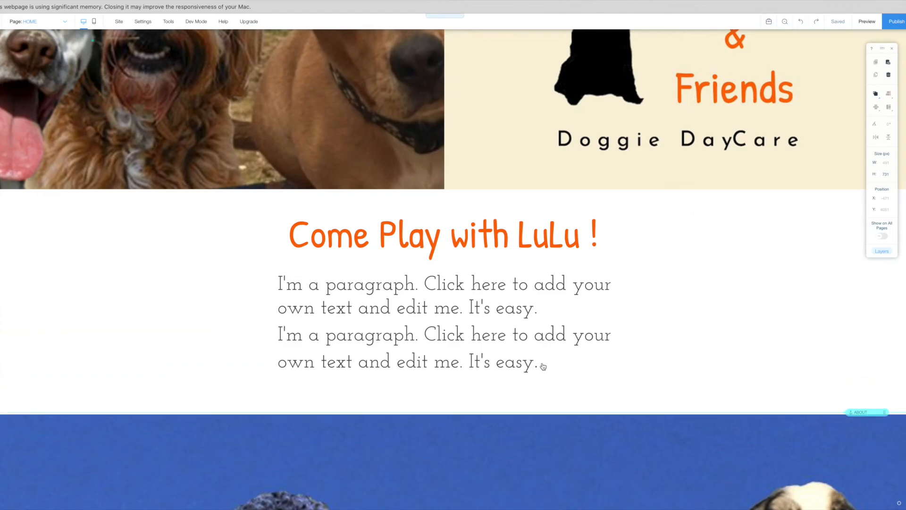
pyautogui.scroll(5, 542, 366)
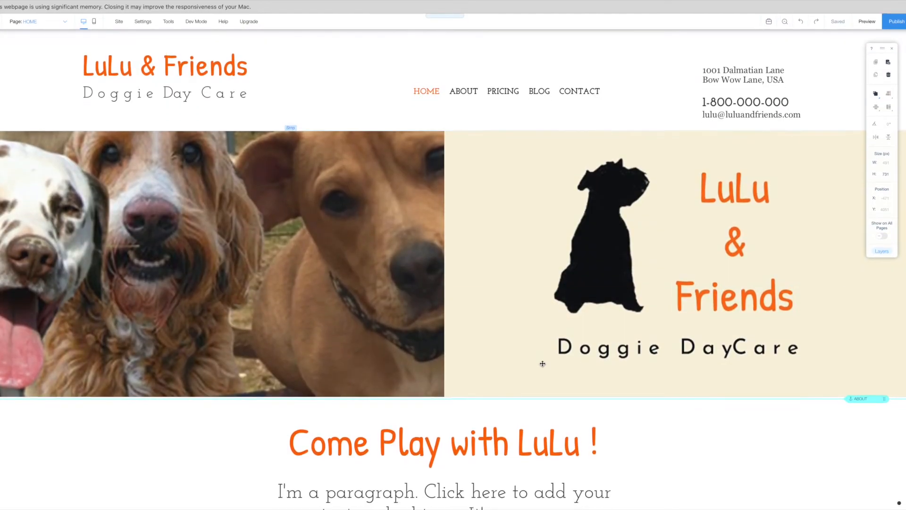
pyautogui.scroll(-3, 542, 363)
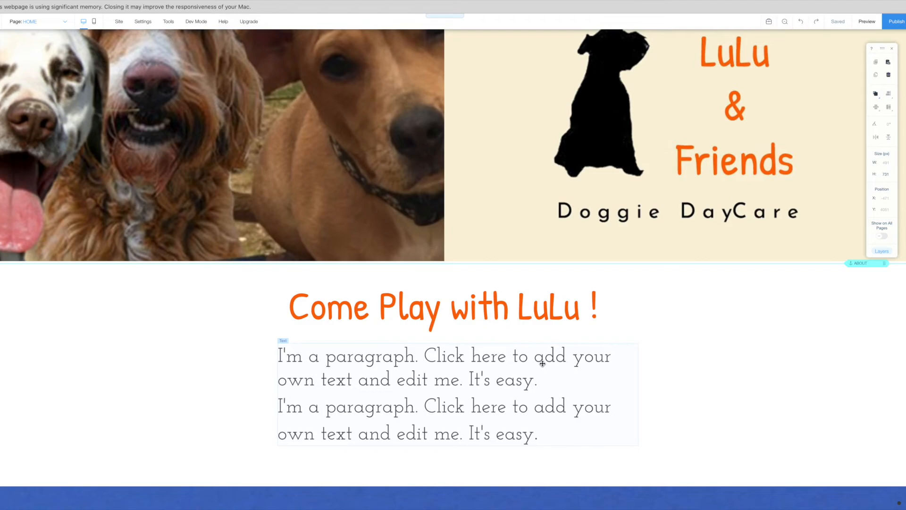
pyautogui.scroll(1, 839, 80)
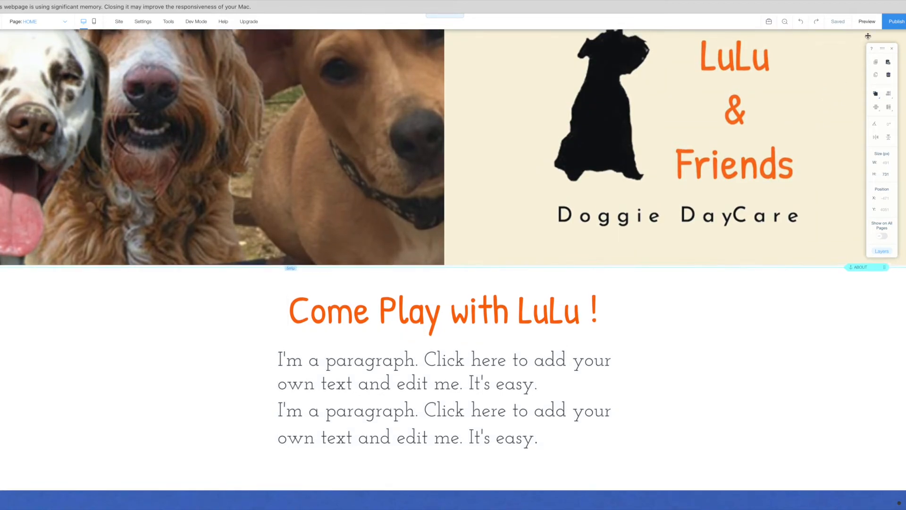
pyautogui.click(867, 36)
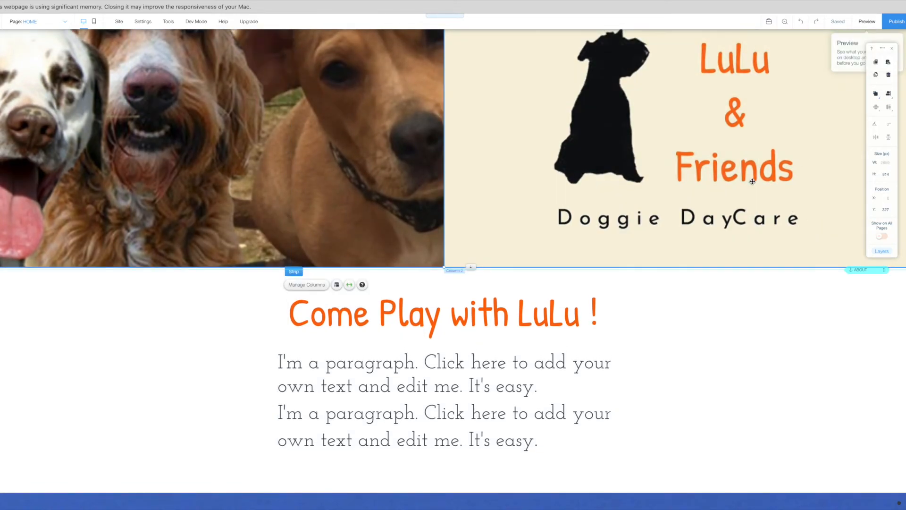
pyautogui.scroll(3, 831, 94)
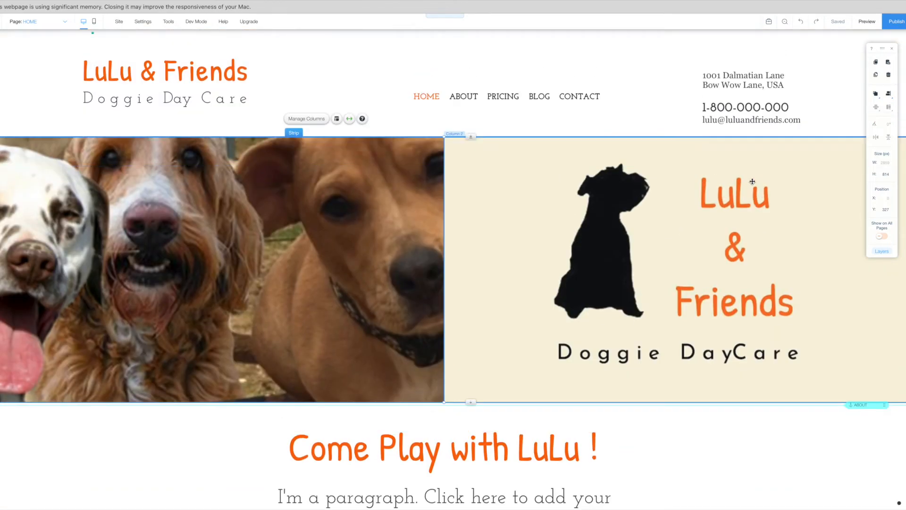
pyautogui.click(866, 22)
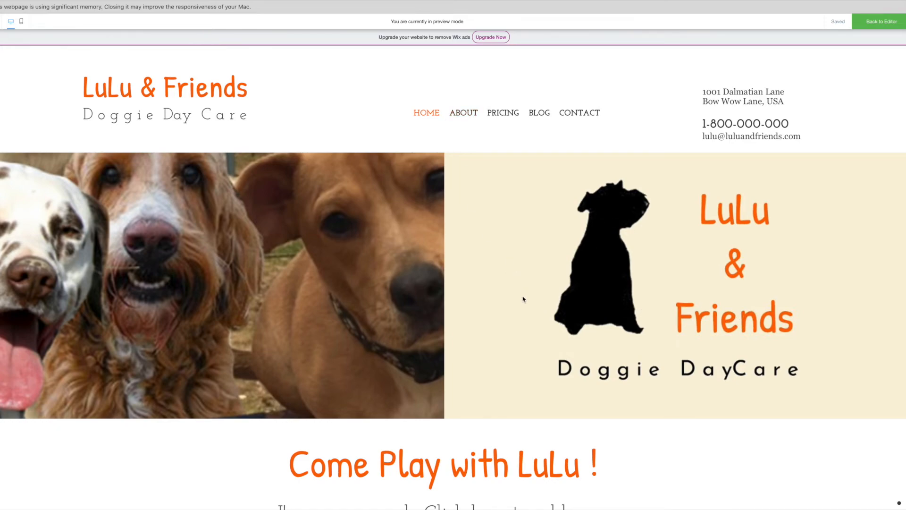
pyautogui.scroll(-8, 522, 298)
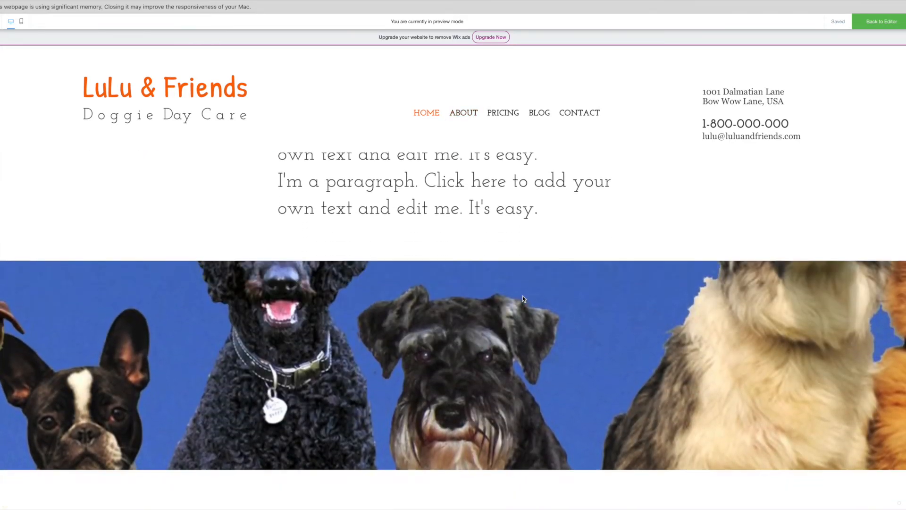
pyautogui.scroll(-7, 522, 295)
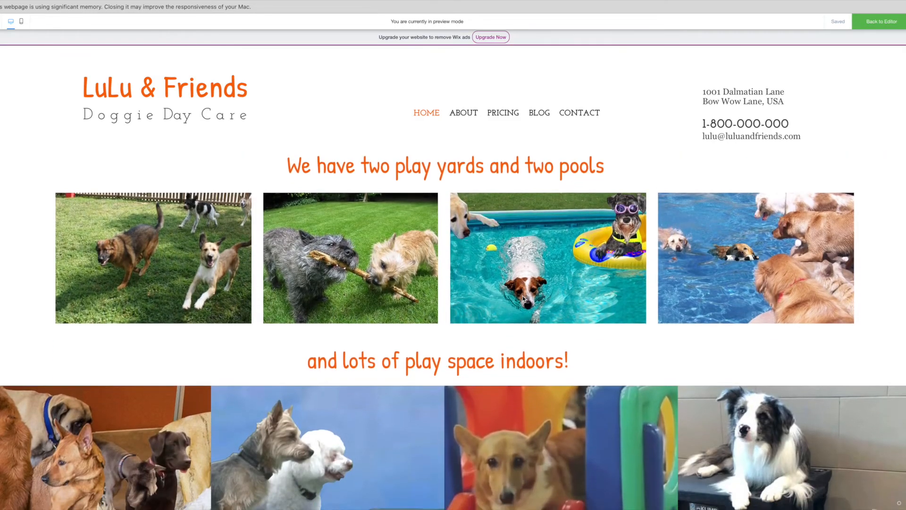
pyautogui.scroll(-6, 522, 299)
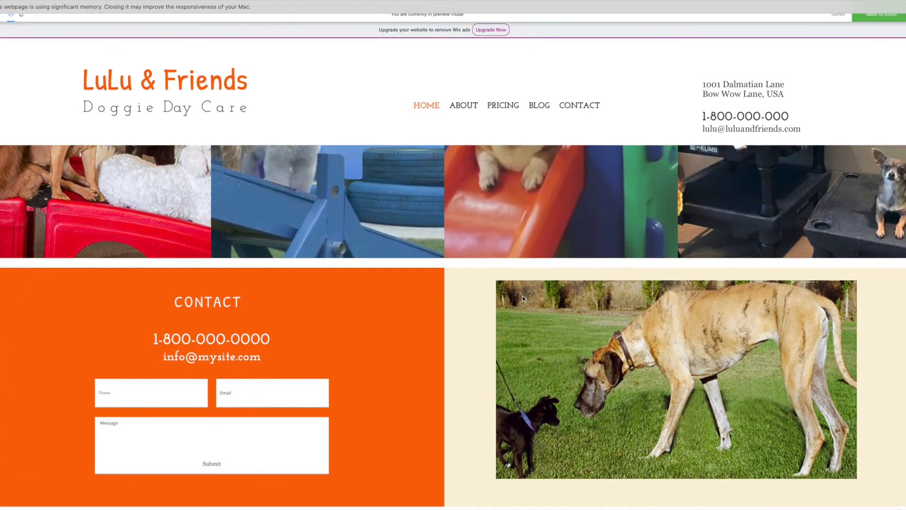
pyautogui.scroll(20, 522, 295)
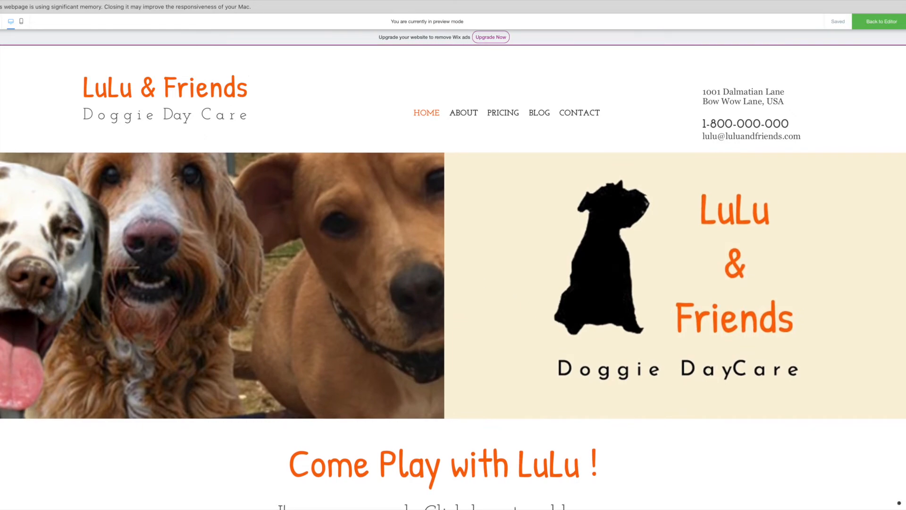
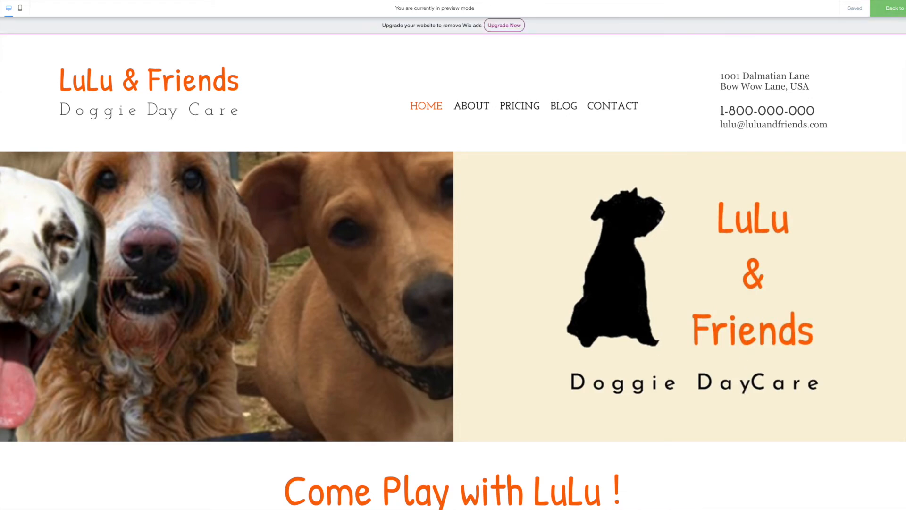
# Back in the editor, drag the address and phone block to the header's right side.
pyautogui.click(887, 8)
pyautogui.click(747, 98)
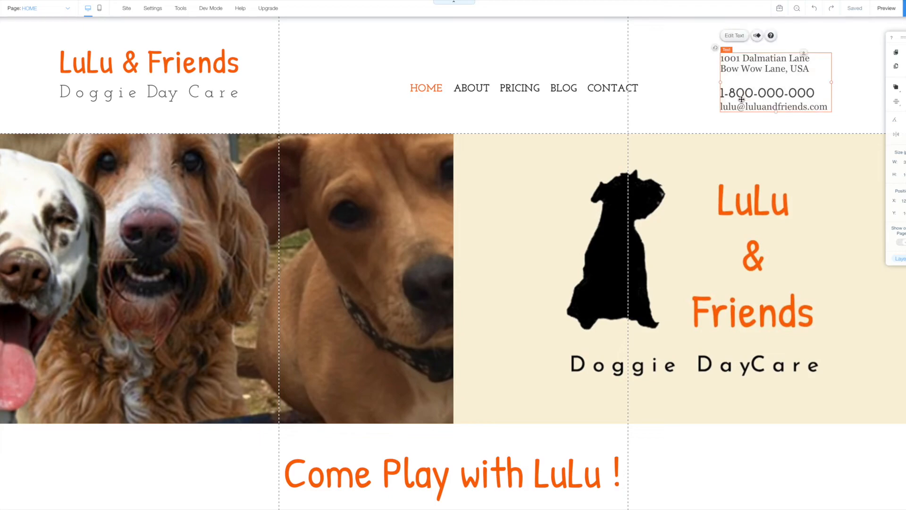
pyautogui.moveTo(739, 98); pyautogui.dragTo(812, 106)
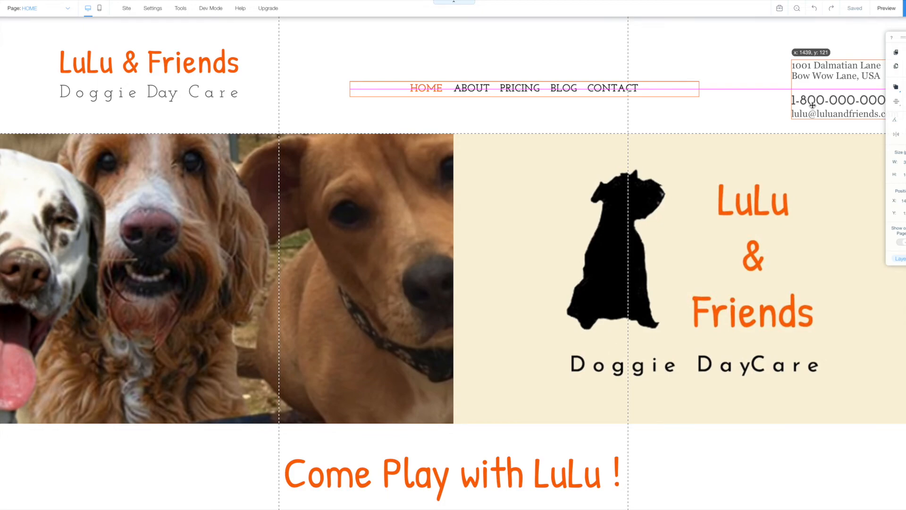
pyautogui.moveTo(812, 106); pyautogui.dragTo(811, 105)
# Change the tagline from 'Doggie Day Care' to 'Doggie DayCare' and preview the header.
pyautogui.click(176, 93)
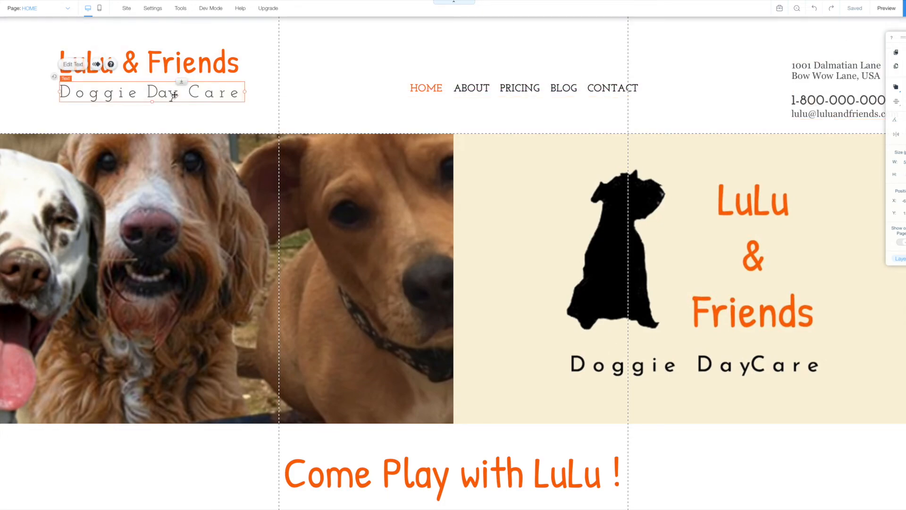
pyautogui.click(73, 65)
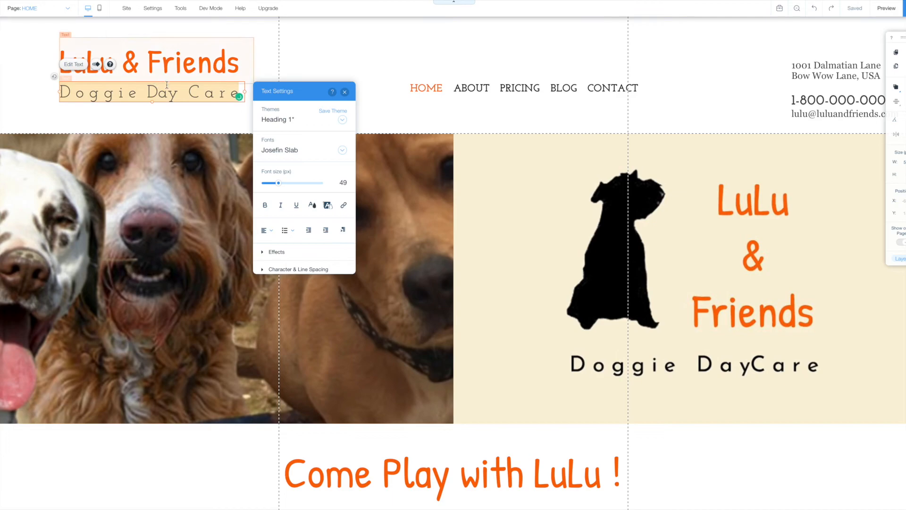
pyautogui.click(187, 92)
pyautogui.press('BackSpace')
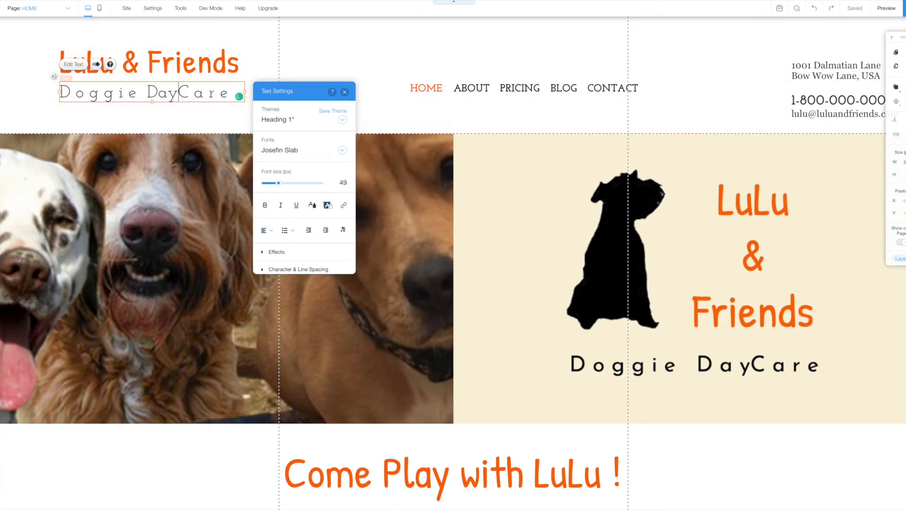
pyautogui.click(345, 93)
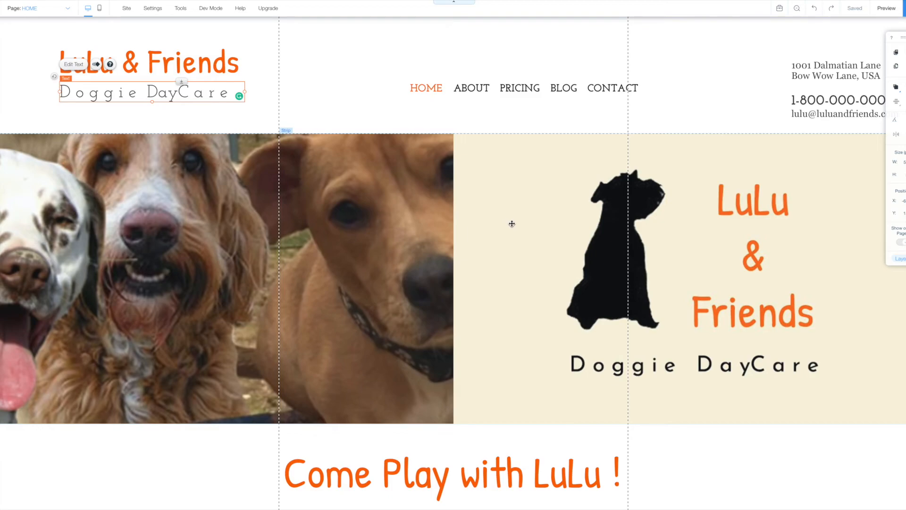
pyautogui.scroll(-1, 512, 223)
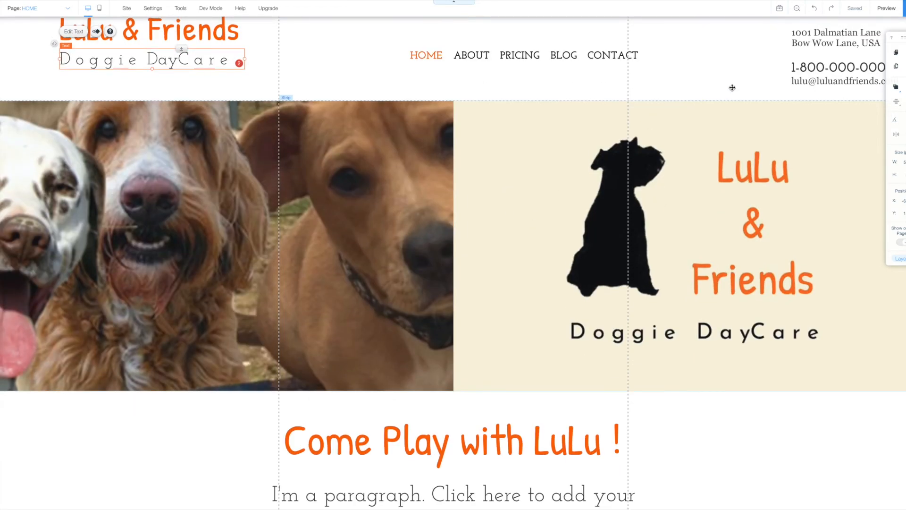
pyautogui.click(887, 8)
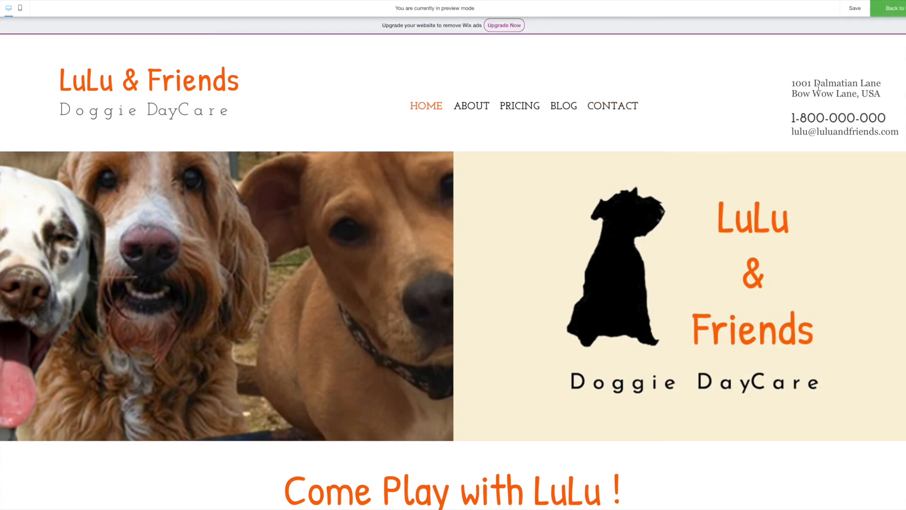
# Back in the editor, scroll down to the indoor play-space photo gallery, select it, and preview.
pyautogui.click(897, 10)
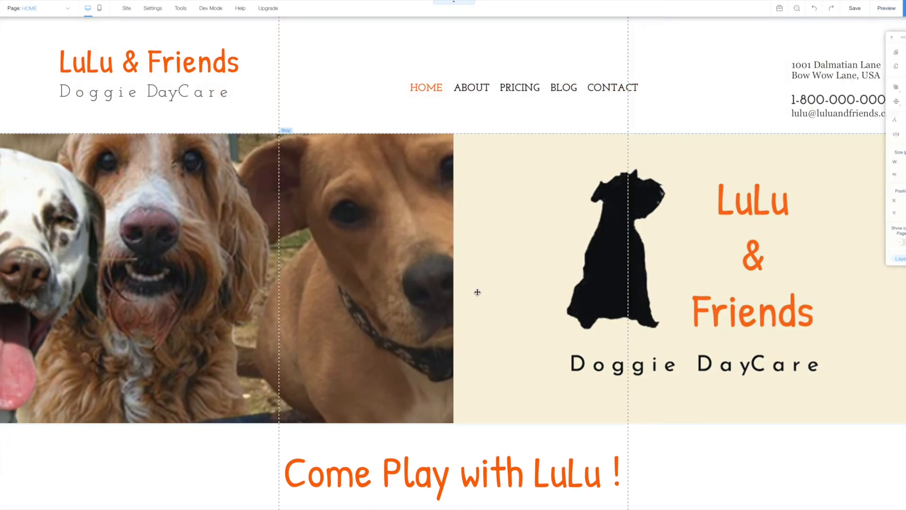
pyautogui.scroll(-8, 477, 292)
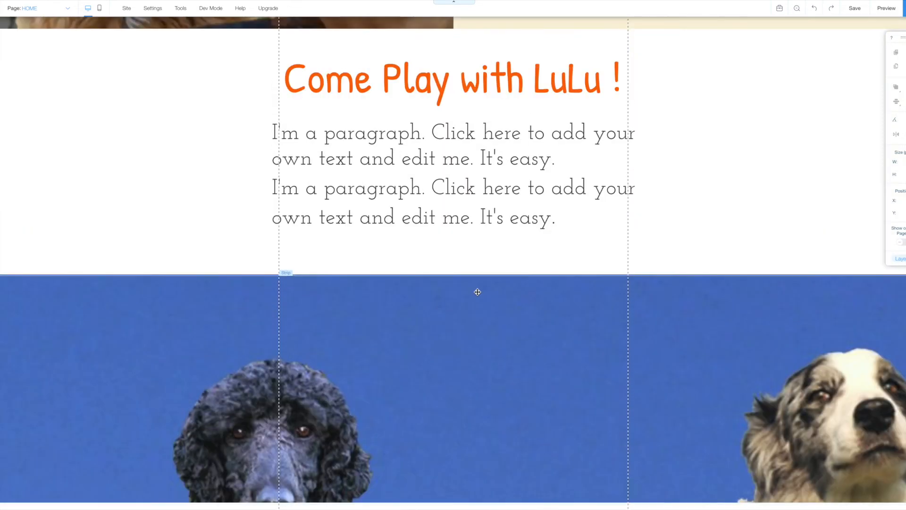
pyautogui.scroll(1, 477, 292)
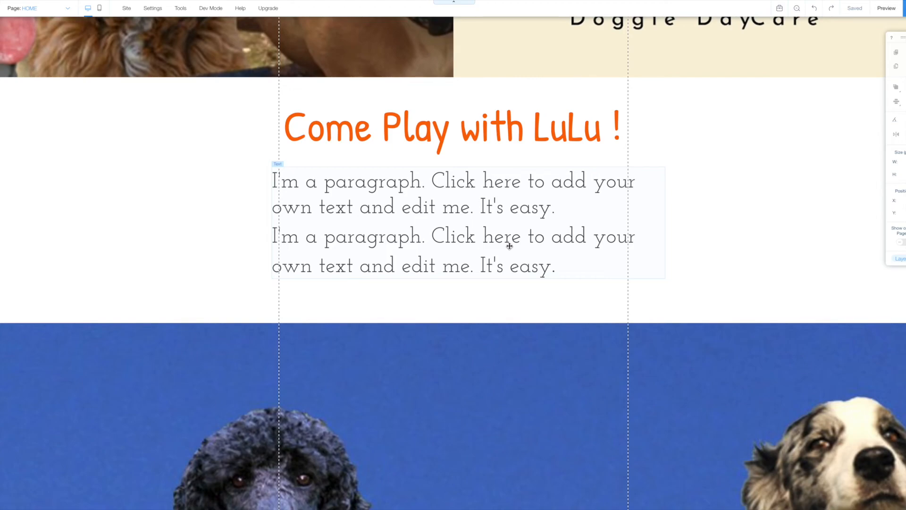
pyautogui.scroll(-5, 509, 246)
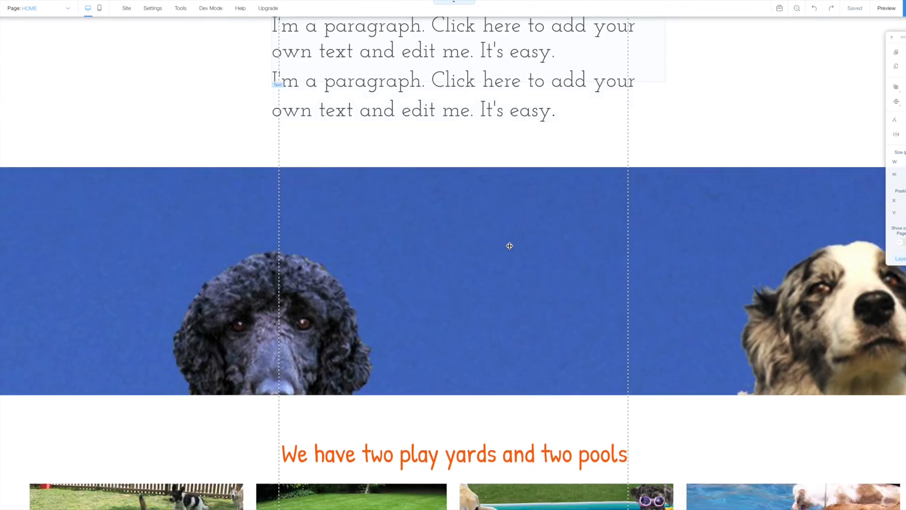
pyautogui.scroll(-8, 510, 246)
pyautogui.scroll(-7, 509, 246)
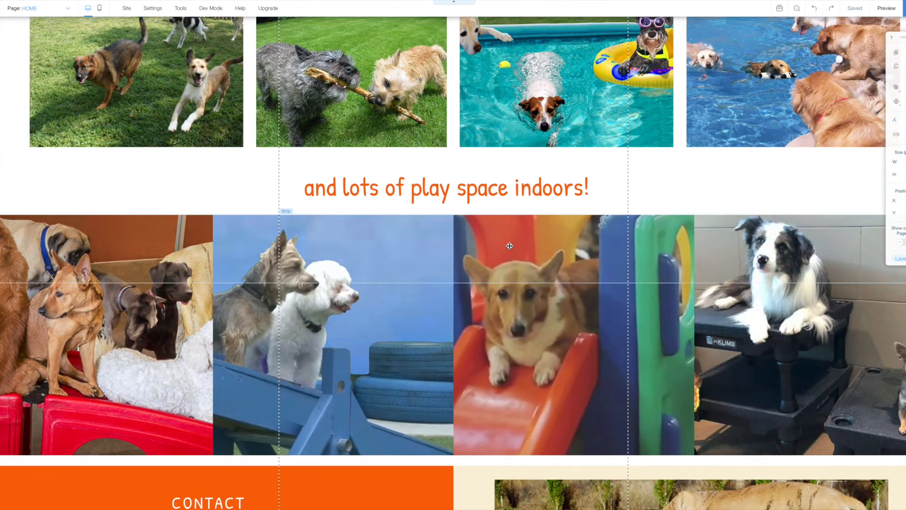
pyautogui.click(517, 316)
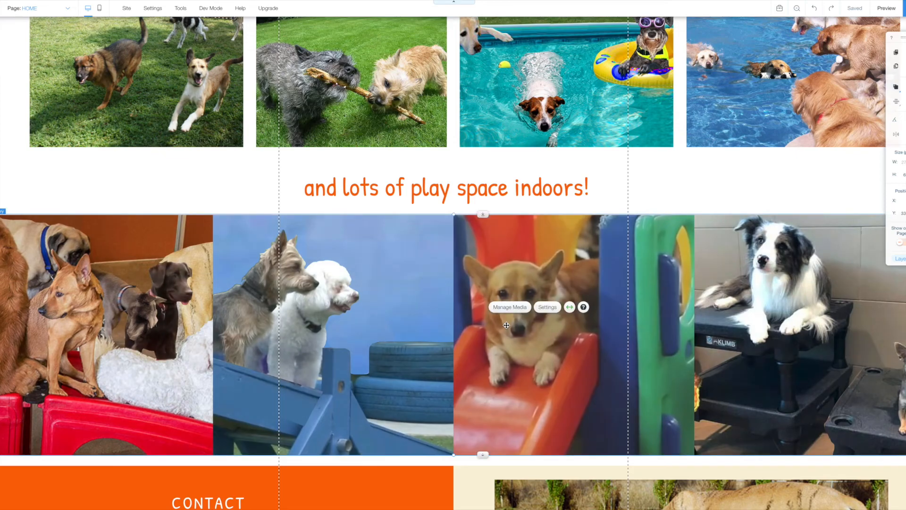
pyautogui.click(887, 9)
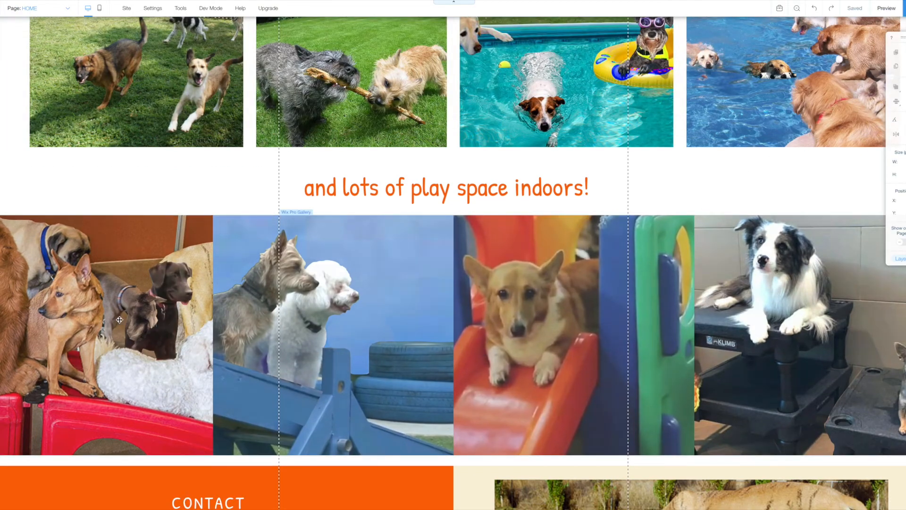
# Set the indoor gallery's hover overlay colour to cream (#FAF2DB) in Pro Gallery Design.
pyautogui.click(119, 319)
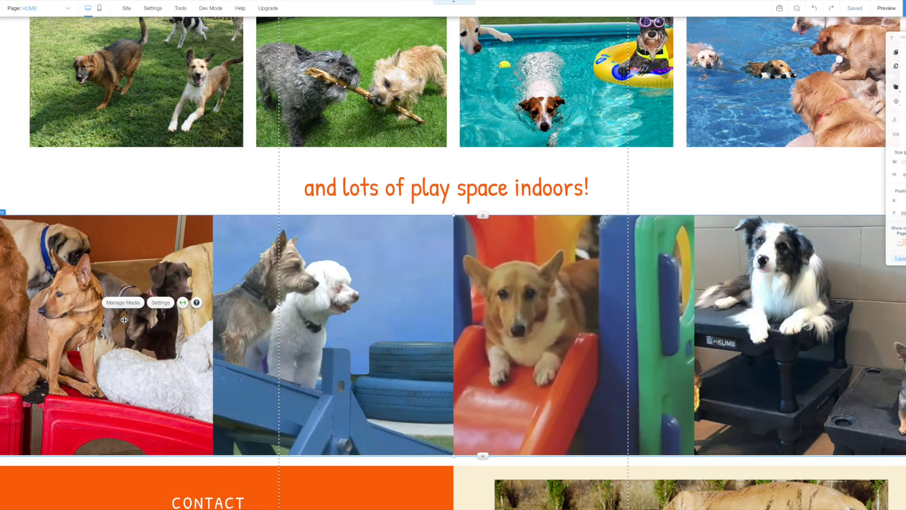
pyautogui.click(160, 302)
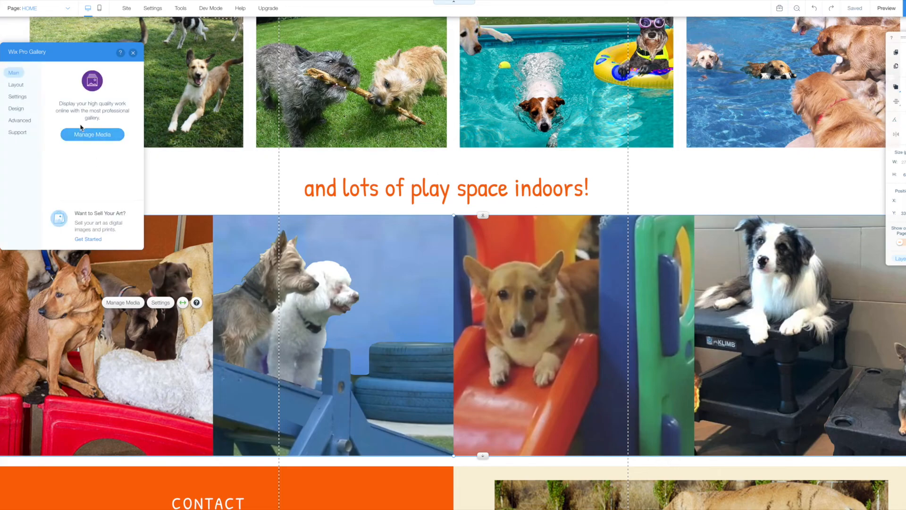
pyautogui.click(20, 110)
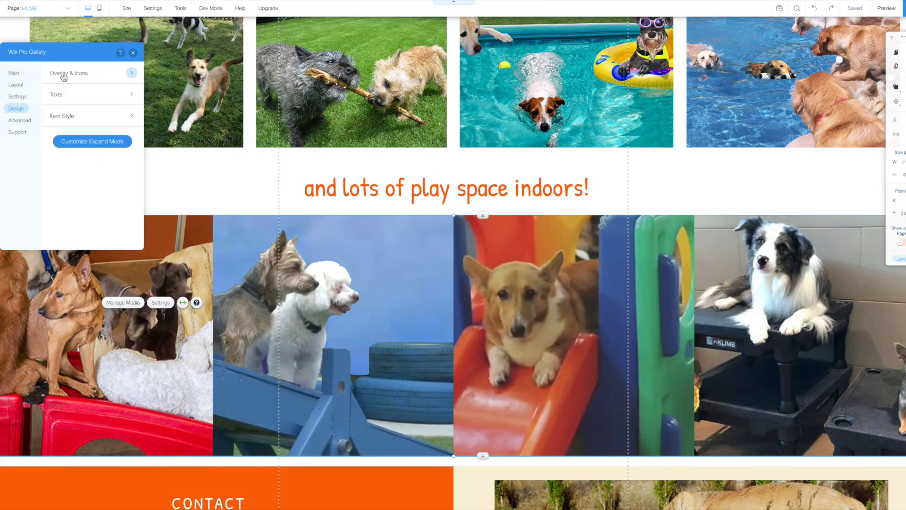
pyautogui.click(131, 73)
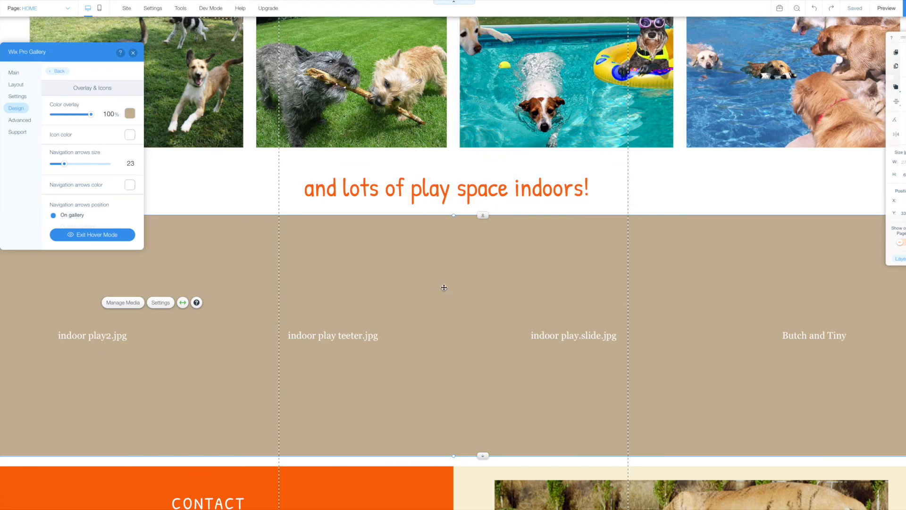
pyautogui.click(129, 113)
pyautogui.click(149, 212)
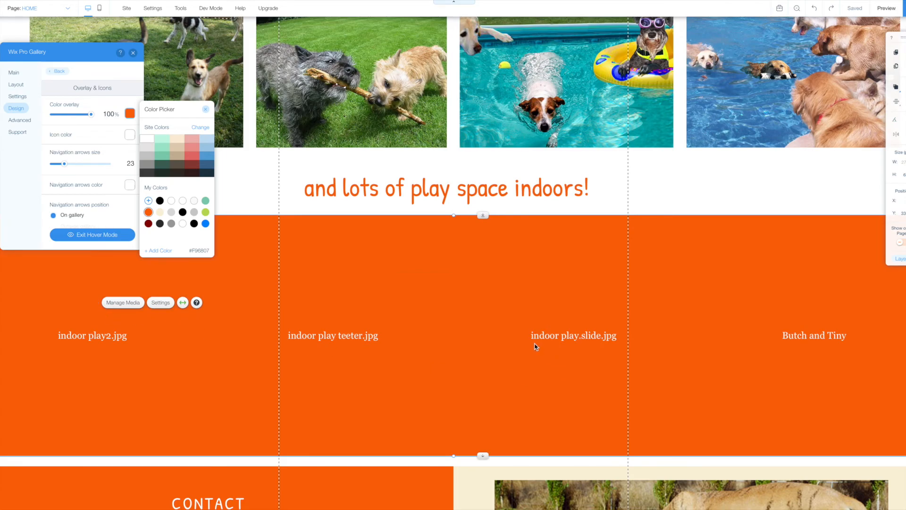
pyautogui.click(159, 212)
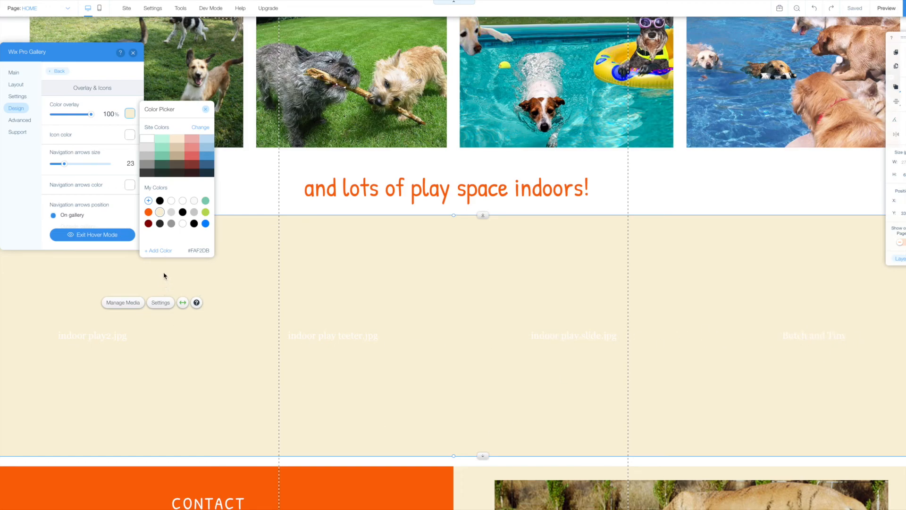
pyautogui.click(206, 110)
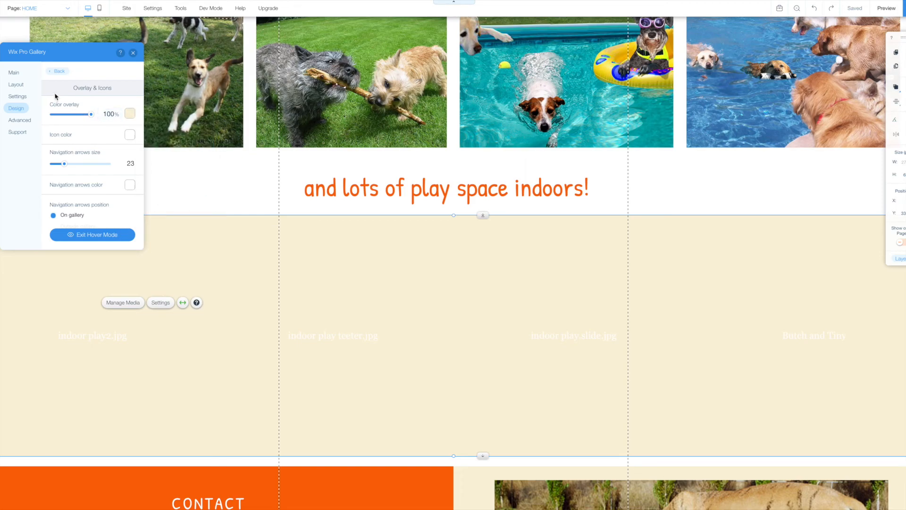
# Make the gallery caption titles black, then preview the site.
pyautogui.click(59, 71)
pyautogui.click(61, 94)
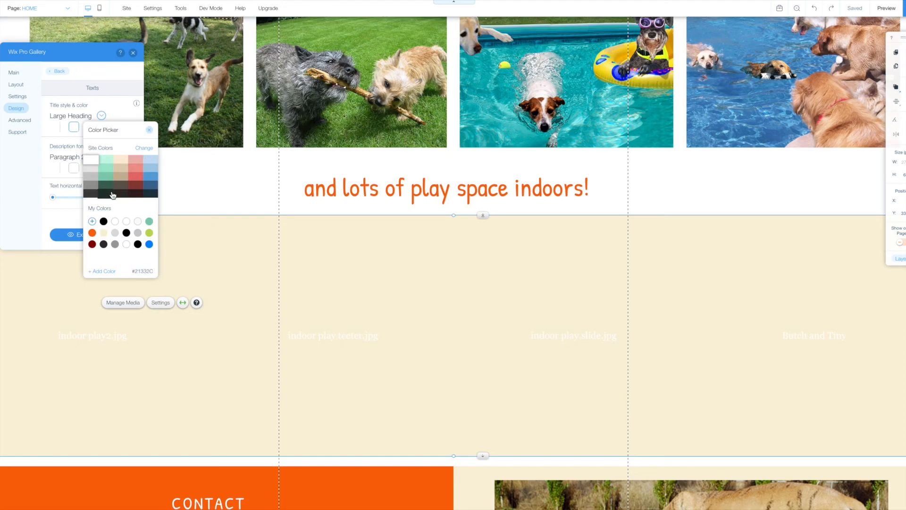
pyautogui.click(103, 222)
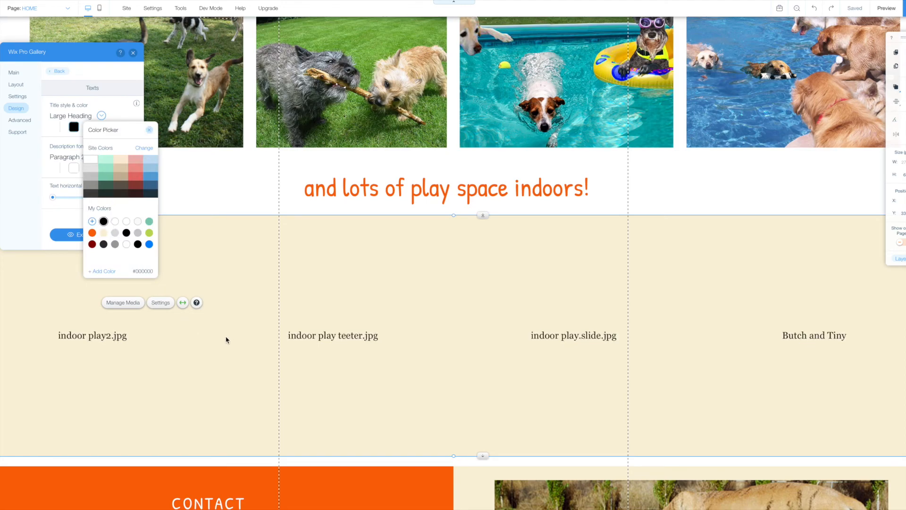
pyautogui.click(149, 129)
pyautogui.click(133, 52)
pyautogui.click(886, 8)
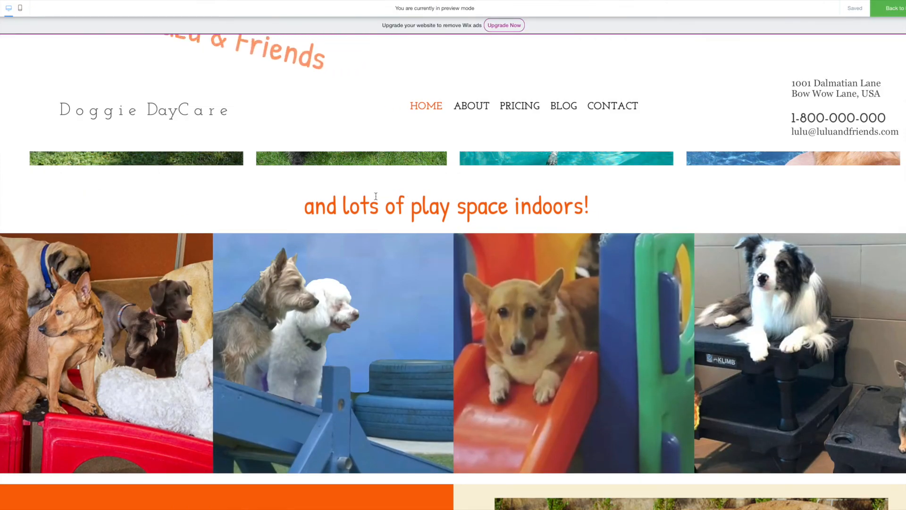
pyautogui.scroll(5, 201, 219)
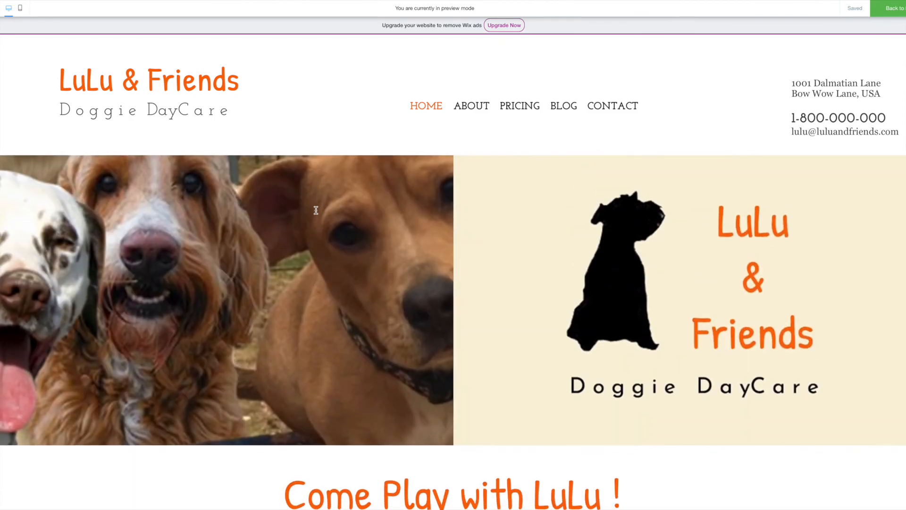
pyautogui.scroll(-10, 316, 210)
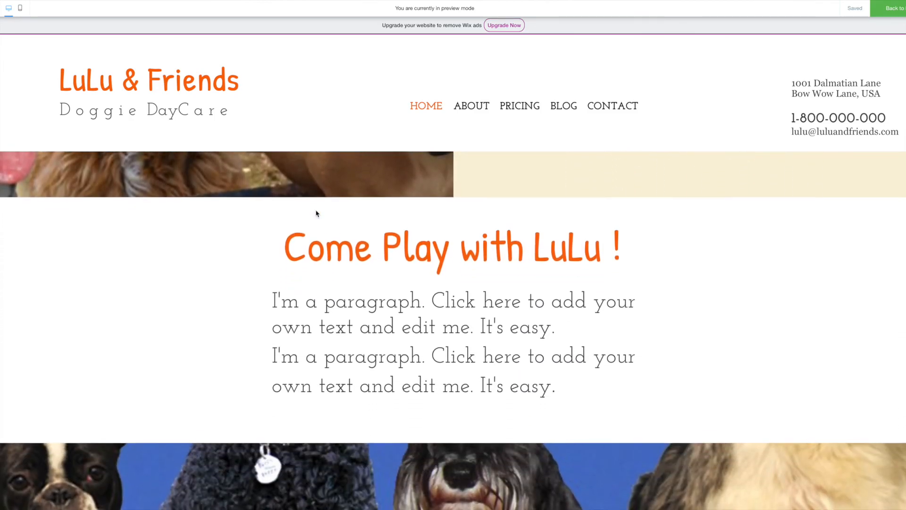
pyautogui.scroll(-8, 315, 211)
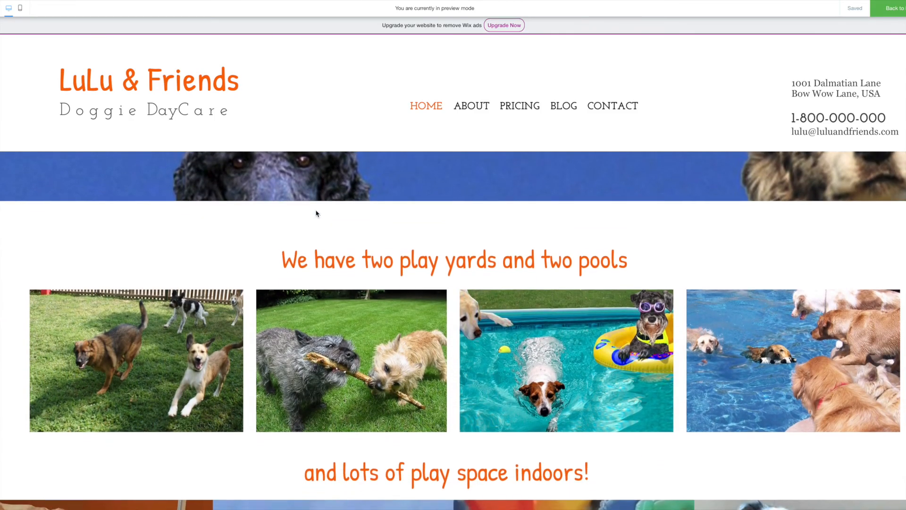
pyautogui.scroll(-1, 315, 210)
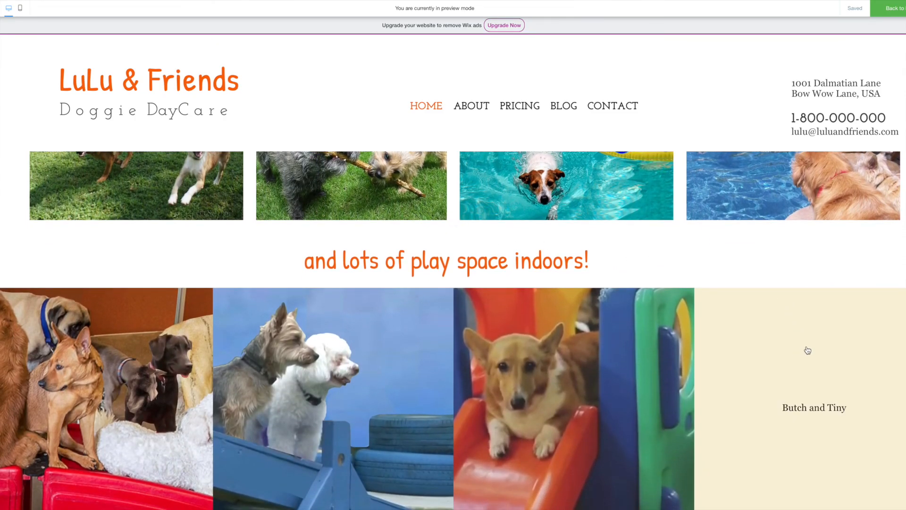
pyautogui.scroll(-2, 805, 348)
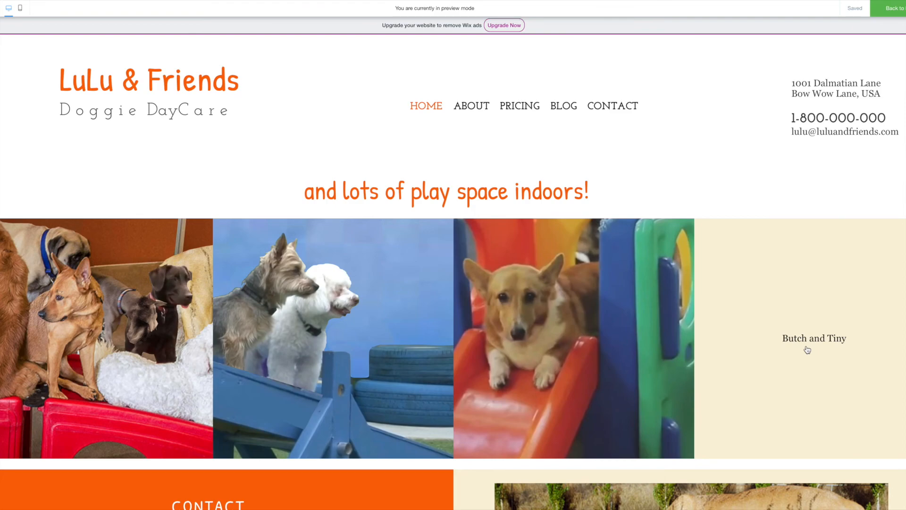
pyautogui.scroll(-5, 807, 349)
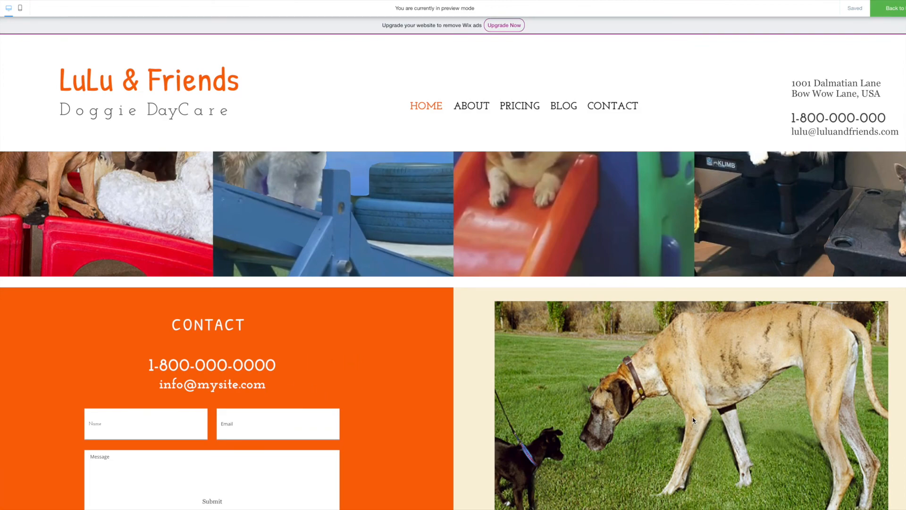
pyautogui.scroll(5, 693, 420)
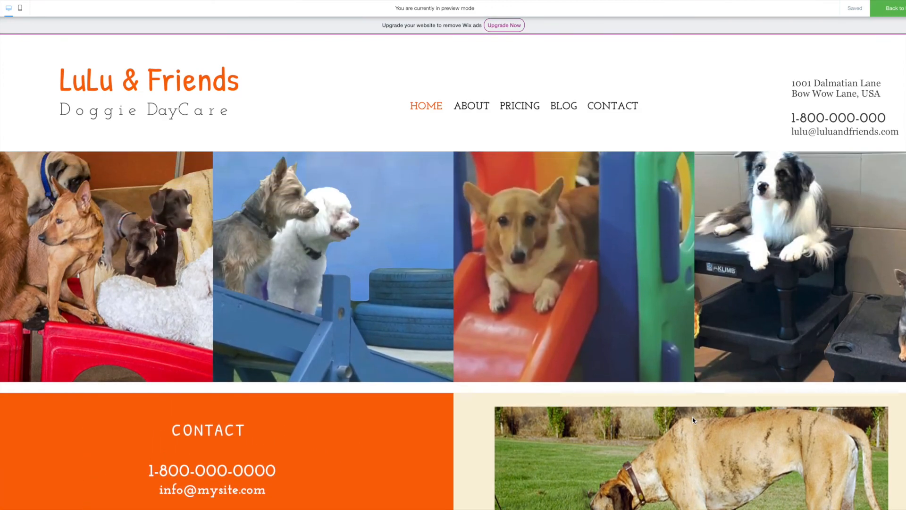
pyautogui.scroll(5, 693, 426)
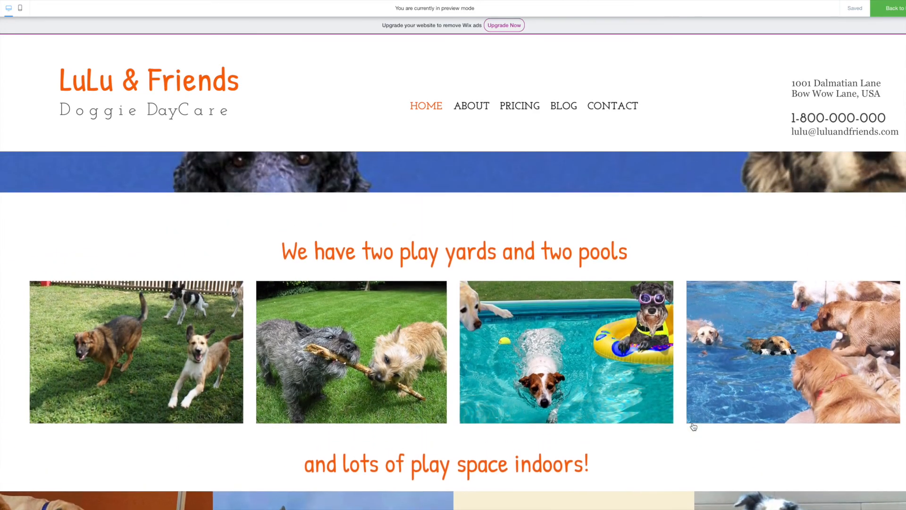
pyautogui.scroll(5, 453, 244)
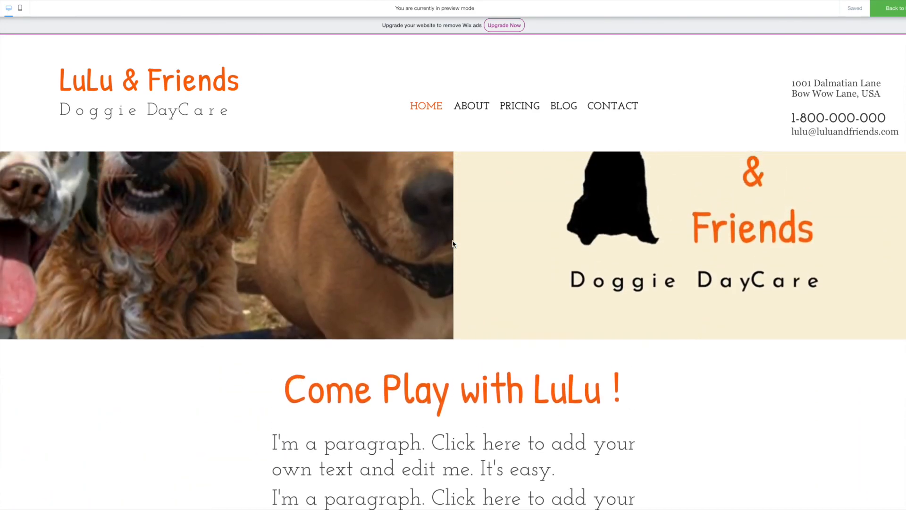
pyautogui.scroll(3, 453, 244)
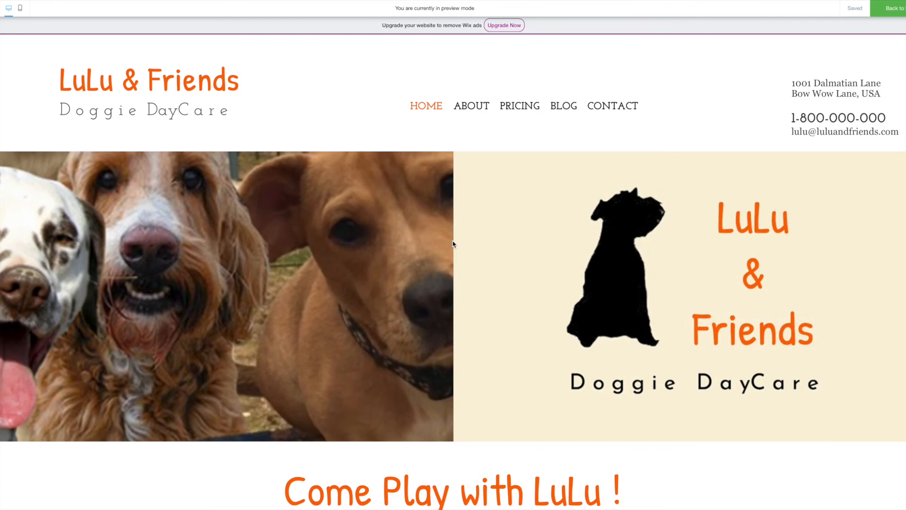